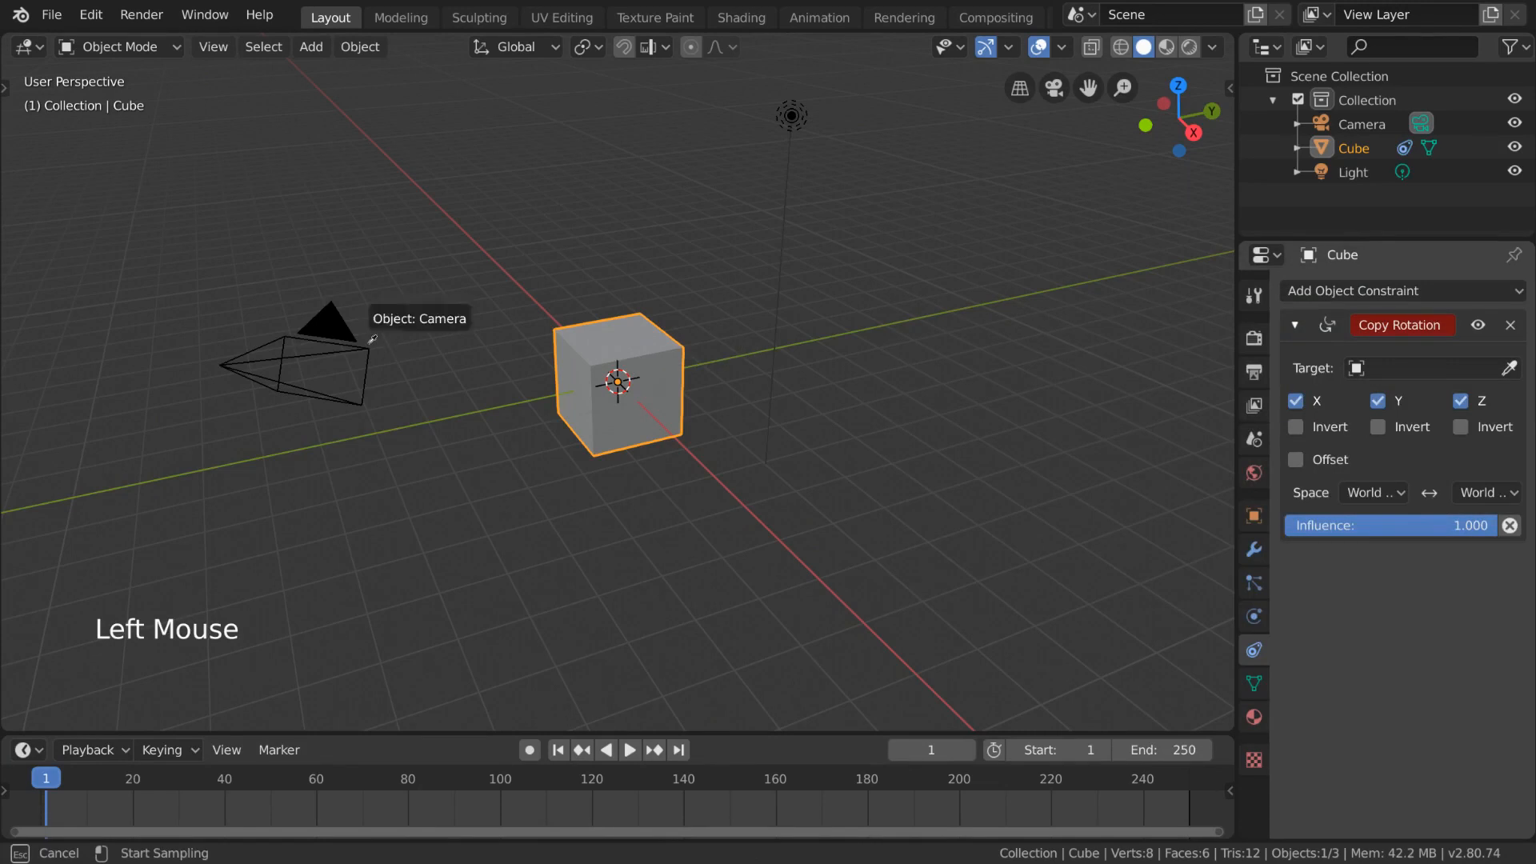
Set the camera as the target of the cube's Copy Rotation constraint and test it by trackball-rotating the camera.
left_click(344, 335)
left_click(333, 330)
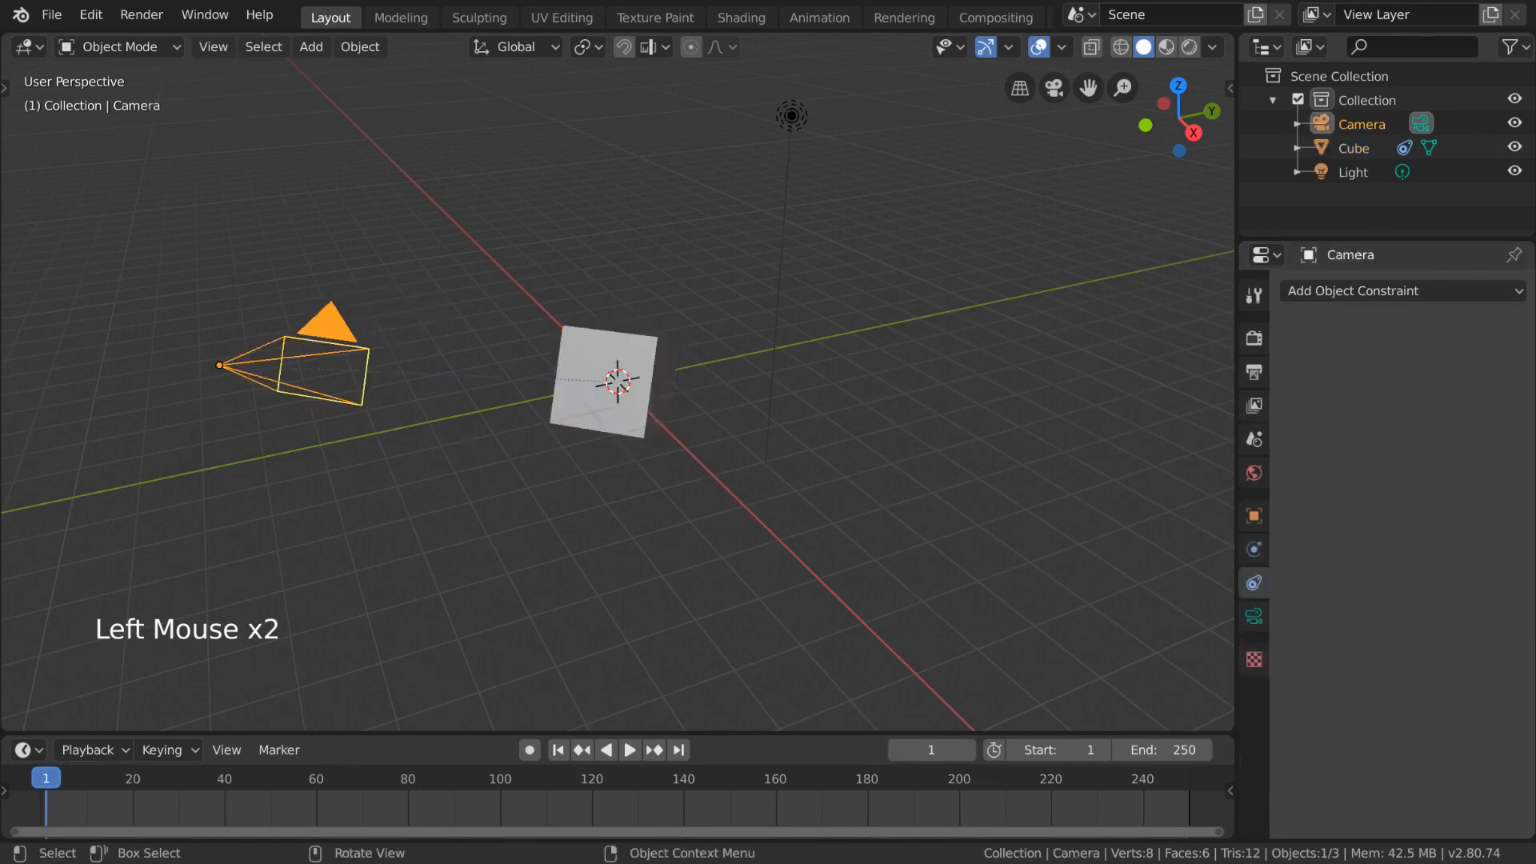
key("r")
key("r")
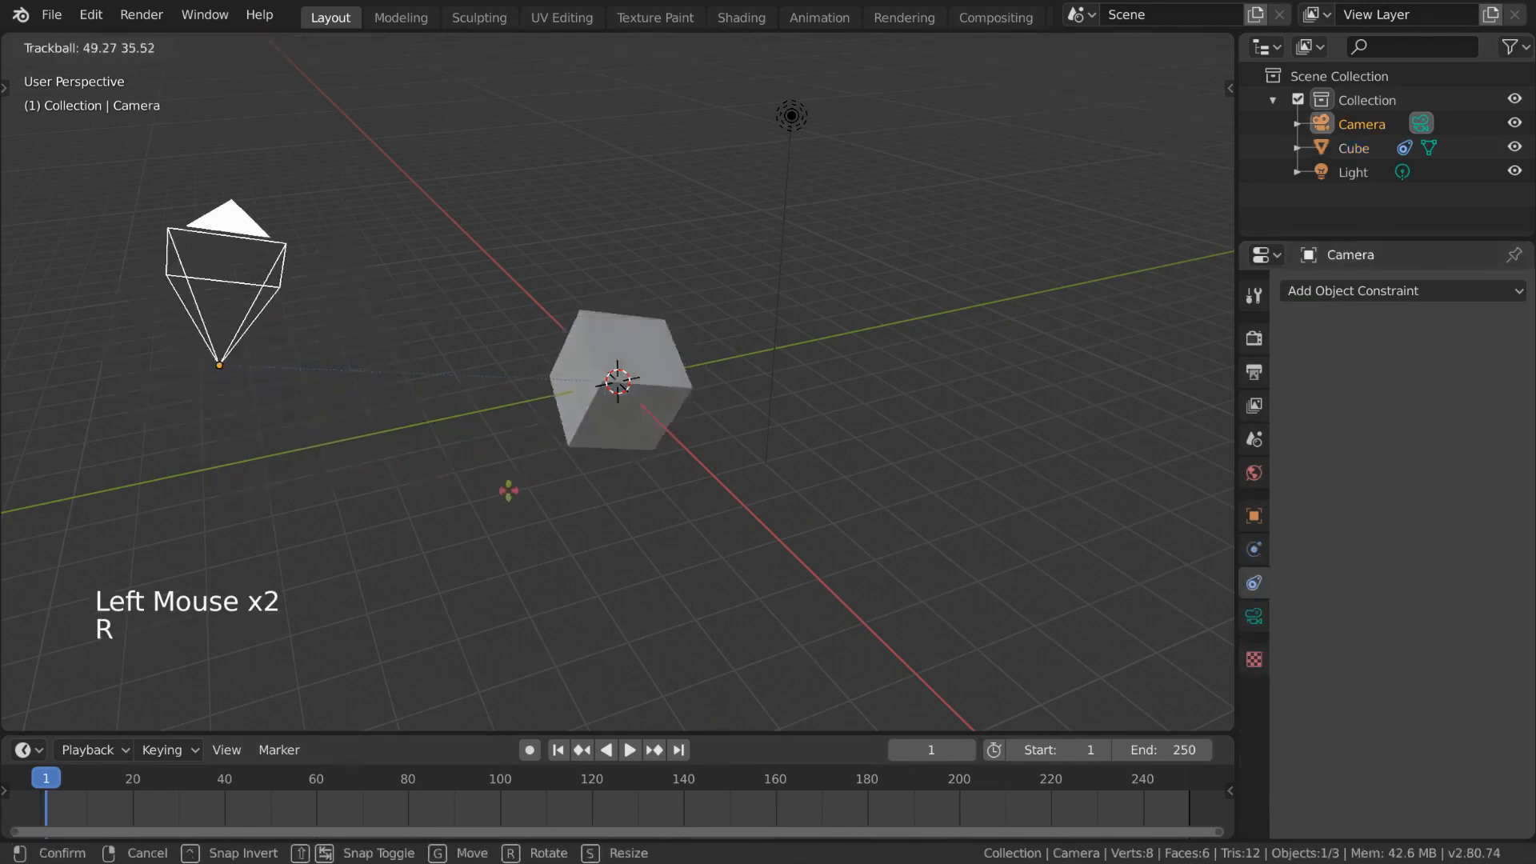
left_click(579, 405)
Remove the Copy Rotation constraint from the cube.
left_click(582, 405)
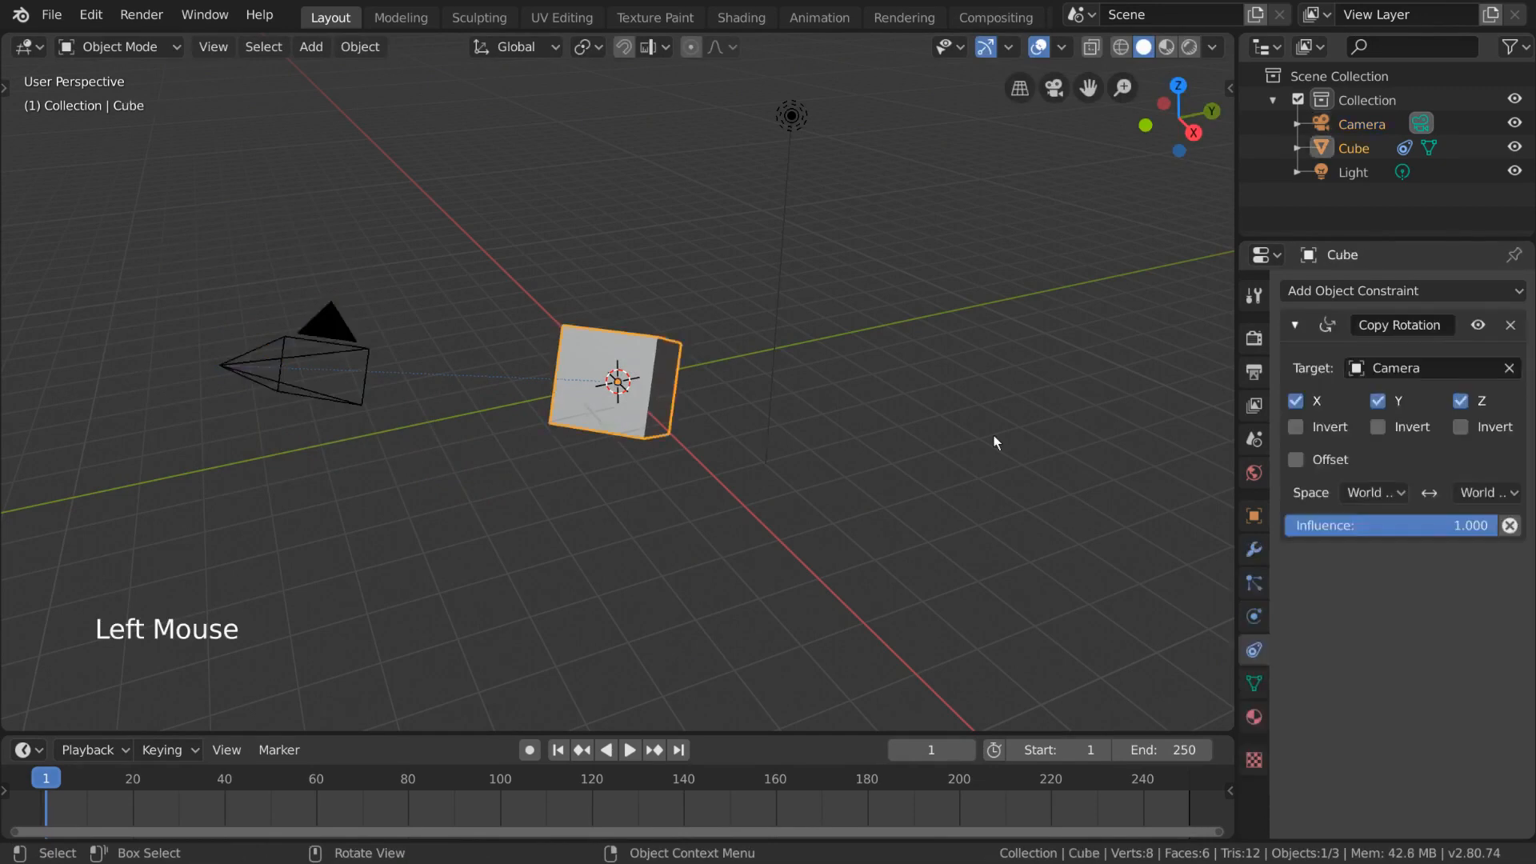
left_click(1510, 325)
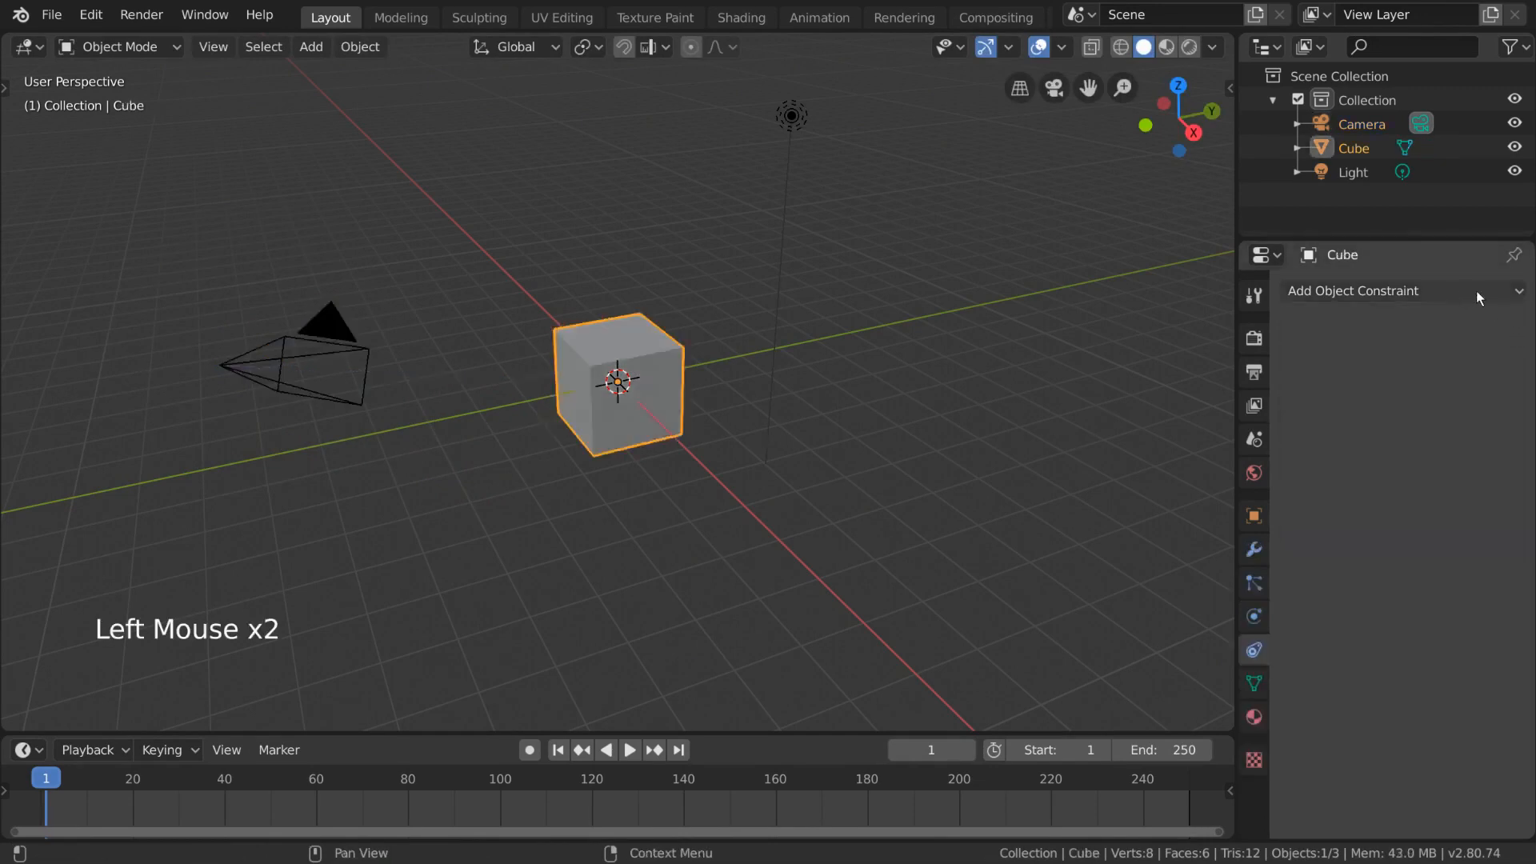
Add an armature, move it away from the cube along the Y direction and enter Pose Mode with its bone.
key("shift+a")
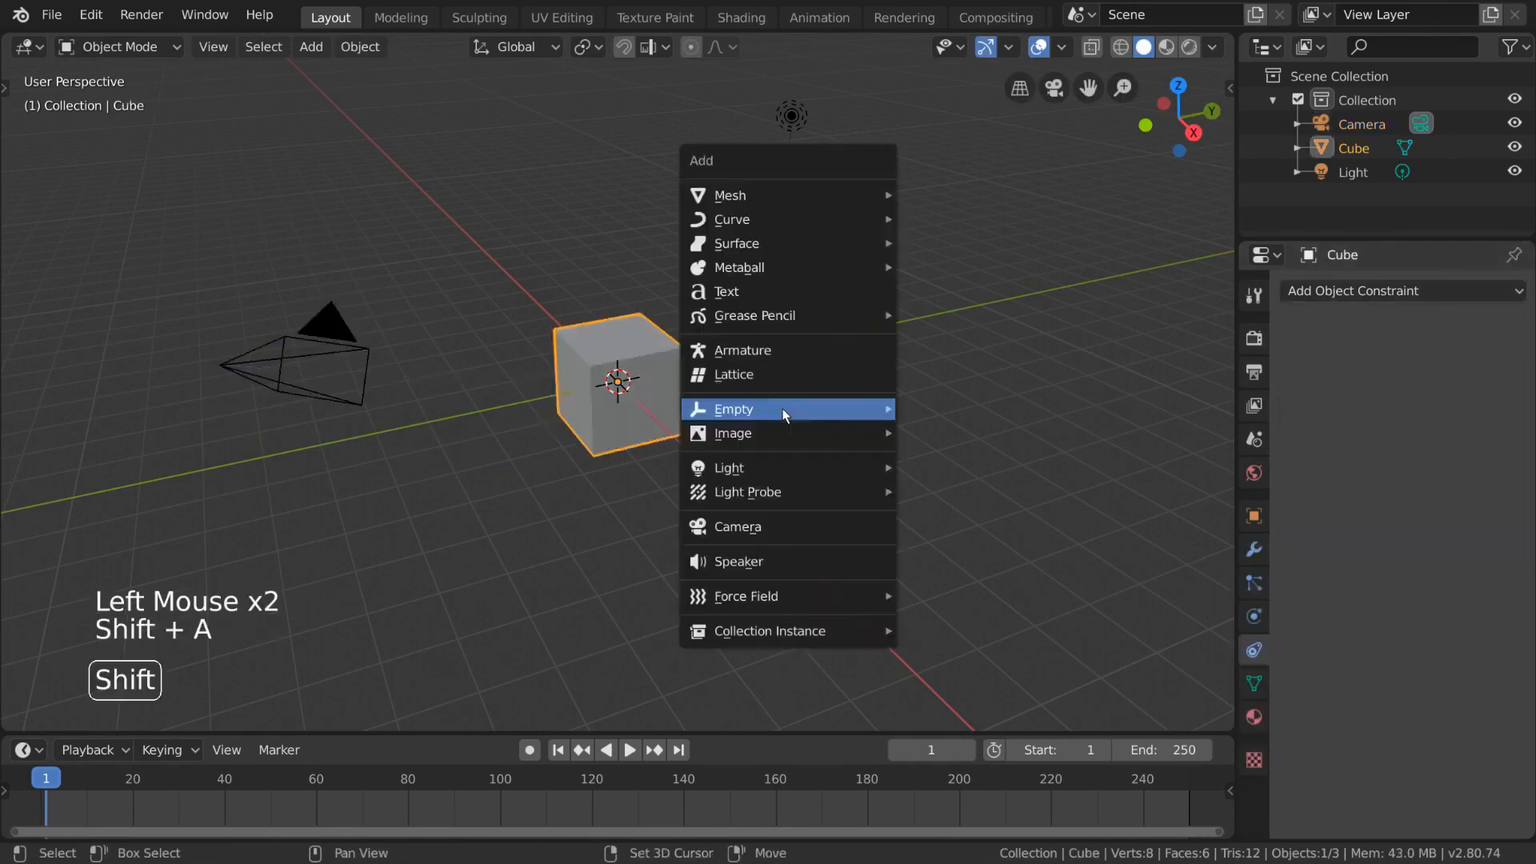
mouse_move(783, 410)
left_click(791, 352)
key("g")
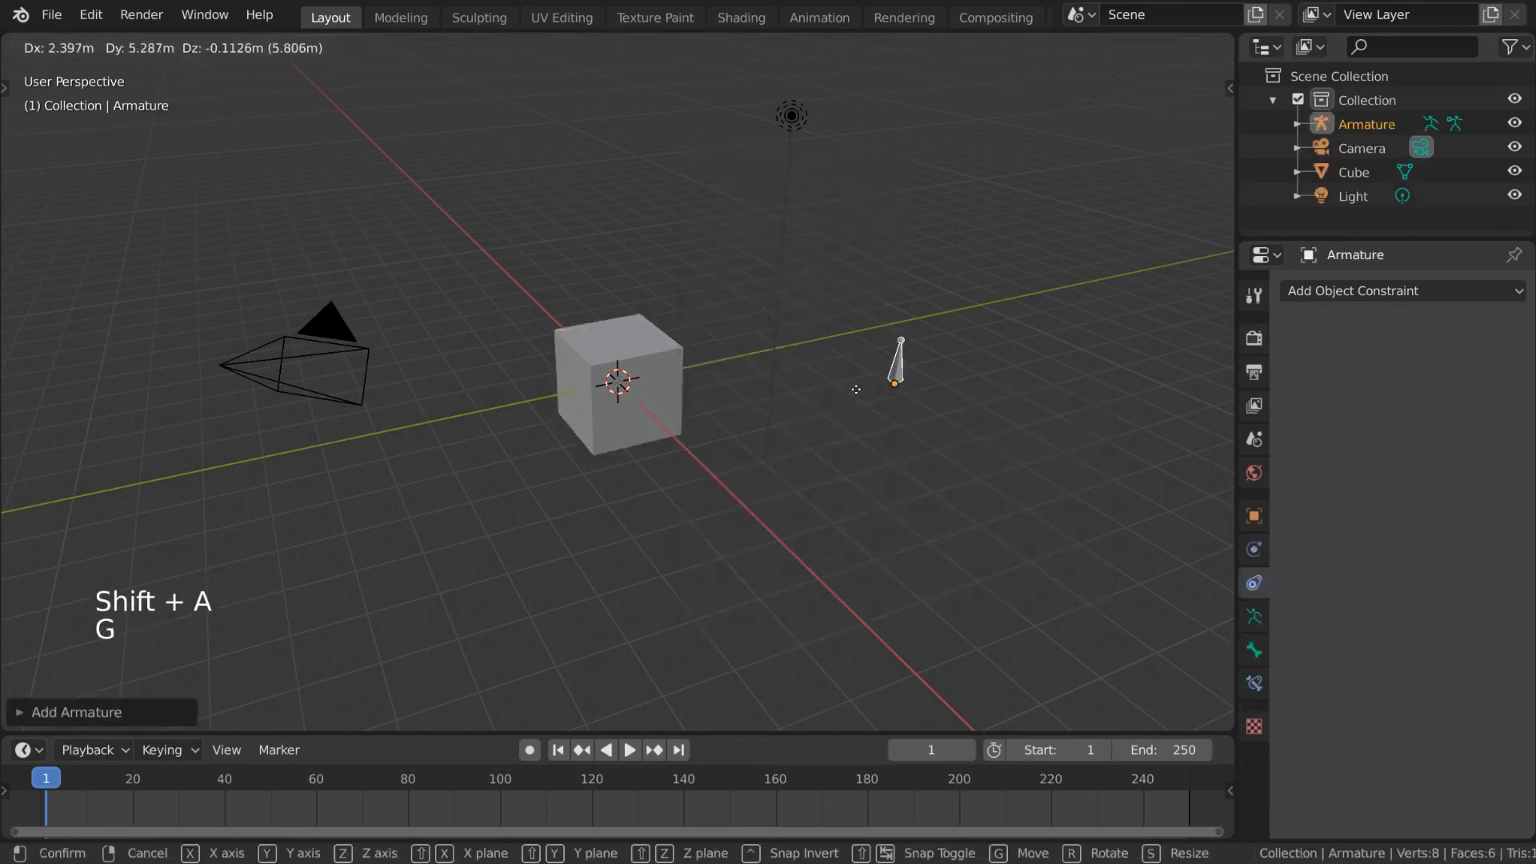
left_click(904, 376)
key("ctrl+Tab")
left_click(903, 375)
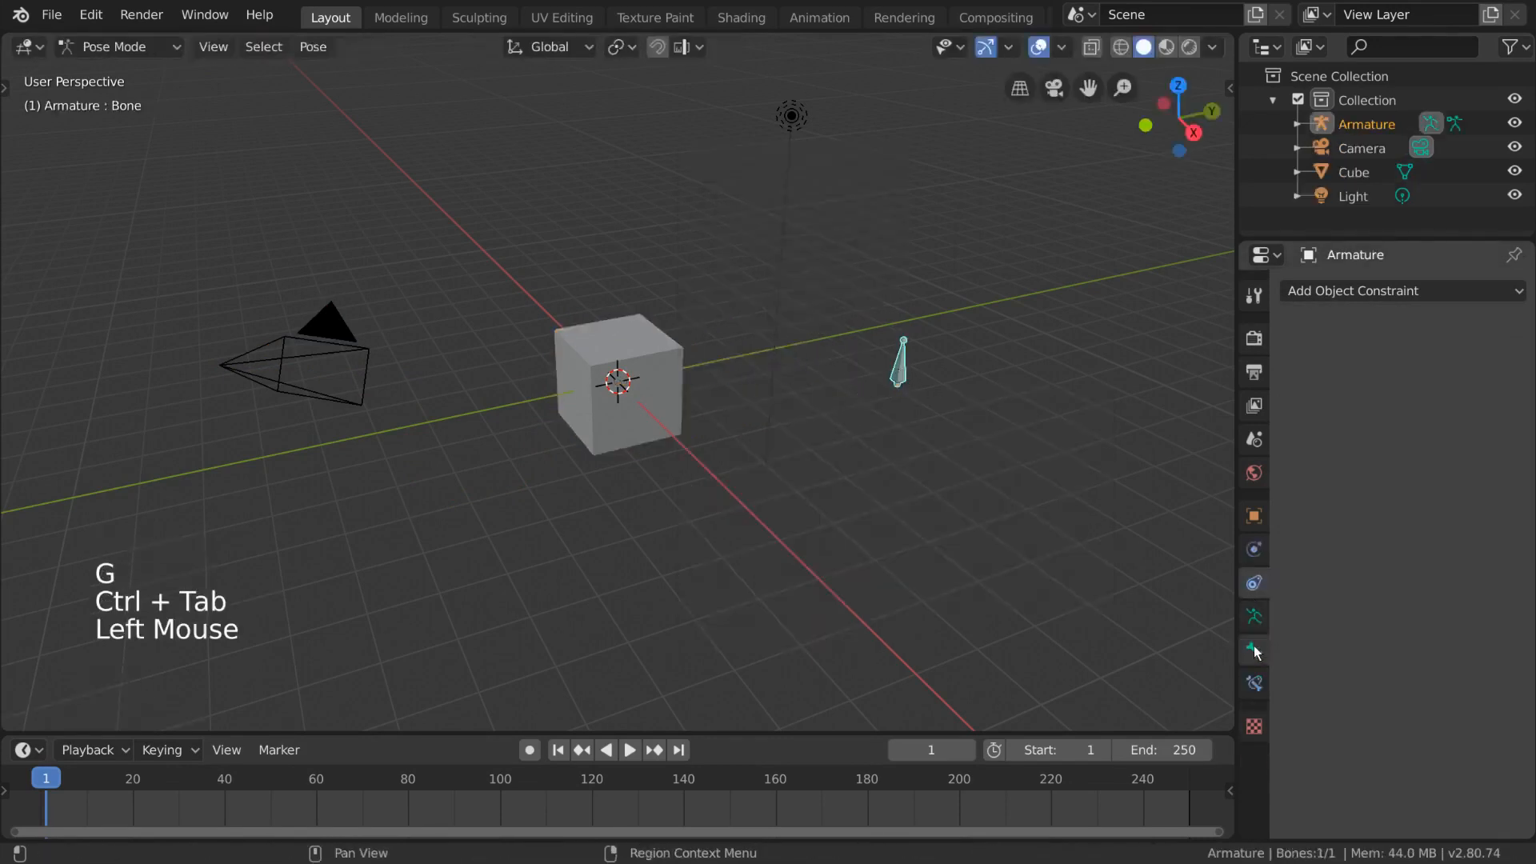
Compare the bone constraints available for the armature's bone with the object constraints of the armature.
left_click(1255, 684)
left_click(1386, 293)
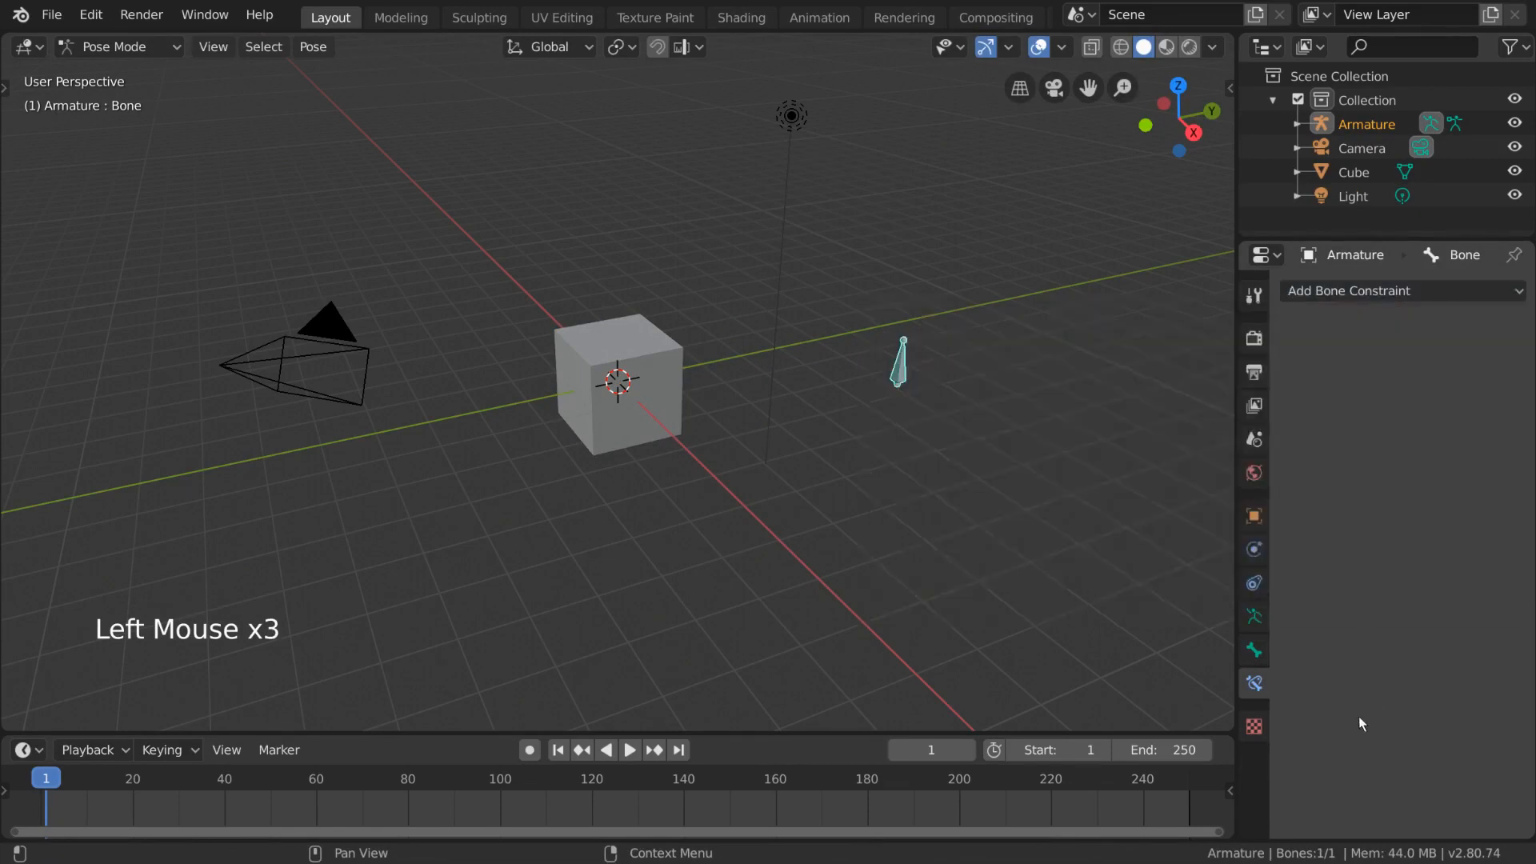
left_click(1256, 585)
left_click(1255, 684)
left_click(1256, 584)
left_click(1453, 295)
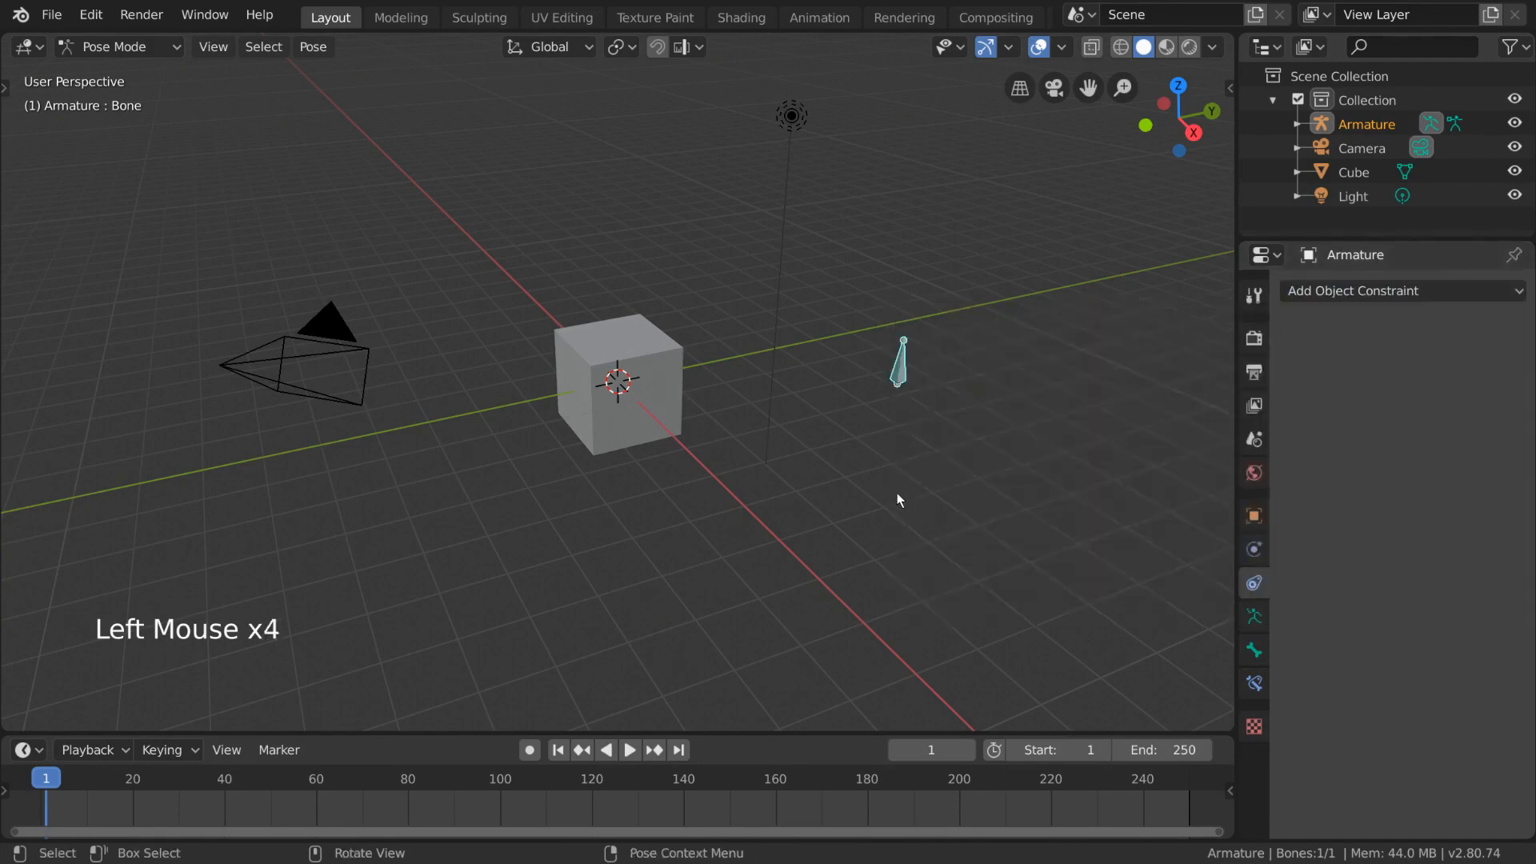
Return to Object Mode and delete the armature.
key("ctrl+Tab")
key("x")
Add a Copy Location constraint to the cube with the camera as its target.
left_click(680, 409)
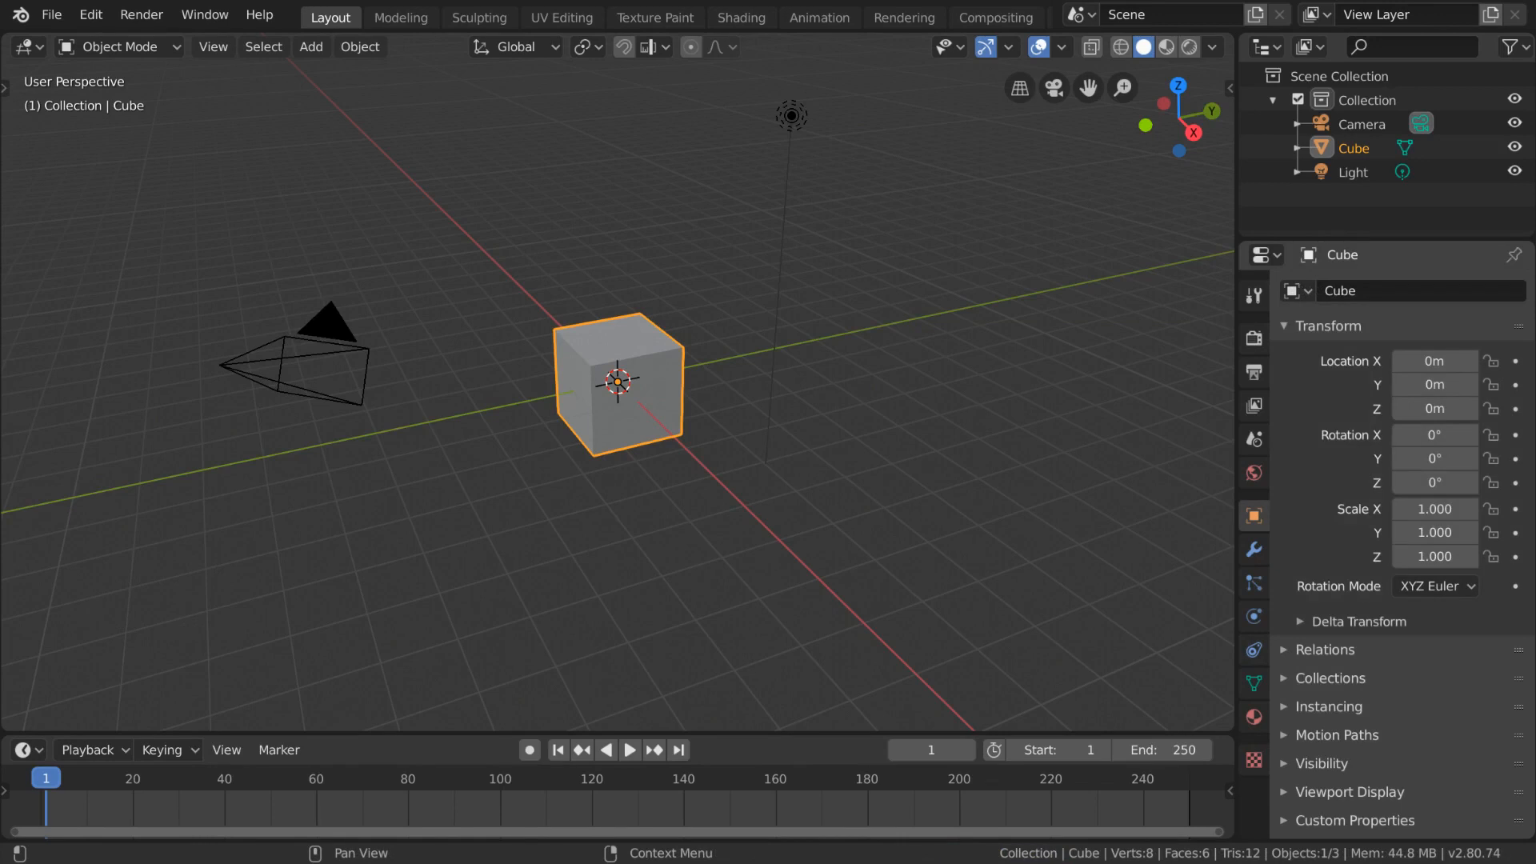
left_click(1257, 650)
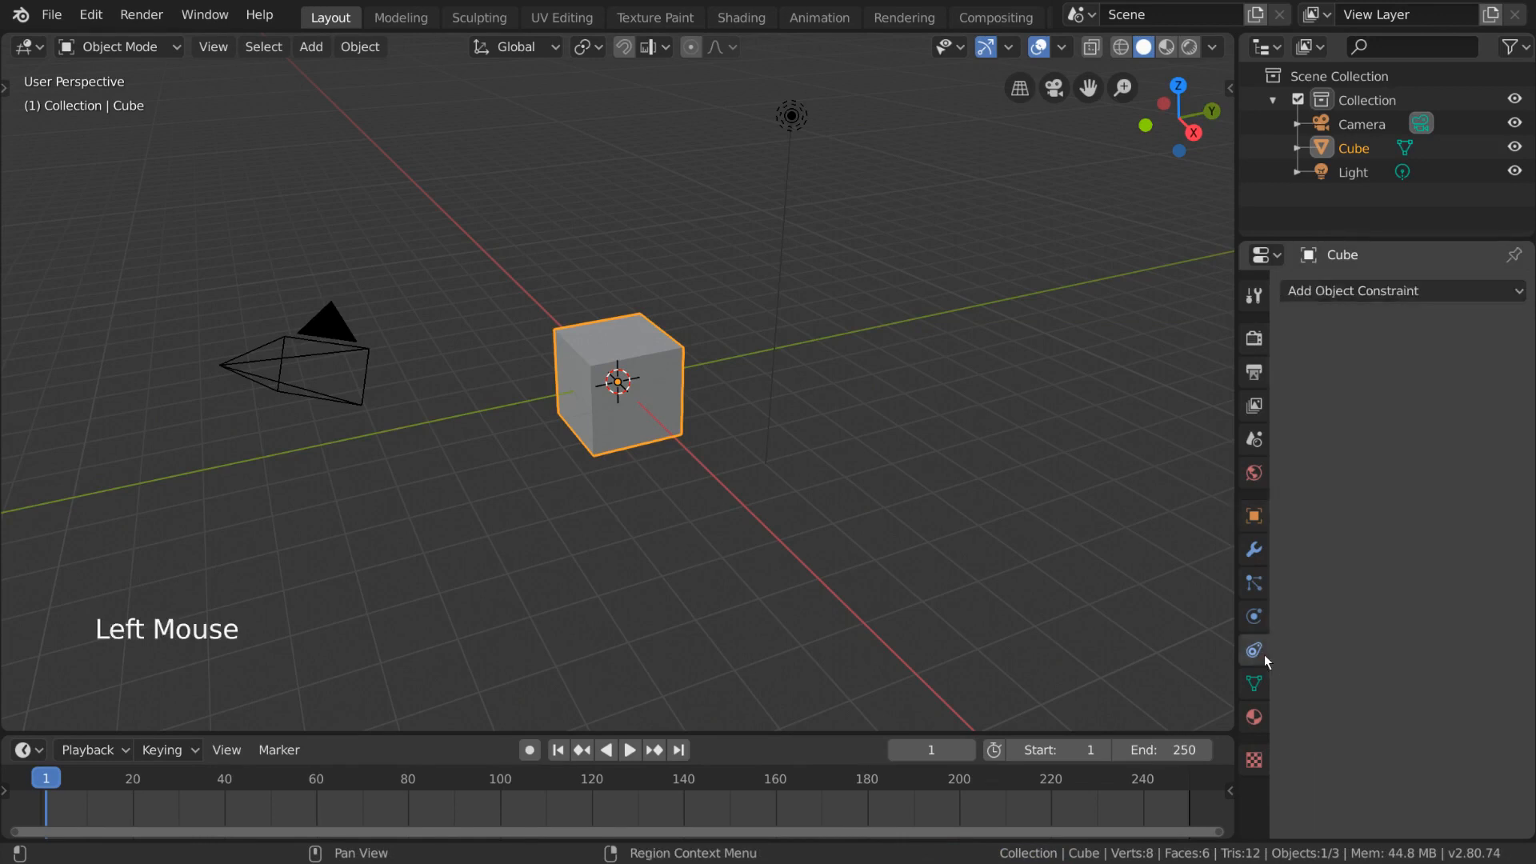
left_click(1420, 291)
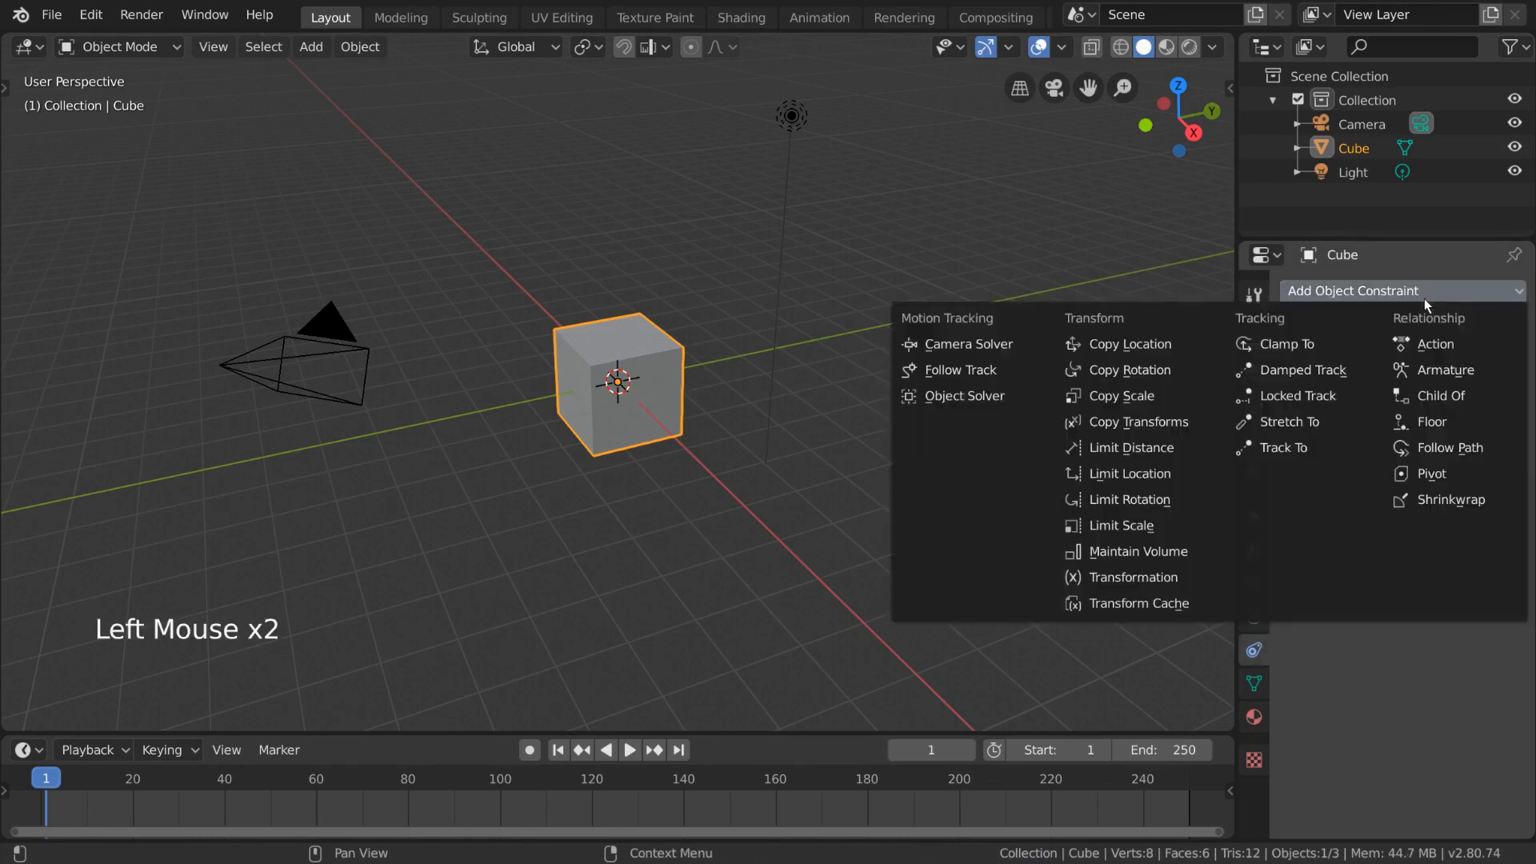
left_click(1208, 346)
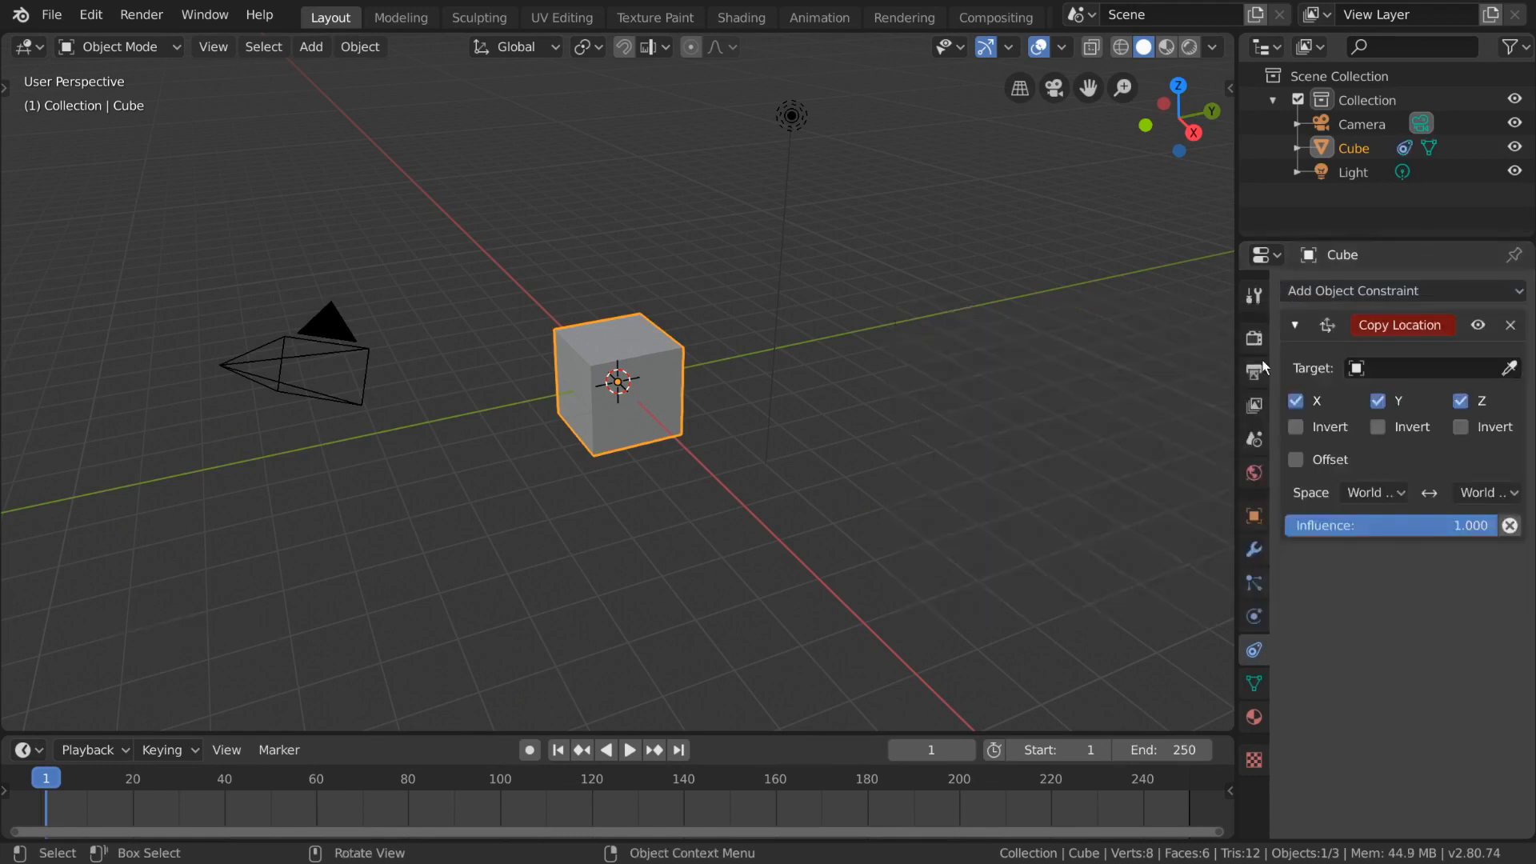
left_click(1509, 369)
left_click(378, 333)
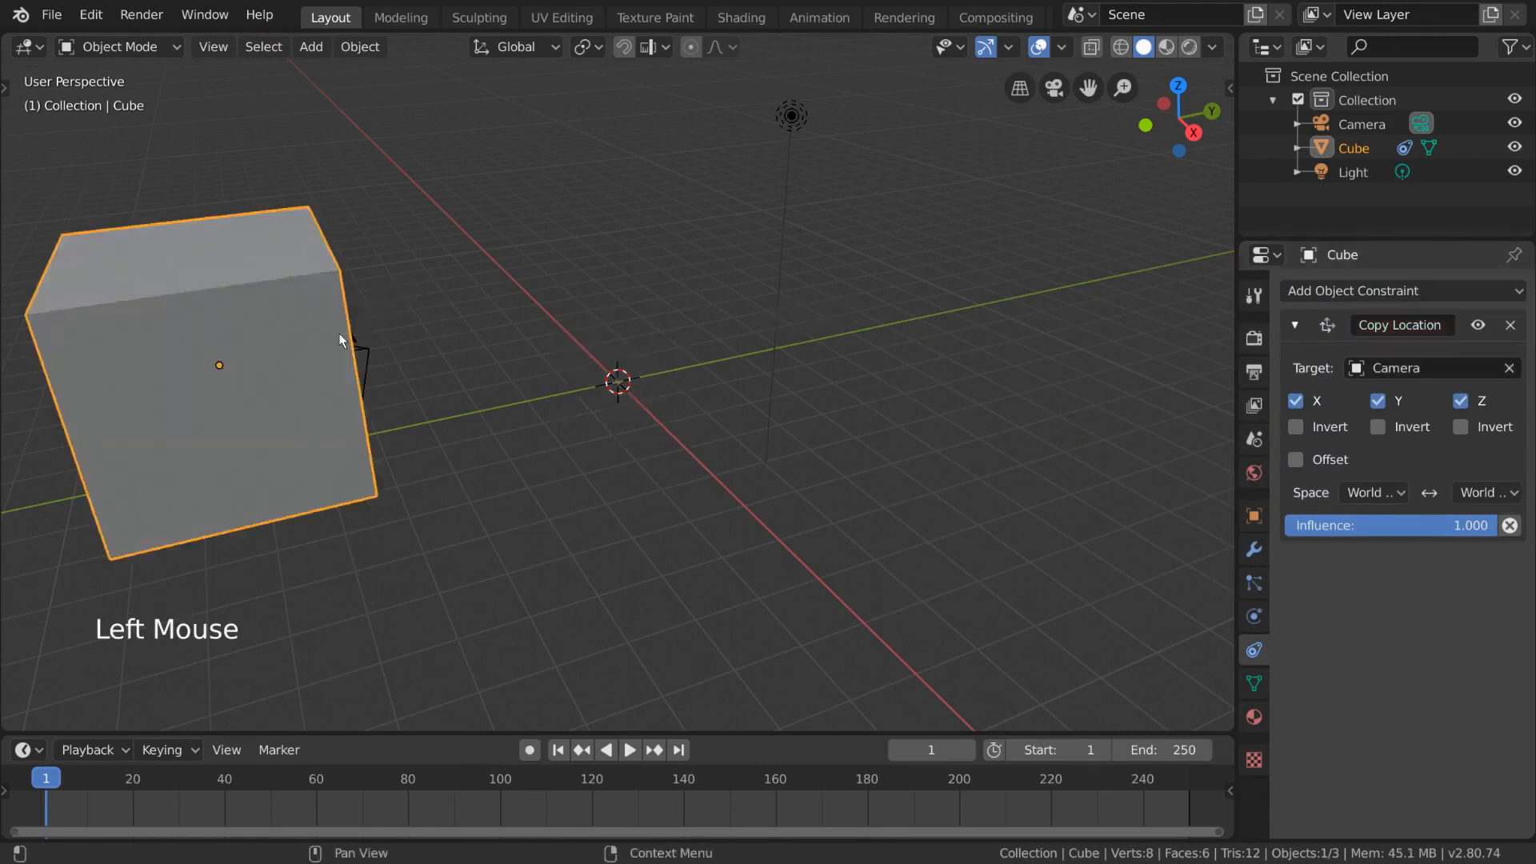
Try rotating and scaling the camera to test its effect on the constrained cube.
left_click(372, 353)
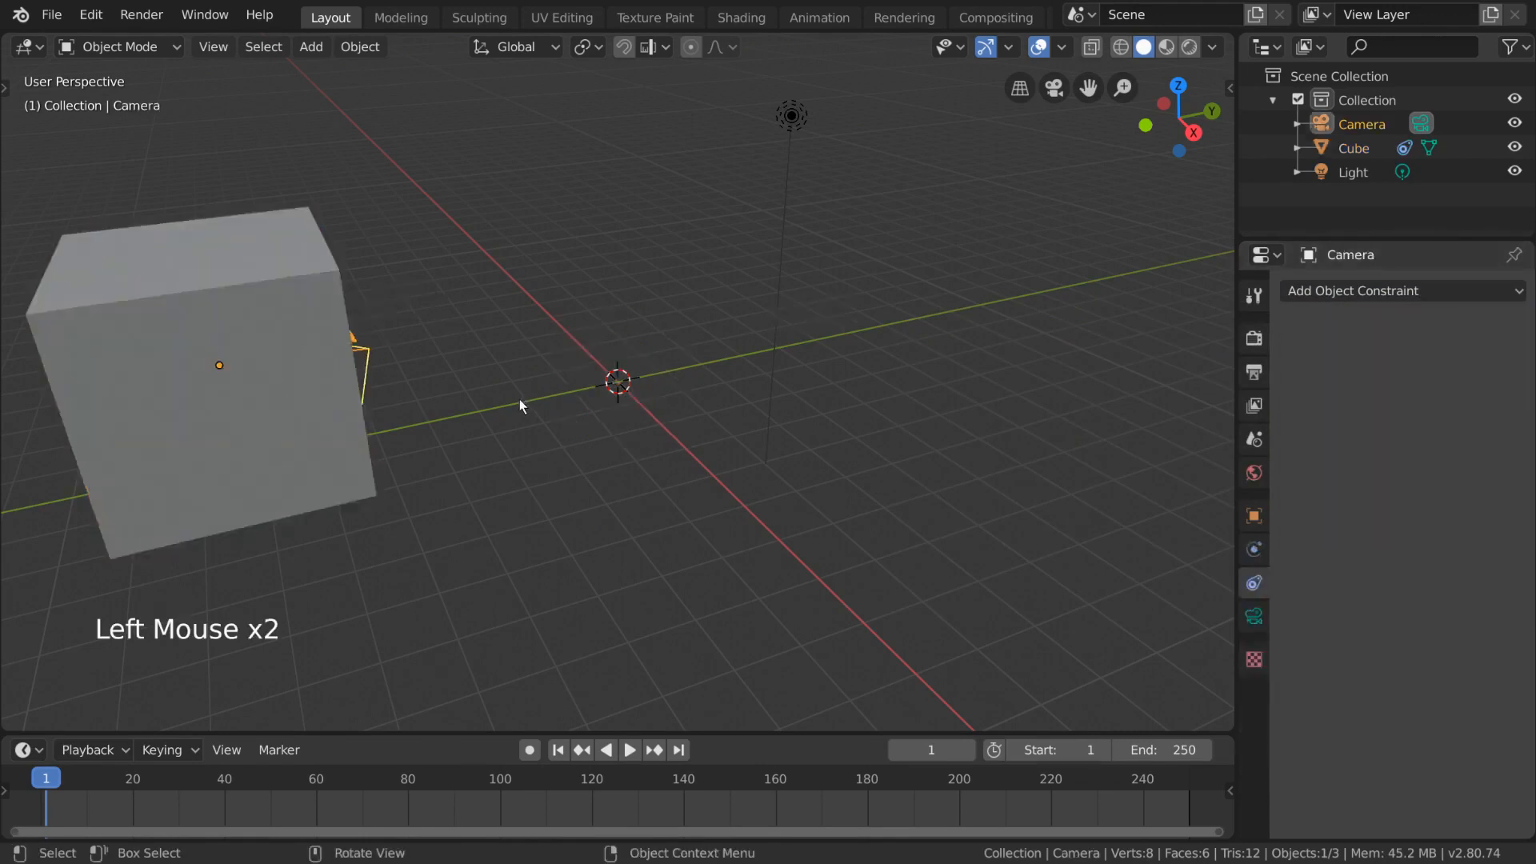
key("r")
key("s")
key("Escape")
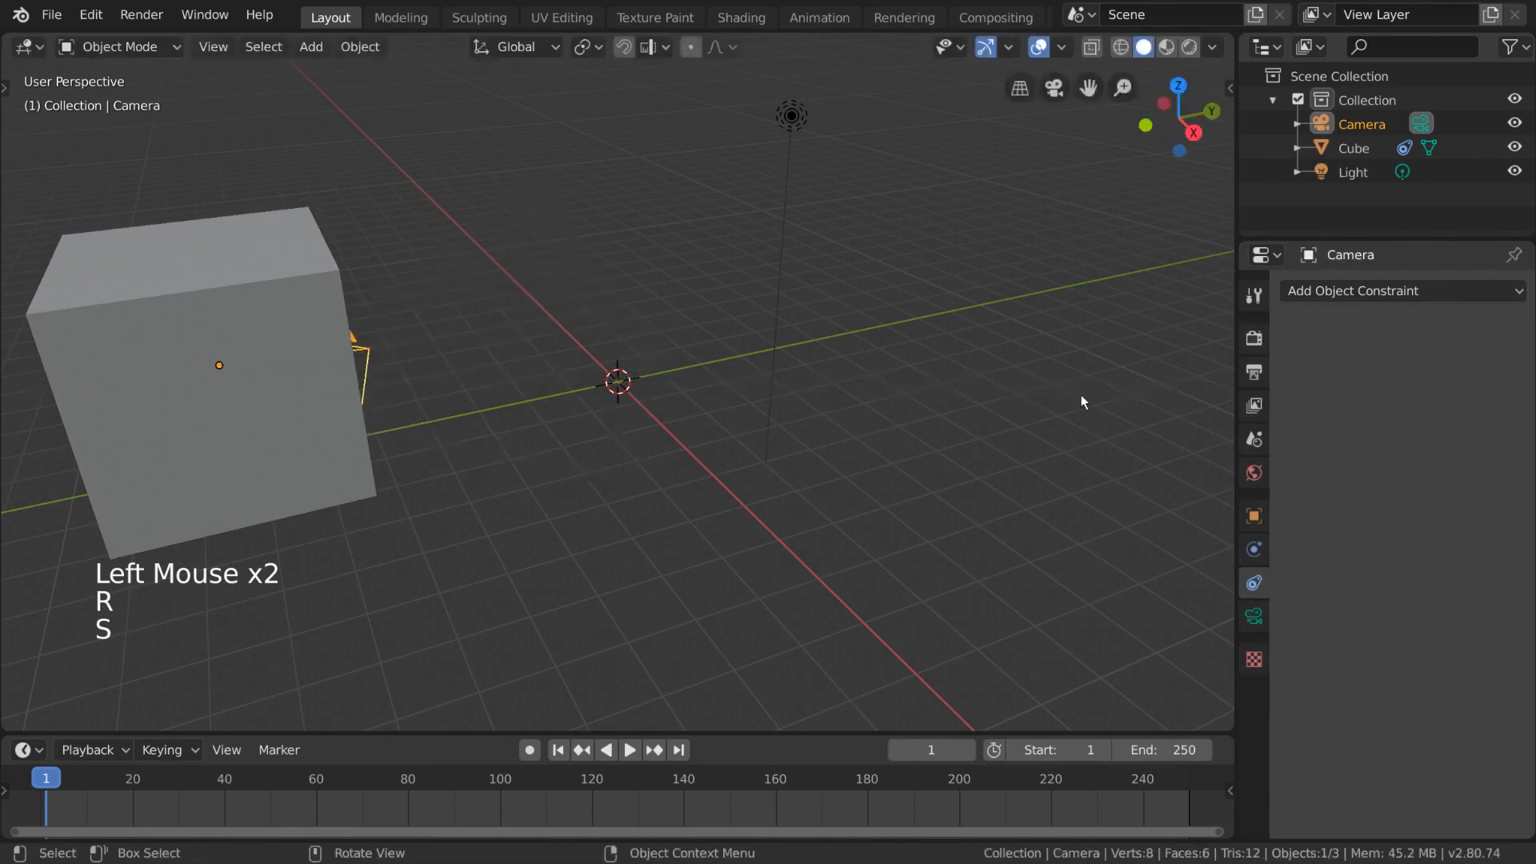
Undo the camera selection and the cube's Copy Location constraint.
key("ctrl+z")
key("ctrl+z")
key("ctrl+z")
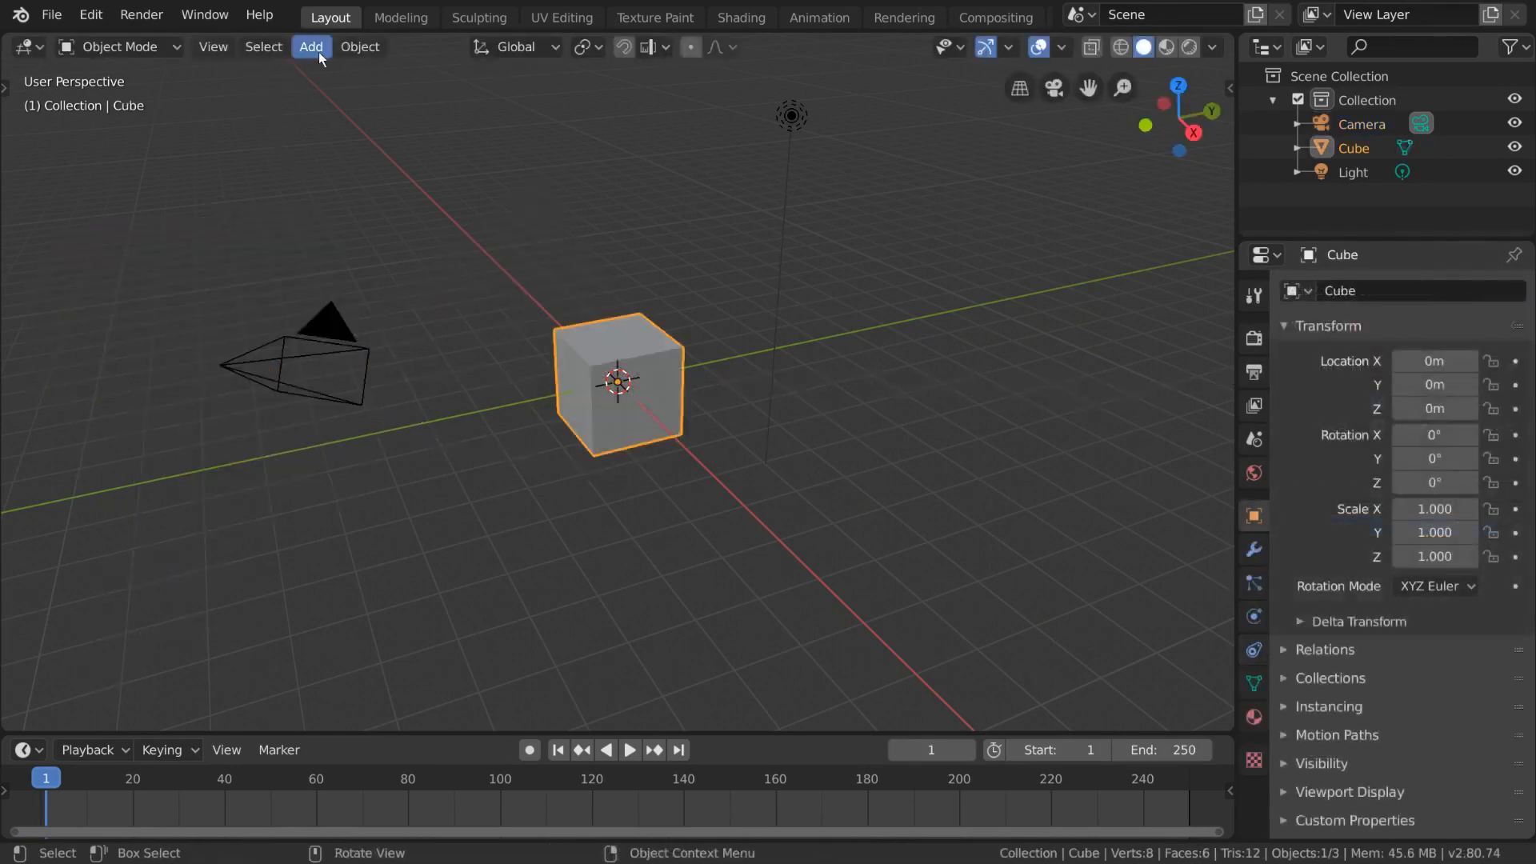
Add a monkey mesh and raise it along the Z axis to about 3.47 m above the cube.
left_click(311, 46)
mouse_move(352, 73)
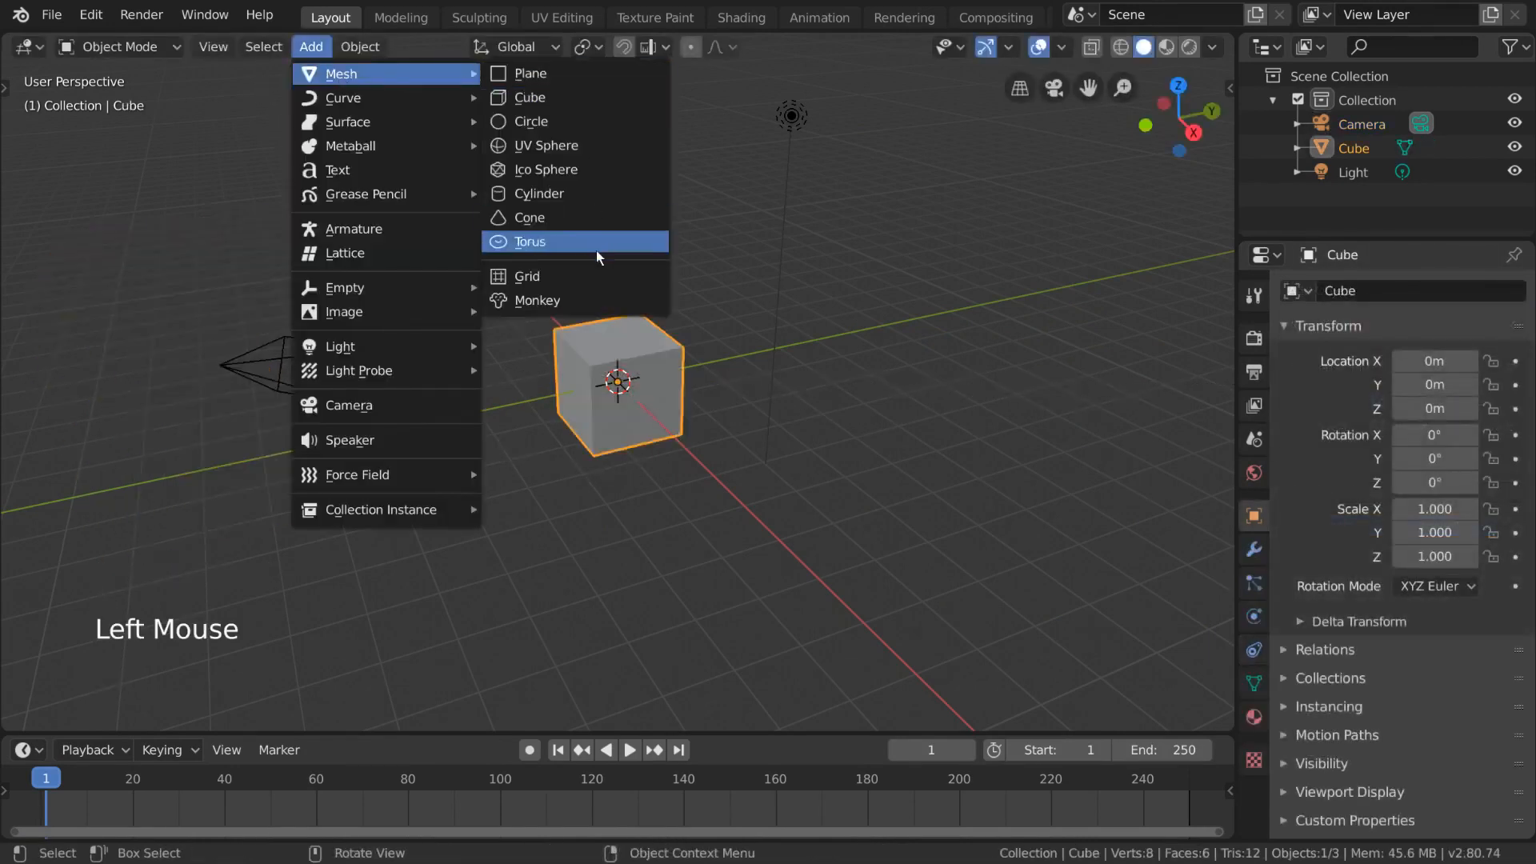
left_click(648, 303)
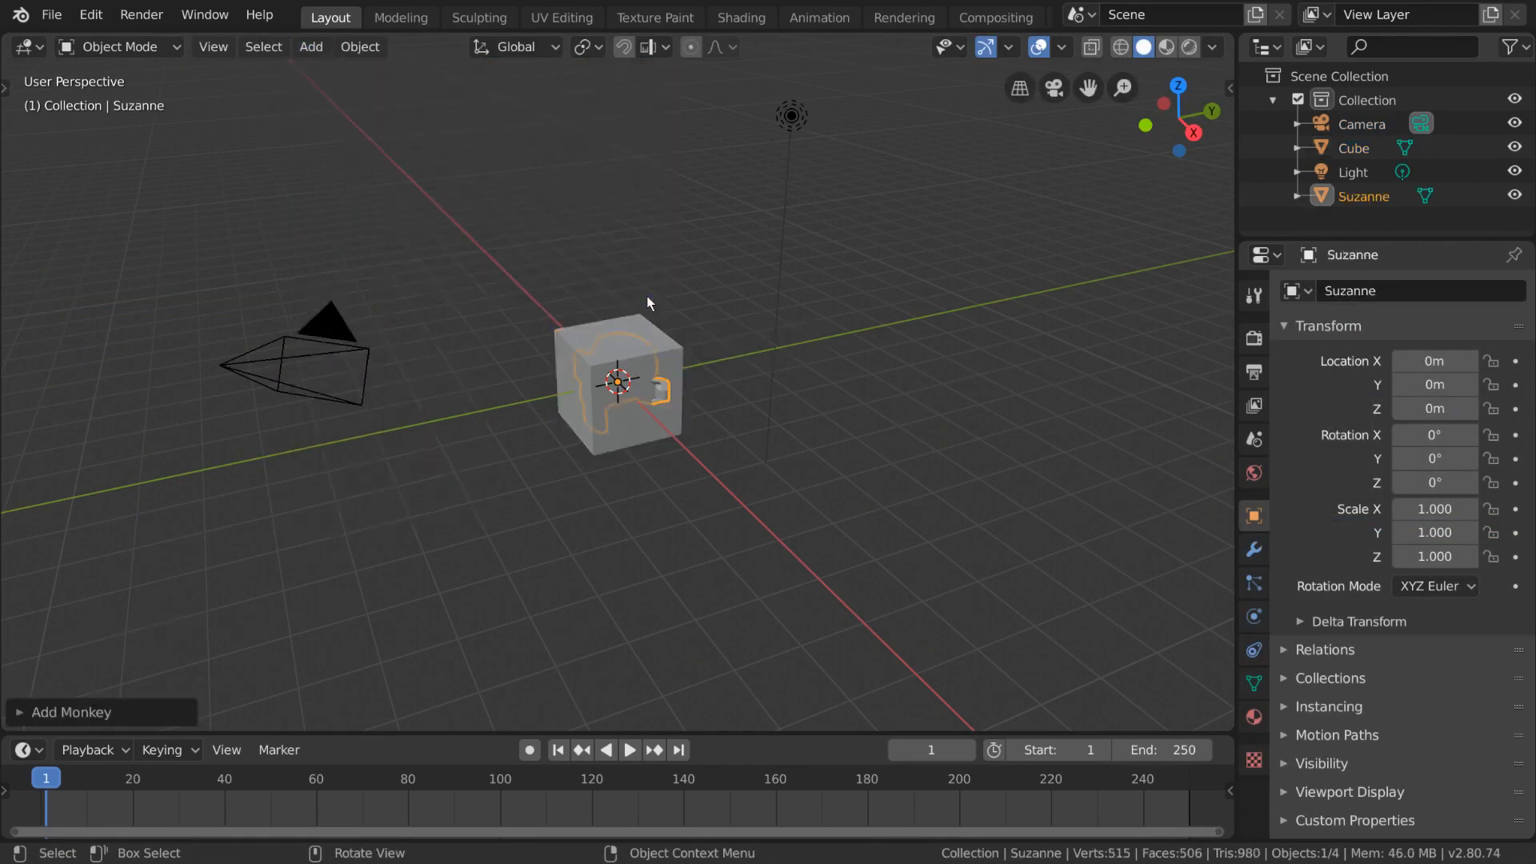
key("g")
key("z")
Trackball-rotate the monkey head to about X -9.9°, Y -4.5° and Z 45.7°.
key("r")
key("r")
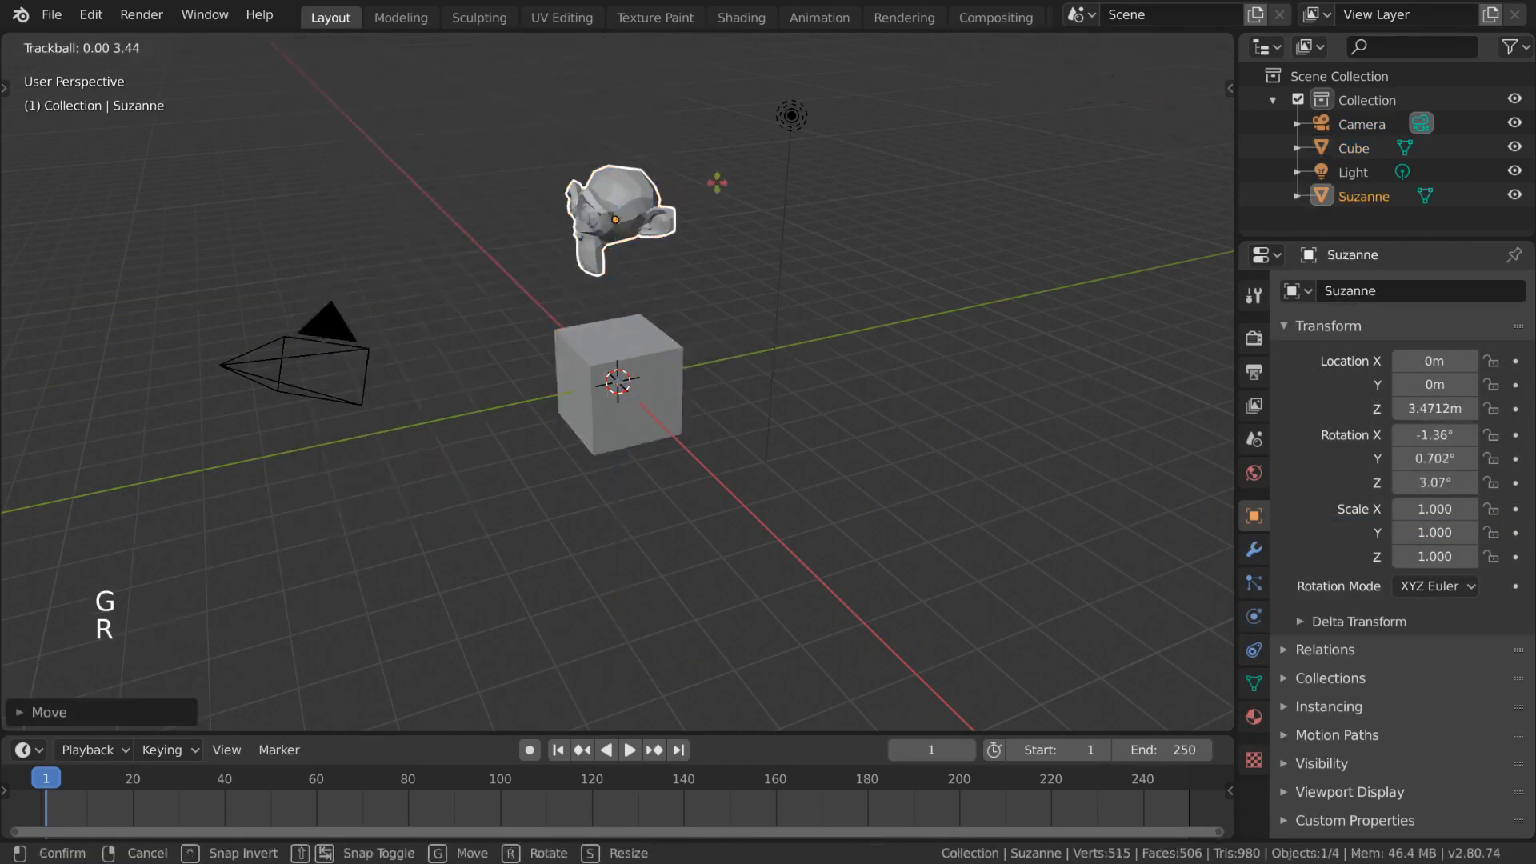
left_click(742, 133)
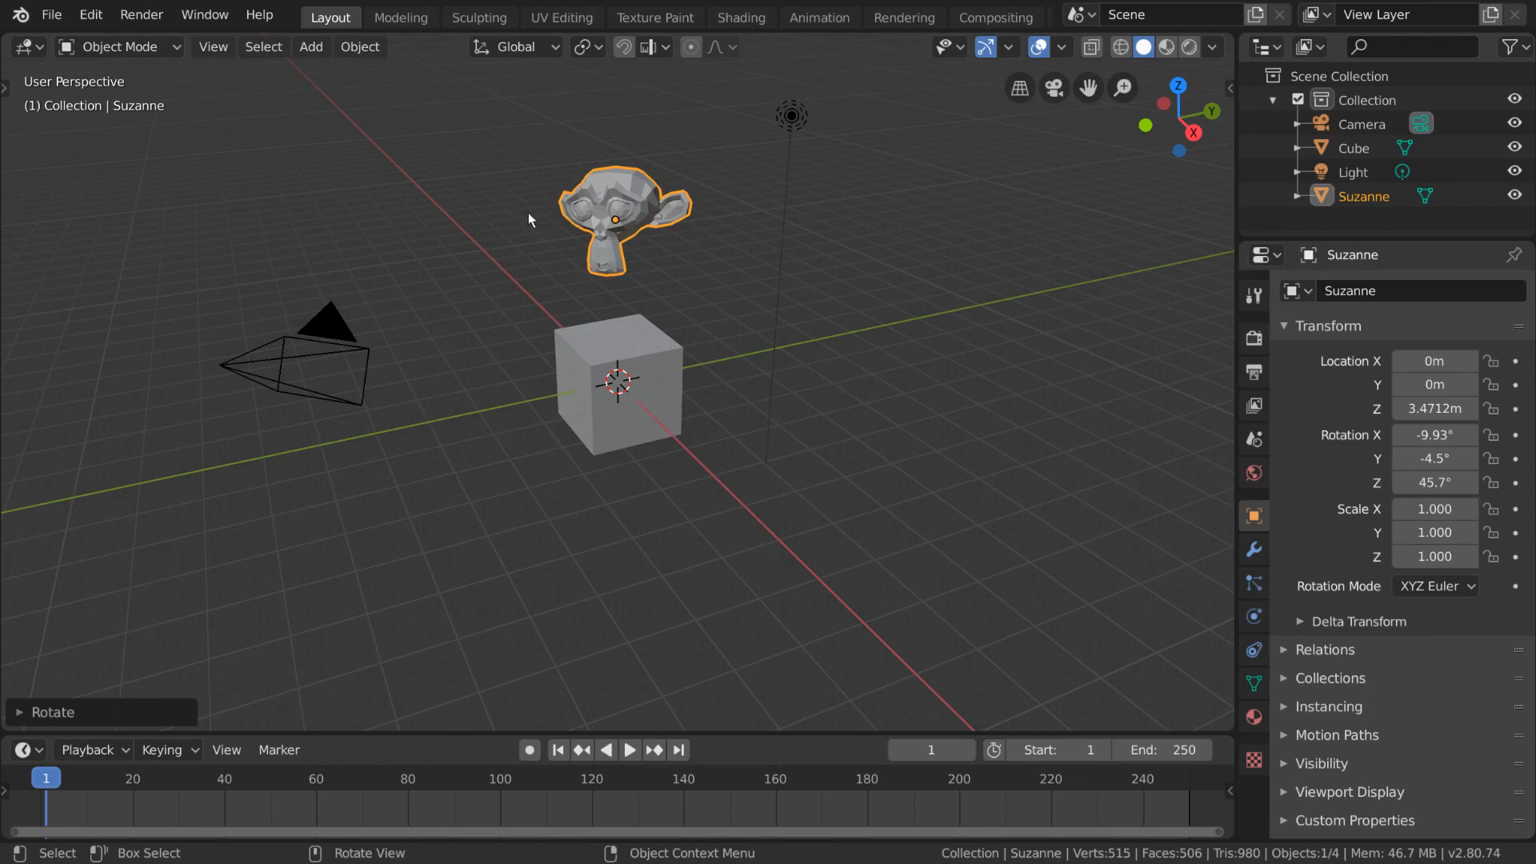
Try moving the cube horizontally with its movement locked on global Z.
left_click(615, 368)
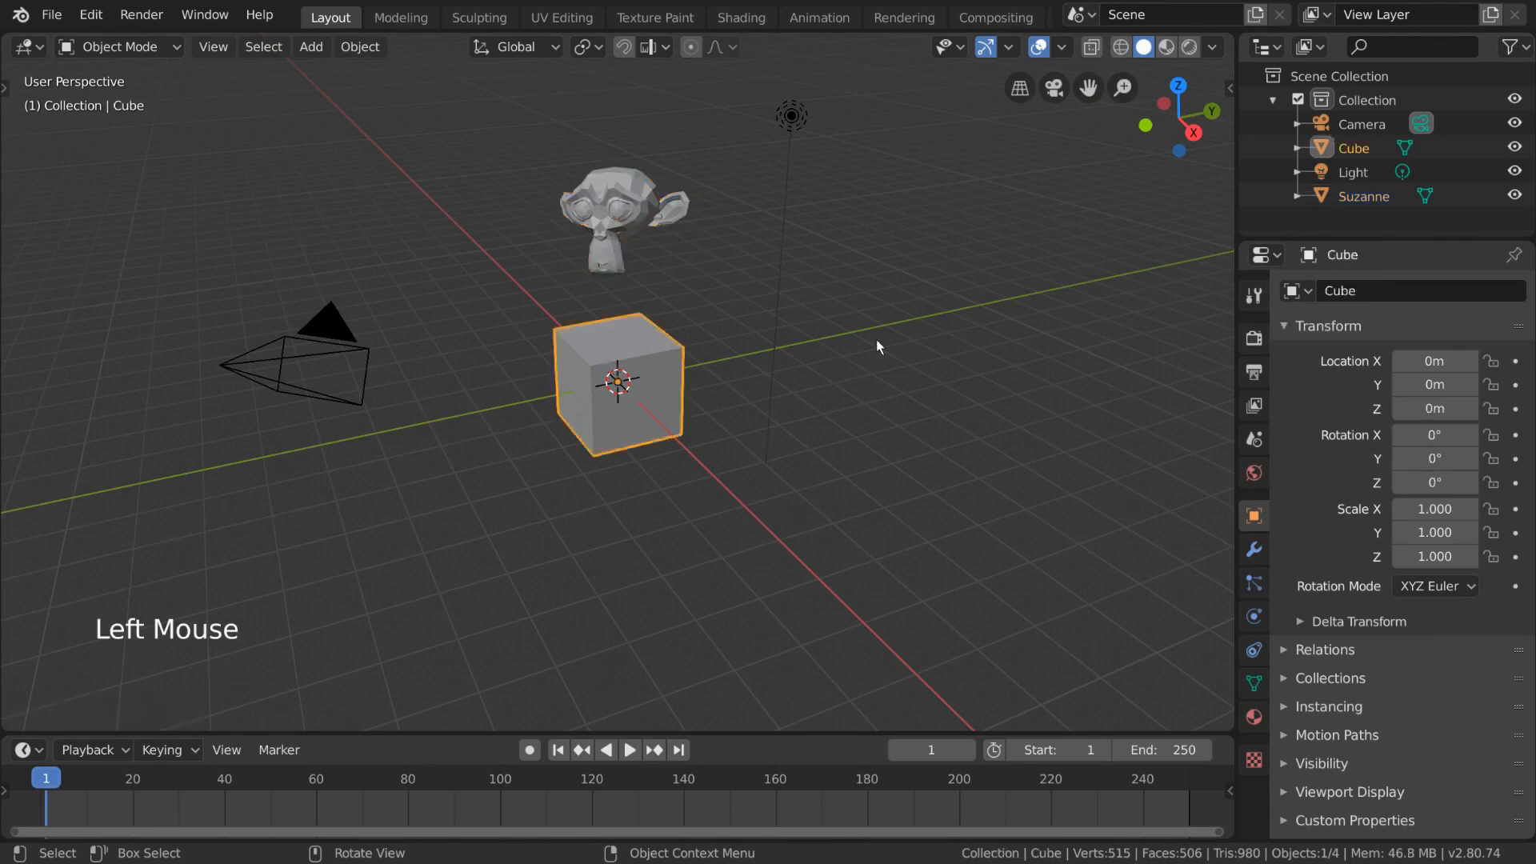
key("g")
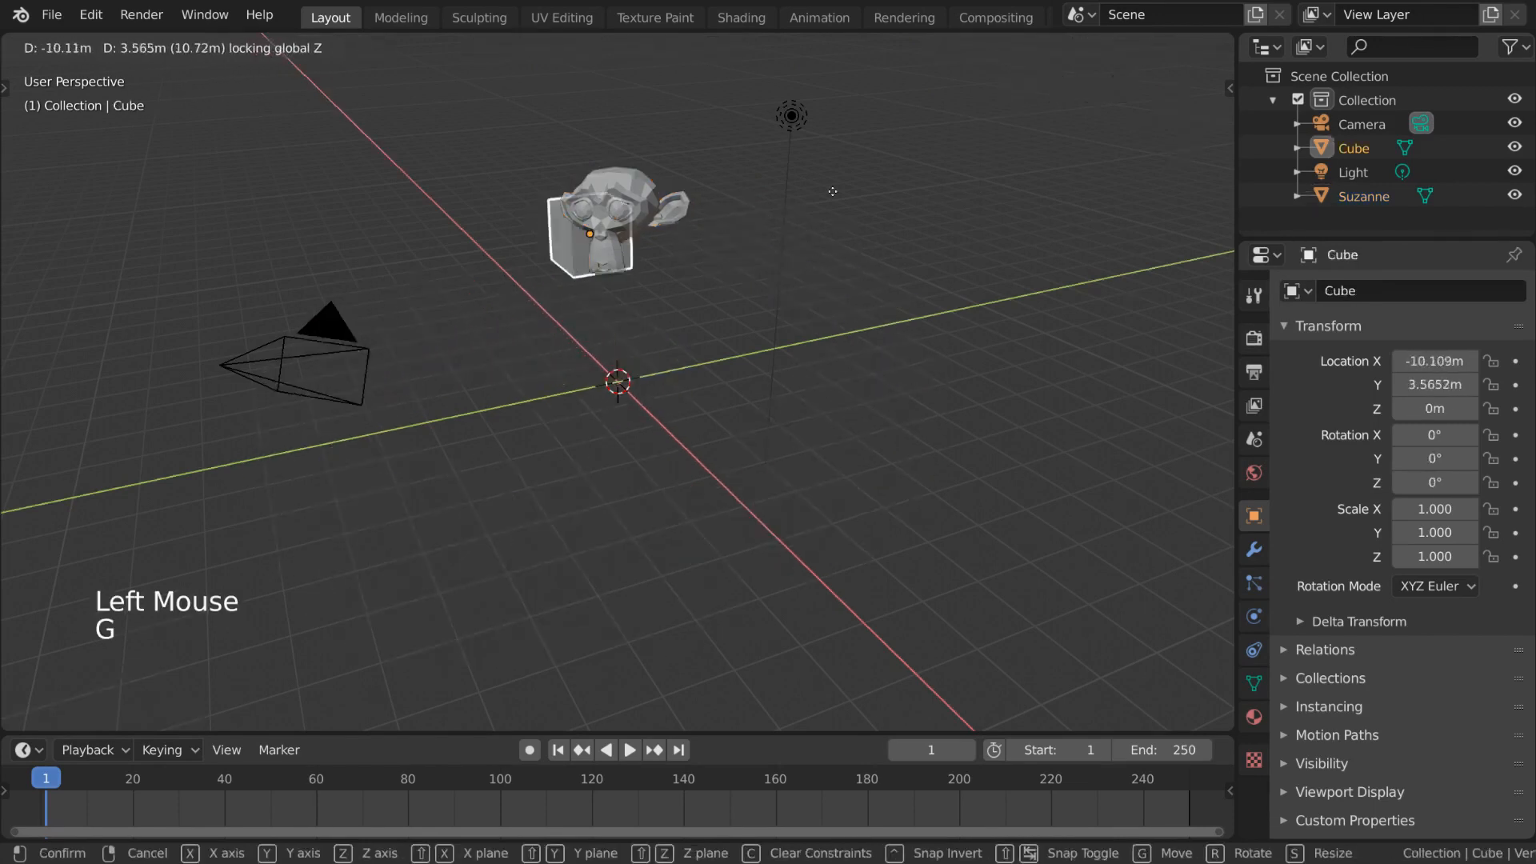
right_click(862, 285)
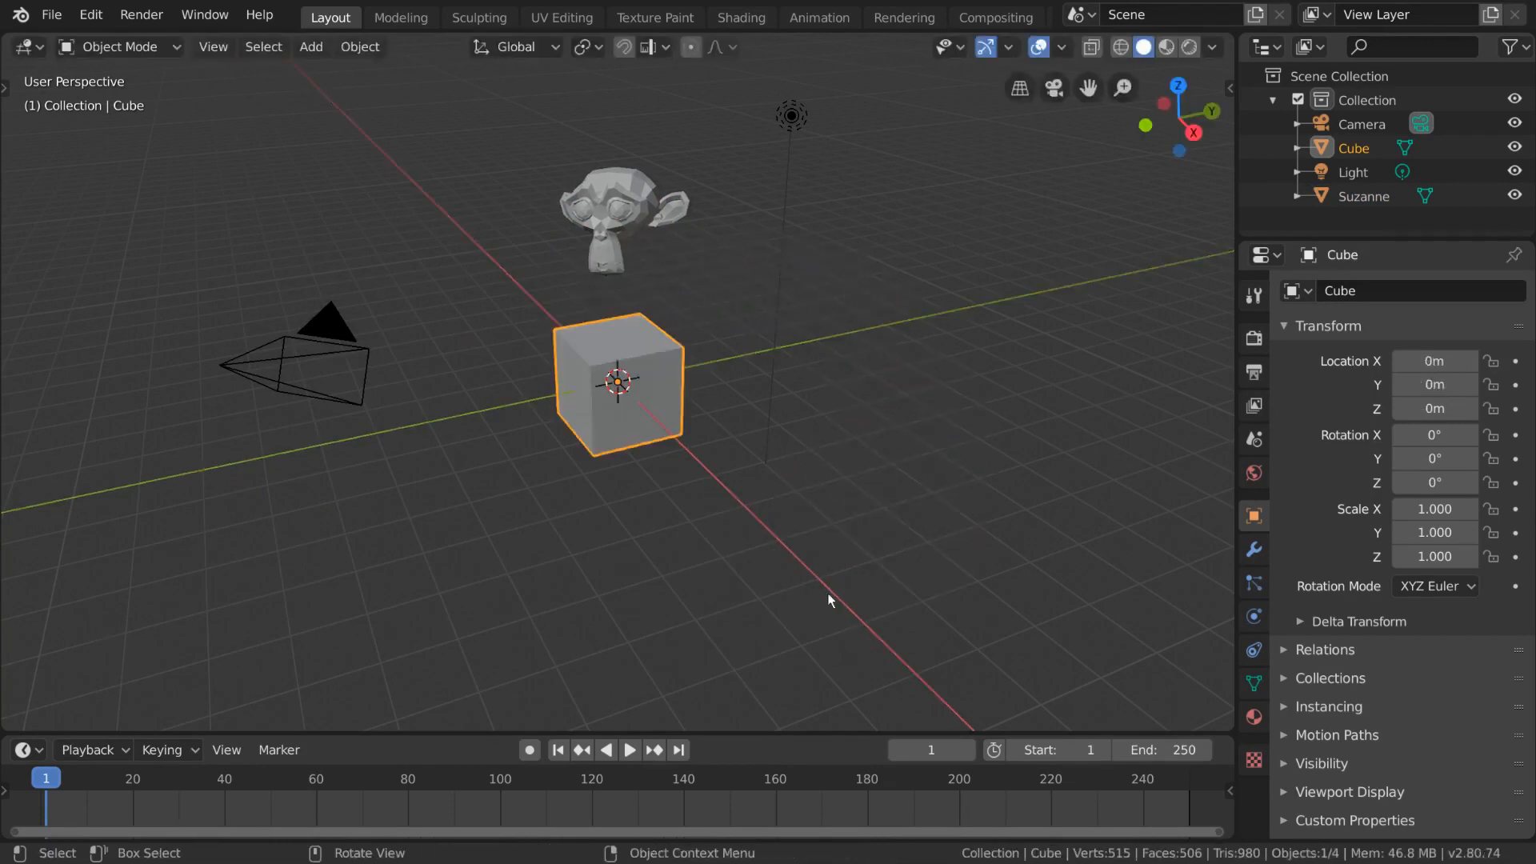
Add a Copy Location constraint to the cube with the Suzanne monkey head as its target.
left_click(1255, 650)
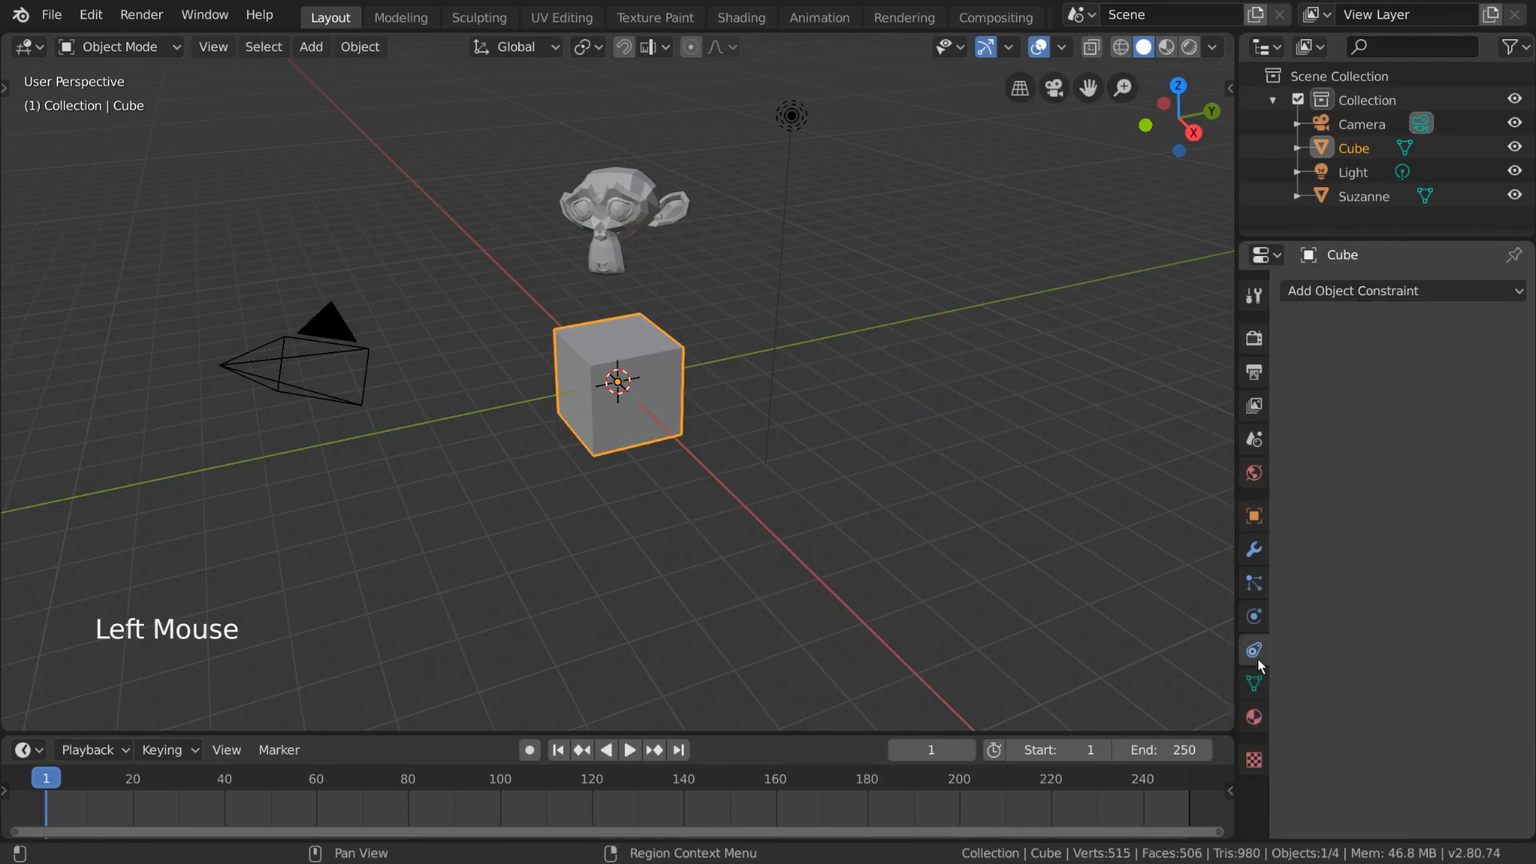
left_click(1443, 293)
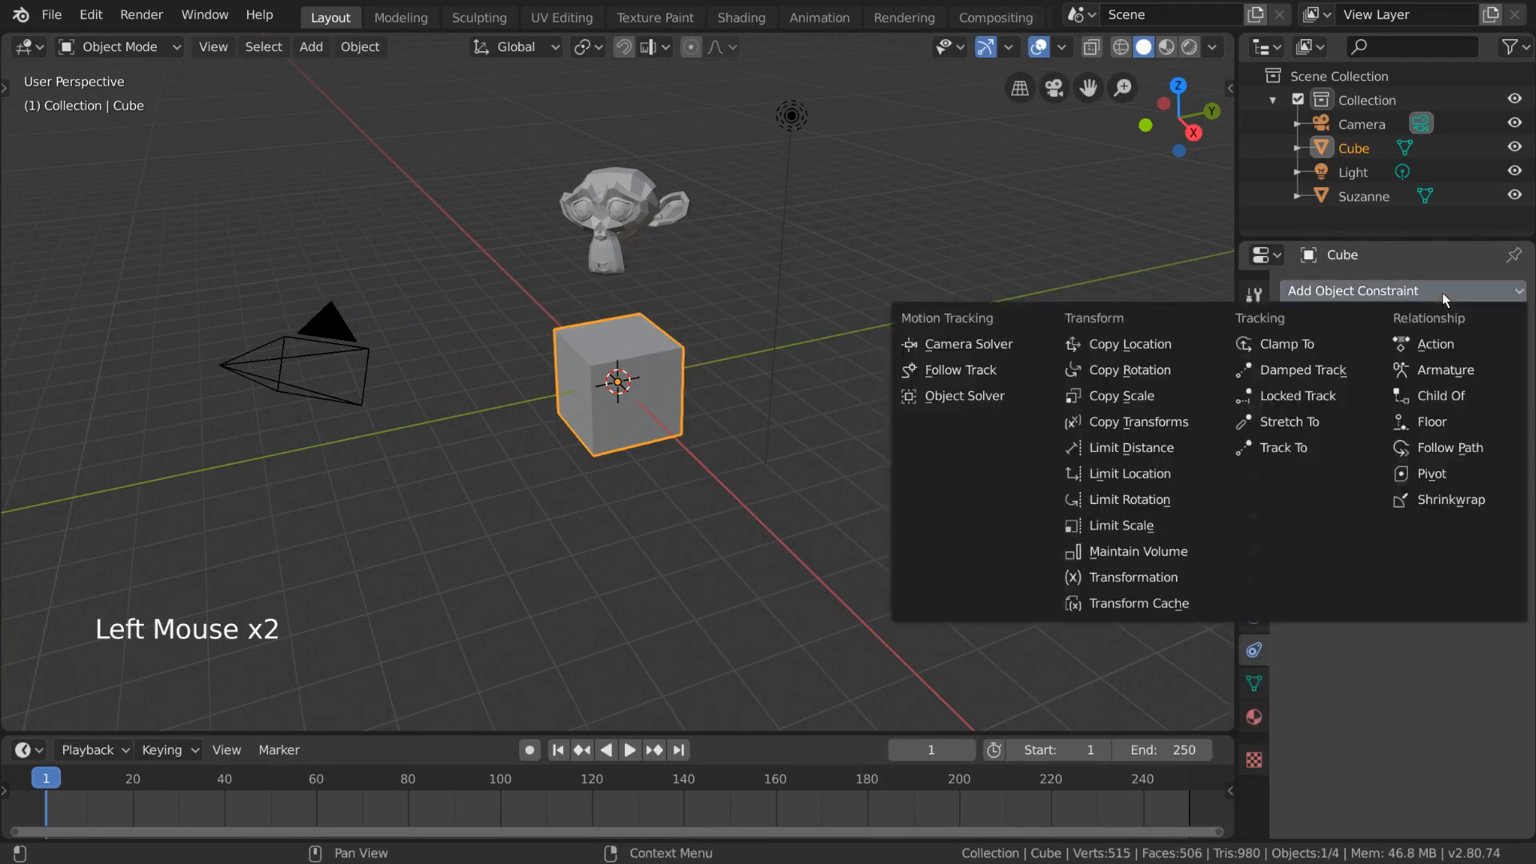
left_click(1198, 346)
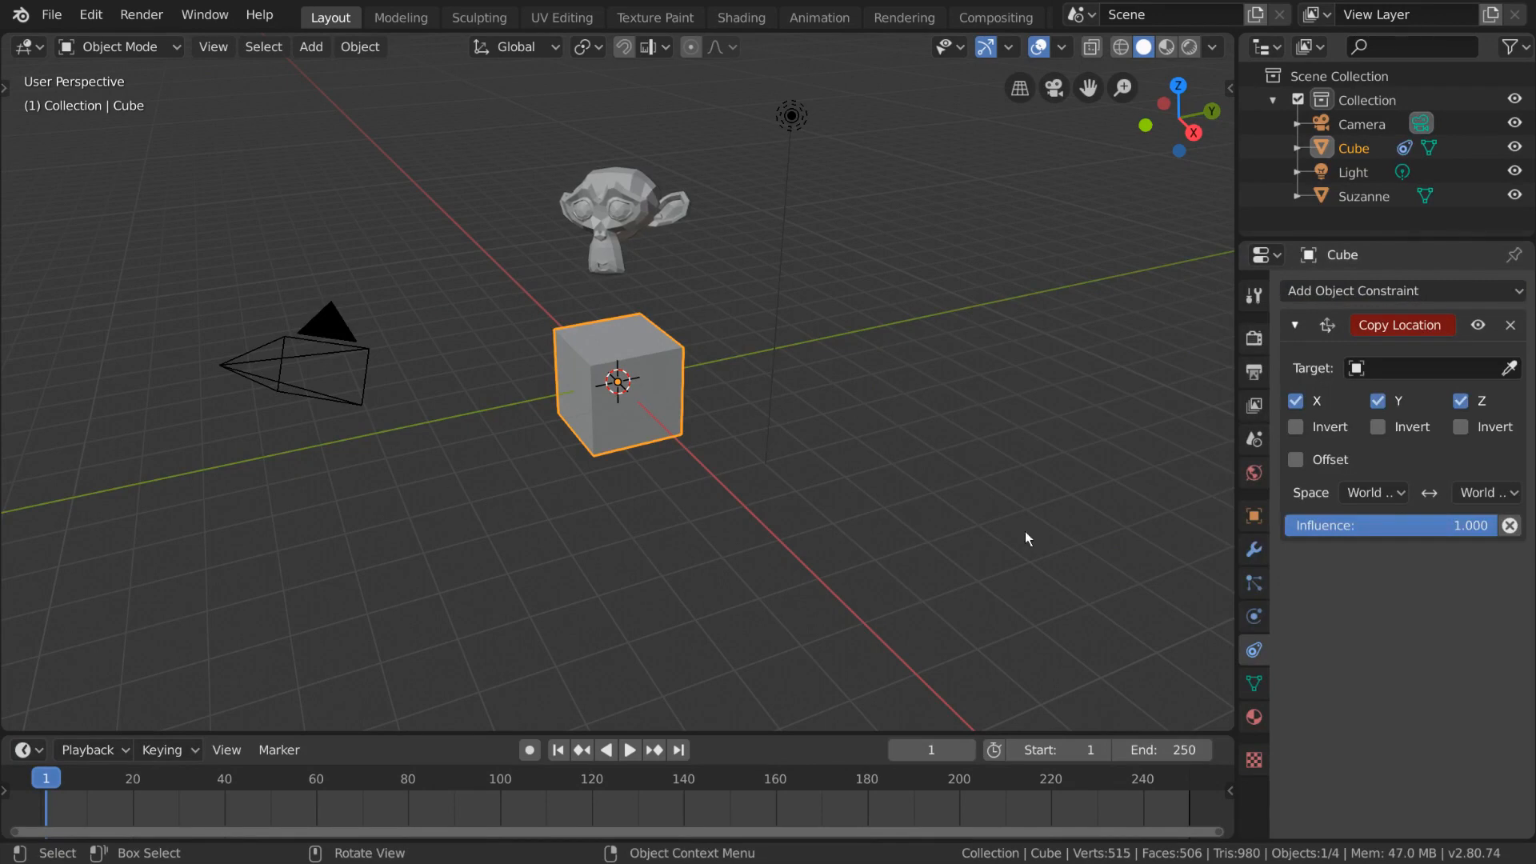
left_click(1508, 372)
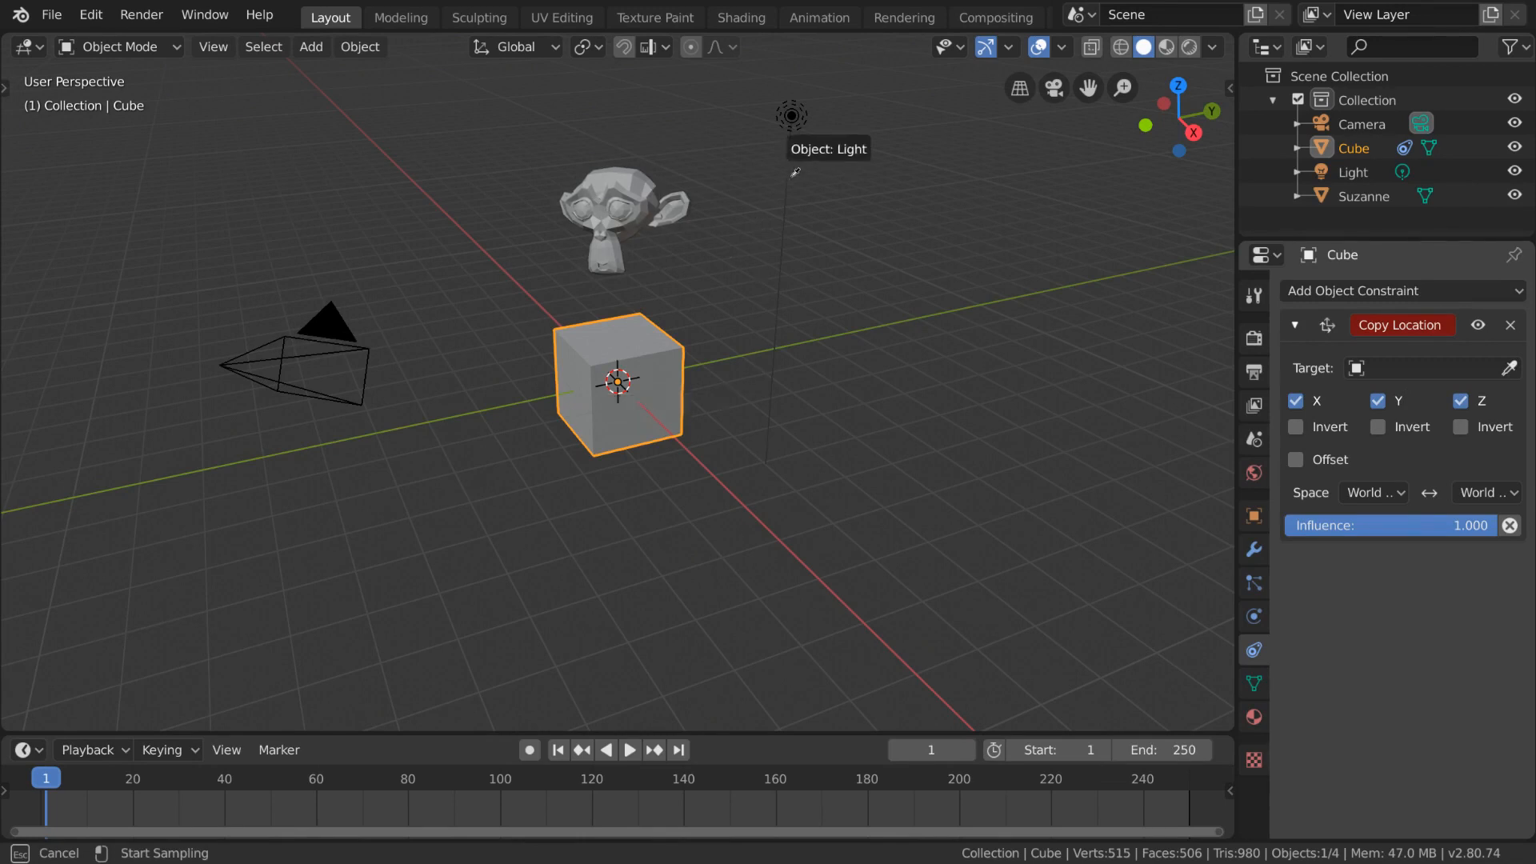
left_click(633, 175)
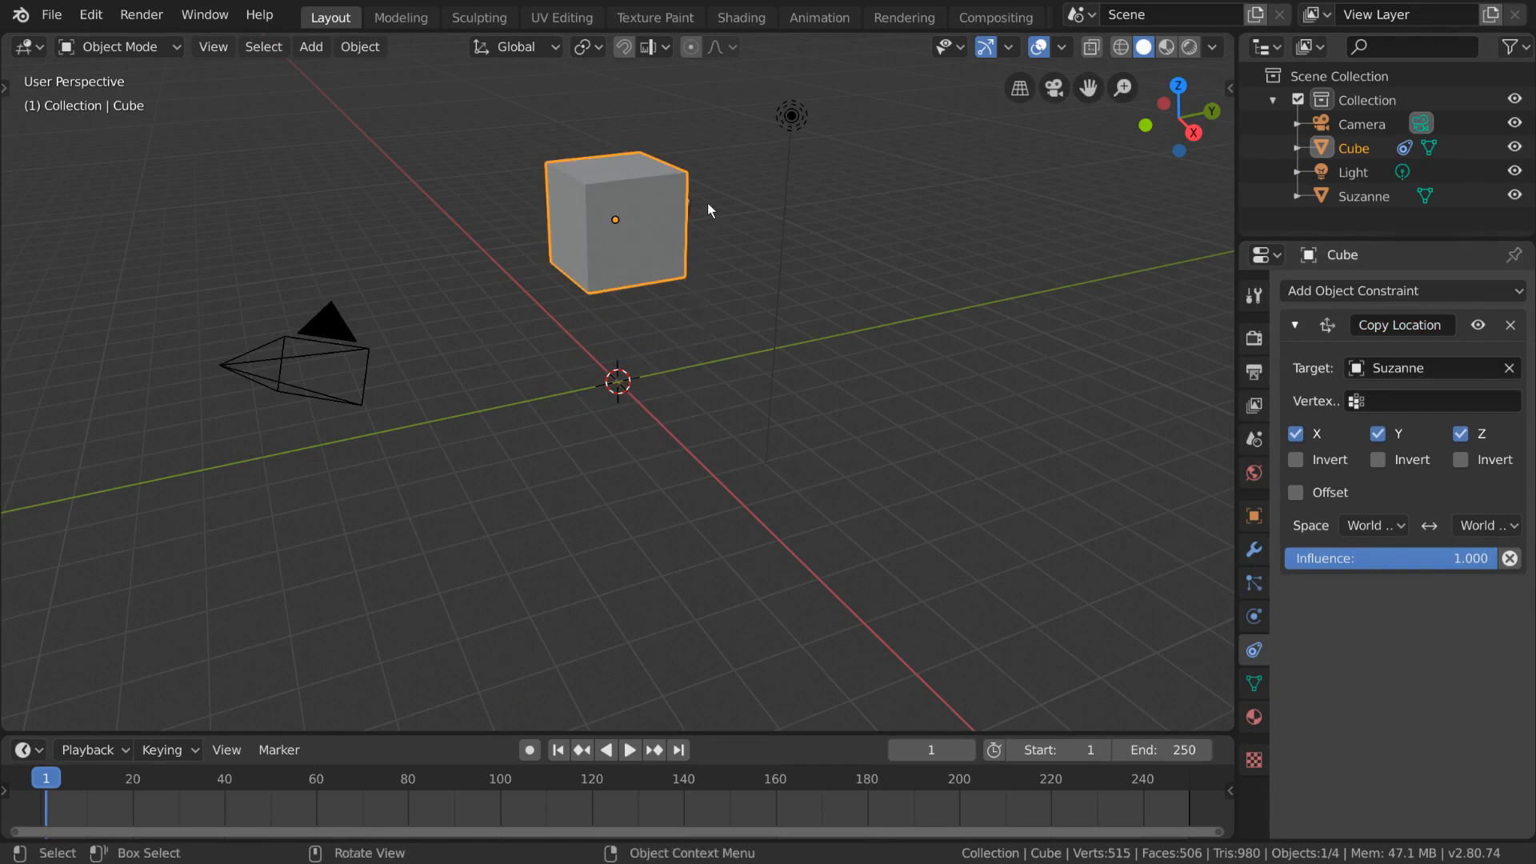
Switch the viewport to wireframe shading, select the monkey head inside the cube and try moving it to test the constraint.
left_click(1127, 50)
left_click(659, 213)
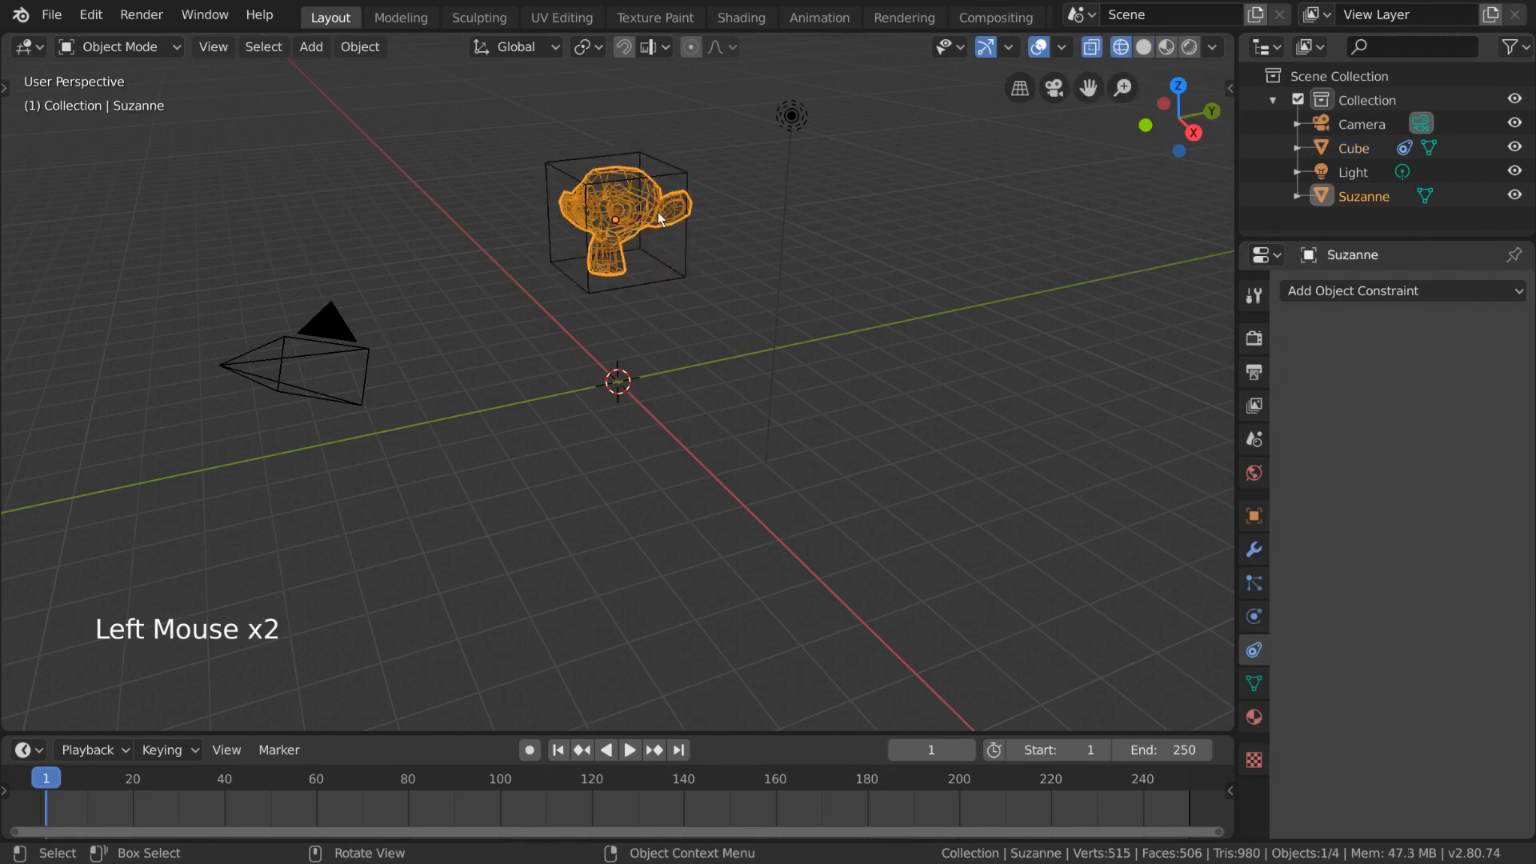
key("g")
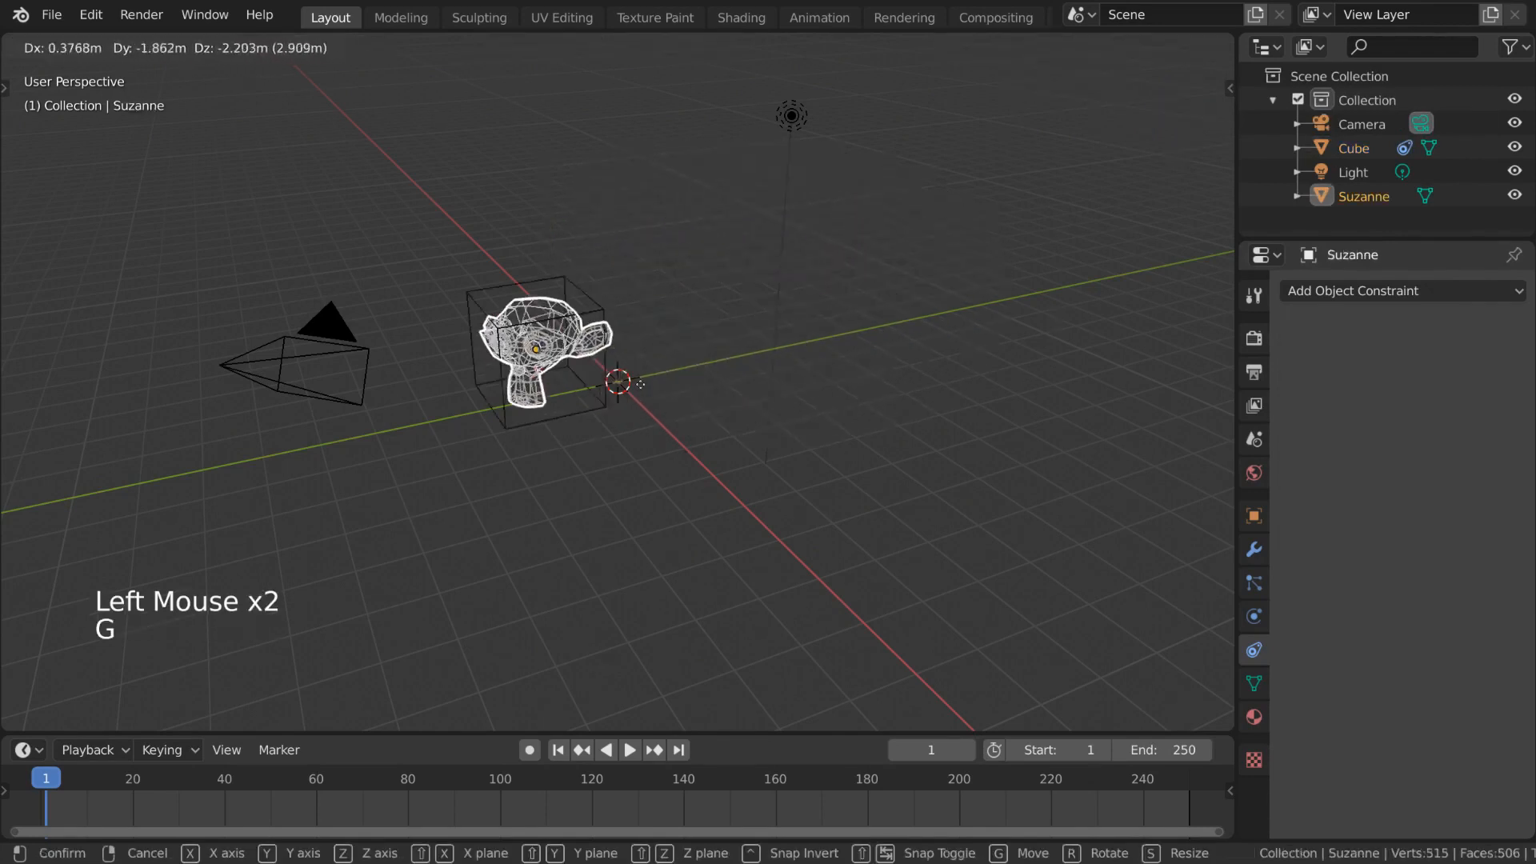
right_click(906, 263)
Scale the monkey head up so it is larger than the cube and rotate it.
key("s")
left_click(887, 299)
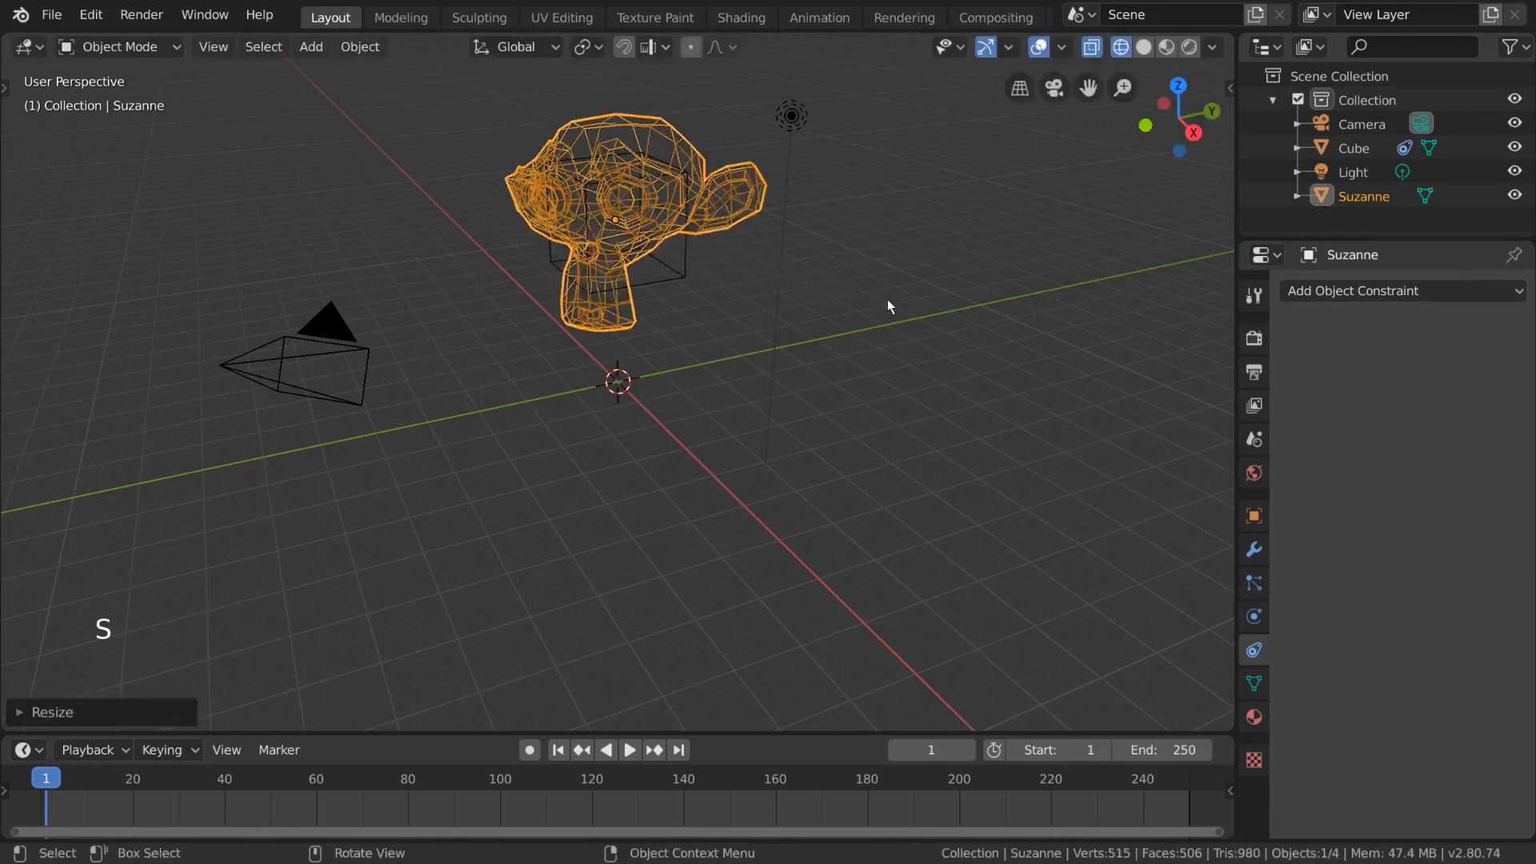
key("r")
left_click(728, 389)
Return the viewport to solid shading and move the monkey head slightly upward.
key("z")
left_click(939, 399)
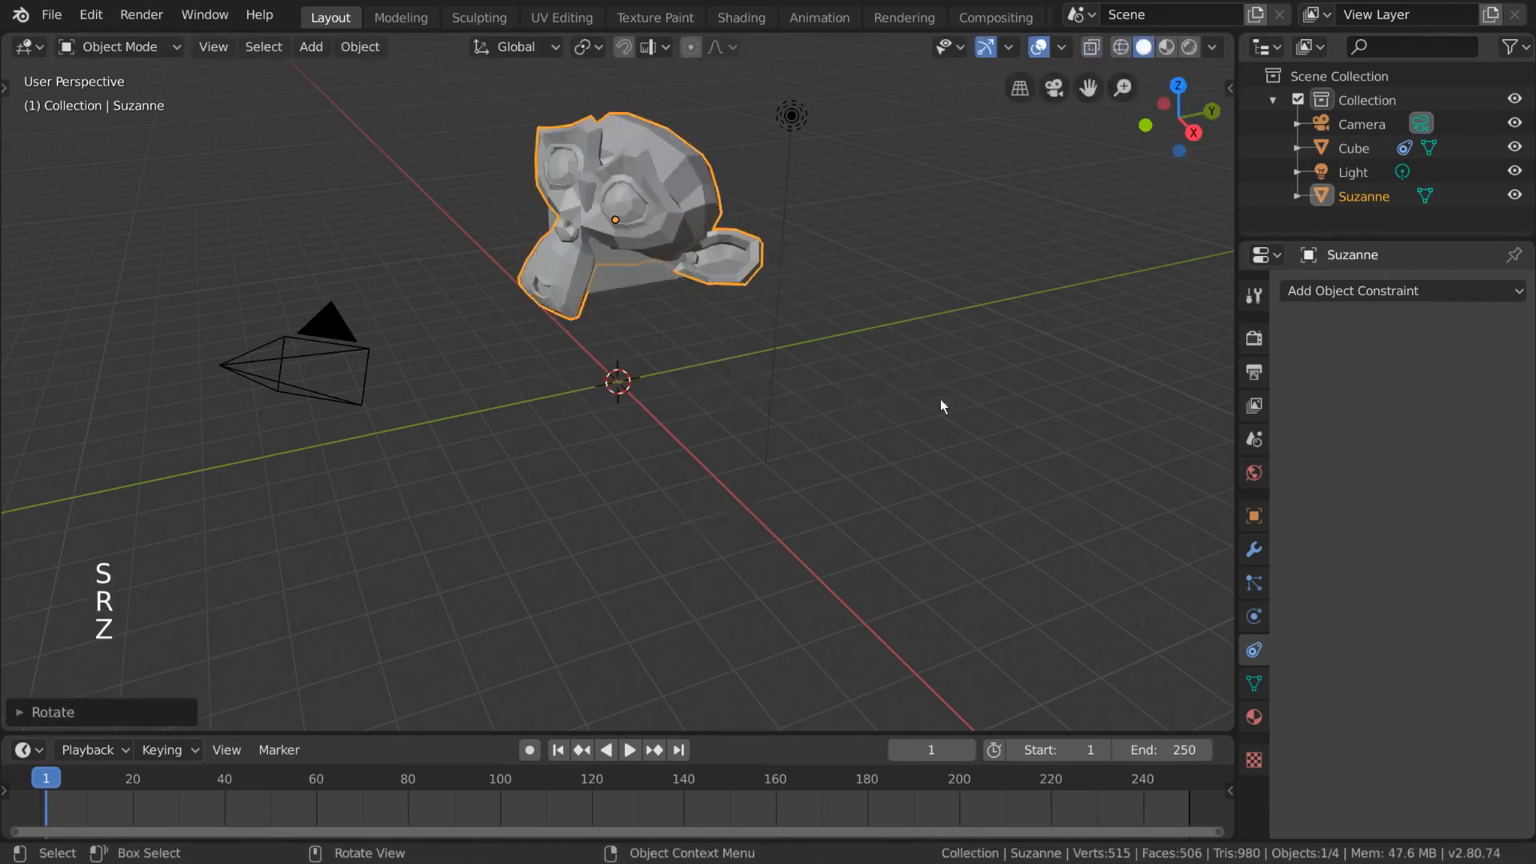
key("g")
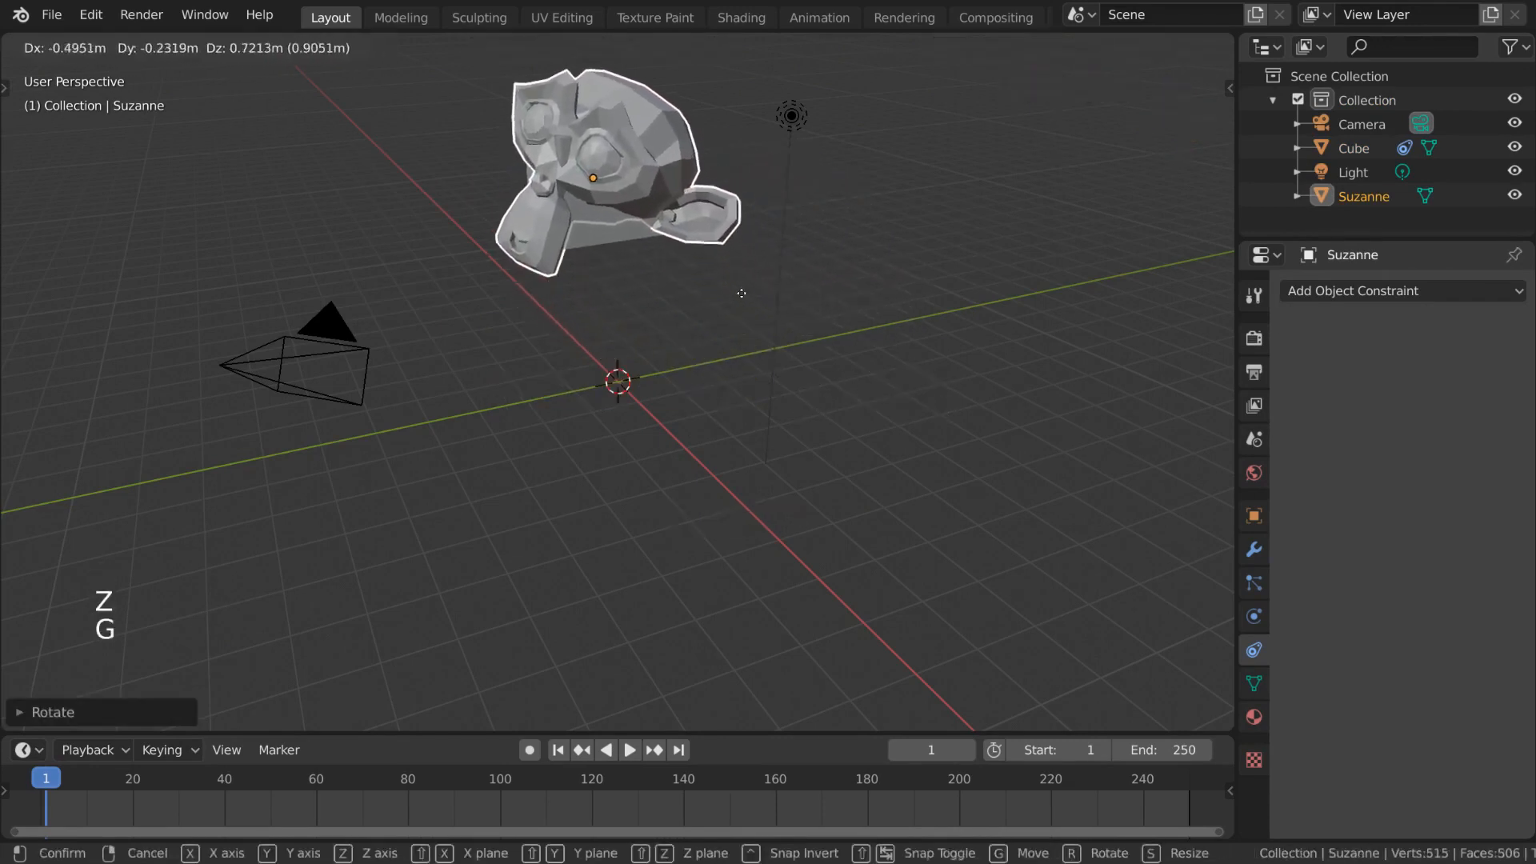
left_click(794, 300)
Scale the monkey head down, rotate it freely and move it to a new spot above the grid.
key("s")
left_click(842, 284)
key("r")
key("r")
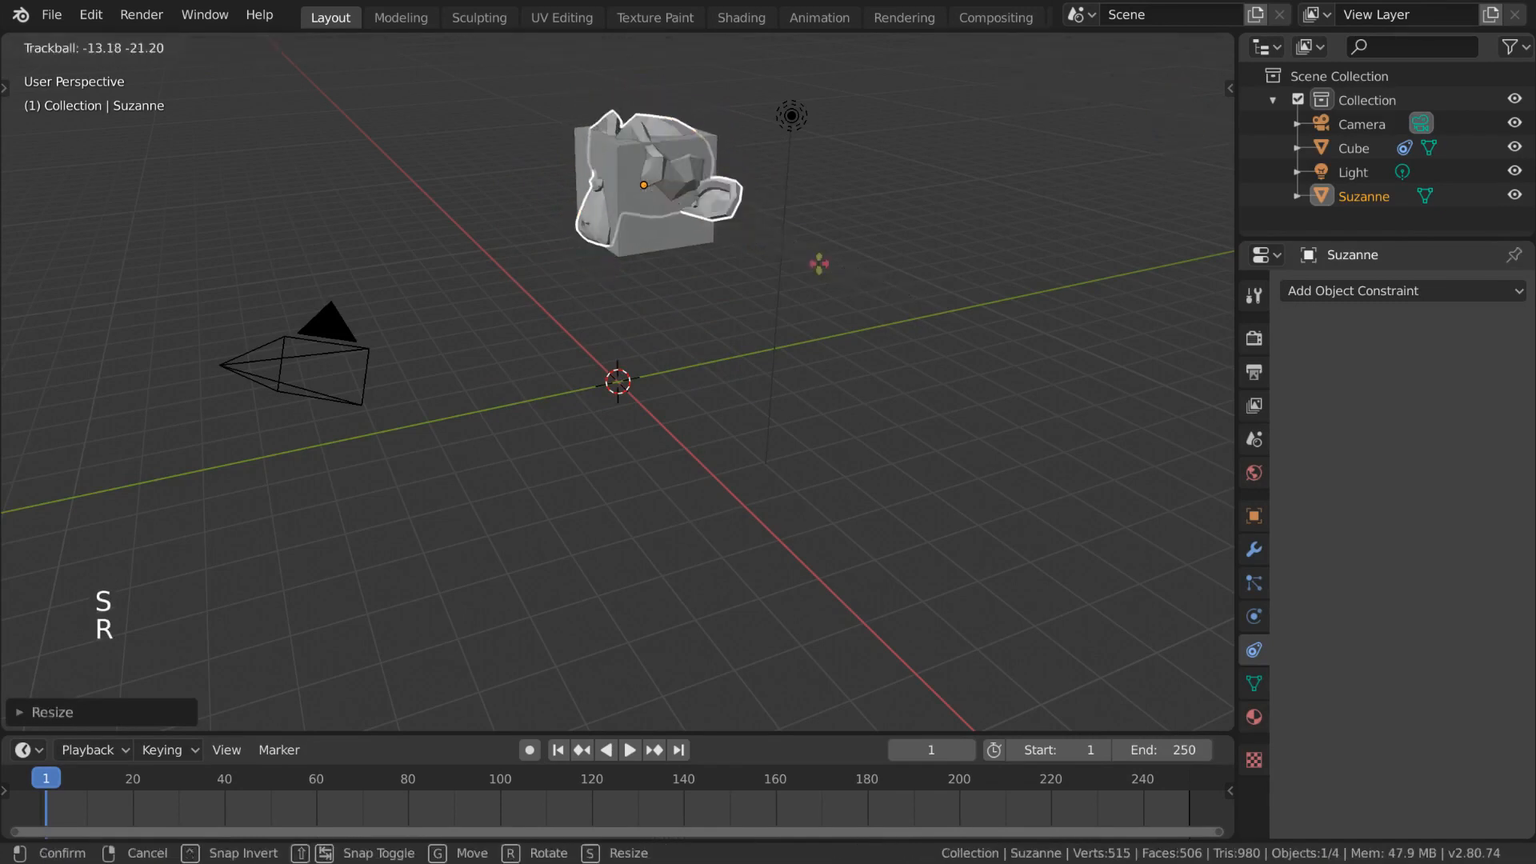
left_click(814, 256)
key("g")
left_click(597, 267)
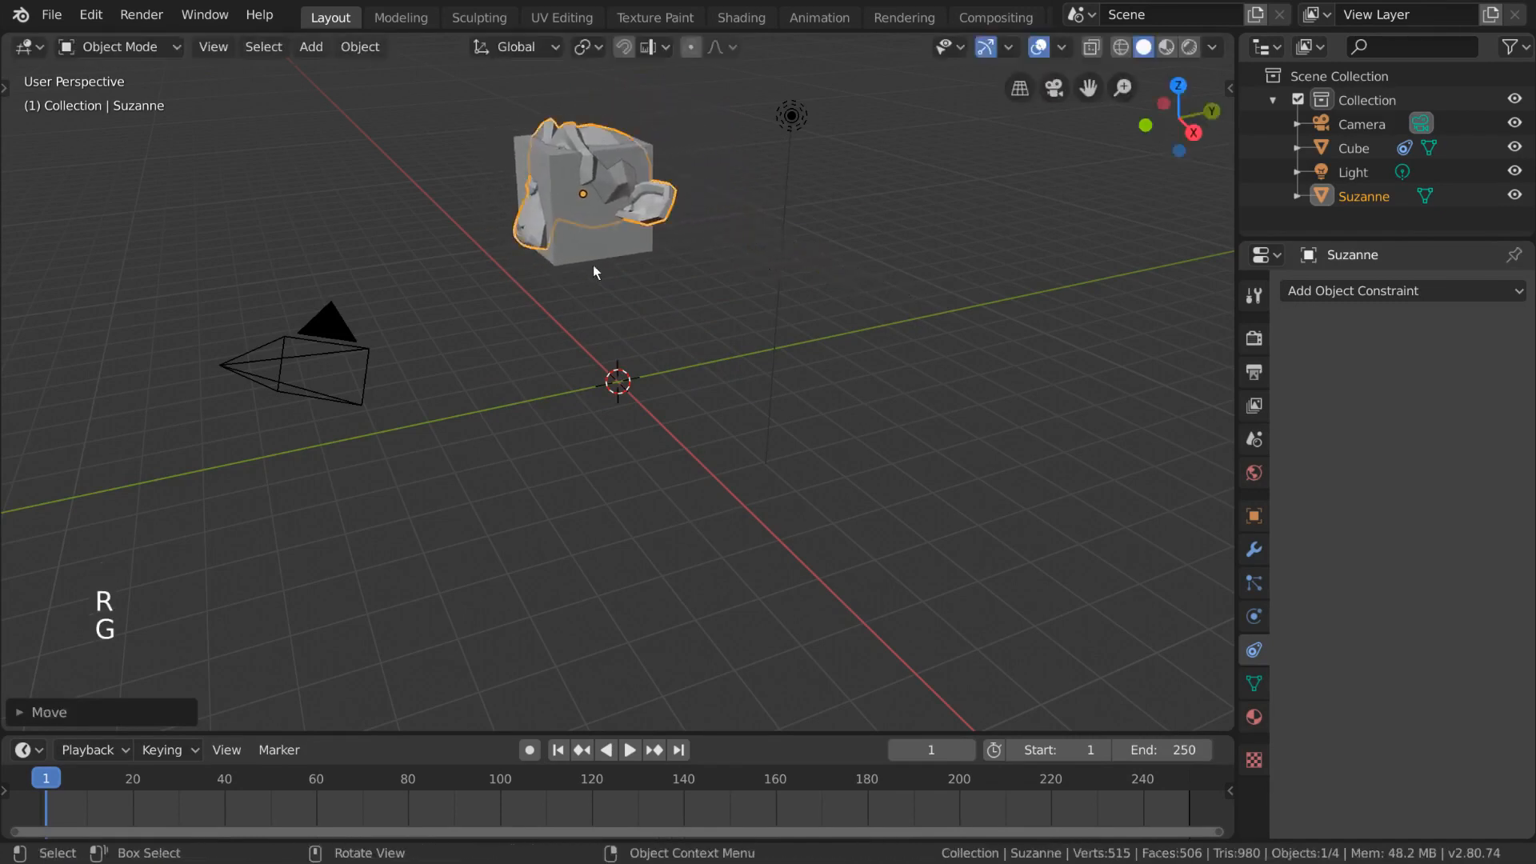
Try moving the constrained cube by itself and then the monkey head to compare how they respond.
left_click(598, 265)
key("g")
left_click(645, 257)
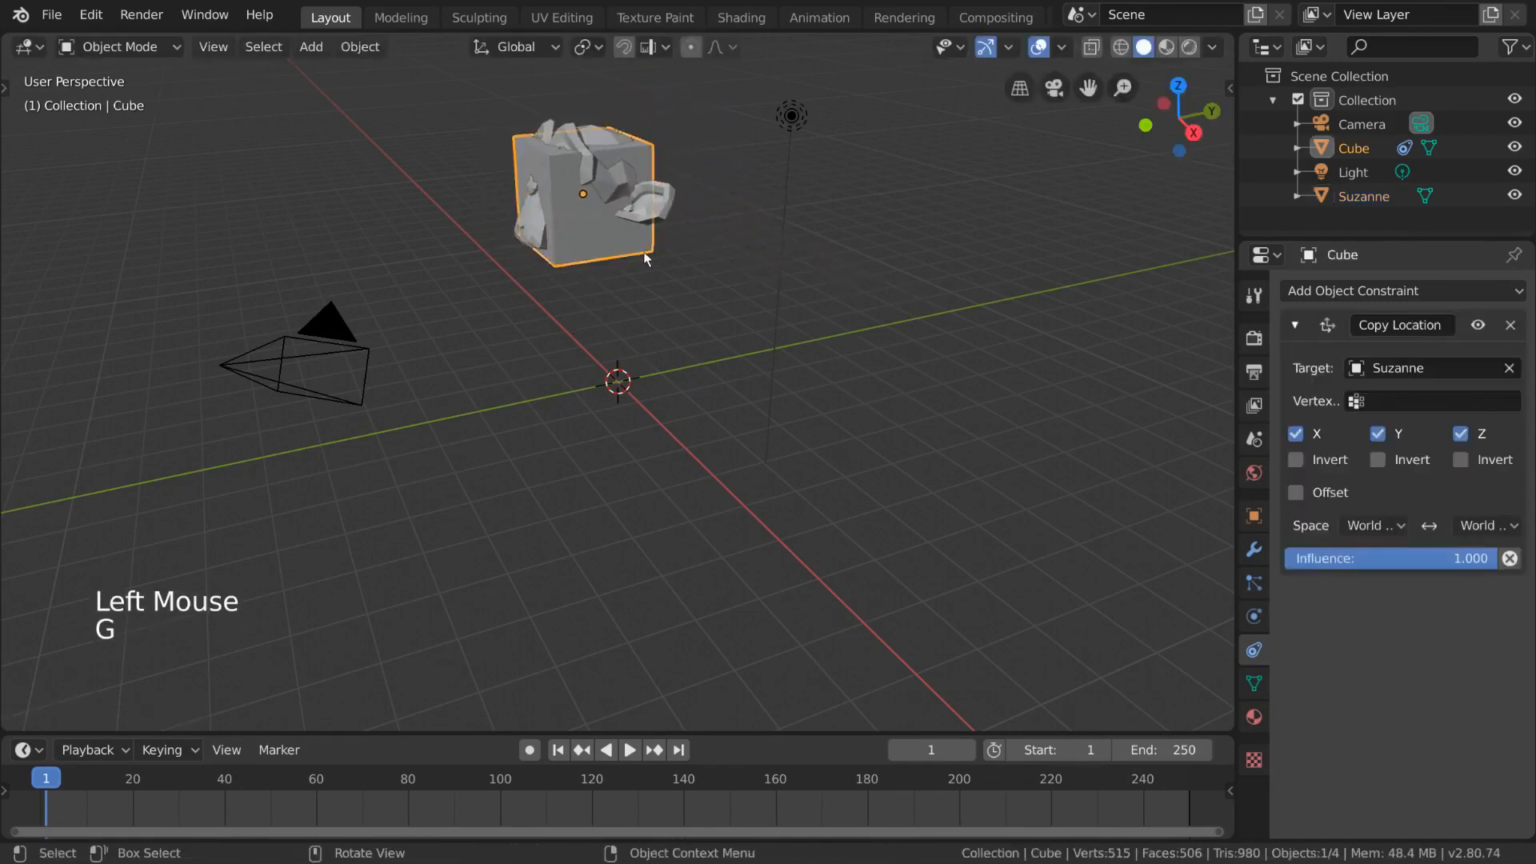
left_click(669, 215)
key("g")
left_click(741, 223)
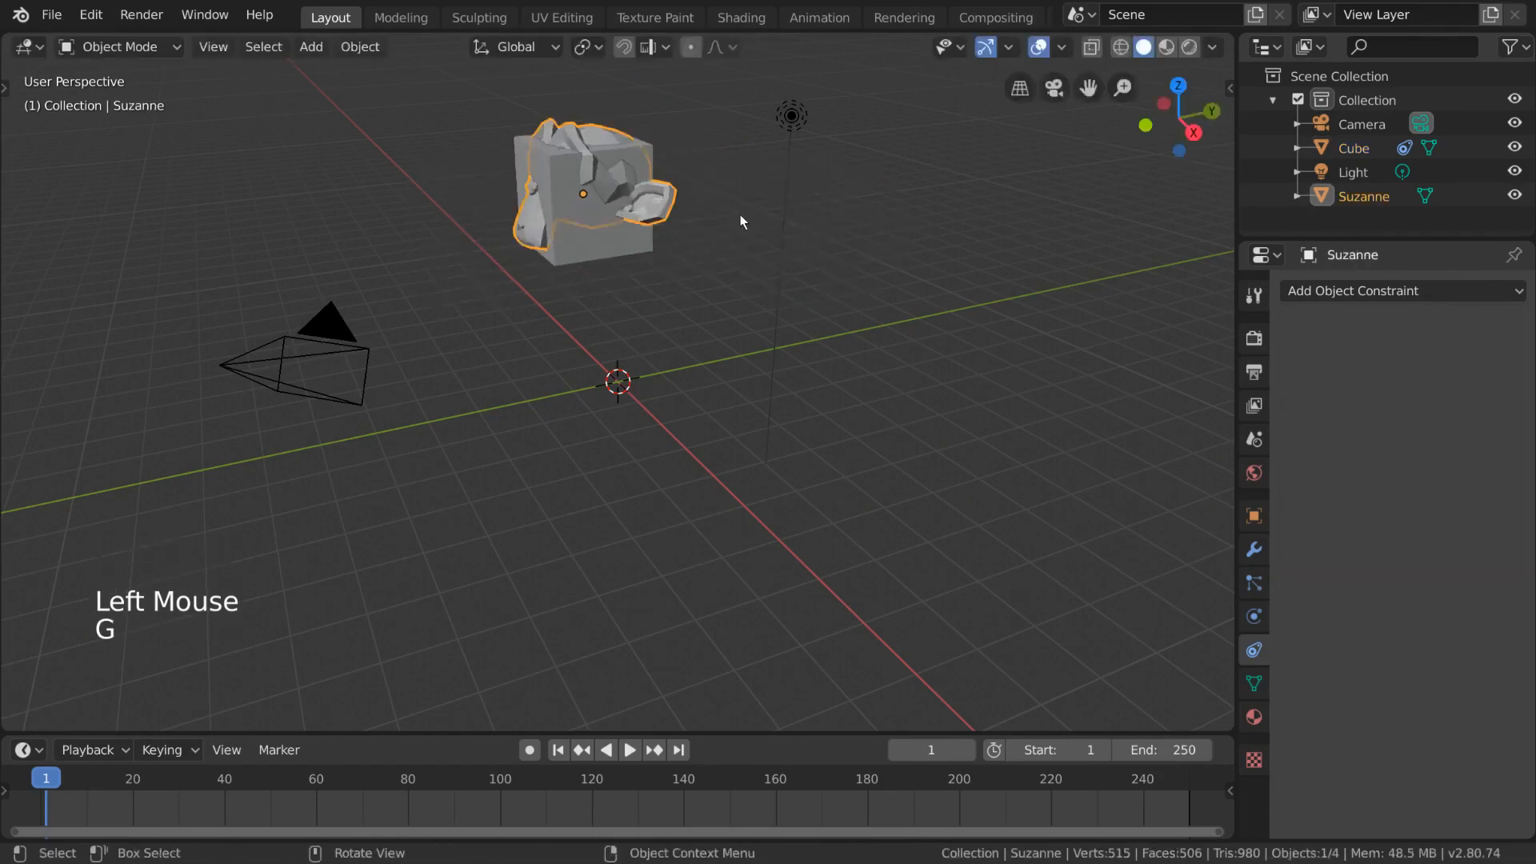
Select the cube and examine the Target Space and Owner Space options of its Copy Location constraint.
left_click(637, 251)
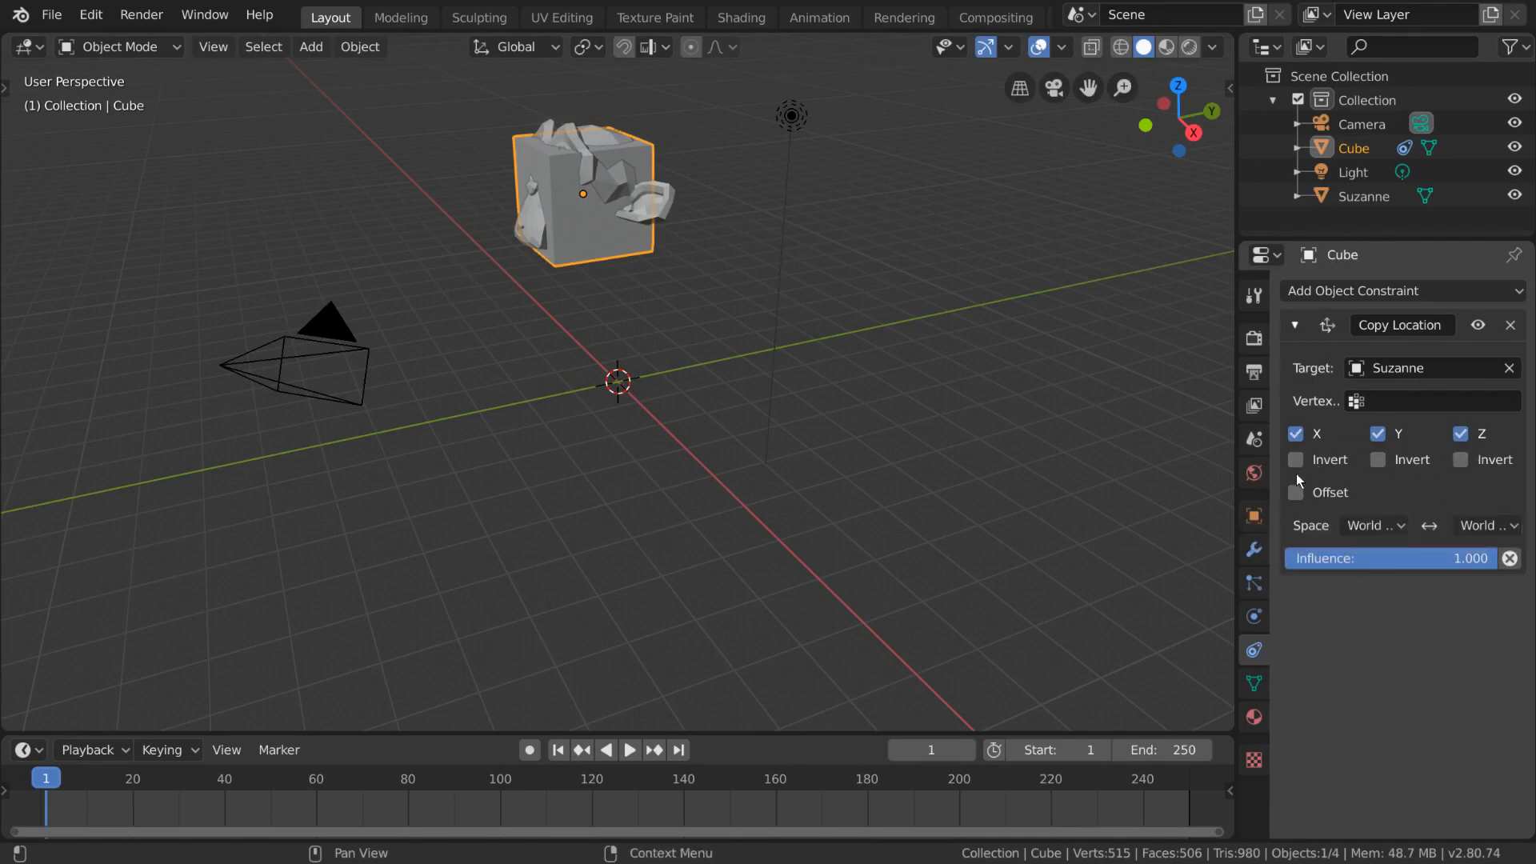
left_click(1409, 527)
left_click(1409, 526)
left_click(1485, 527)
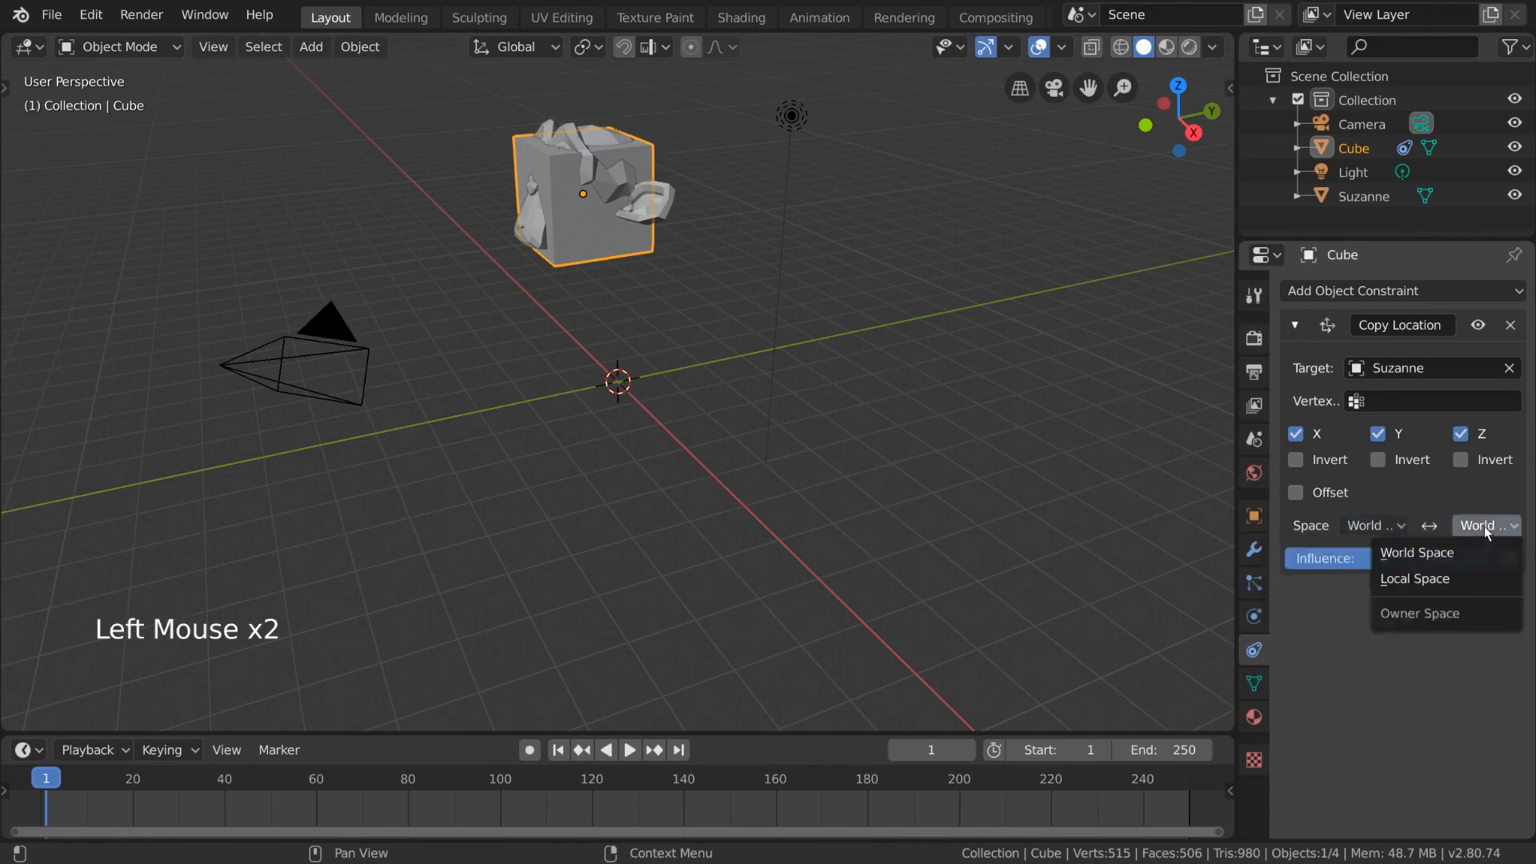
left_click(1485, 528)
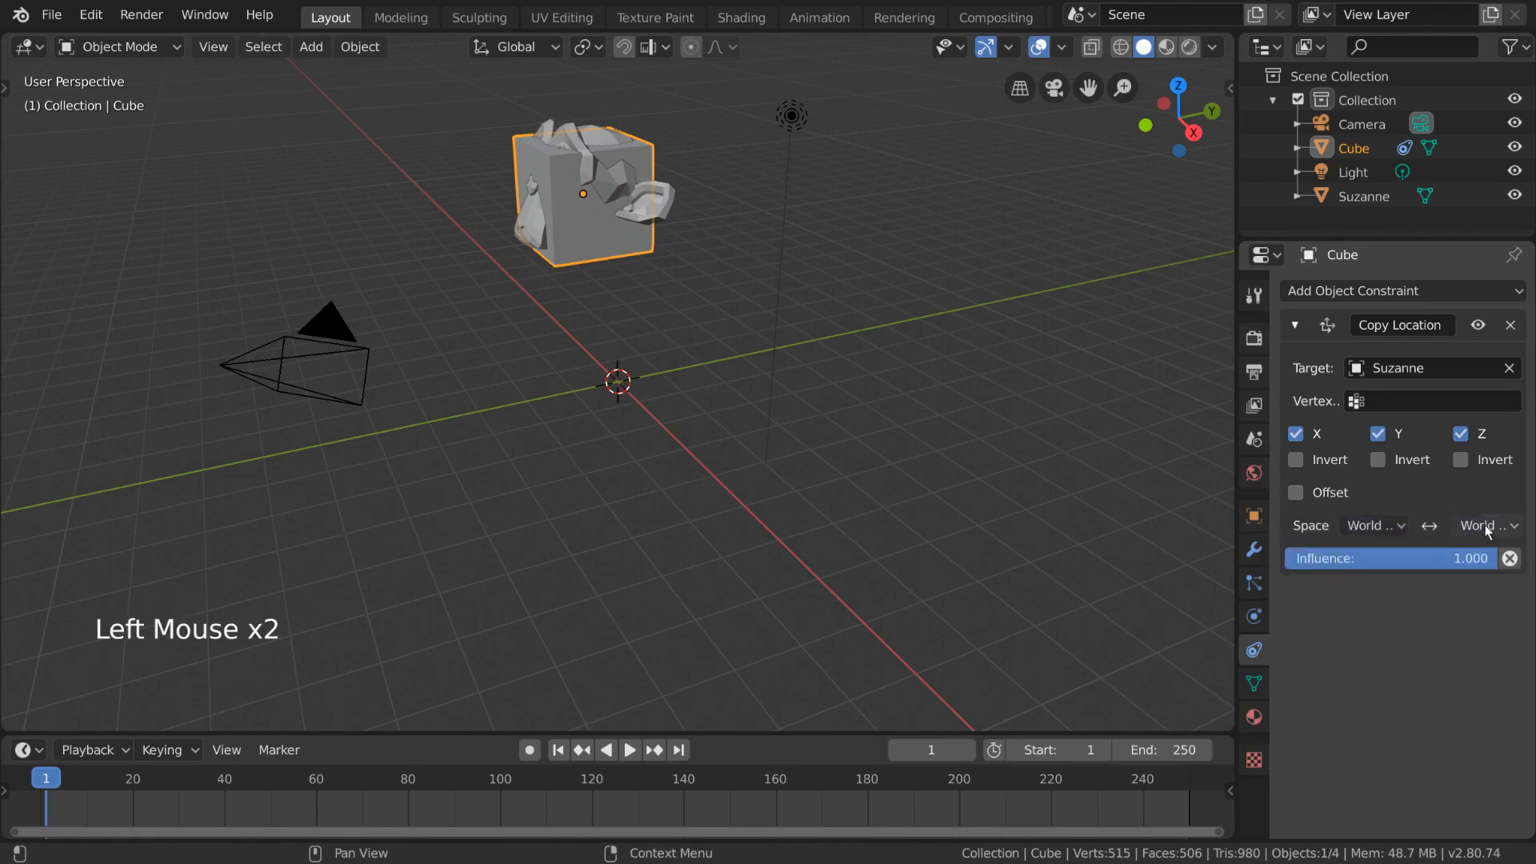
Disable the Z axis of the cube's Copy Location constraint and try moving the monkey head with global Z locked.
left_click(1469, 439)
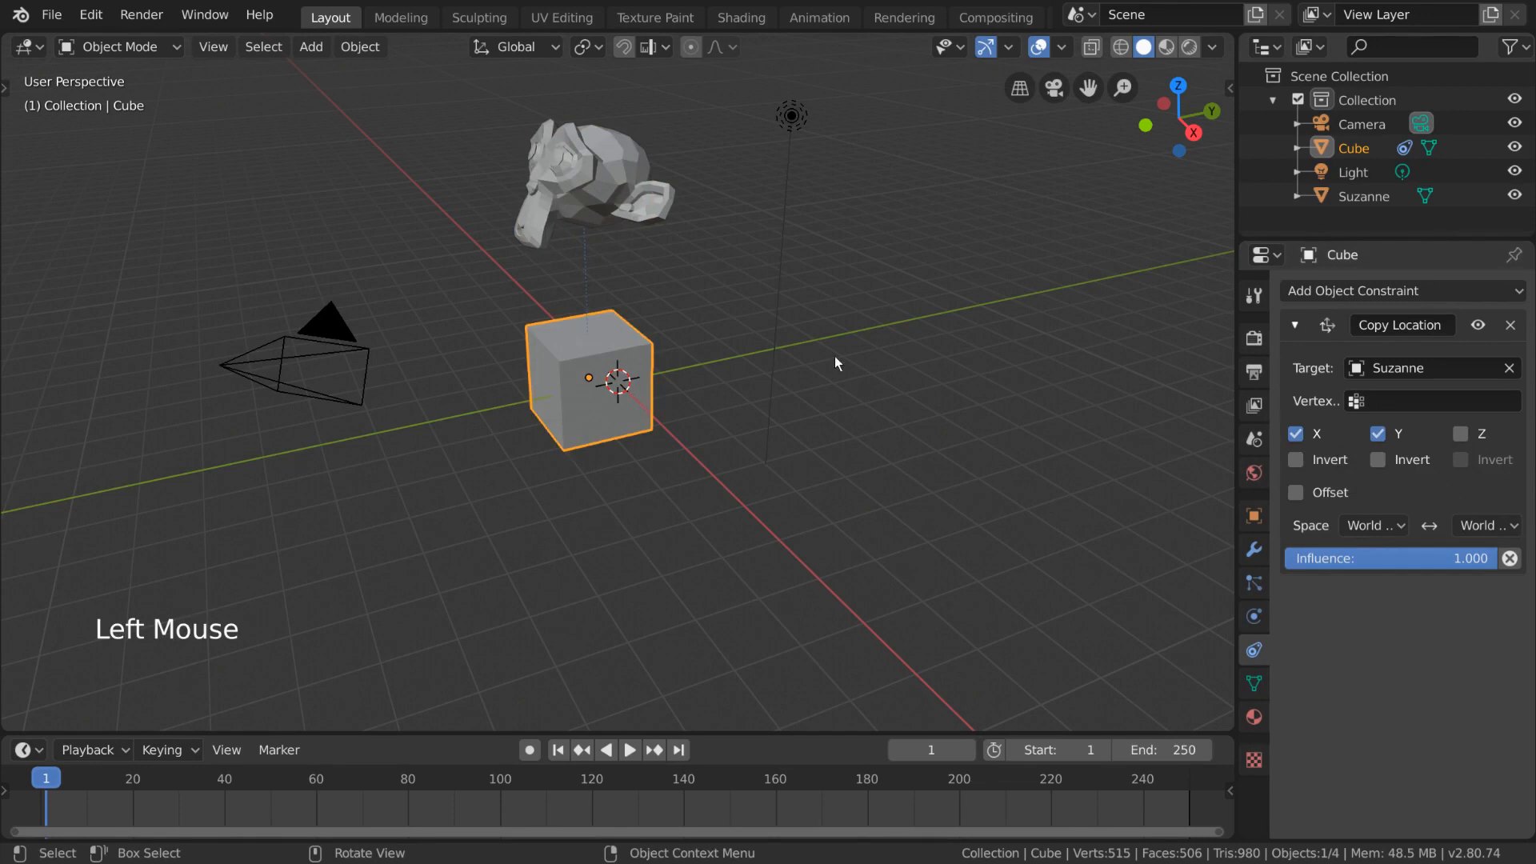
left_click(622, 218)
key("g")
key("shift+z")
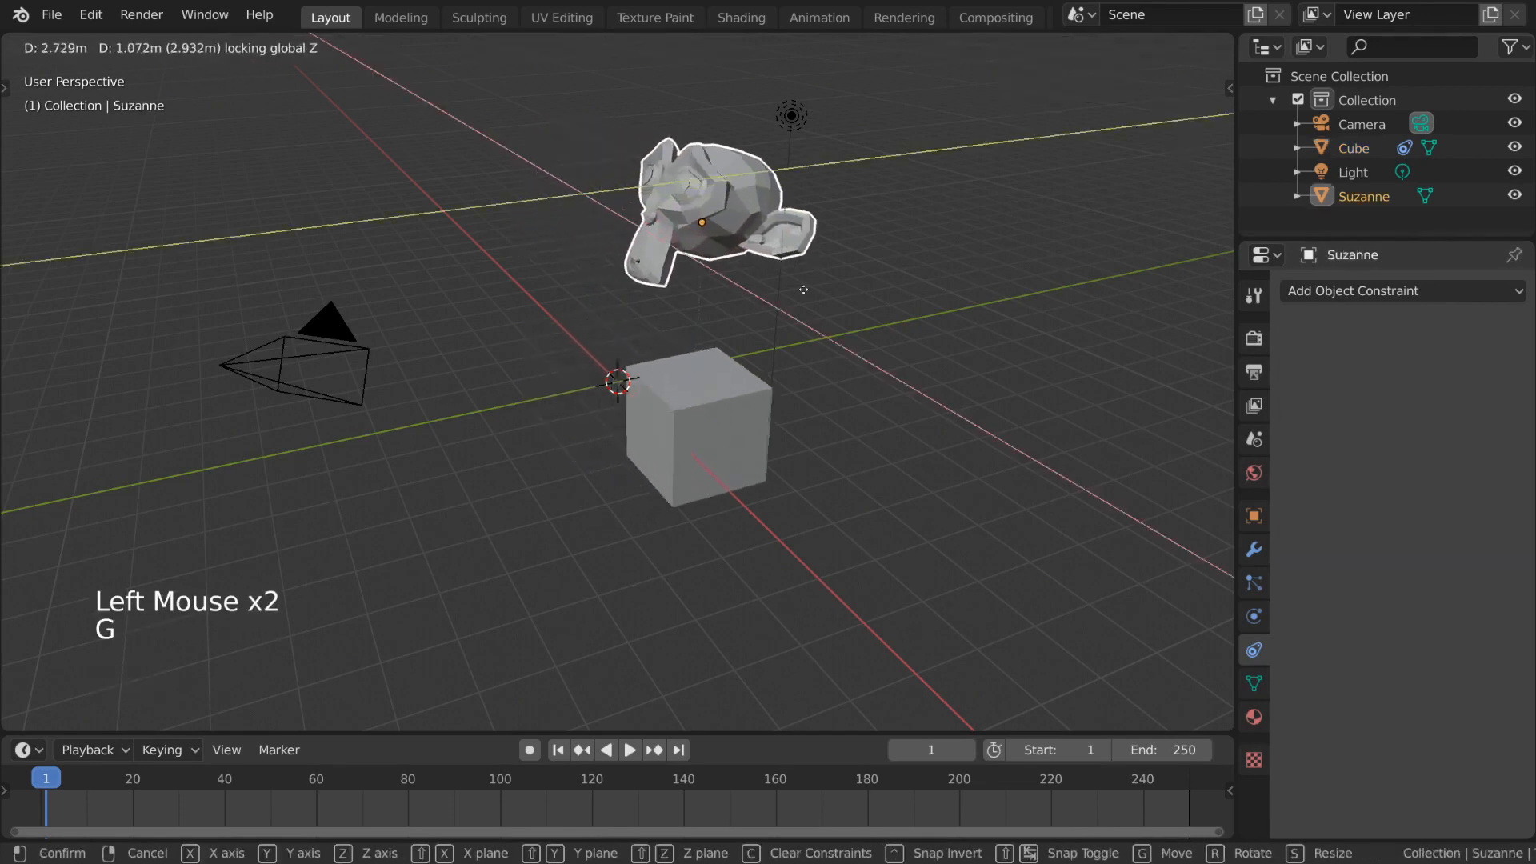
key("Escape")
Try moving the monkey head freely in all directions while the constraint follows only X and Y.
key("g")
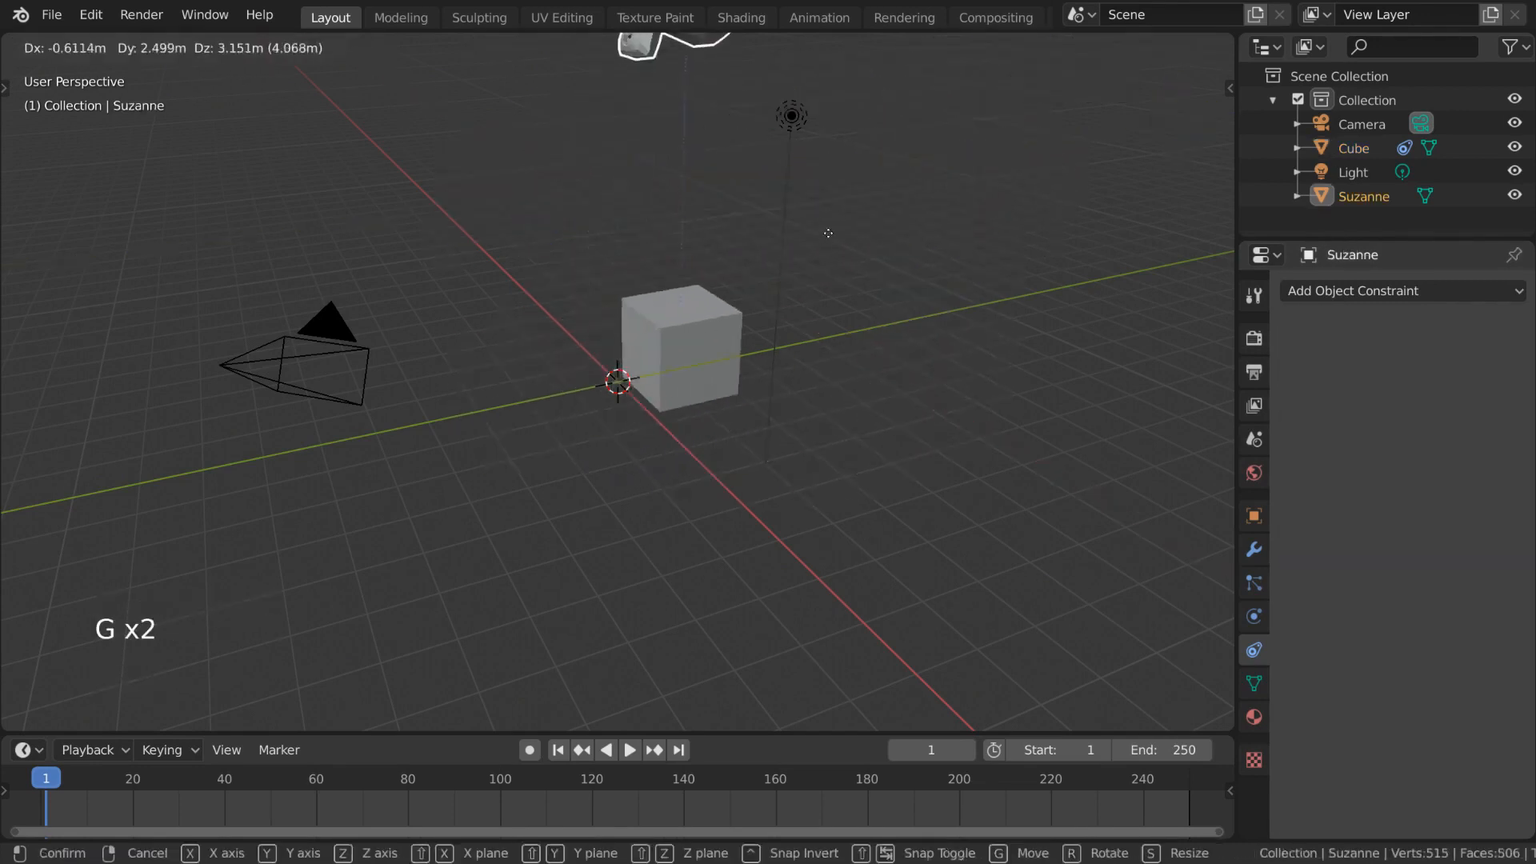
left_click(740, 404)
scroll(741, 433, "down", 3)
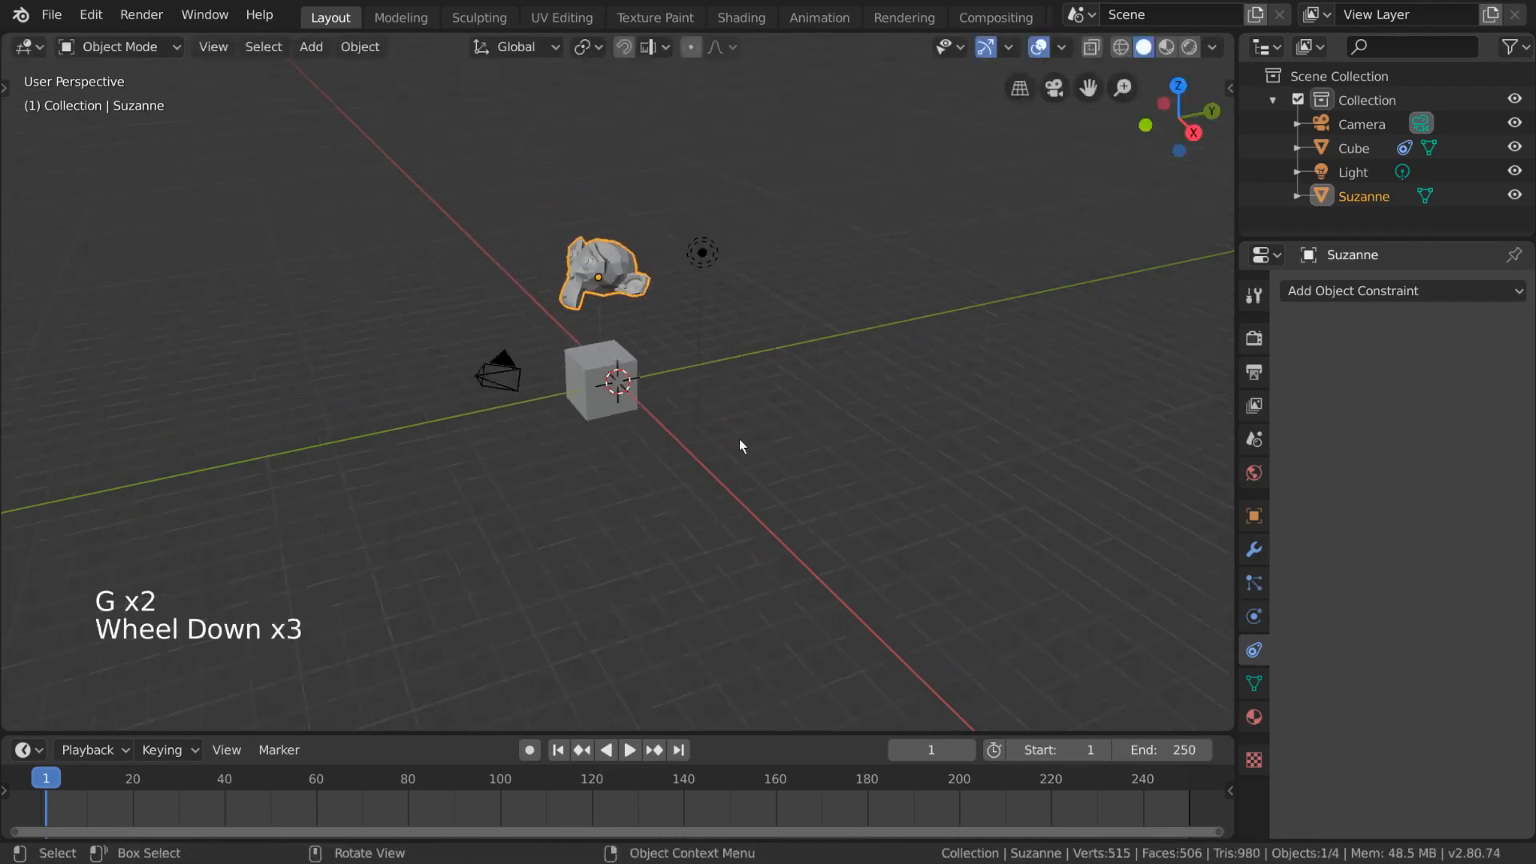
key("g")
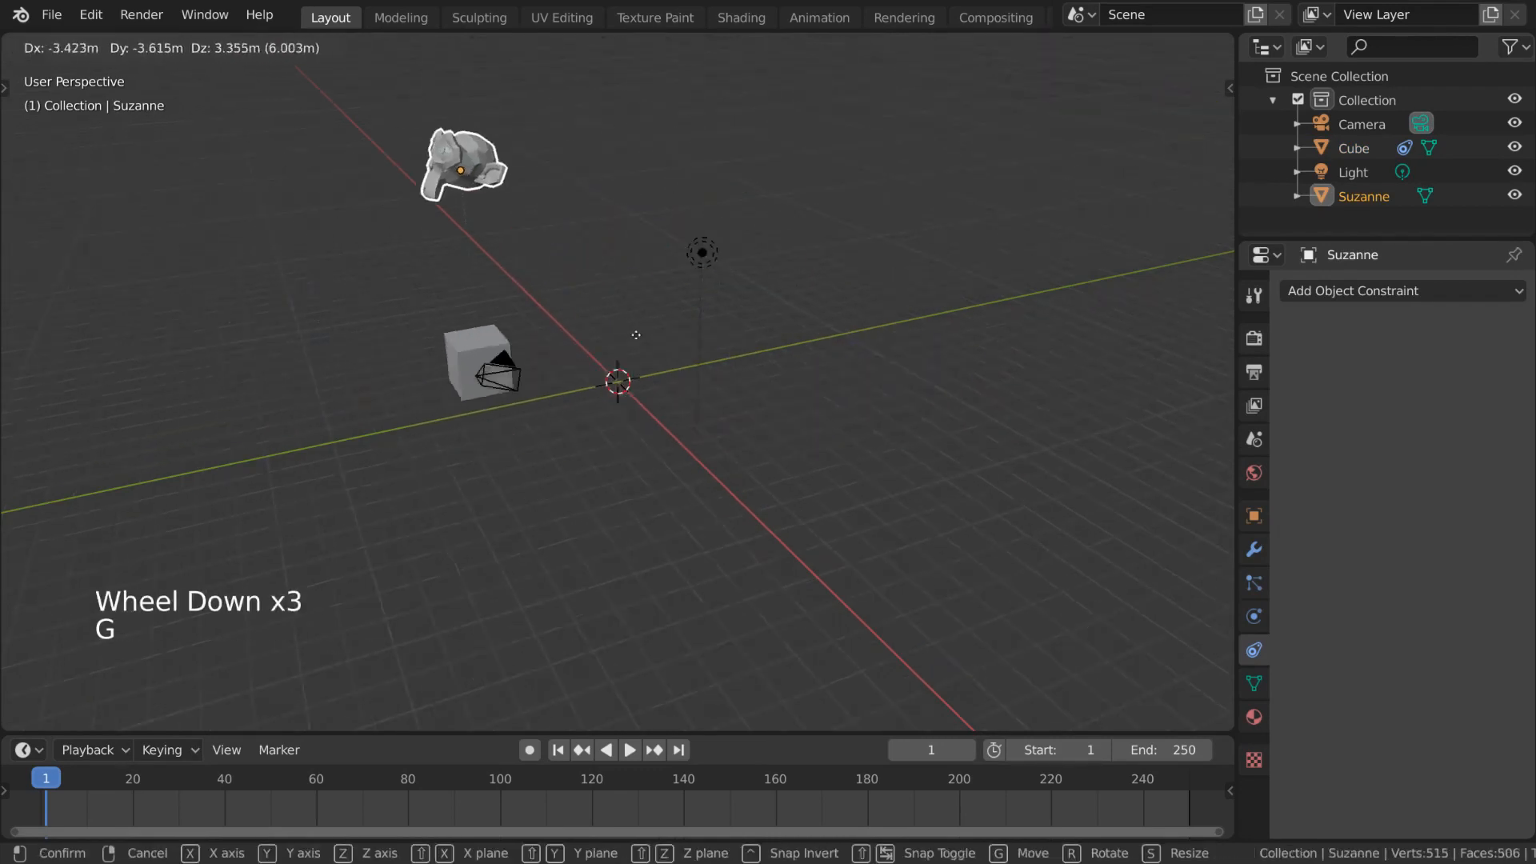
right_click(791, 425)
scroll(785, 426, "up", 3)
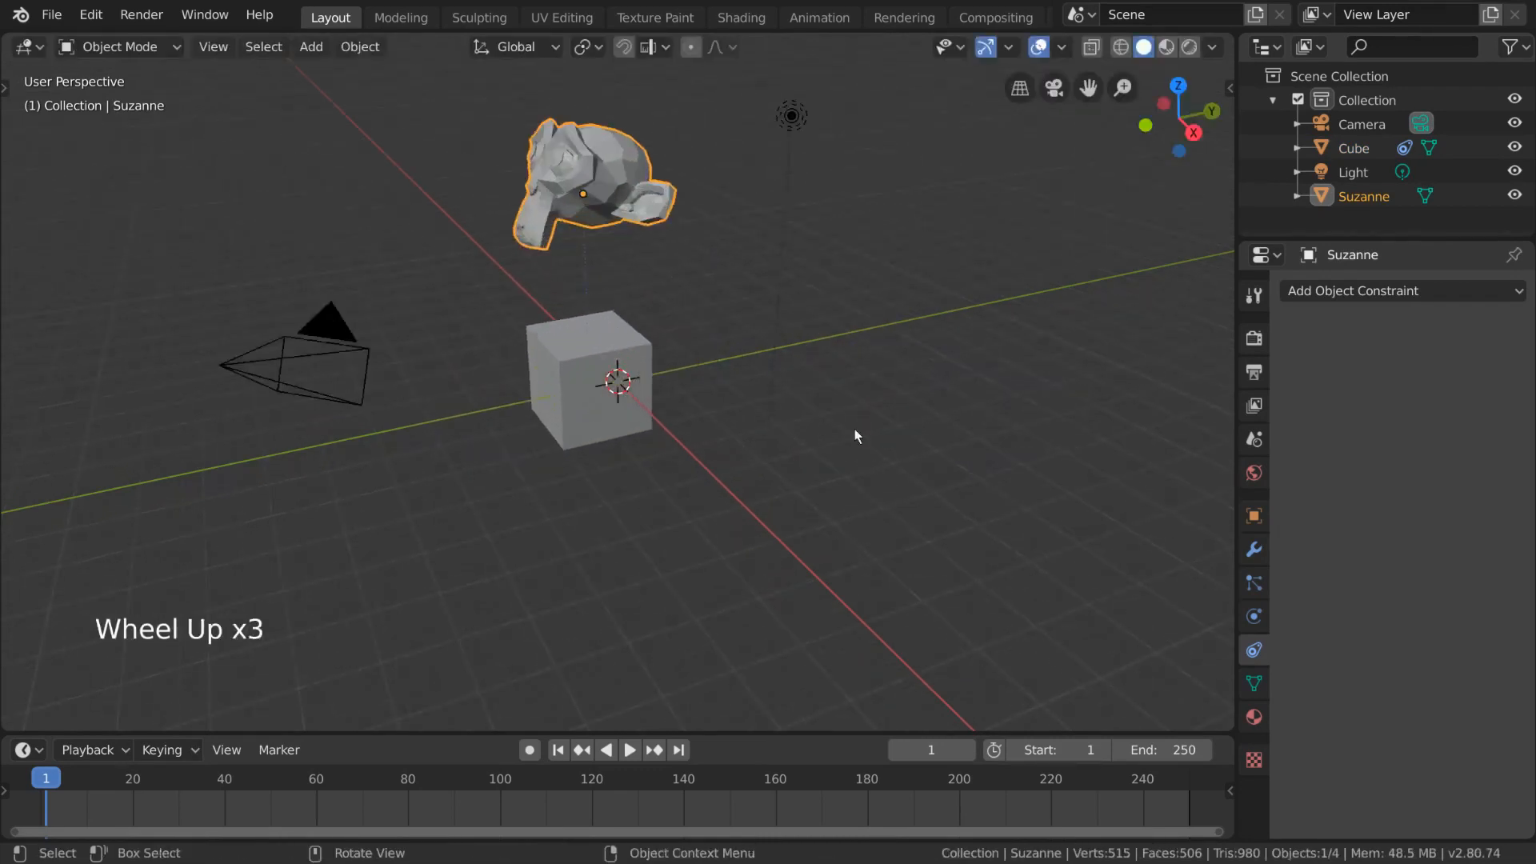
Re-enable the Z axis of the cube's Copy Location constraint and turn on Invert for Z.
left_click(608, 404)
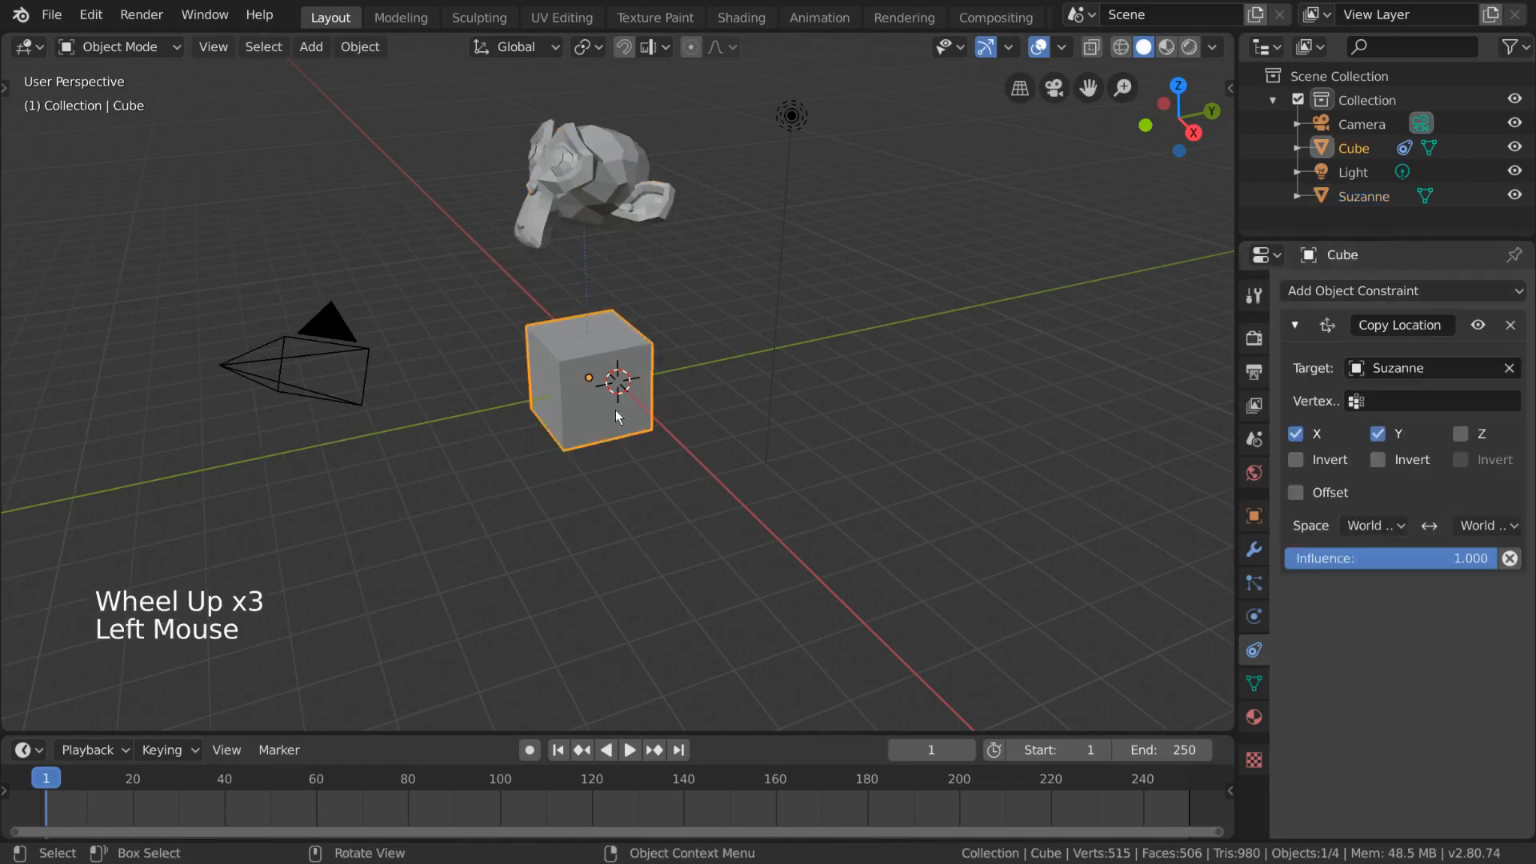
left_click(1461, 435)
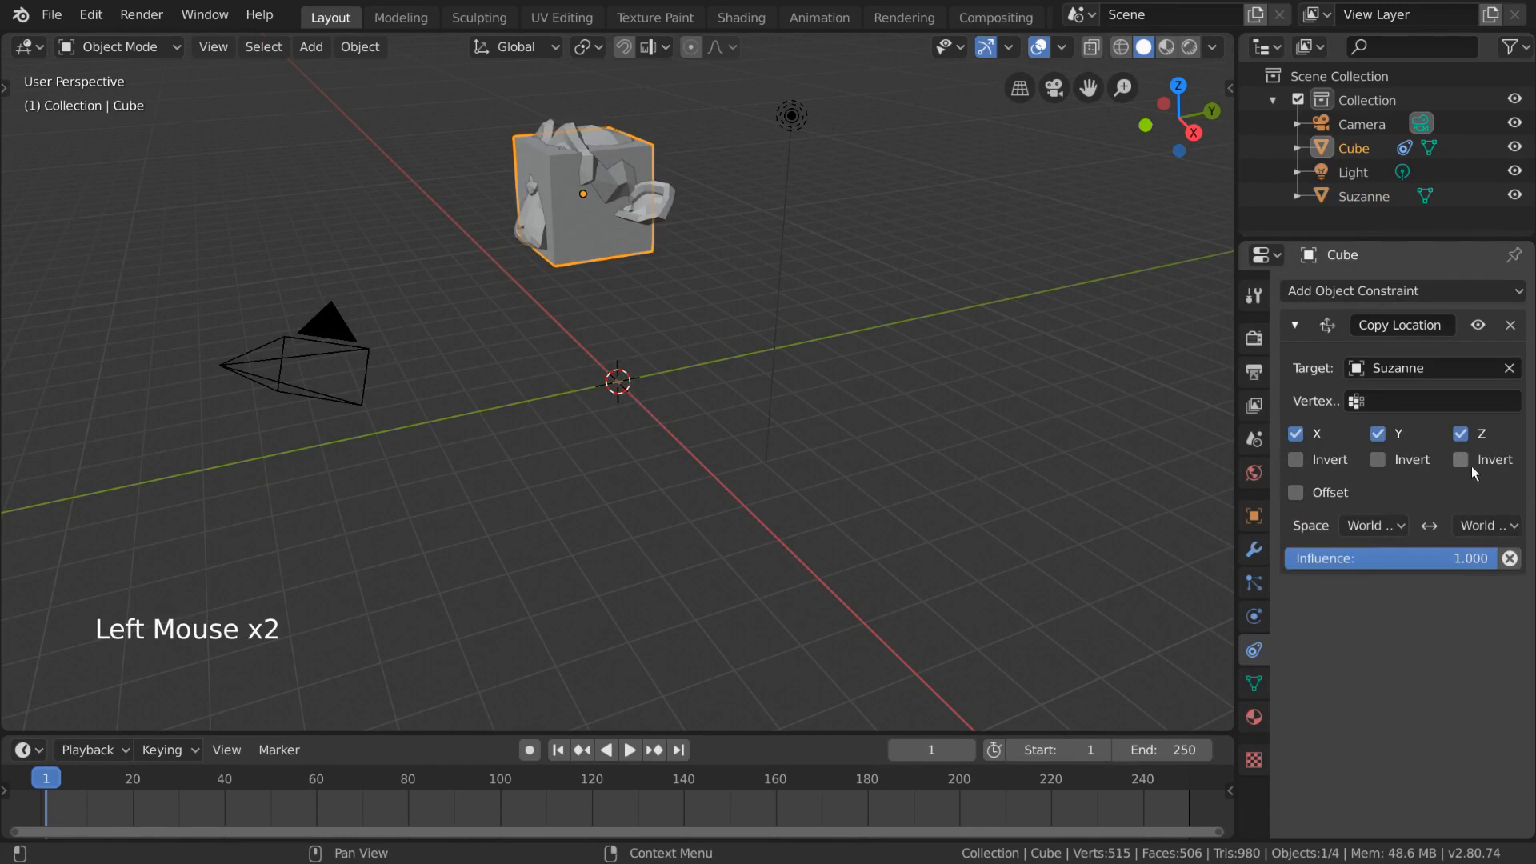
left_click(1471, 465)
Test the inverted Z axis by moving the monkey head, and leave it slightly lower than before.
left_click(606, 195)
key("g")
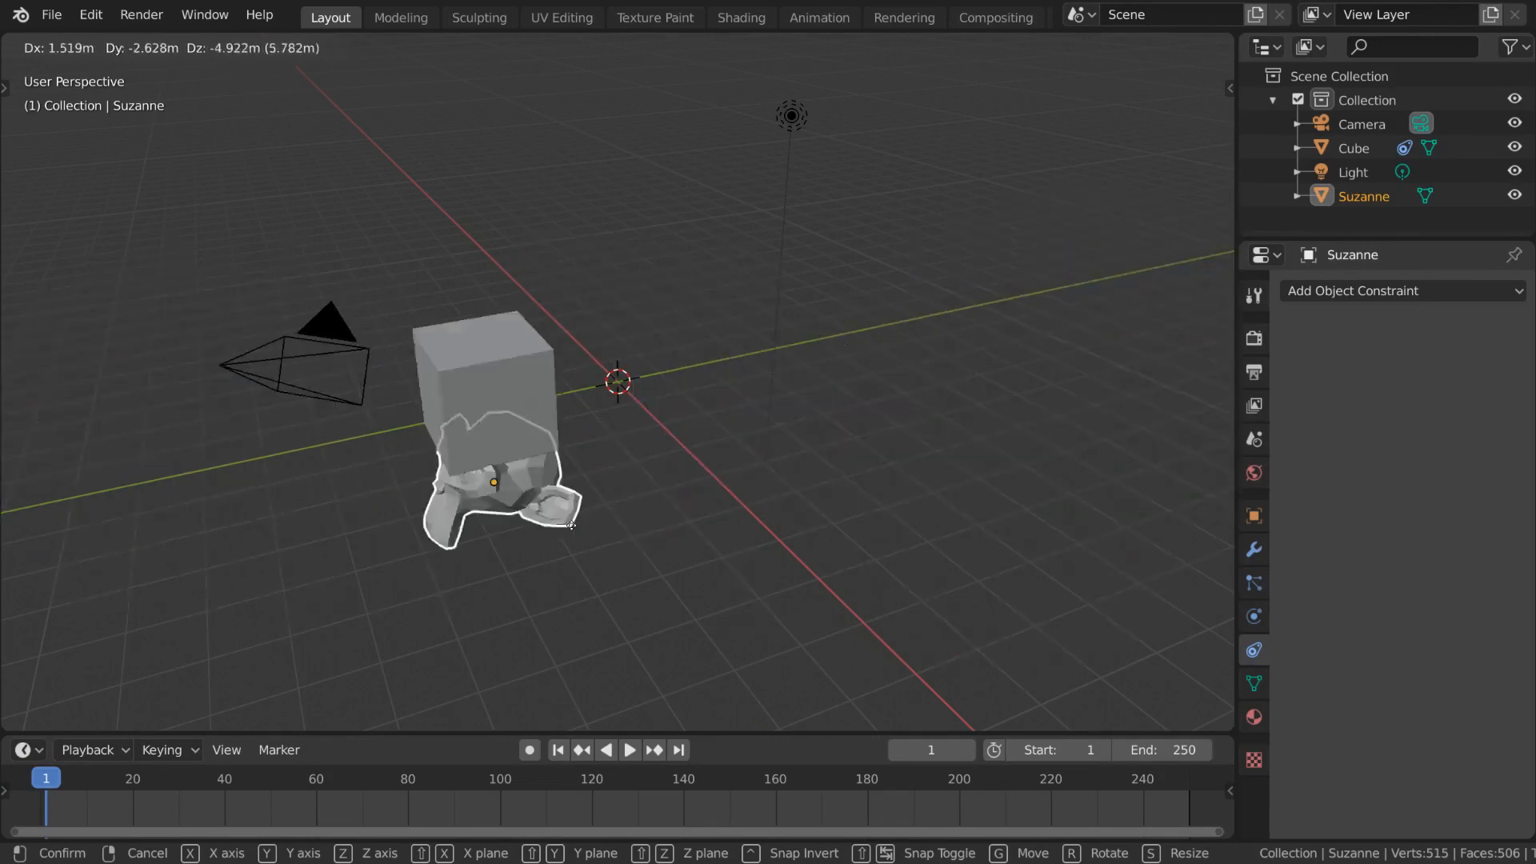
right_click(603, 490)
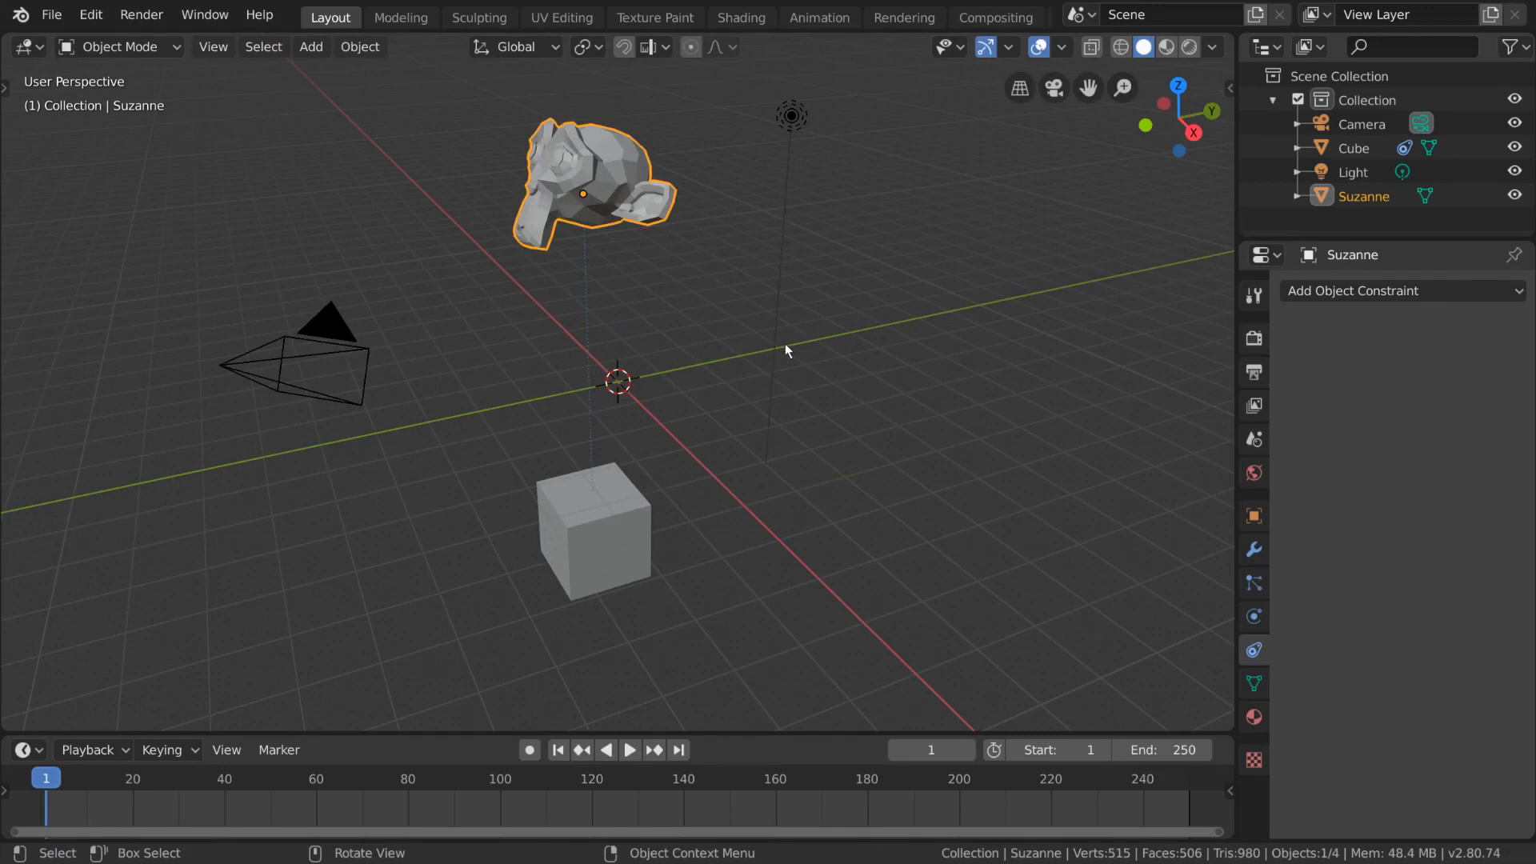
key("g")
left_click(805, 386)
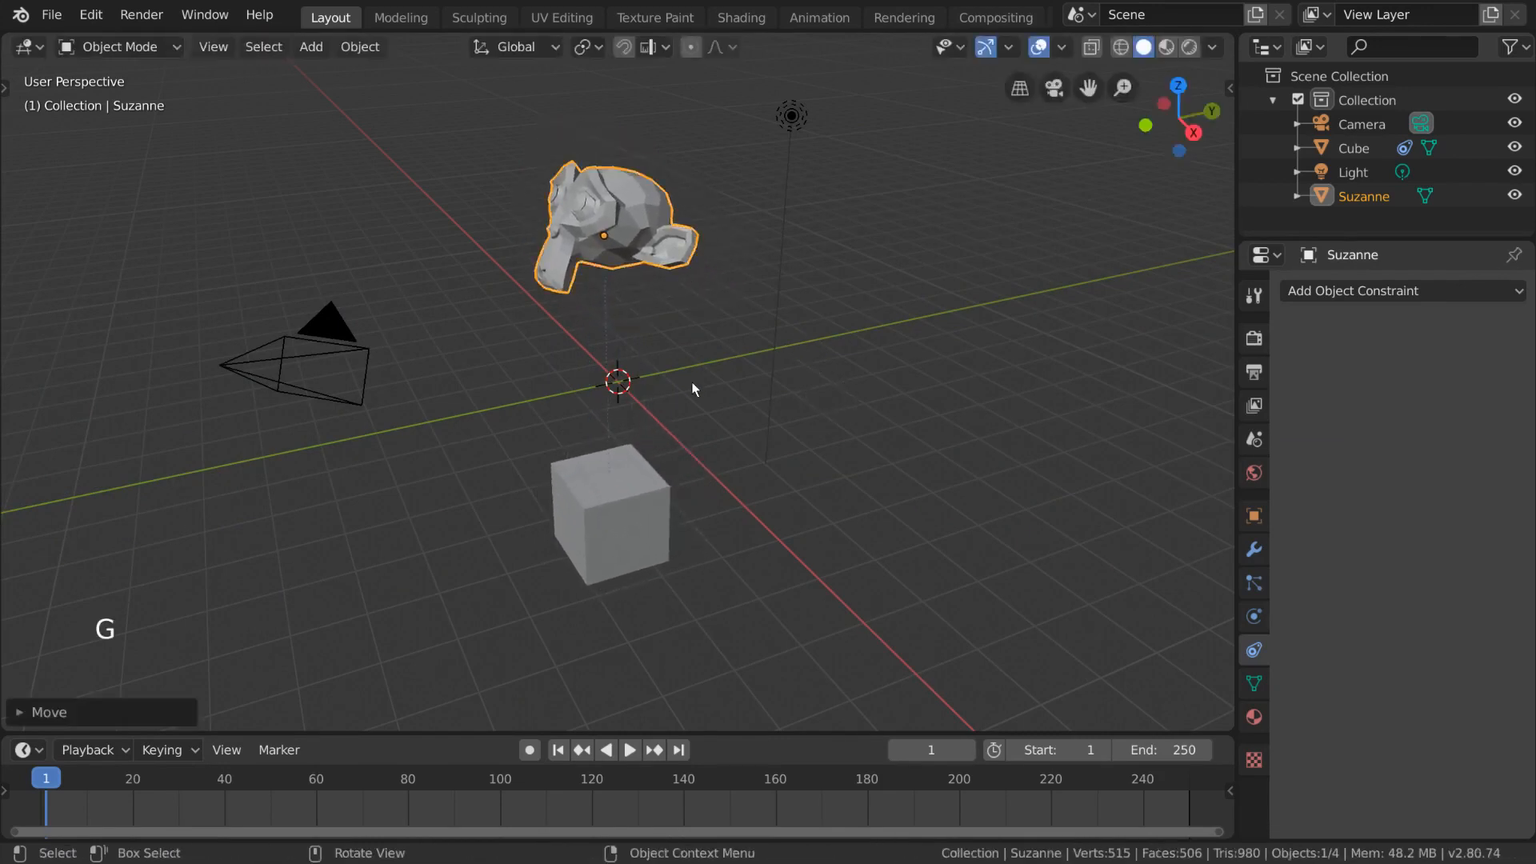
Select the cube, widen the properties area and set the constraint's Target Space to Local Space.
left_click(626, 478)
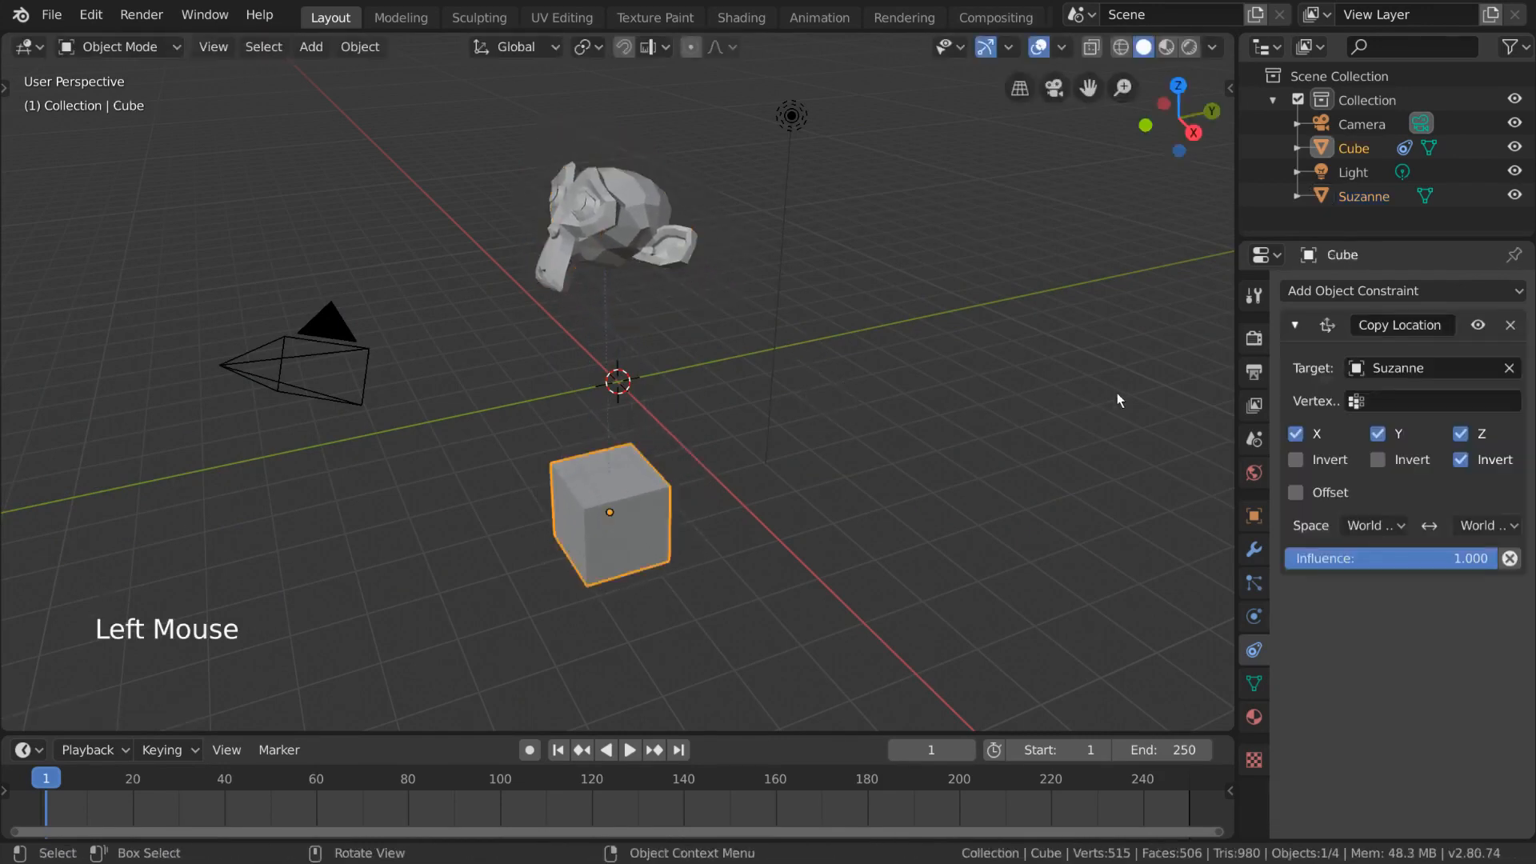
left_click_drag(1237, 376, 1108, 472)
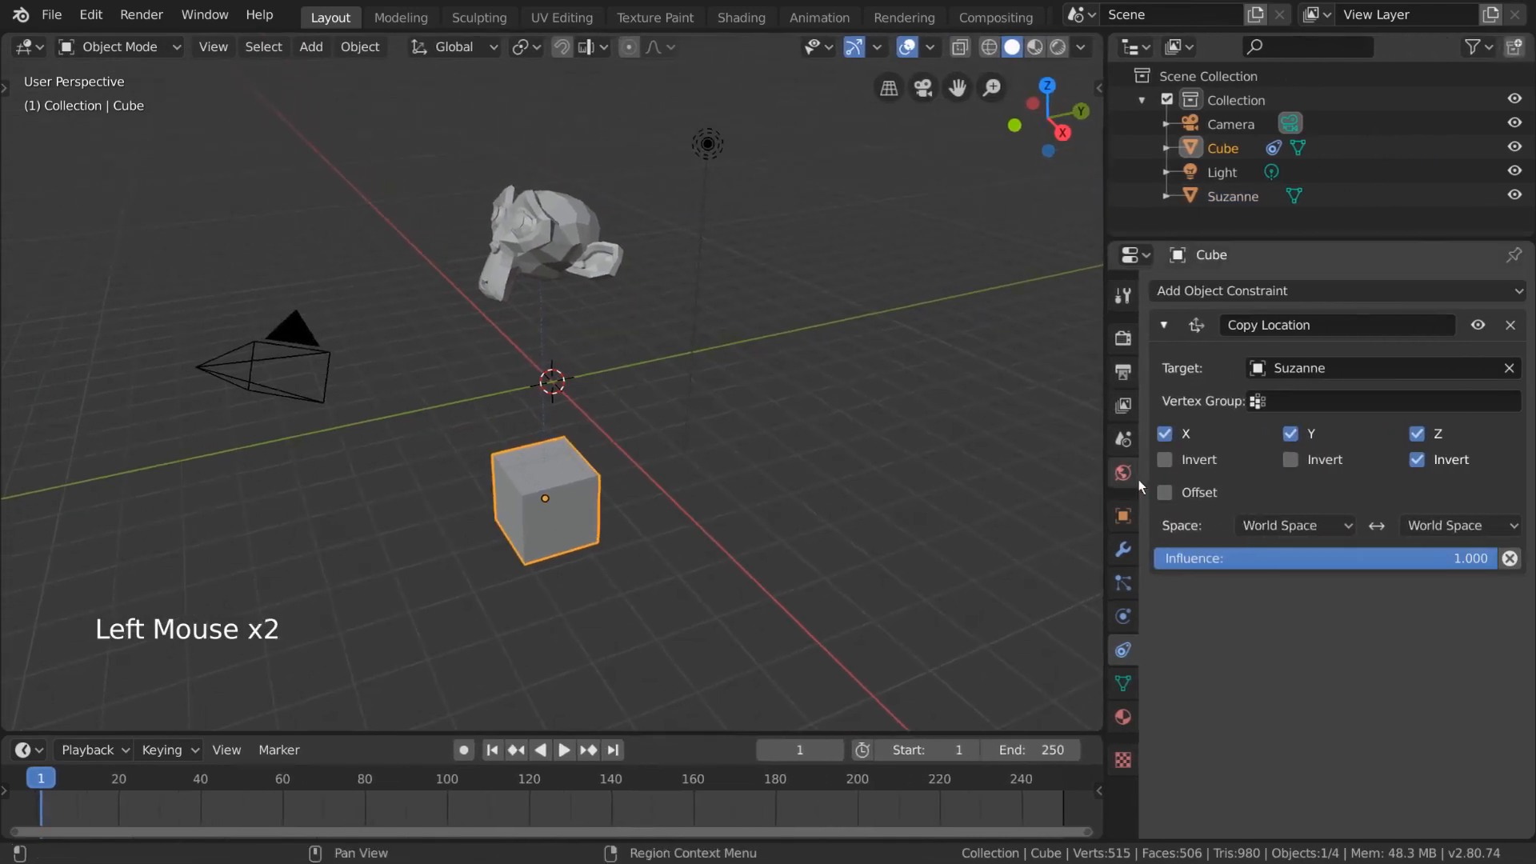
left_click(1319, 531)
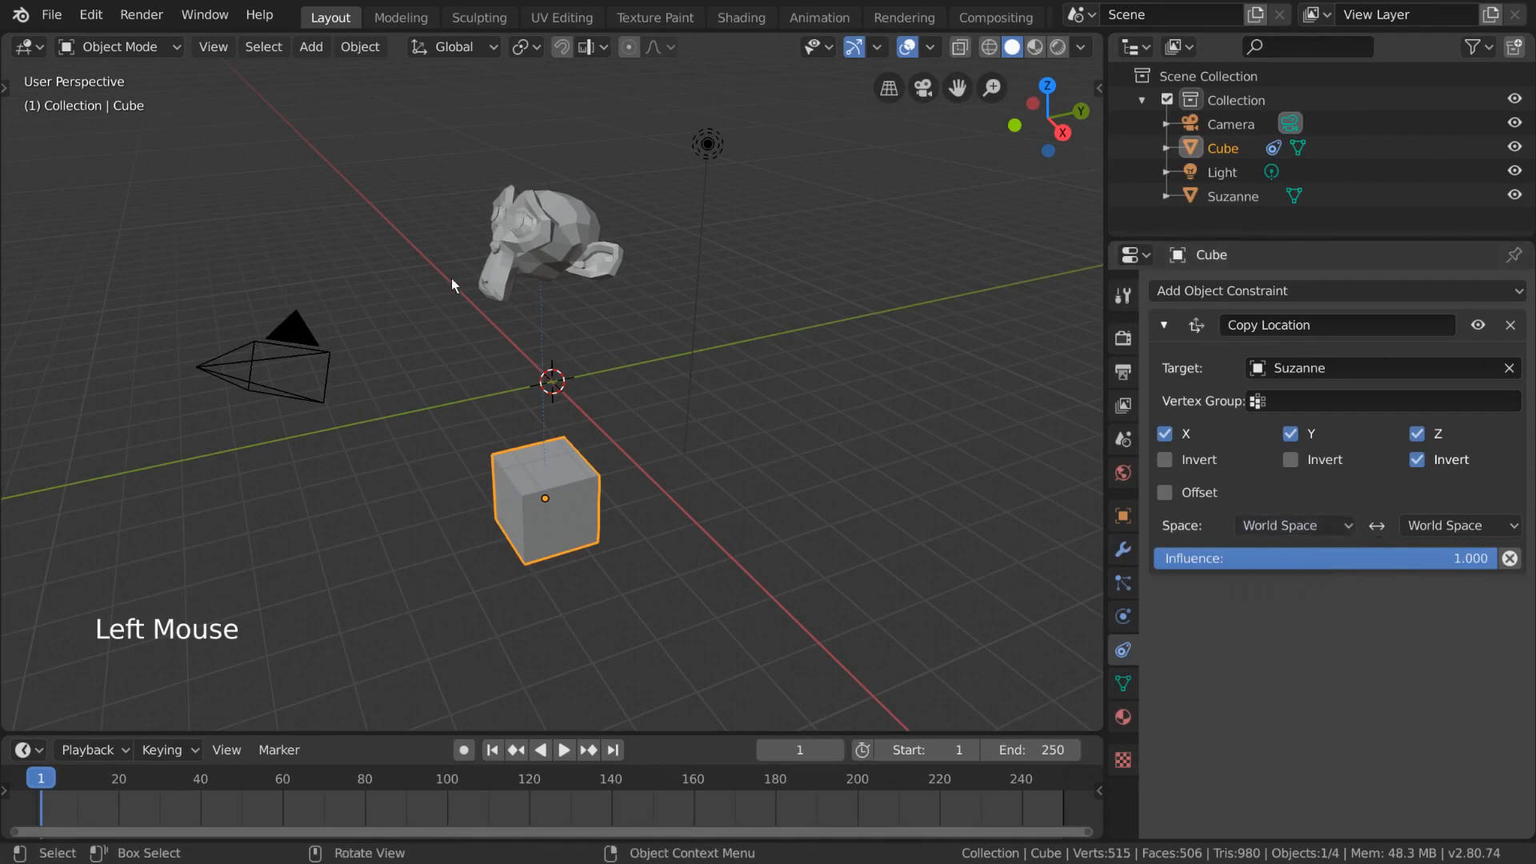
left_click(1463, 531)
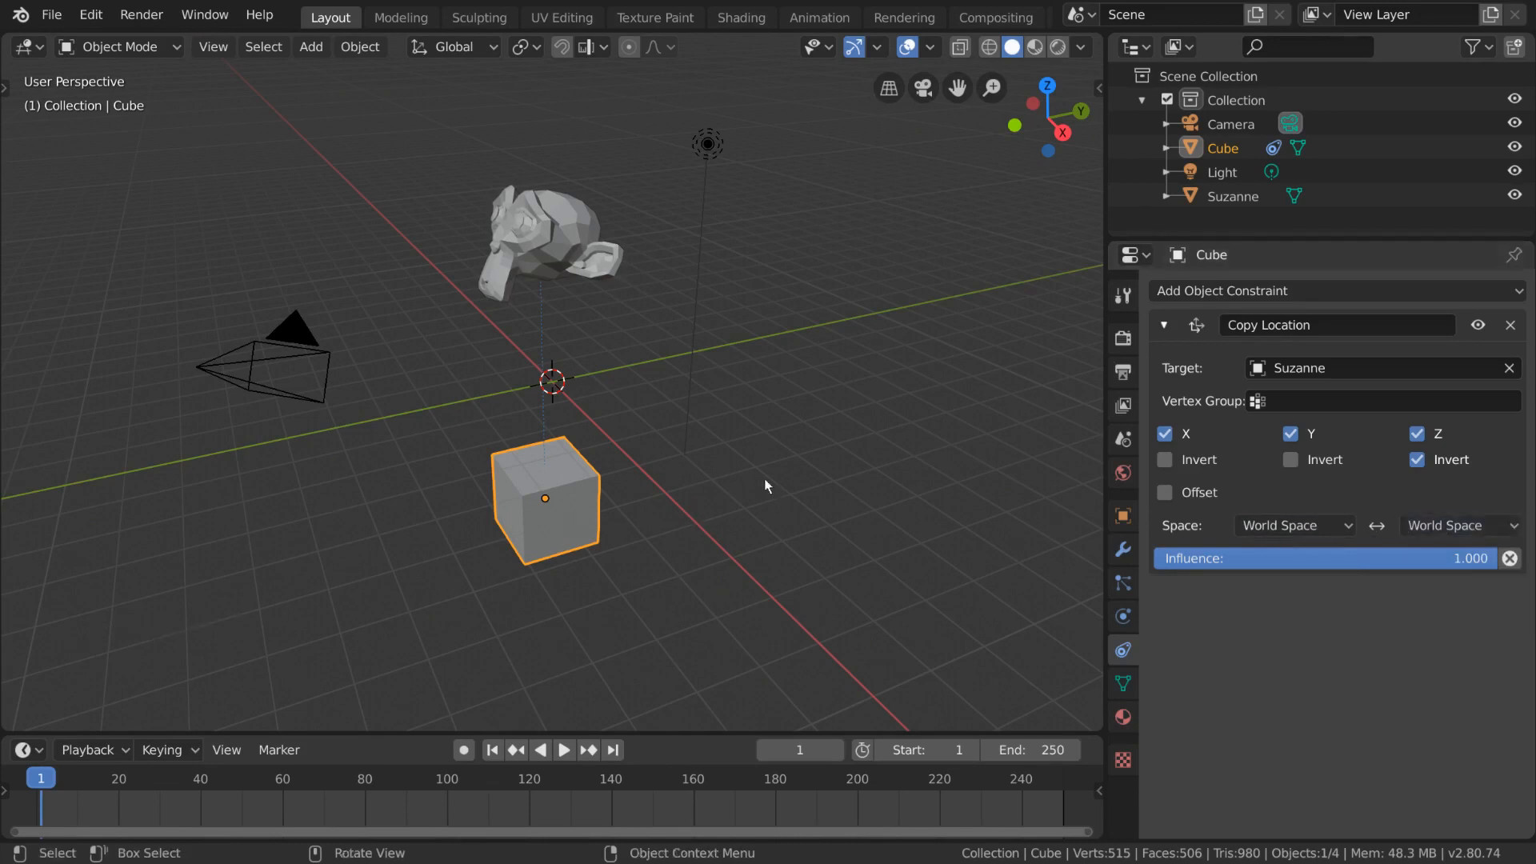
left_click(1336, 525)
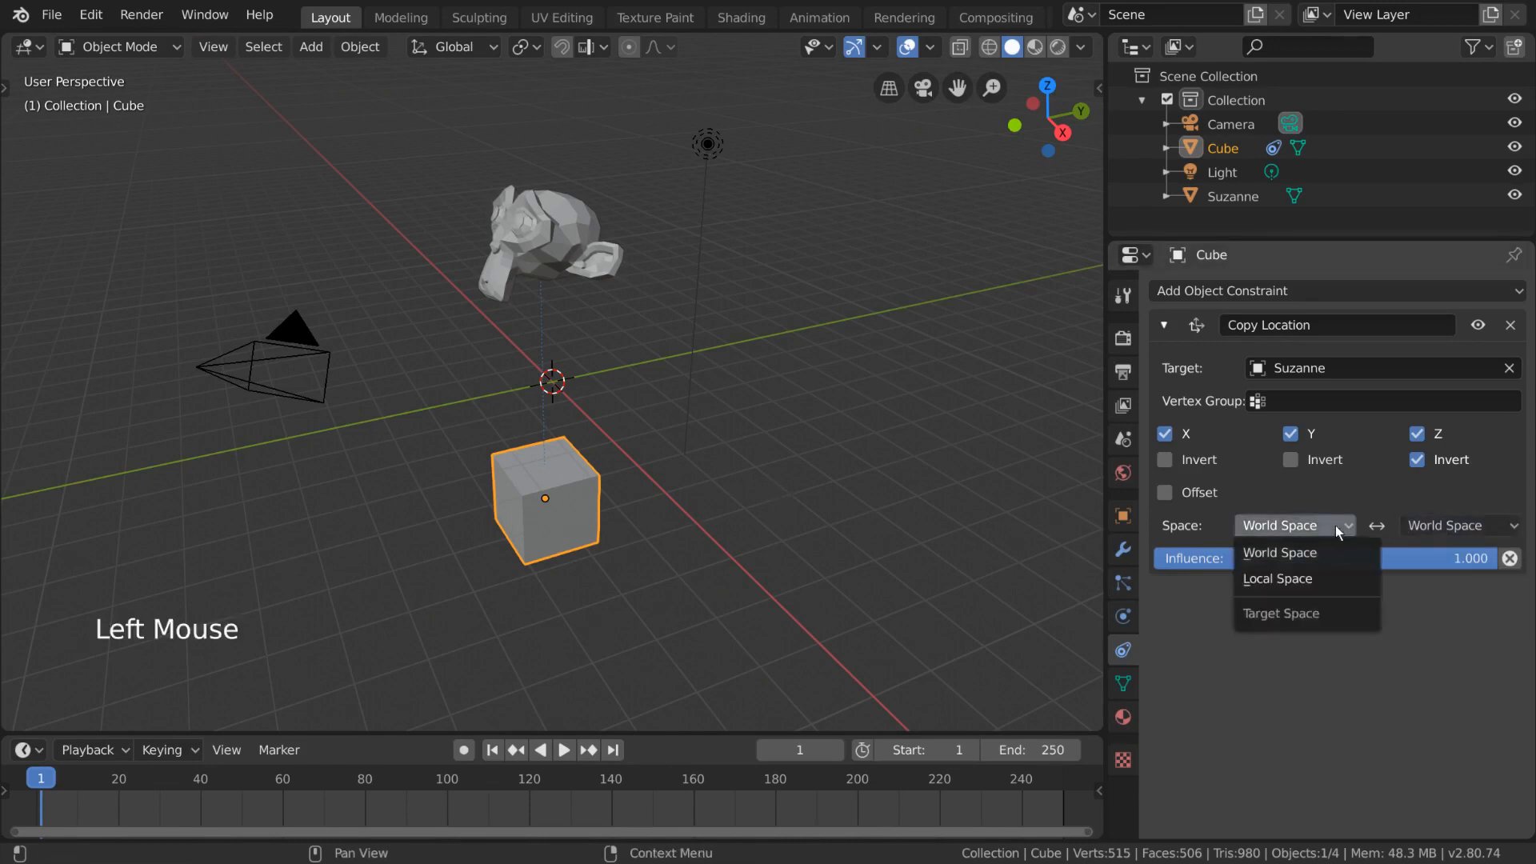
left_click(1341, 589)
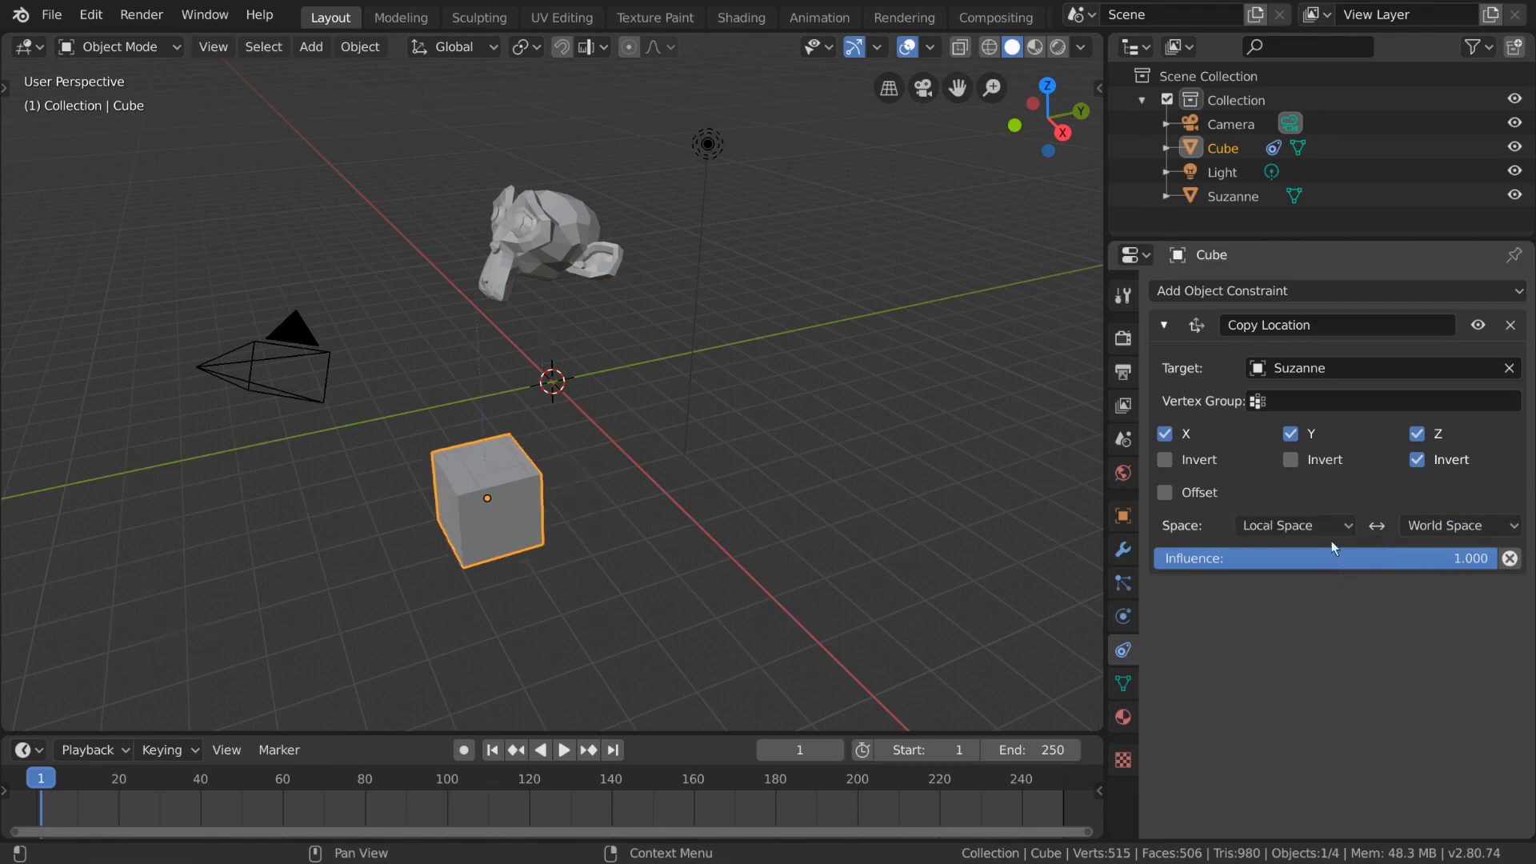
Select the monkey head, activate the Move tool and set the transform orientation to Local.
left_click(579, 262)
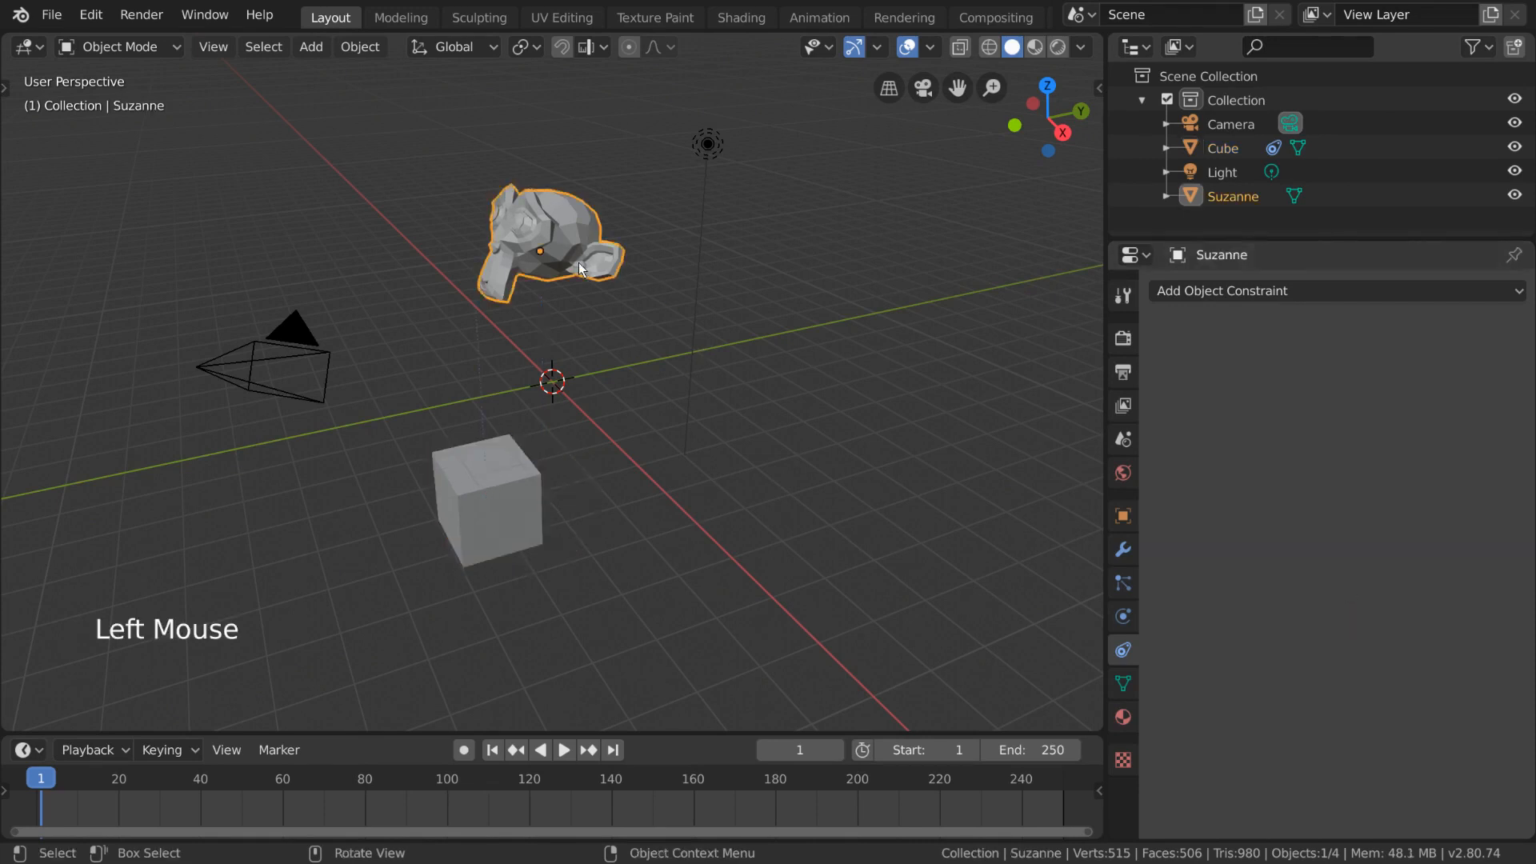
left_click(8, 88)
left_click(32, 180)
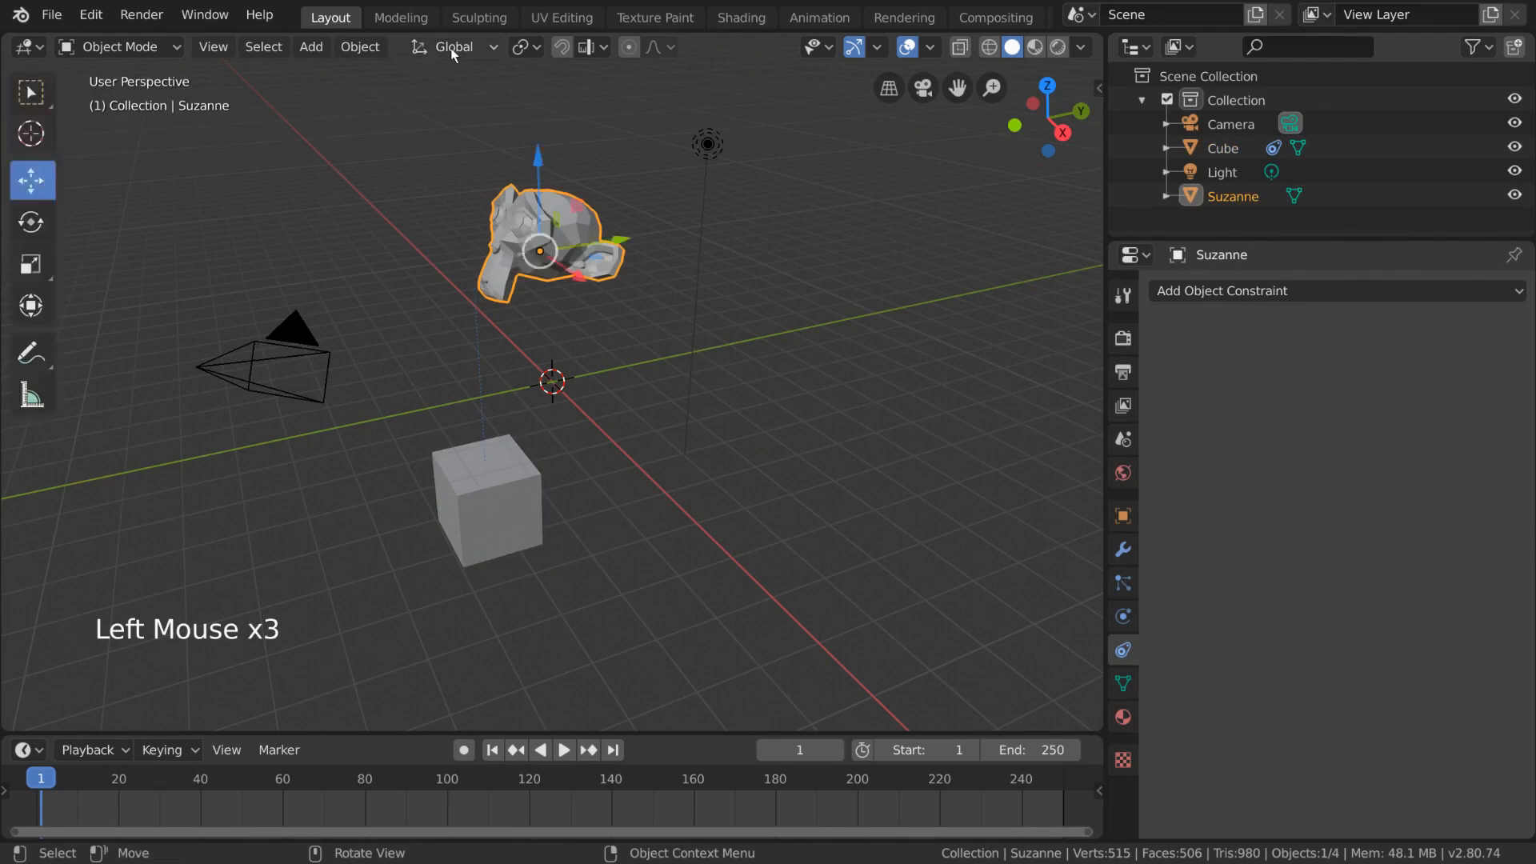
left_click_drag(452, 50, 460, 149)
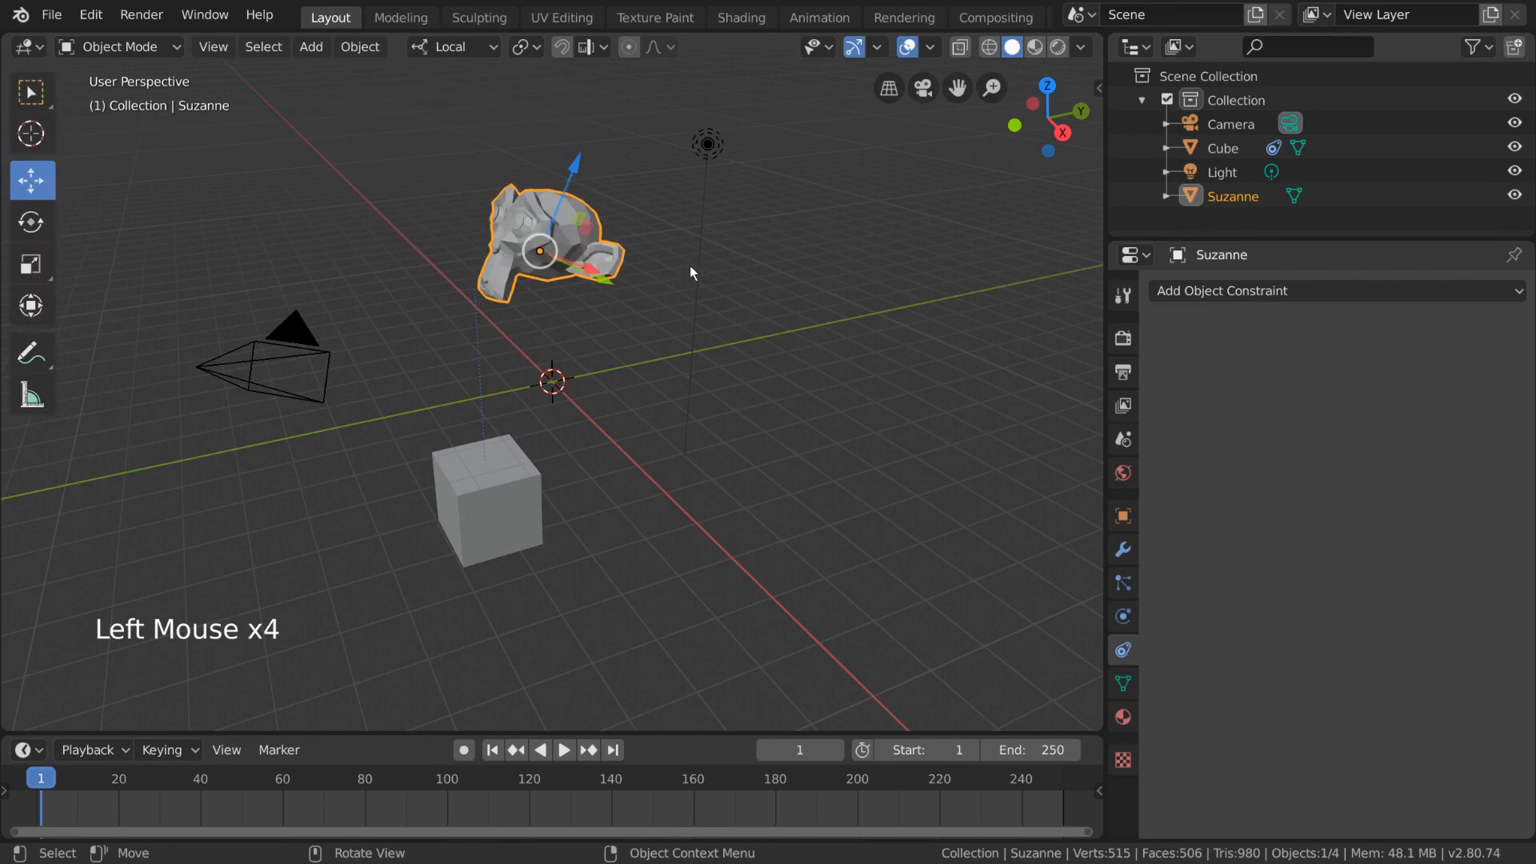
Compare the monkey head's axes in Global orientation while viewing it from above, and return to Local orientation.
middle_click_drag(690, 265, 501, 119)
left_click_drag(452, 46, 416, 120)
middle_click_drag(416, 120, 541, 326)
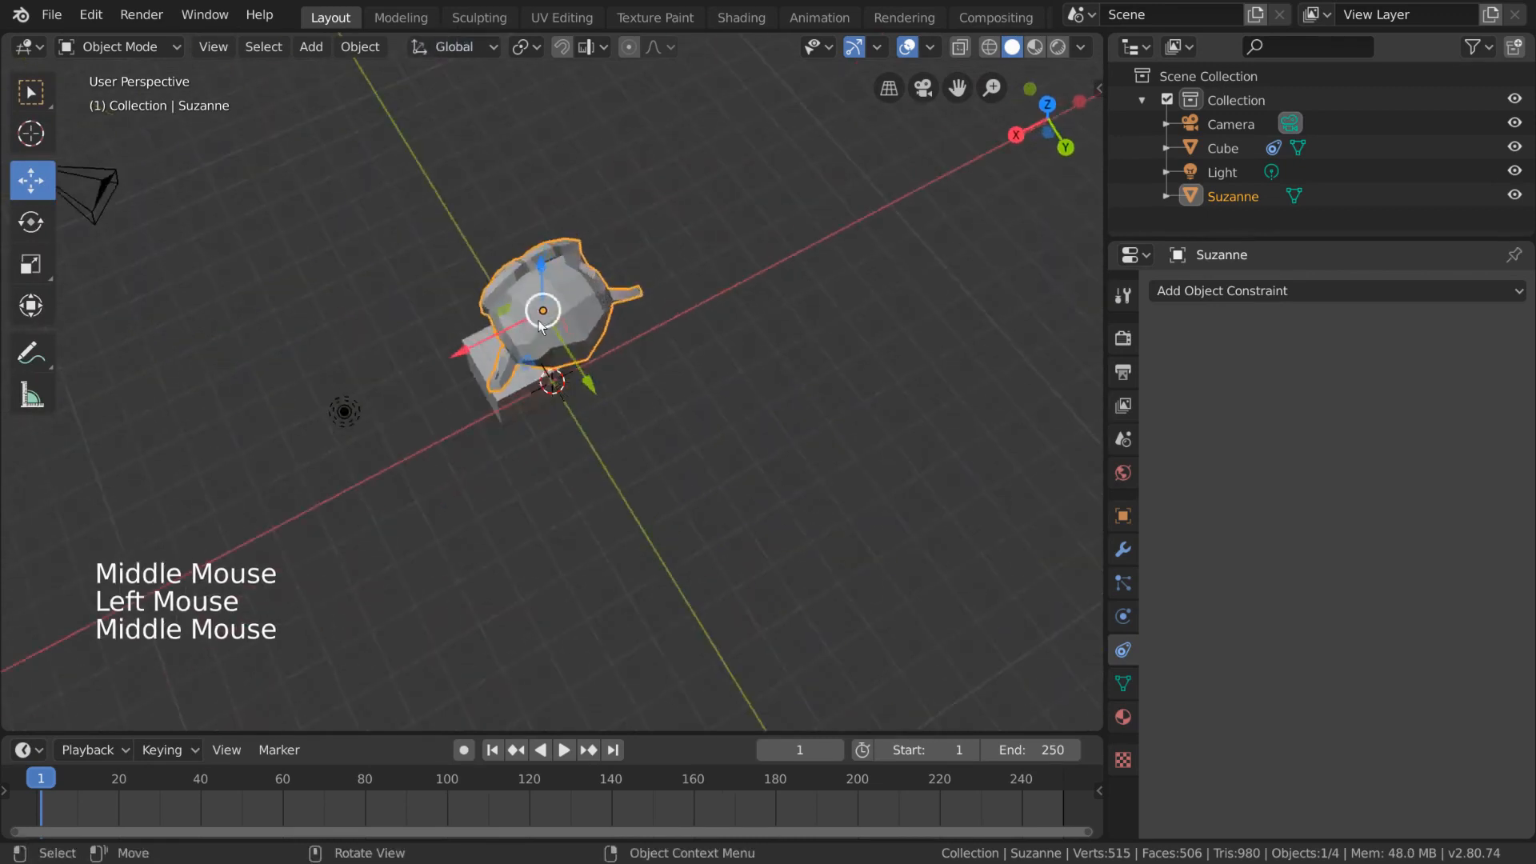
key("g")
middle_click_drag(816, 274, 682, 213)
left_click_drag(452, 46, 450, 142)
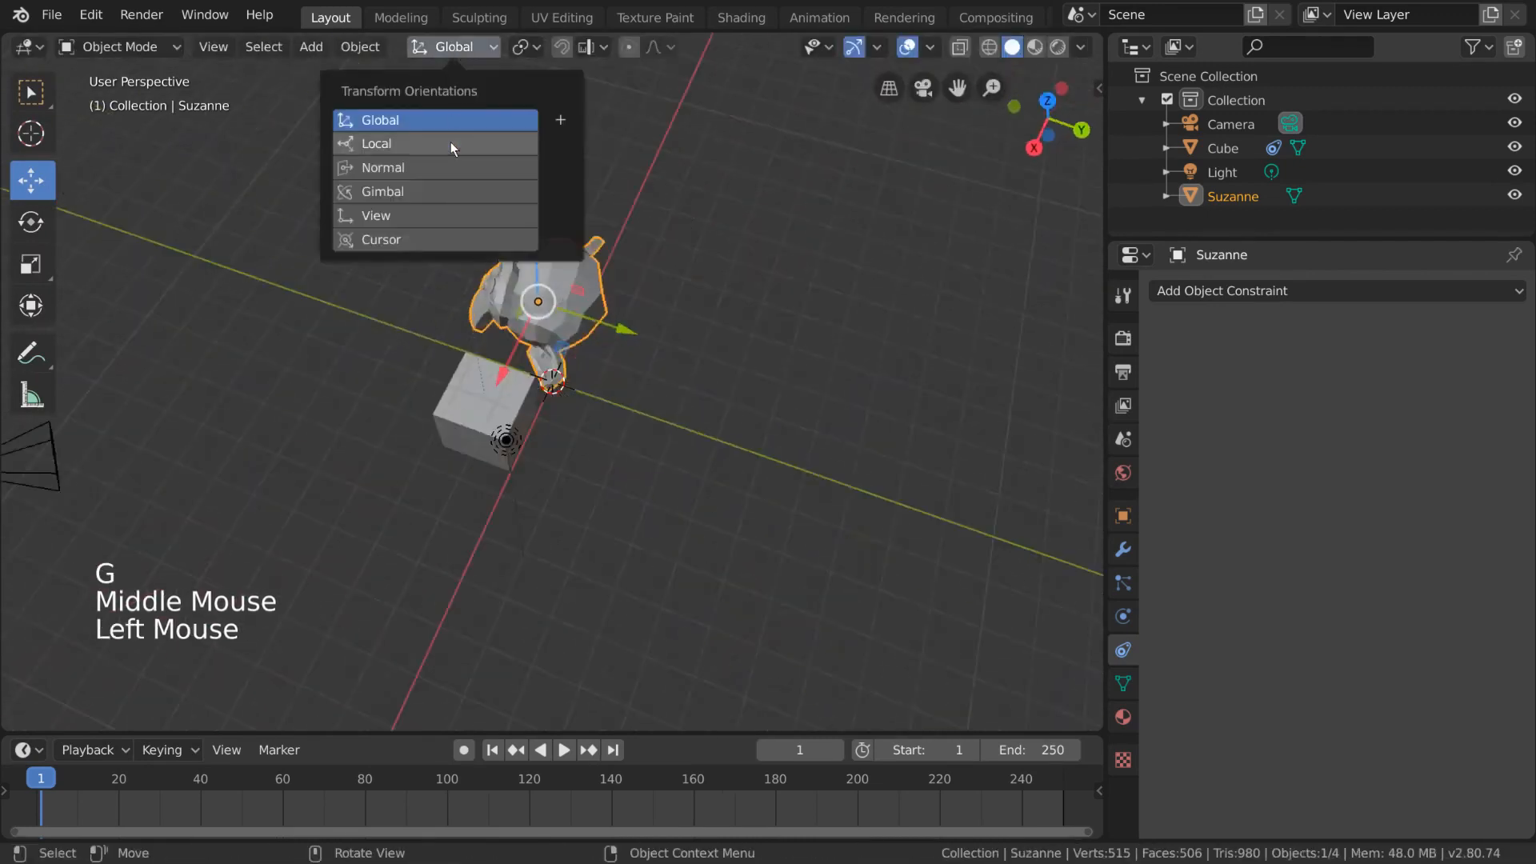
left_click(449, 144)
Rotate the monkey head, move it along the global X axis and rotate it once more.
middle_click_drag(624, 320, 708, 352)
key("r")
left_click(688, 264)
middle_click_drag(688, 264, 800, 344)
key("g")
key("x")
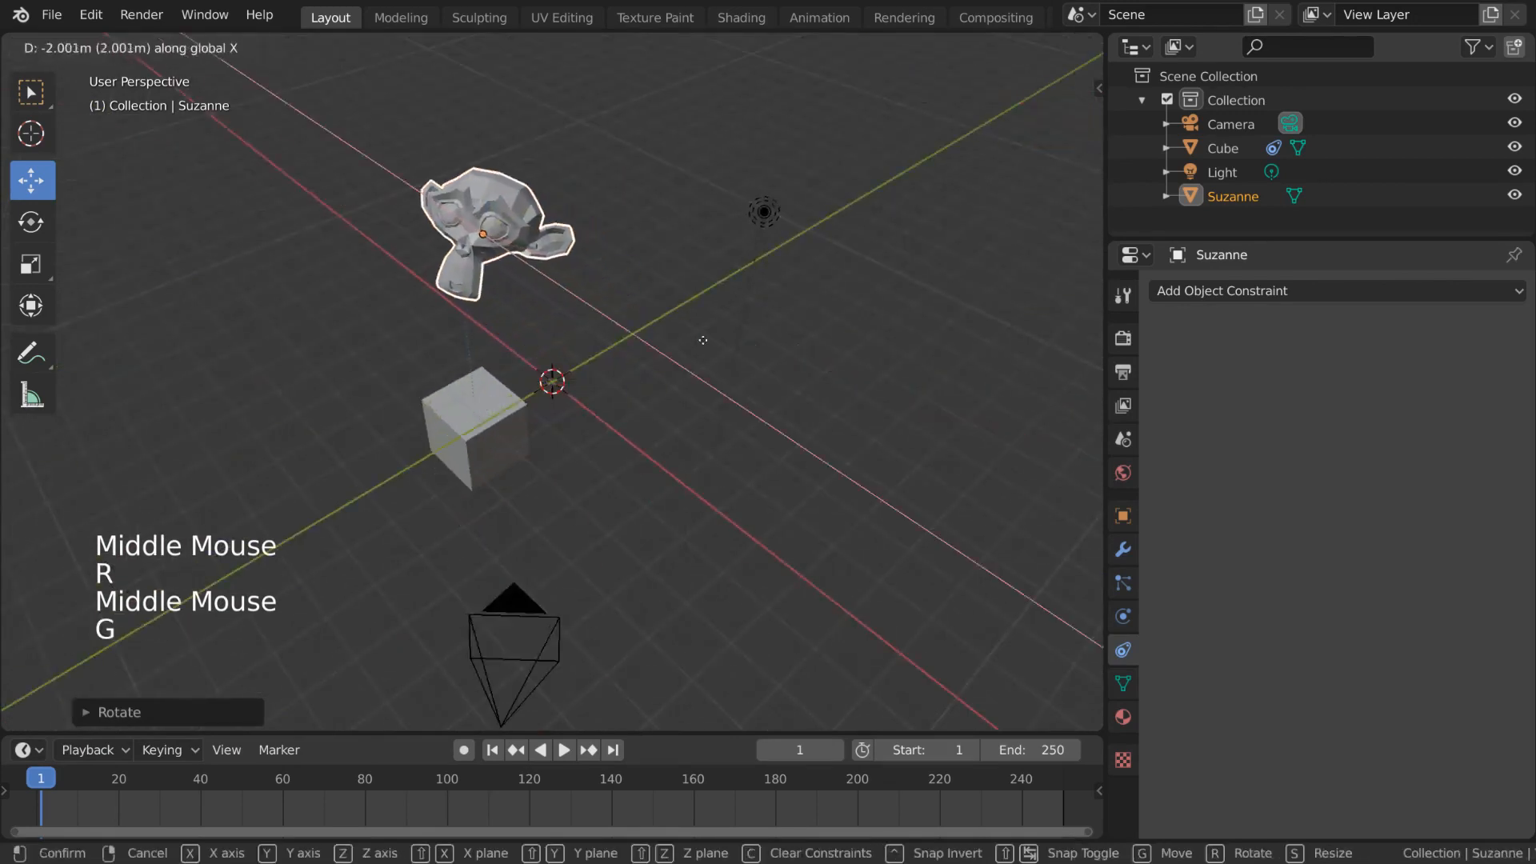
left_click(763, 357)
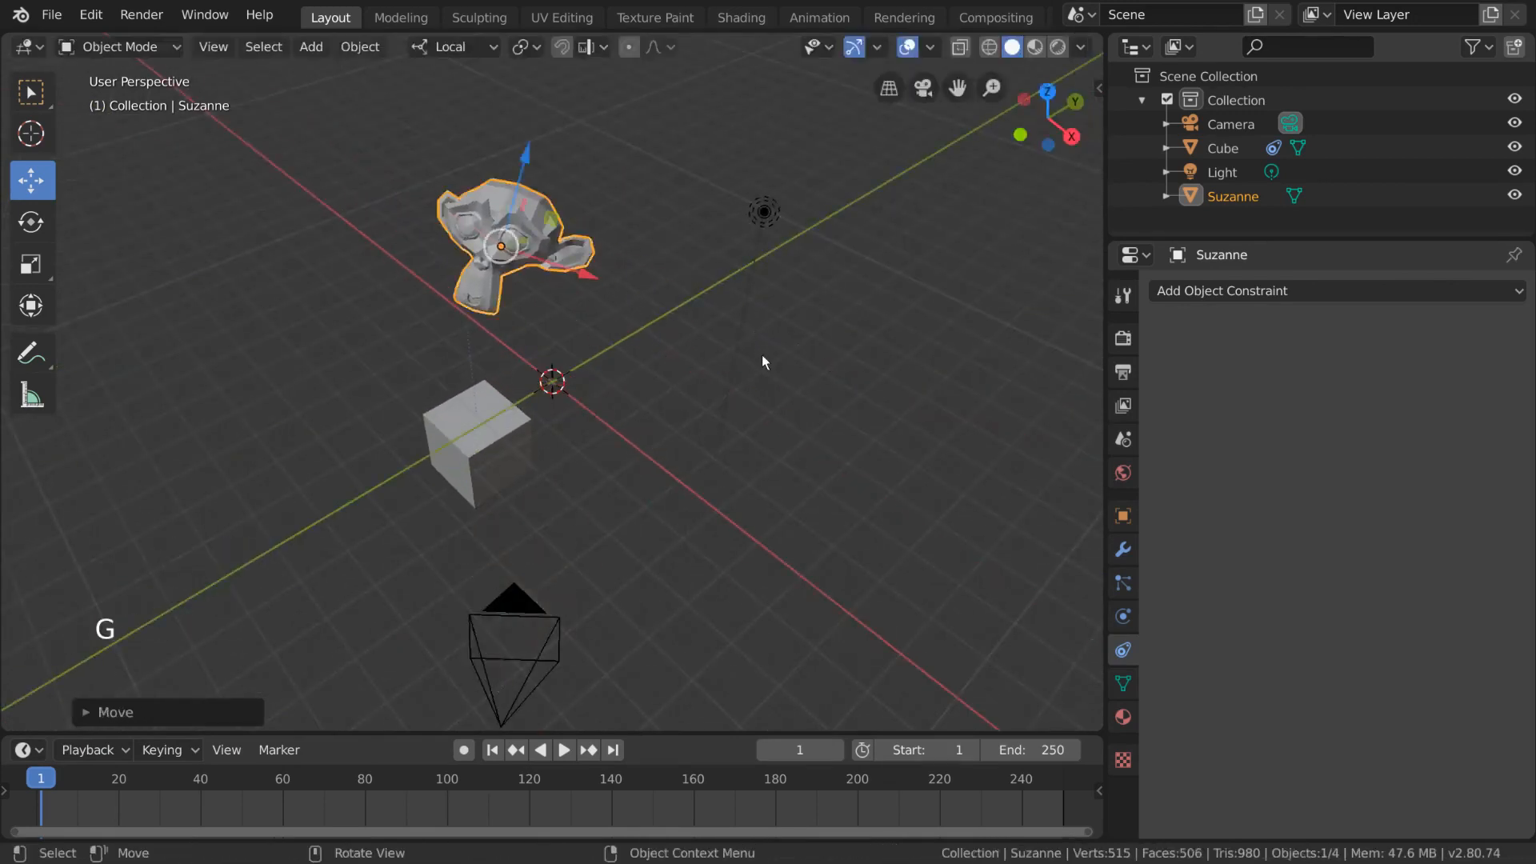
key("r")
left_click(770, 333)
Try moving the monkey head along its local X axis in a view from above.
middle_click_drag(768, 336, 468, 396)
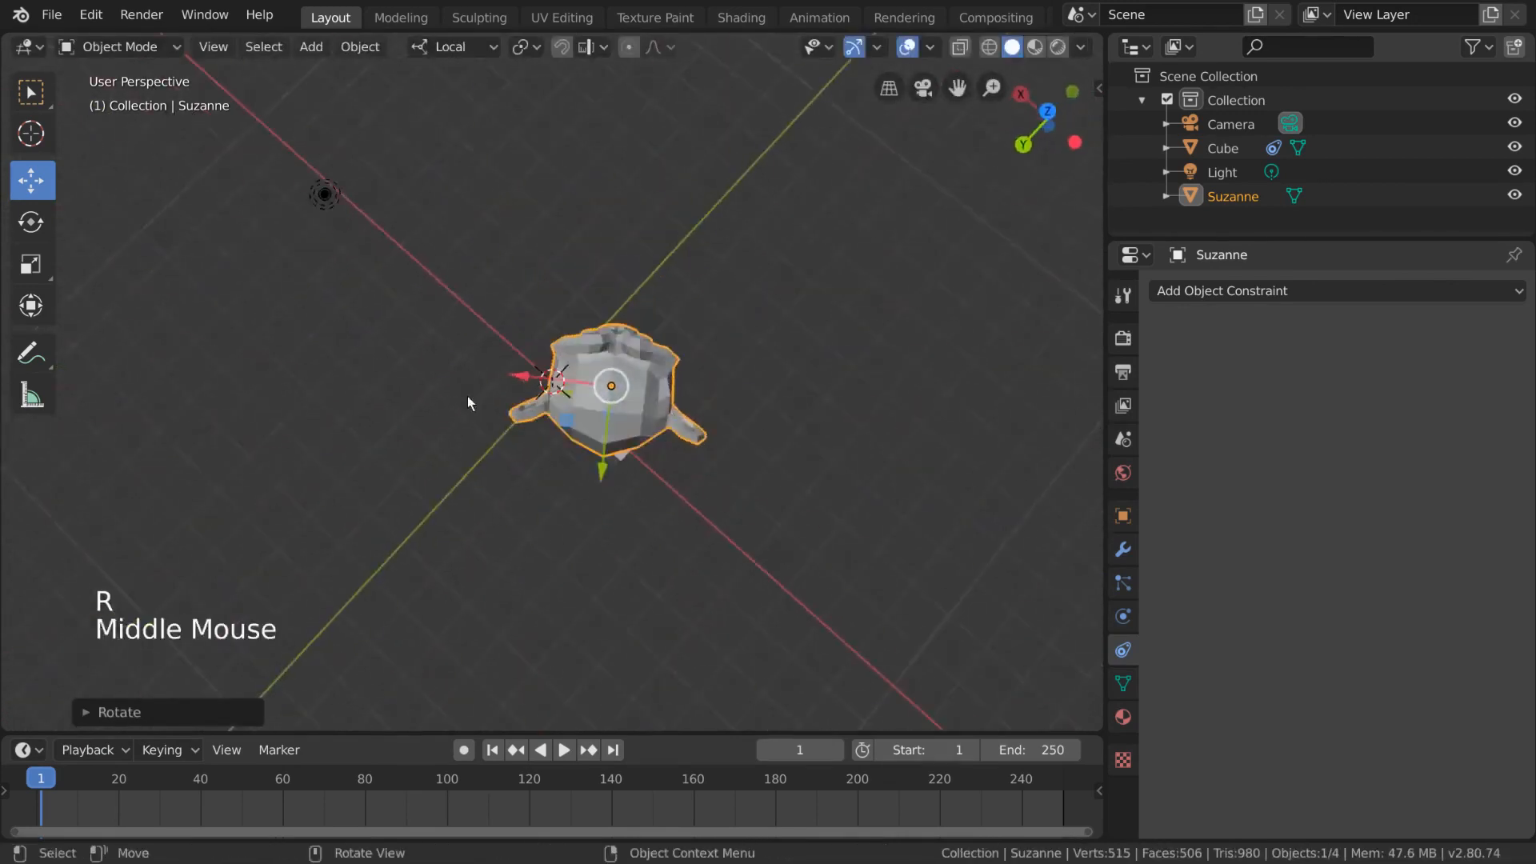
key("g")
key("x")
key("x")
right_click(720, 416)
key("g")
key("x")
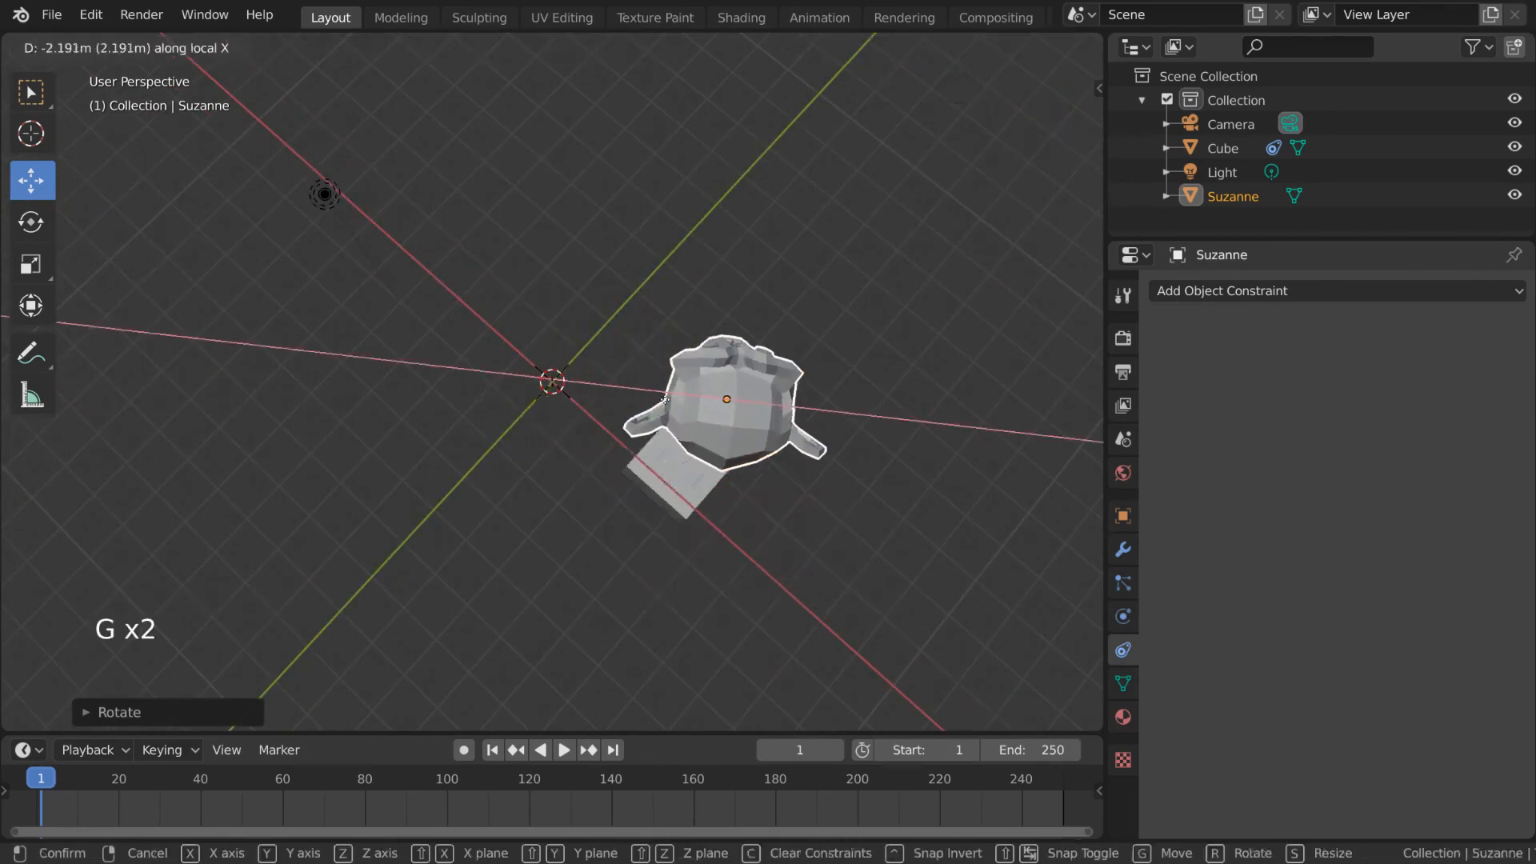
right_click(461, 400)
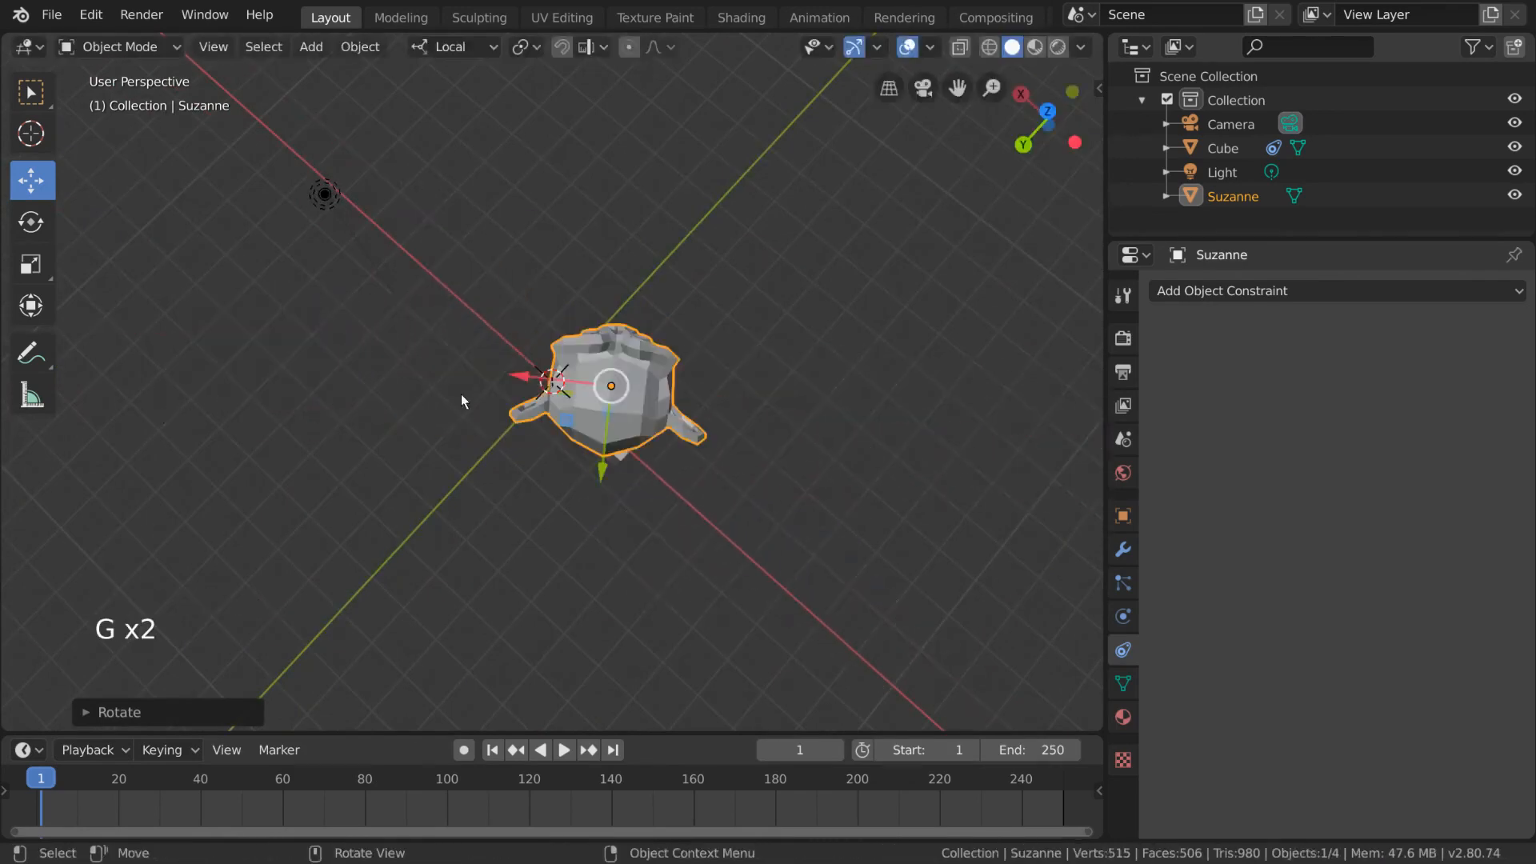
Shift the monkey head along its local X axis and select the cube to show its constraint settings.
left_click_drag(520, 376, 483, 391)
middle_click_drag(483, 391, 720, 349)
left_click(635, 475)
middle_click_drag(720, 435, 686, 442, "shift")
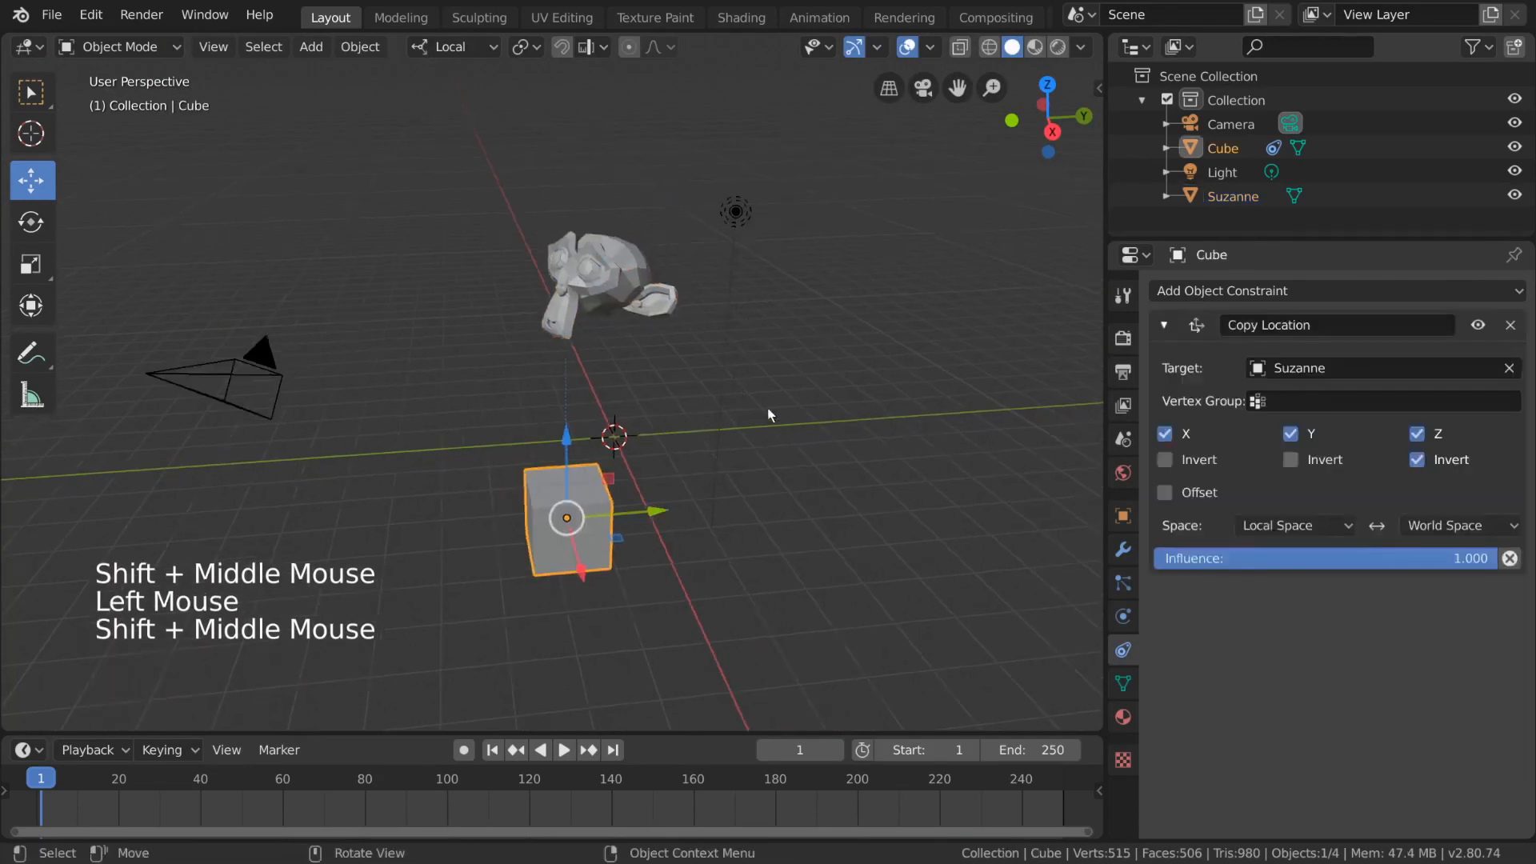
Set the first space option of the cube's Copy Location constraint to World Space.
left_click(1304, 525)
left_click(1295, 554)
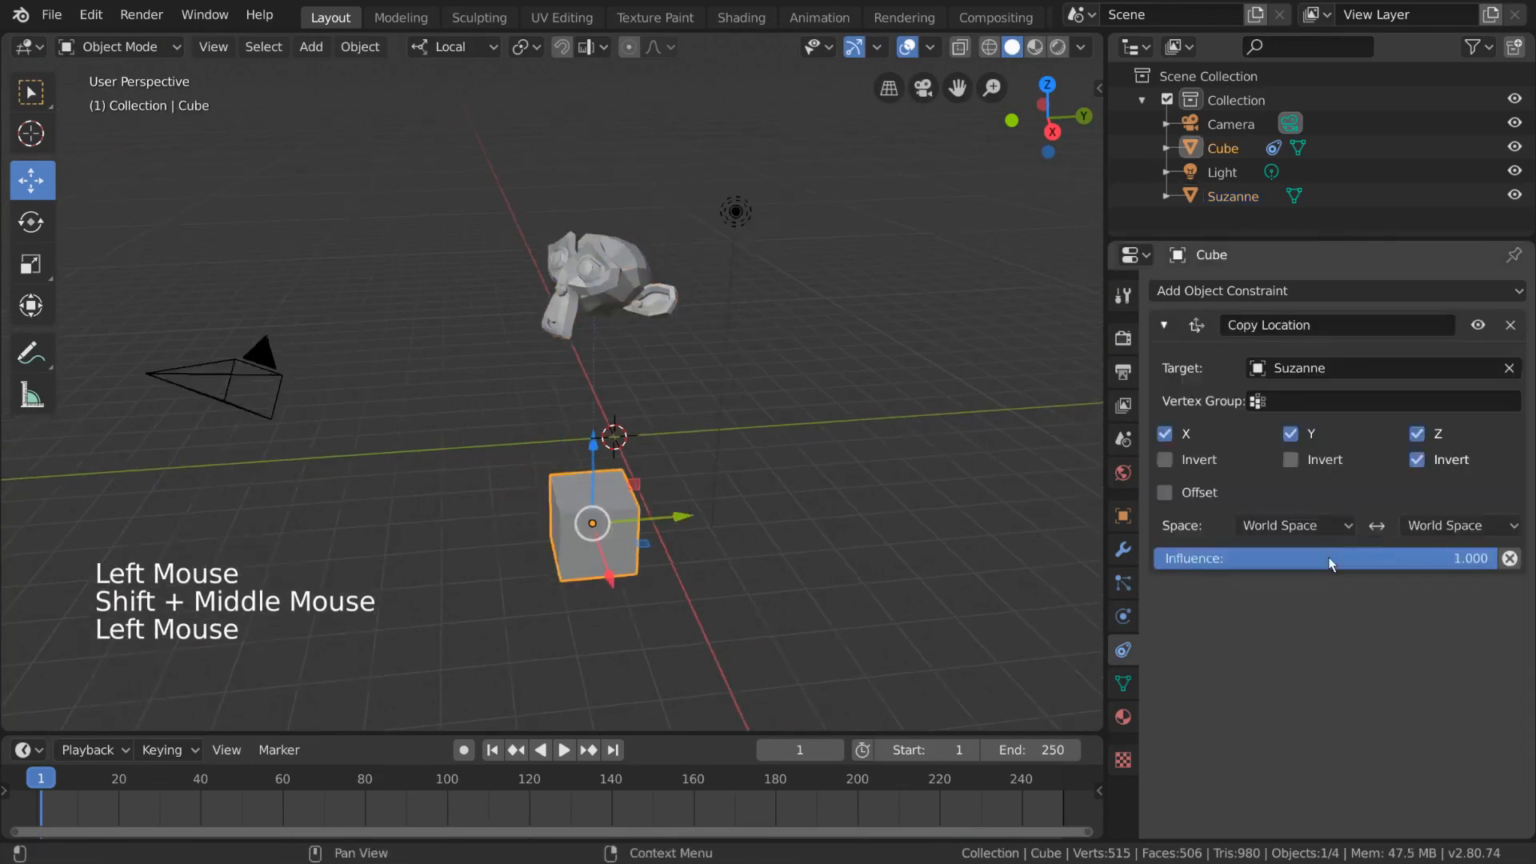
middle_click_drag(503, 517, 575, 441)
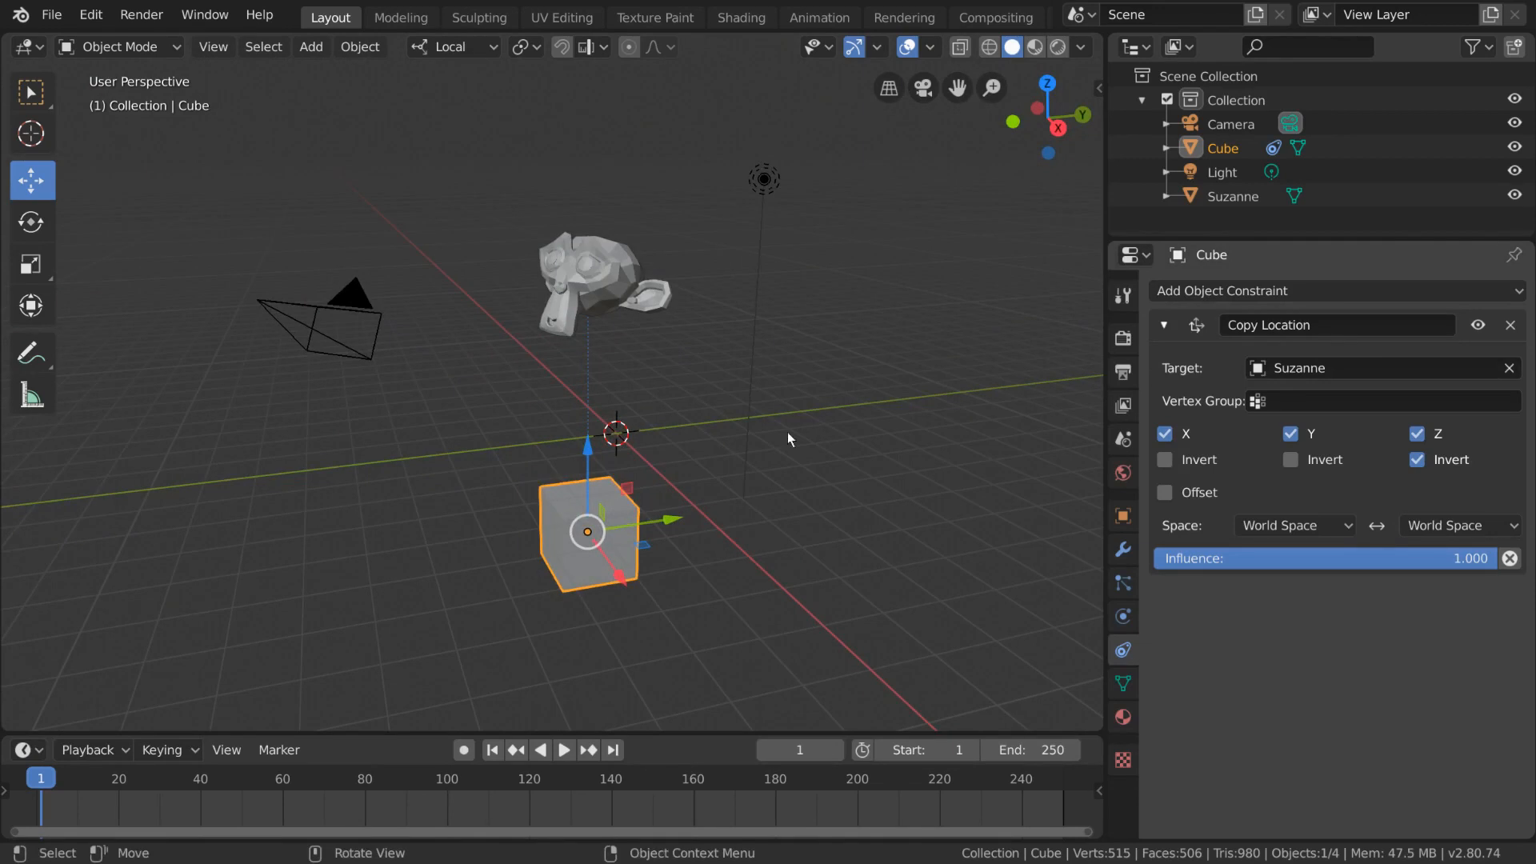
middle_click_drag(794, 362, 817, 349)
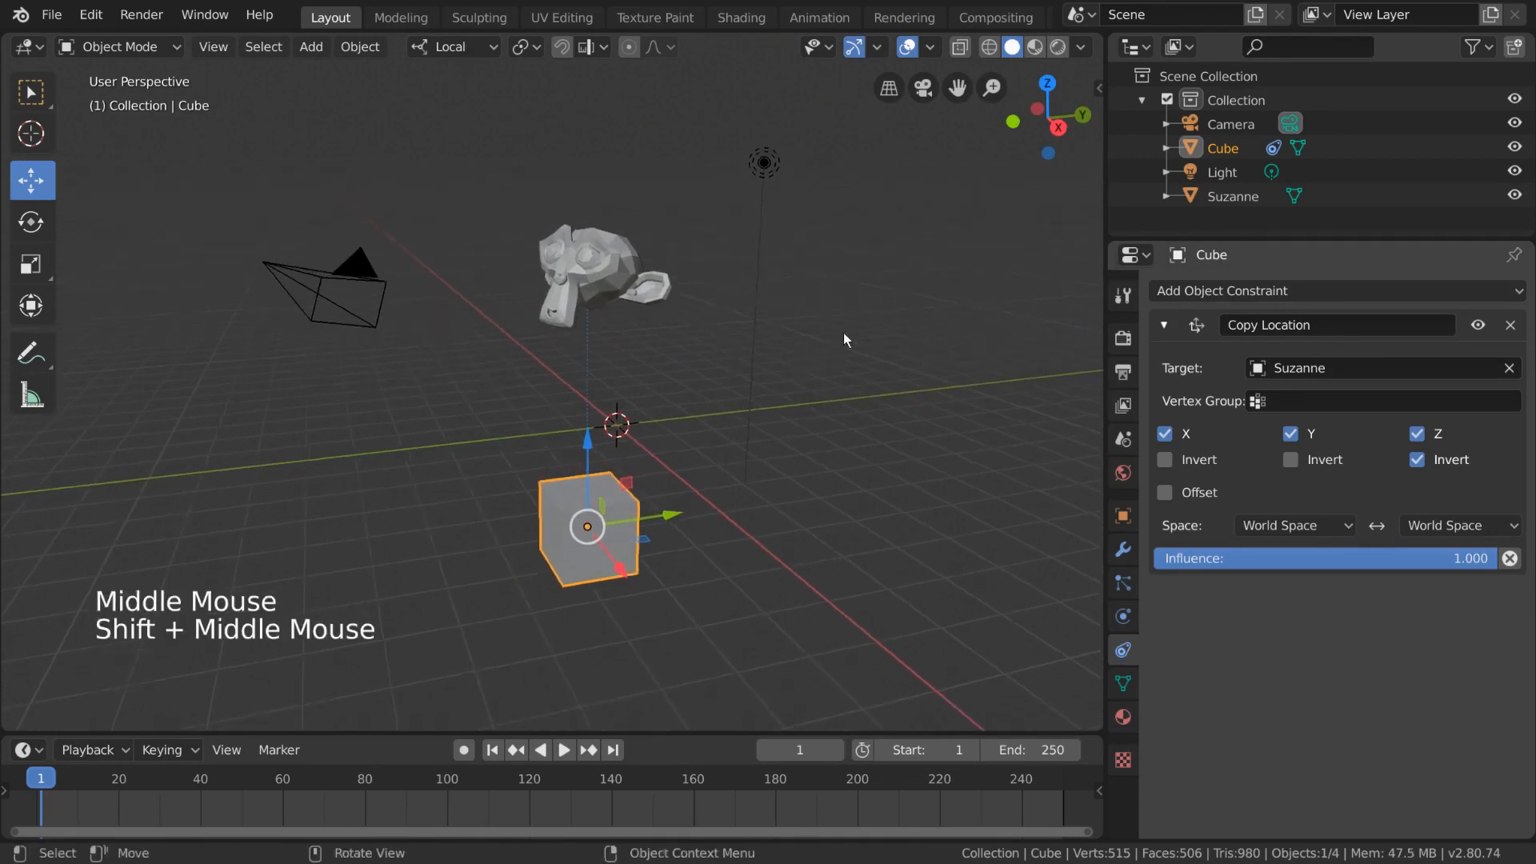
Try removing the cube's Copy Location constraint and moving the cube without it, and undo the changes.
left_click(1513, 326)
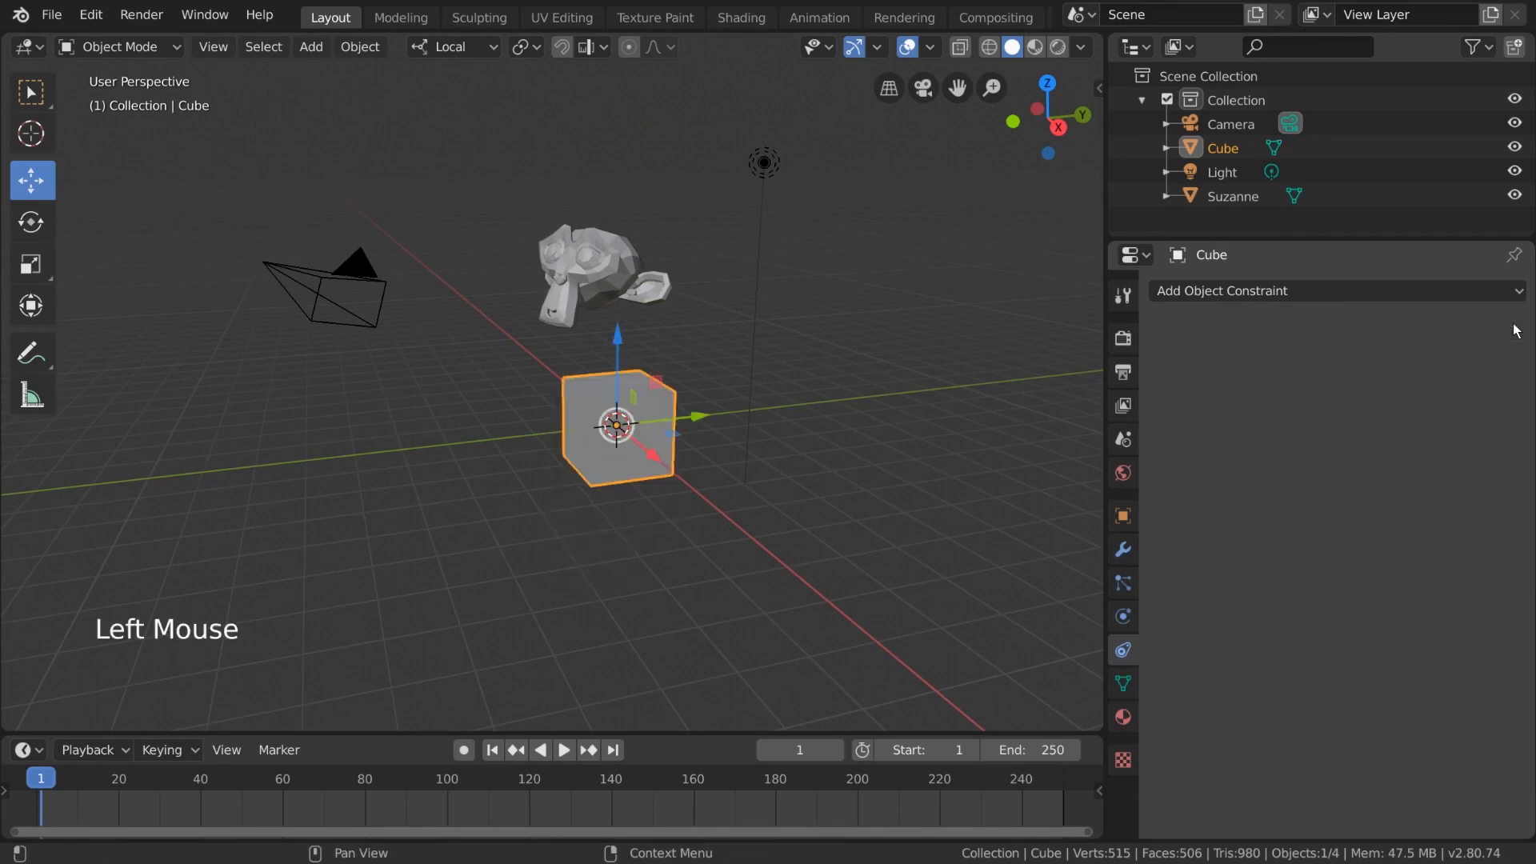
mouse_move(856, 482)
middle_mouse_down()
mouse_move(880, 515)
mouse_move(848, 486)
mouse_move(866, 487)
middle_mouse_up()
key("g")
middle_click_drag(721, 448, 550, 658)
key("ctrl+z")
middle_click_drag(667, 496, 745, 480)
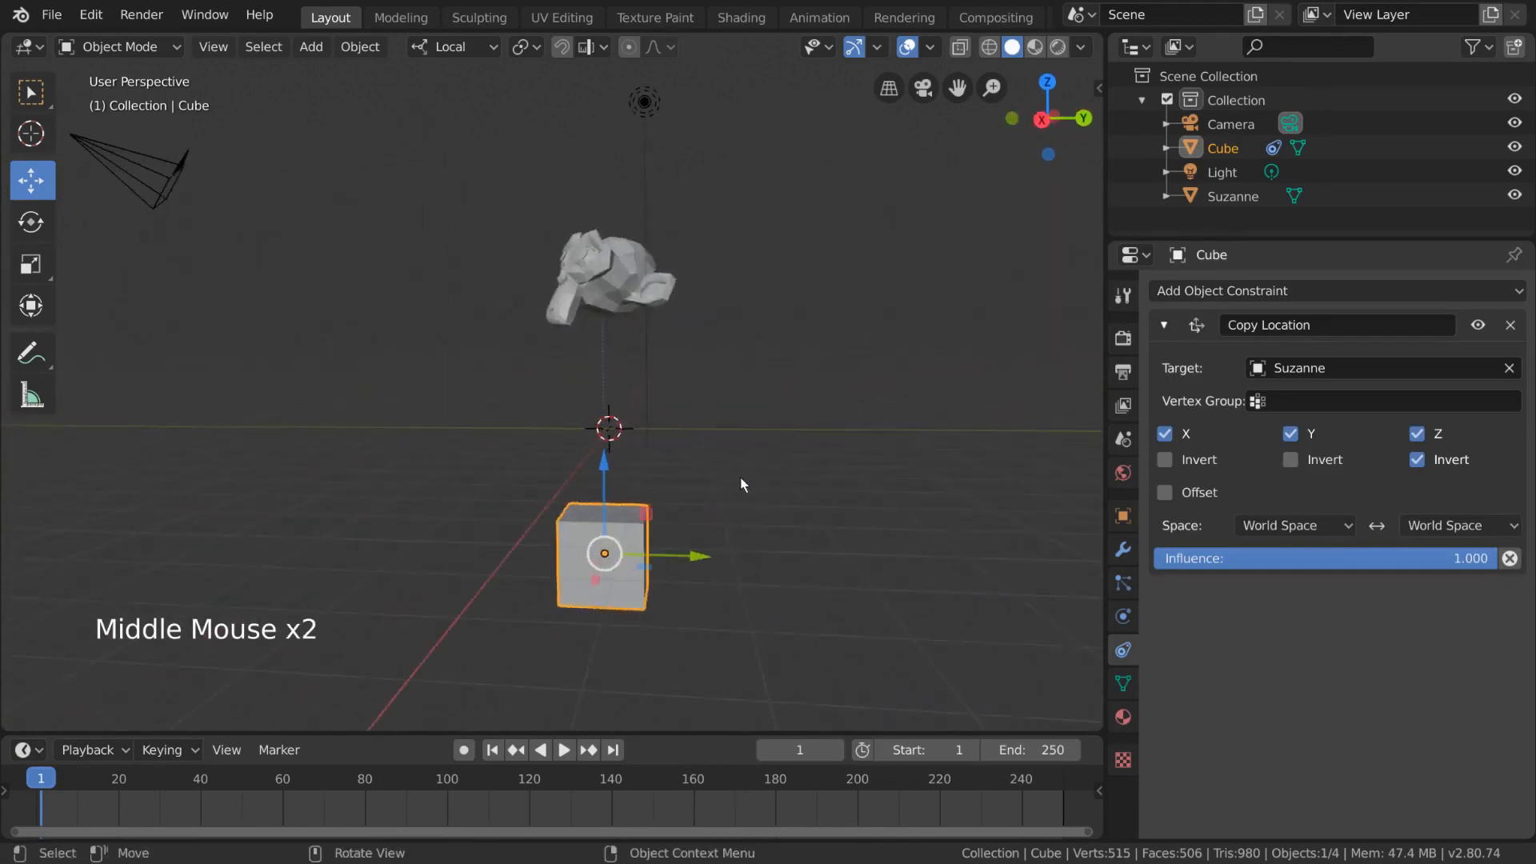
Try lowering the Copy Location influence to 0 and raise it back to 1.
left_click_drag(1358, 558, 1060, 558)
left_click_drag(1198, 558, 1498, 557)
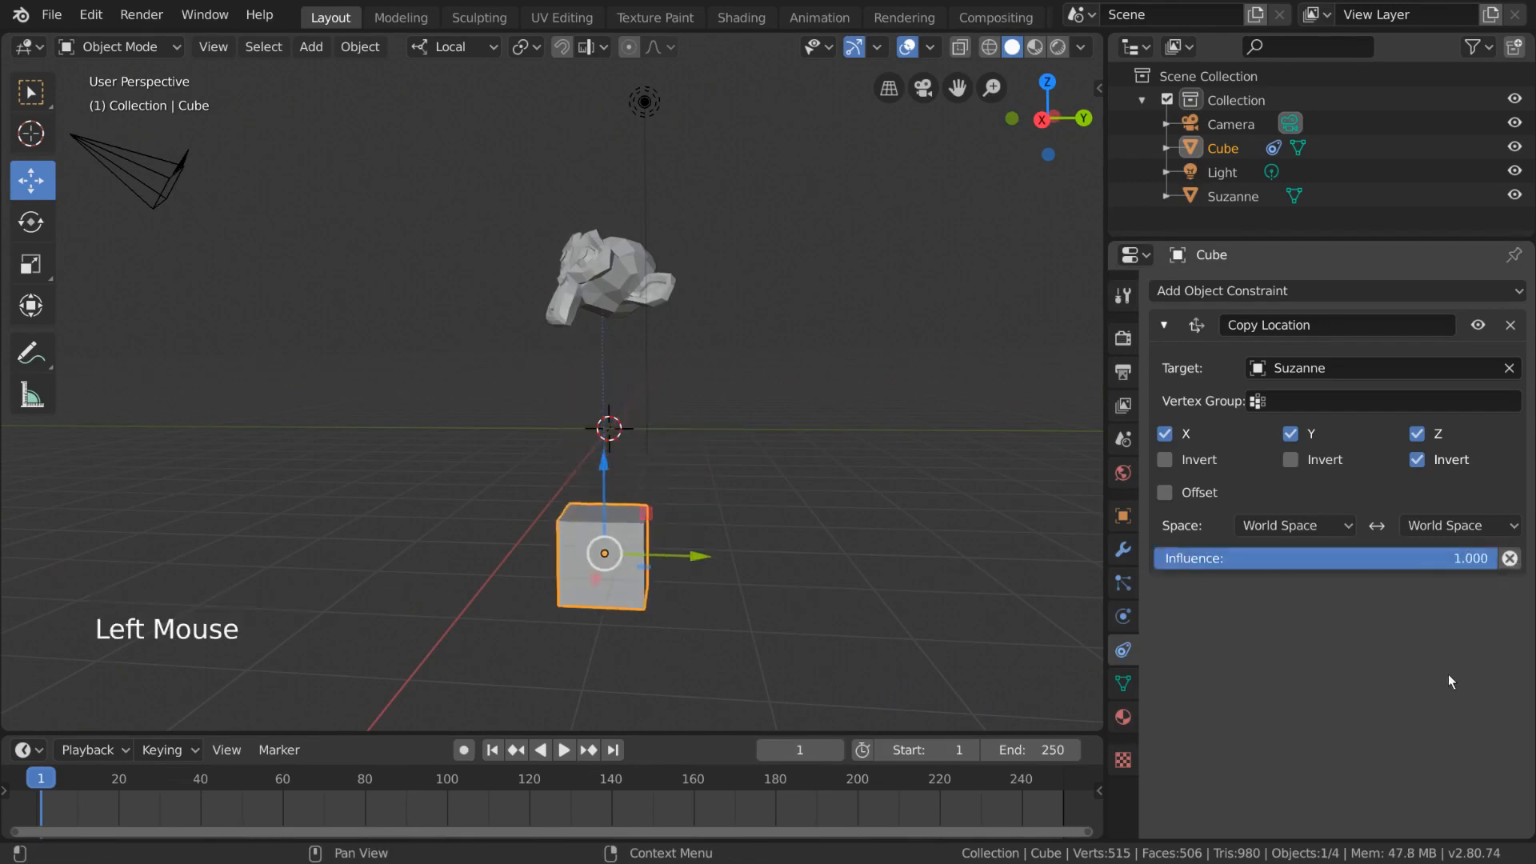
Disable the Copy Location constraint while keeping the cube's current position, and remove the constraint.
left_click(1509, 559)
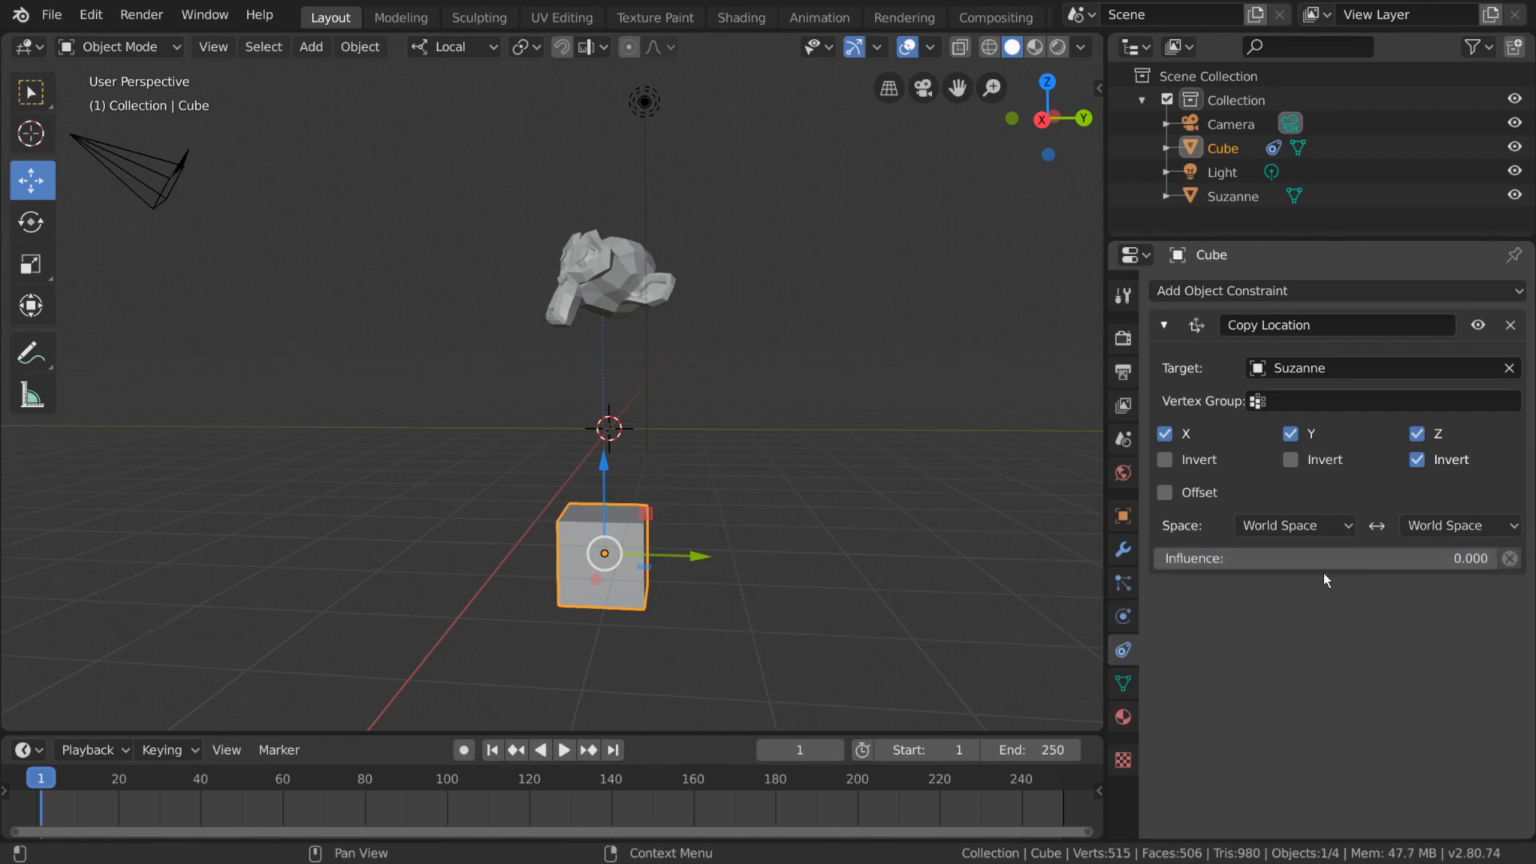
middle_click_drag(617, 387, 711, 492)
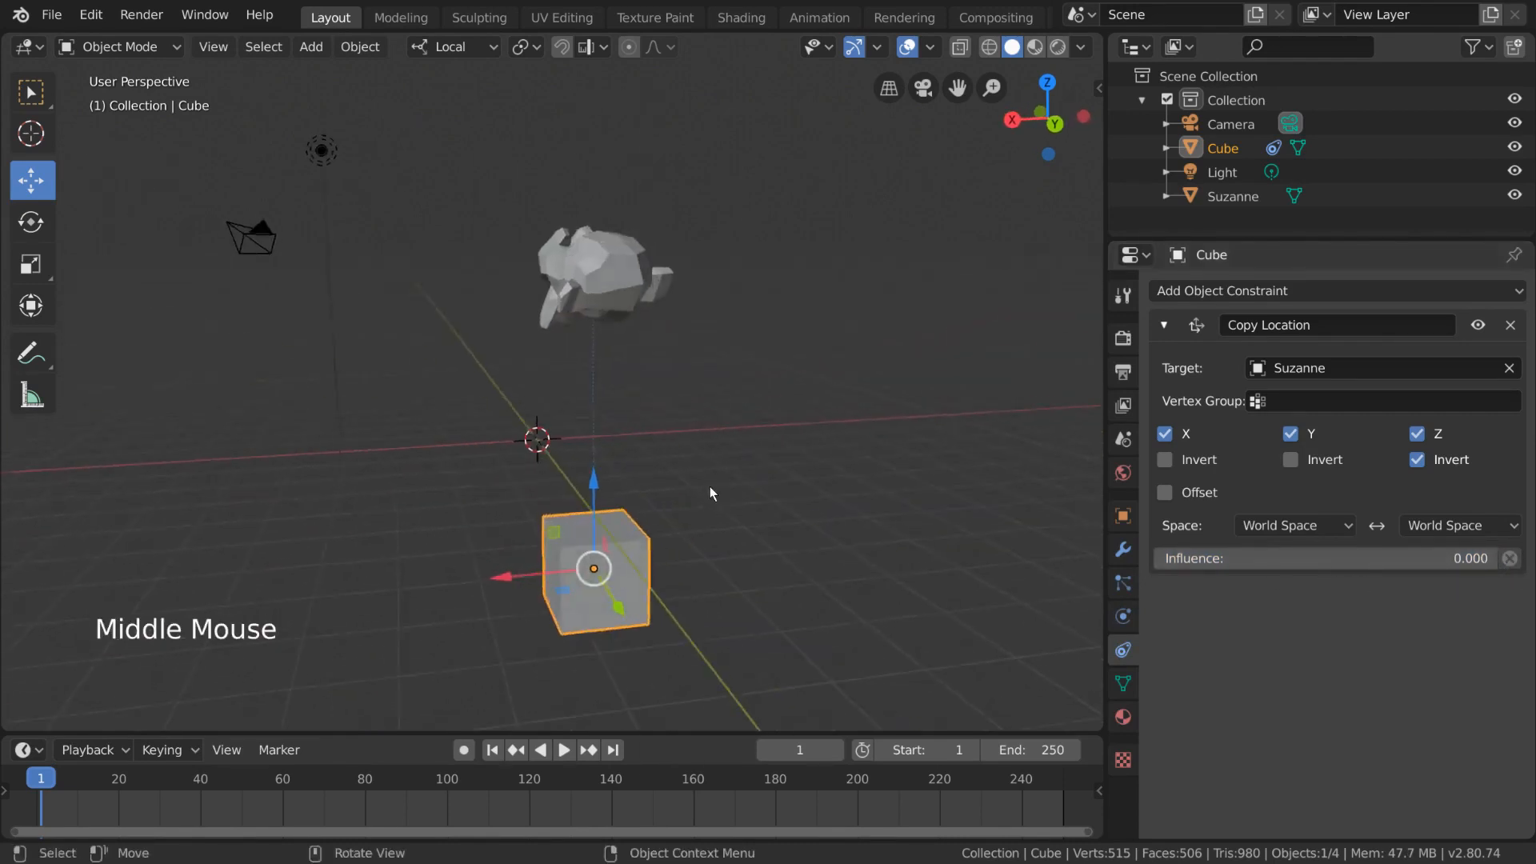
middle_click_drag(888, 453, 778, 452)
mouse_move(695, 419)
middle_mouse_down()
mouse_move(650, 418)
mouse_move(699, 418)
middle_mouse_up()
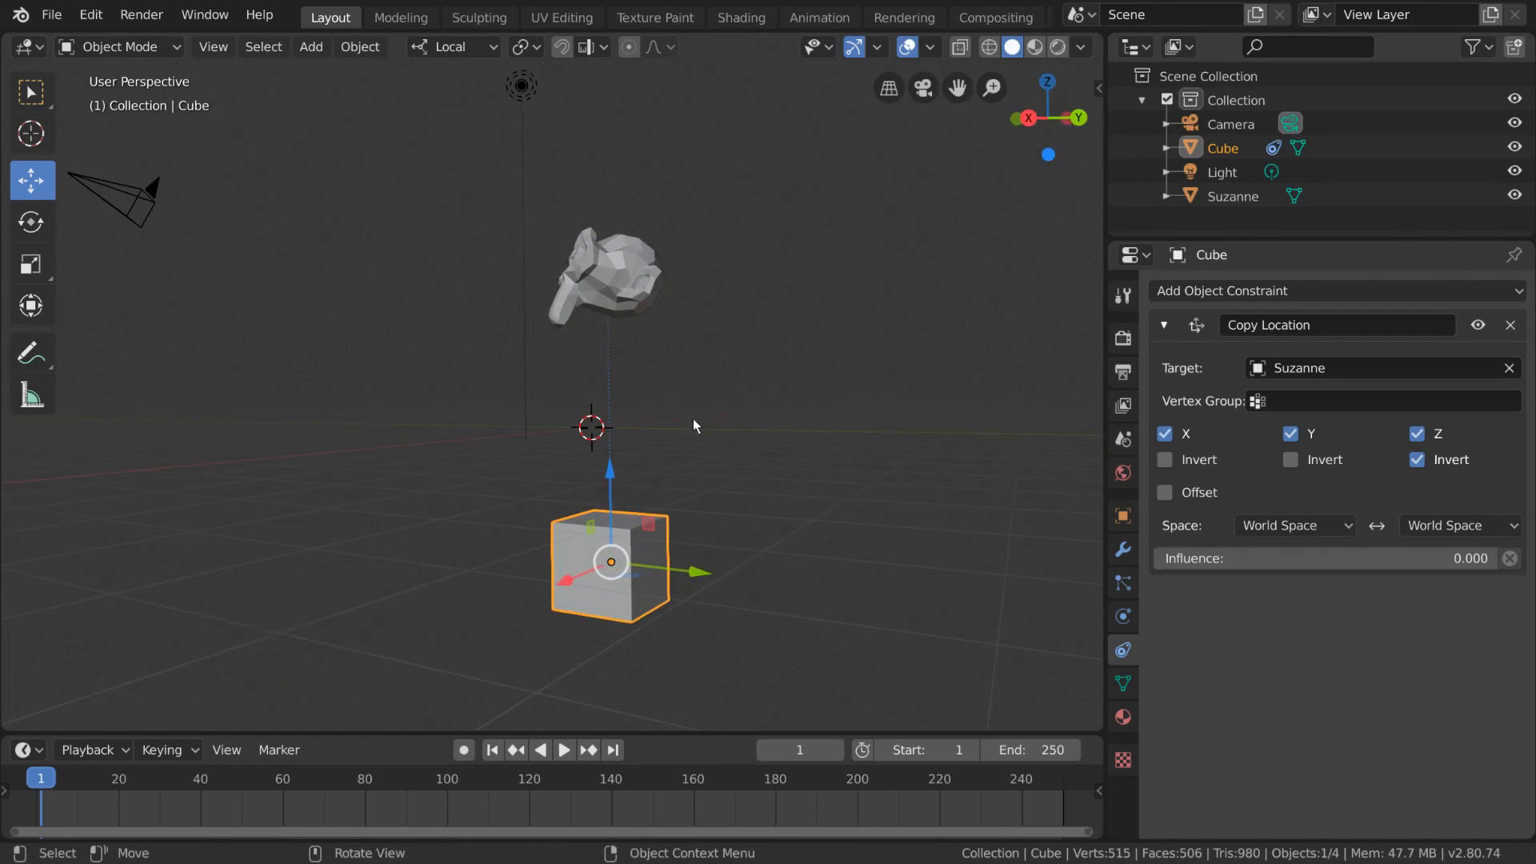
left_click(1512, 327)
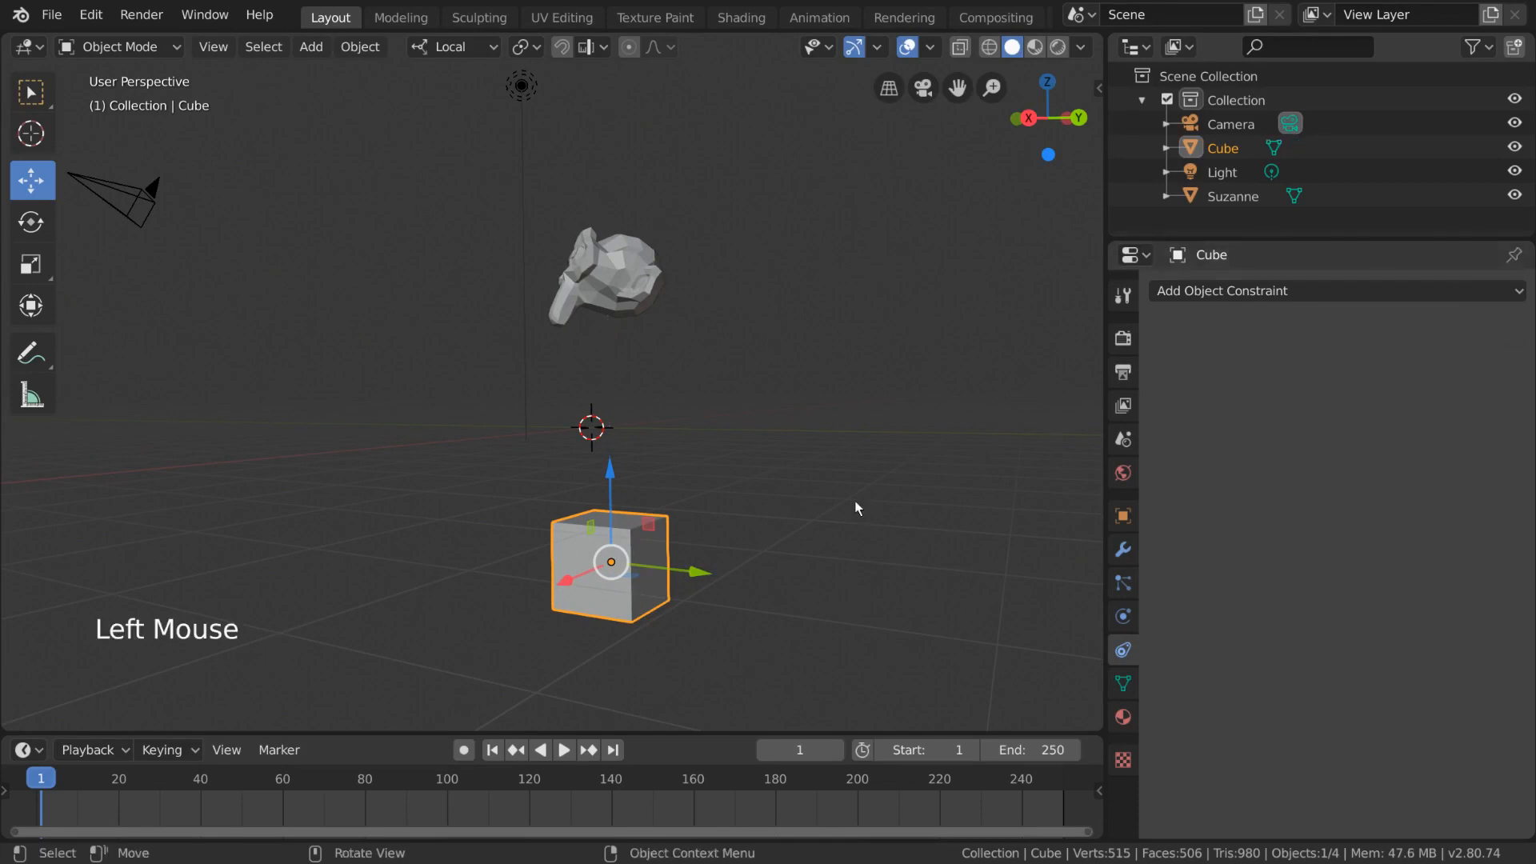
middle_click_drag(832, 525, 909, 541)
Try a Limit Location constraint on the cube with maximum X 5.7 m and maximum Y 9.9 m, and remove it.
left_click(1317, 293)
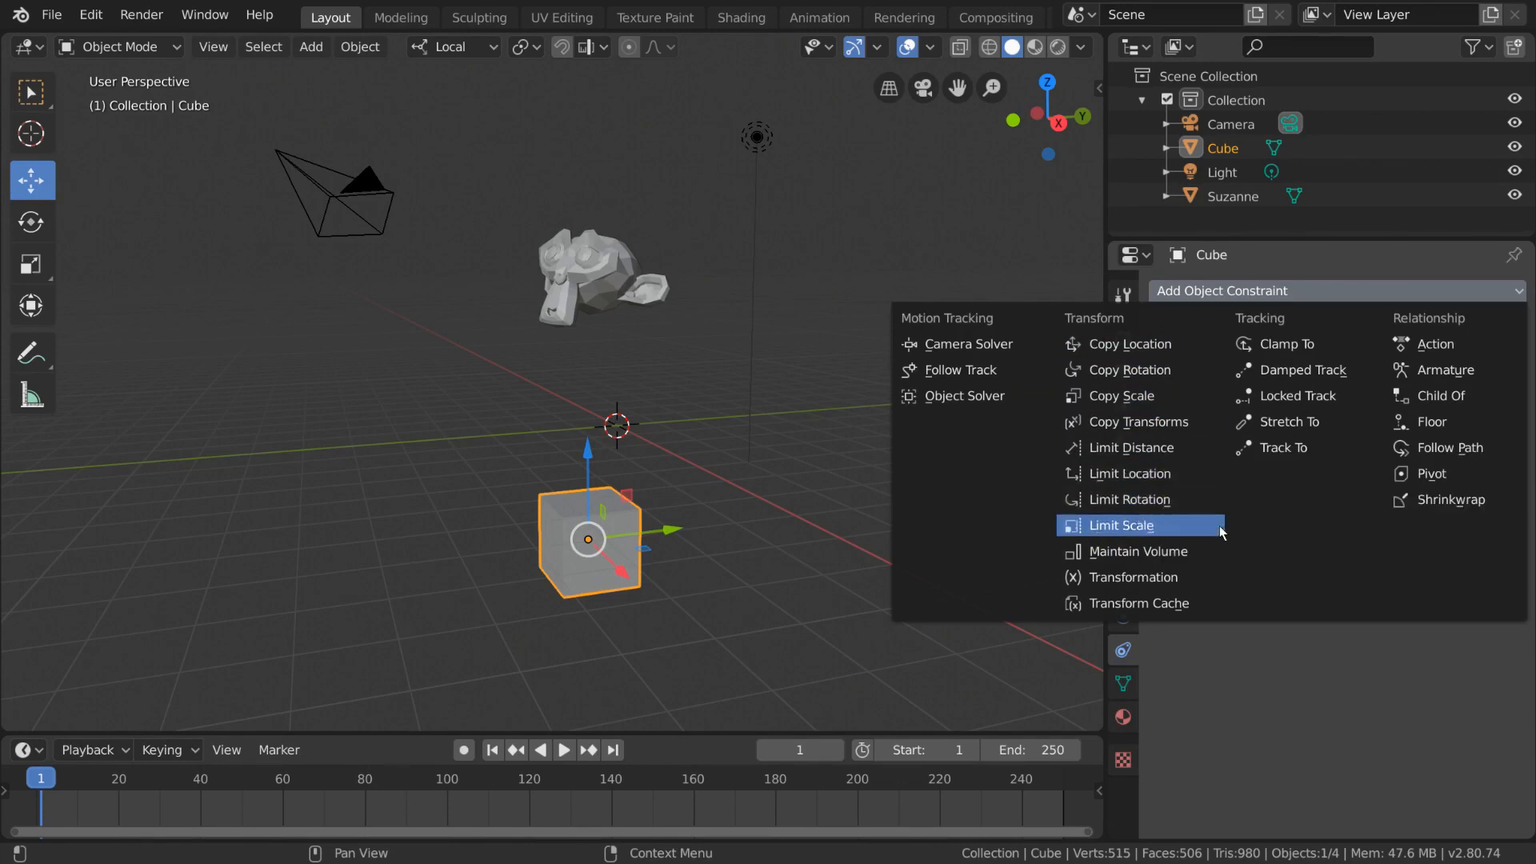
left_click(1220, 475)
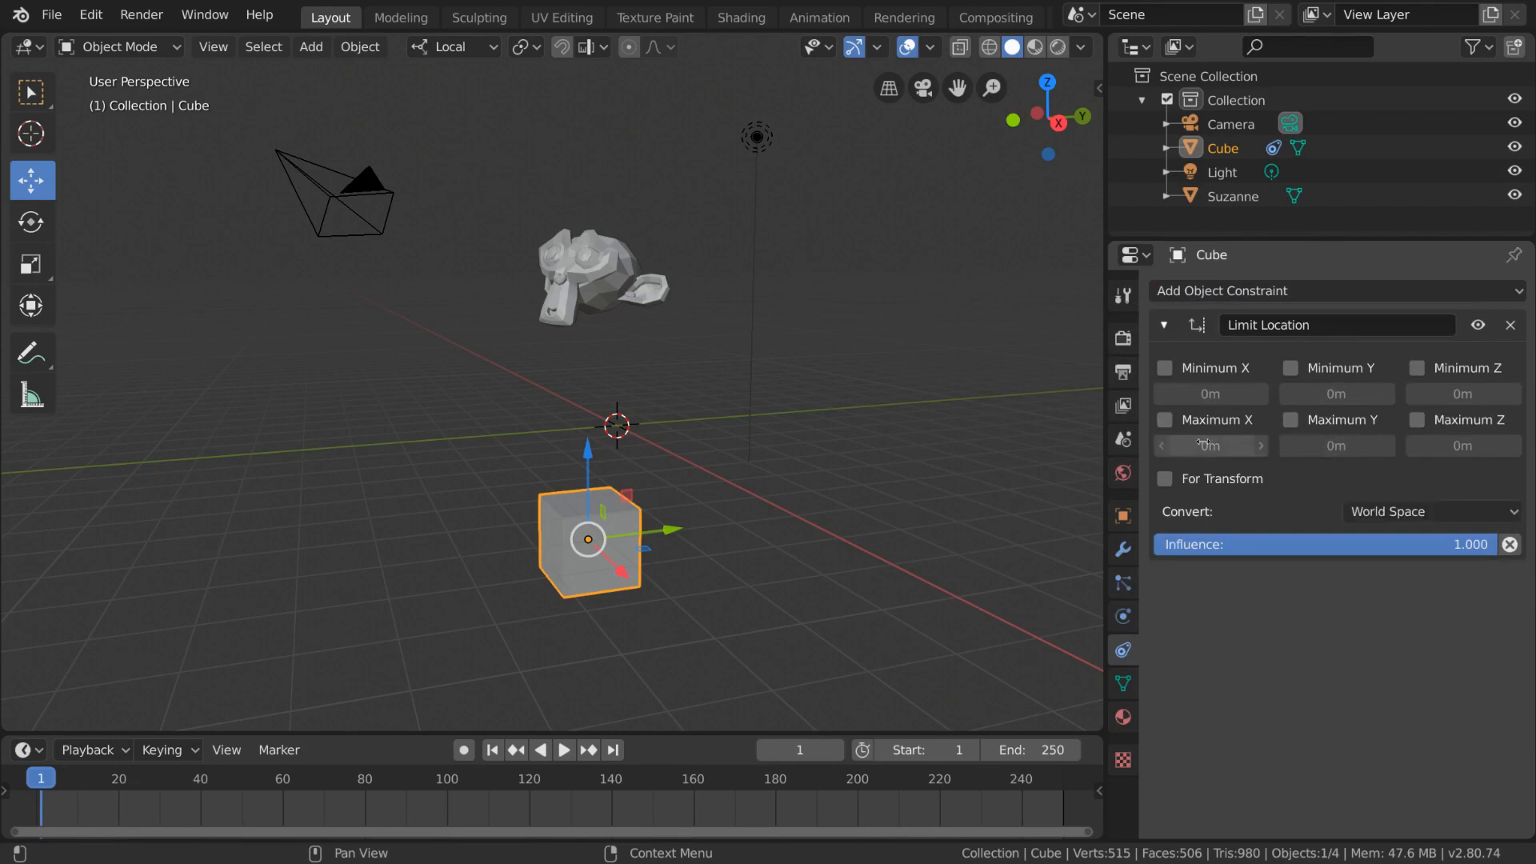
left_click_drag(1211, 445, 1248, 446)
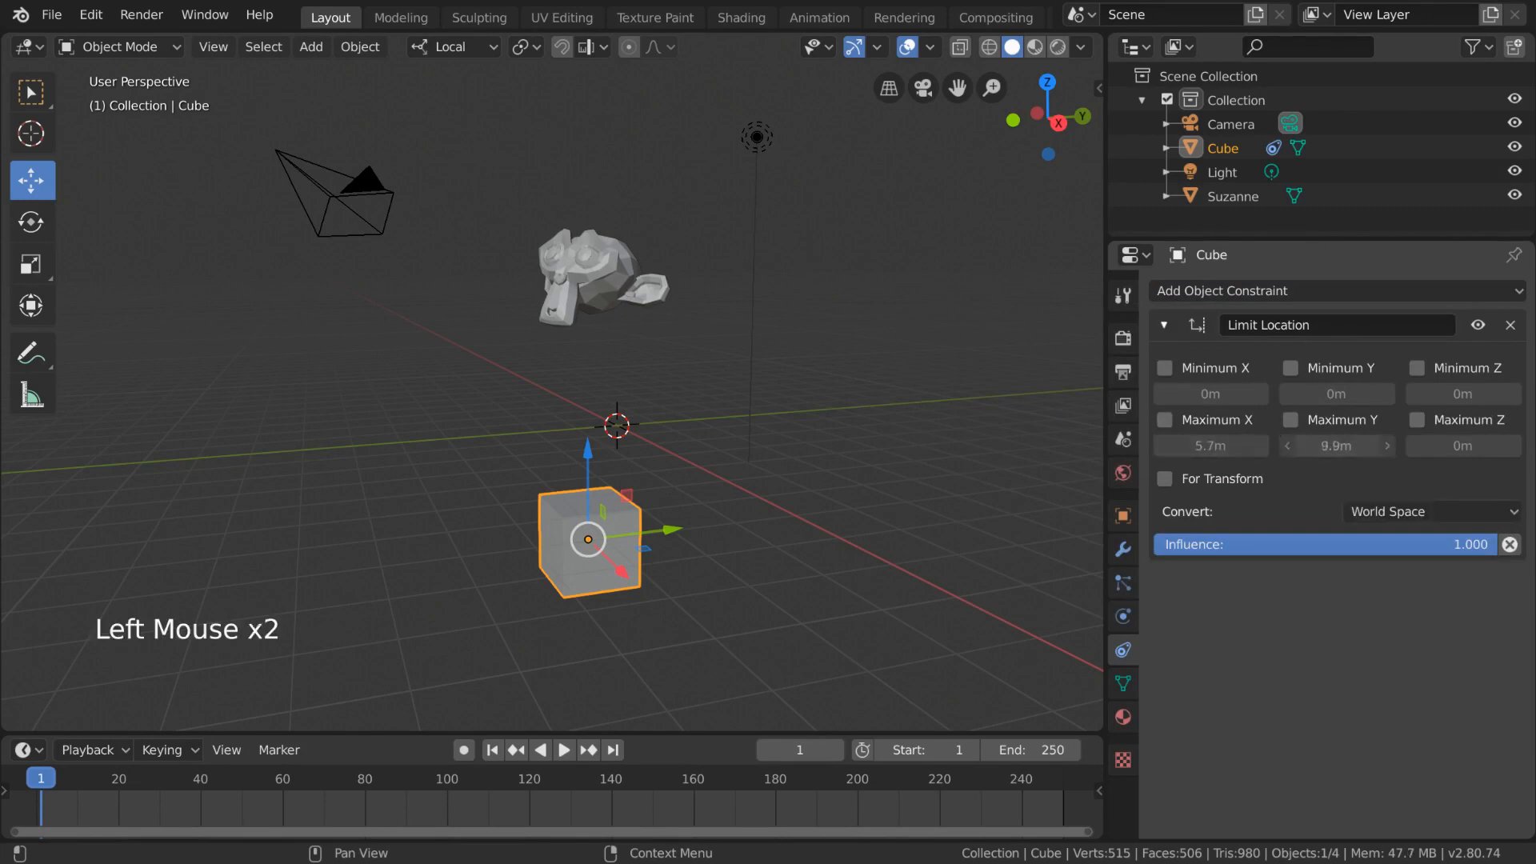
left_click_drag(1463, 446, 1440, 446)
left_click(1507, 330)
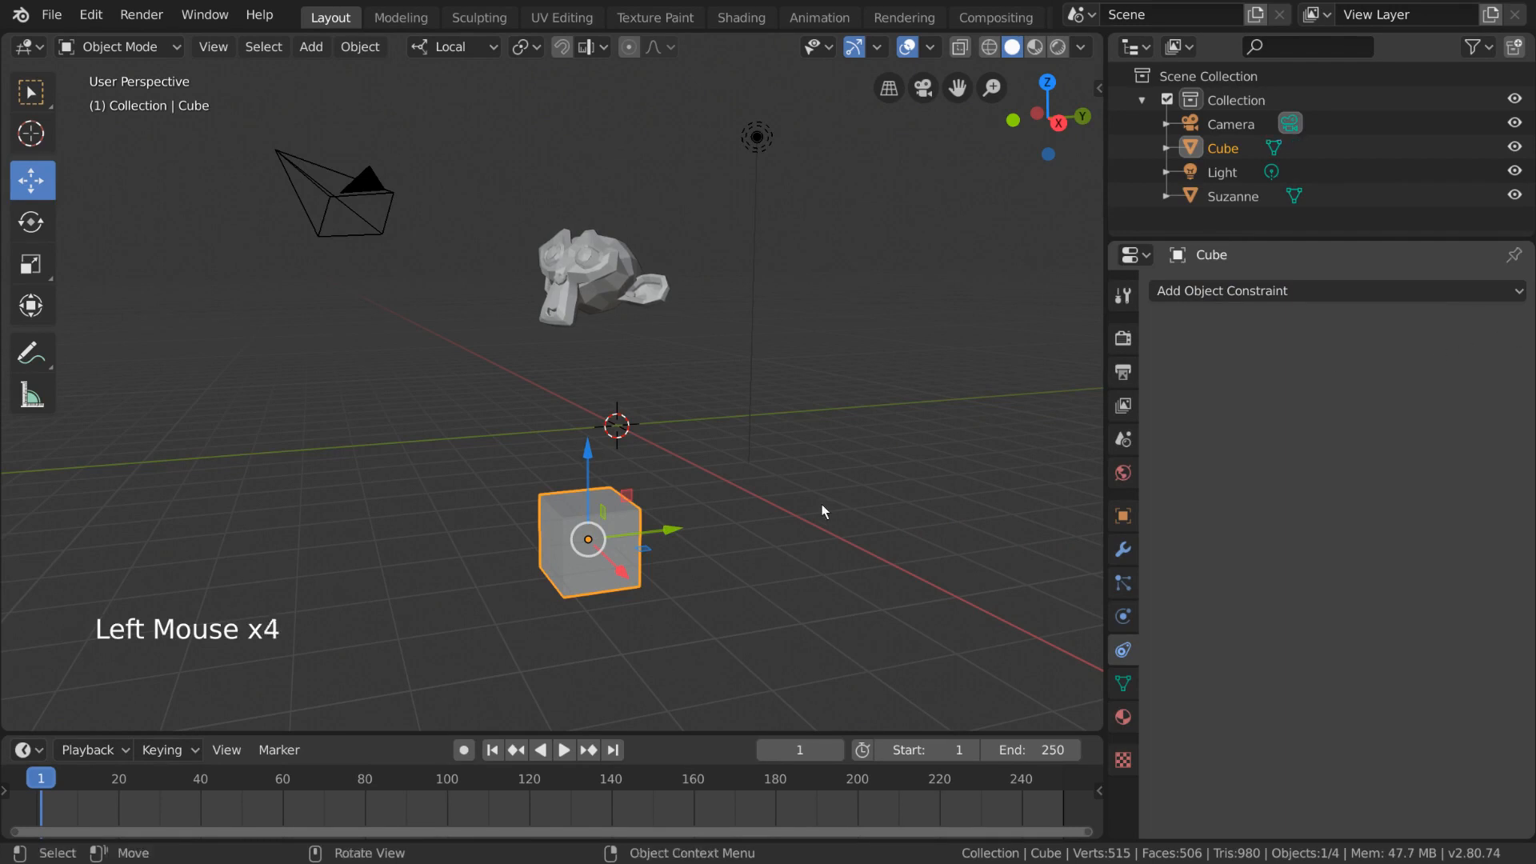
Clear the cube's location and scale the cube up until it encloses the monkey head.
key("alt+g")
mouse_move(705, 474)
middle_mouse_down()
mouse_move(683, 477)
mouse_move(720, 468)
middle_mouse_up()
key("s")
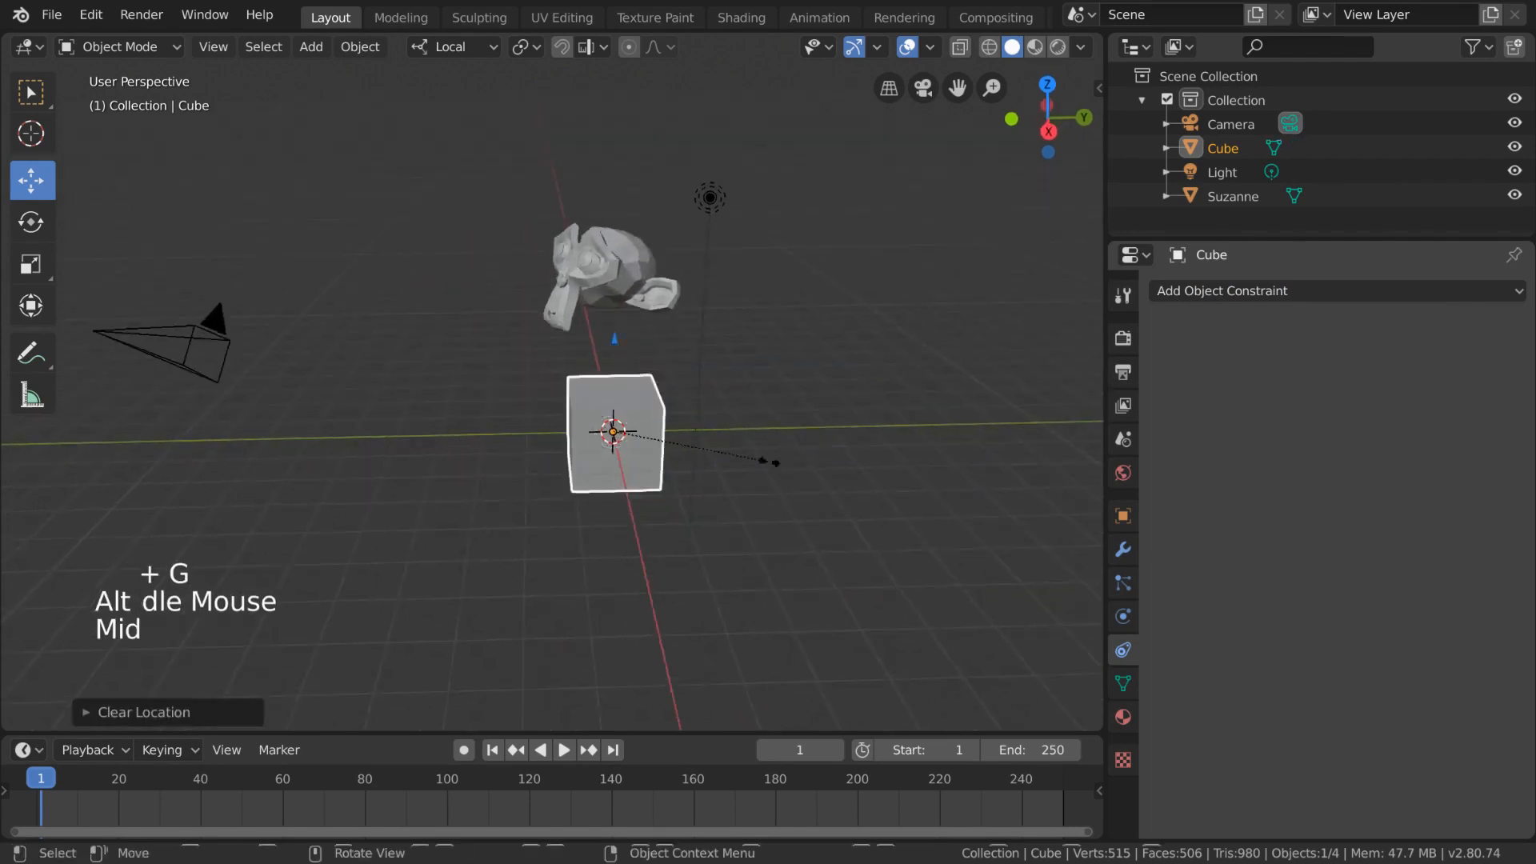
left_click(490, 435)
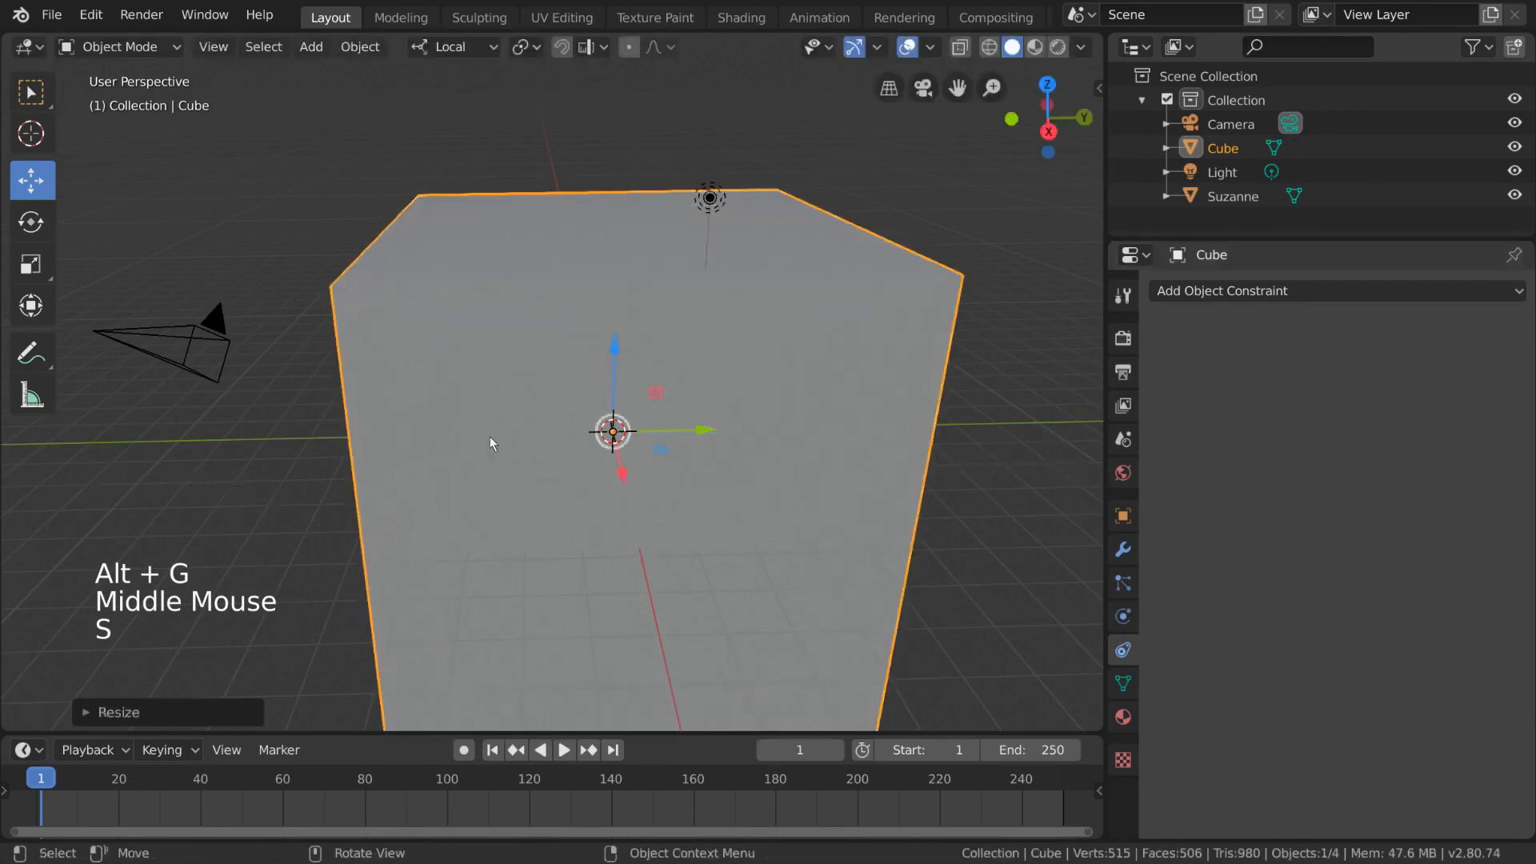
middle_click_drag(490, 435, 904, 304)
key("s")
left_click(988, 311)
Switch the viewport to wireframe shading, select the monkey head and try moving it relative to the enlarged cube.
left_click(987, 49)
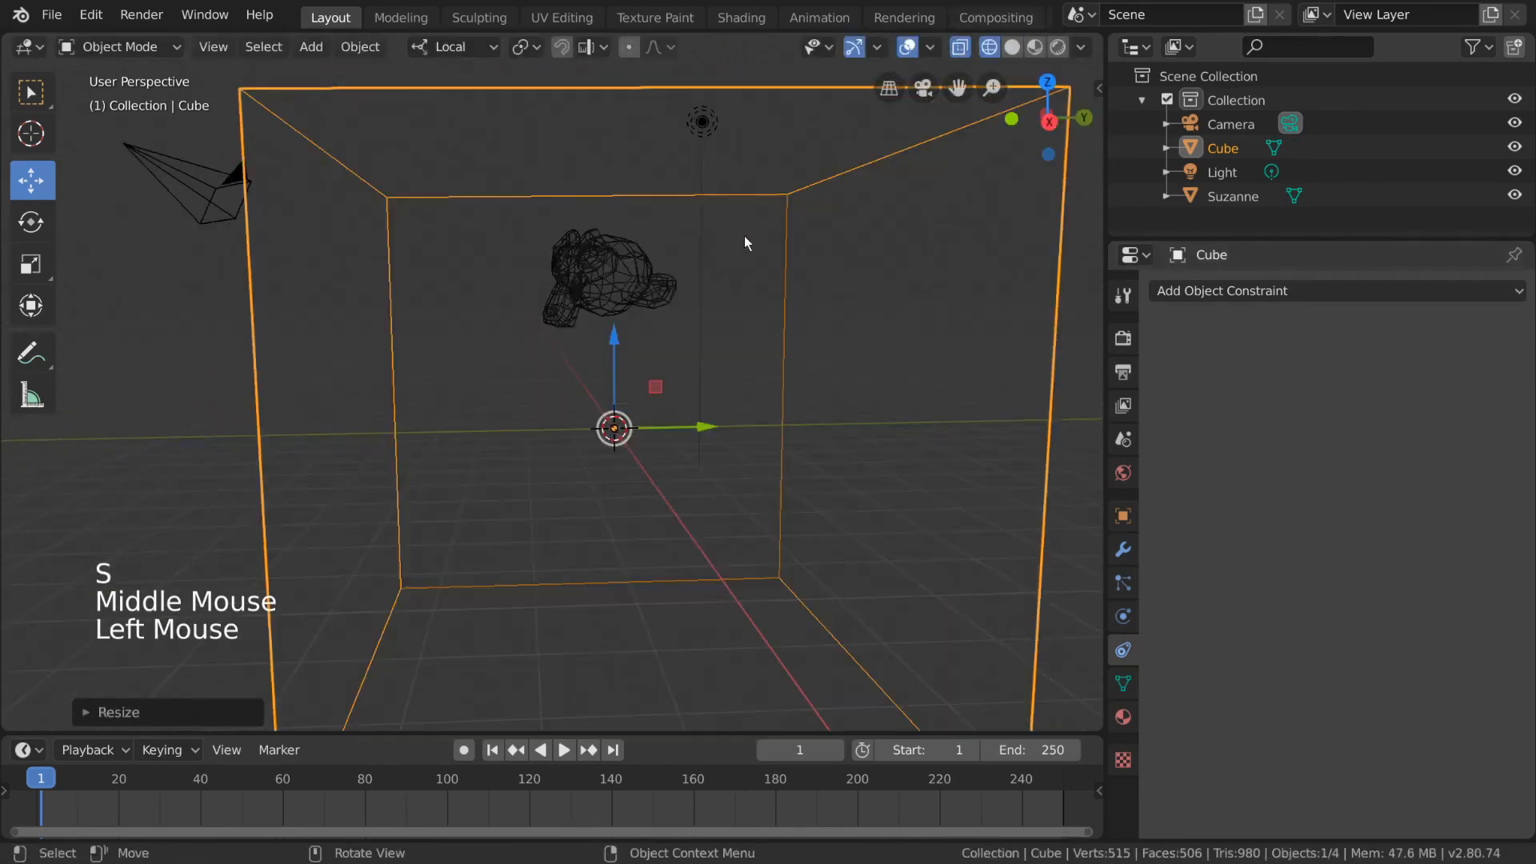
left_click(612, 276)
scroll(728, 291, "down", 3)
scroll(727, 291, "up", 1)
middle_click_drag(728, 291, 715, 310)
key("g")
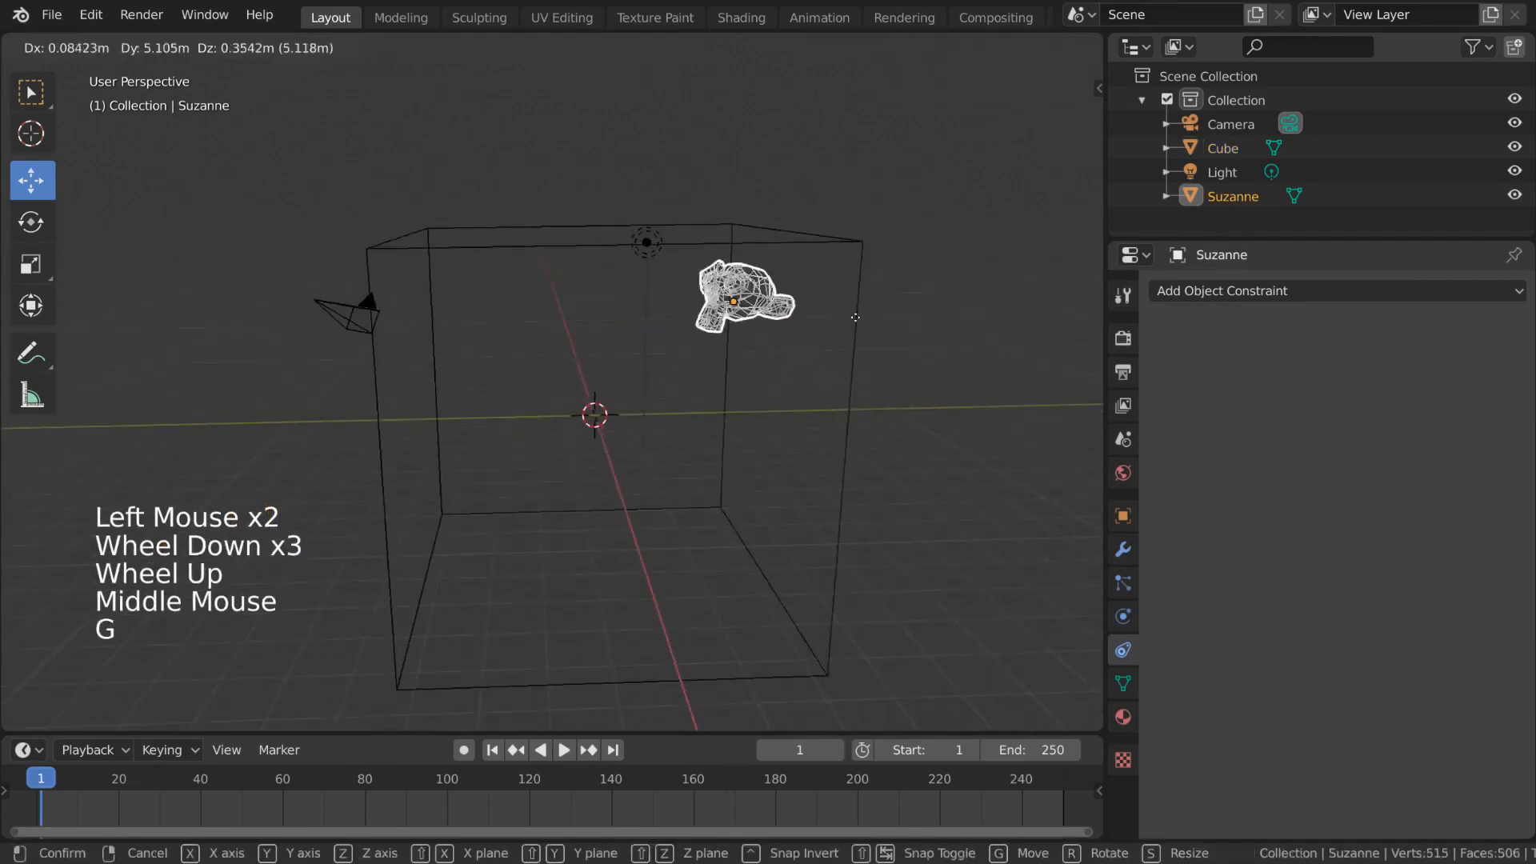
right_click(924, 347)
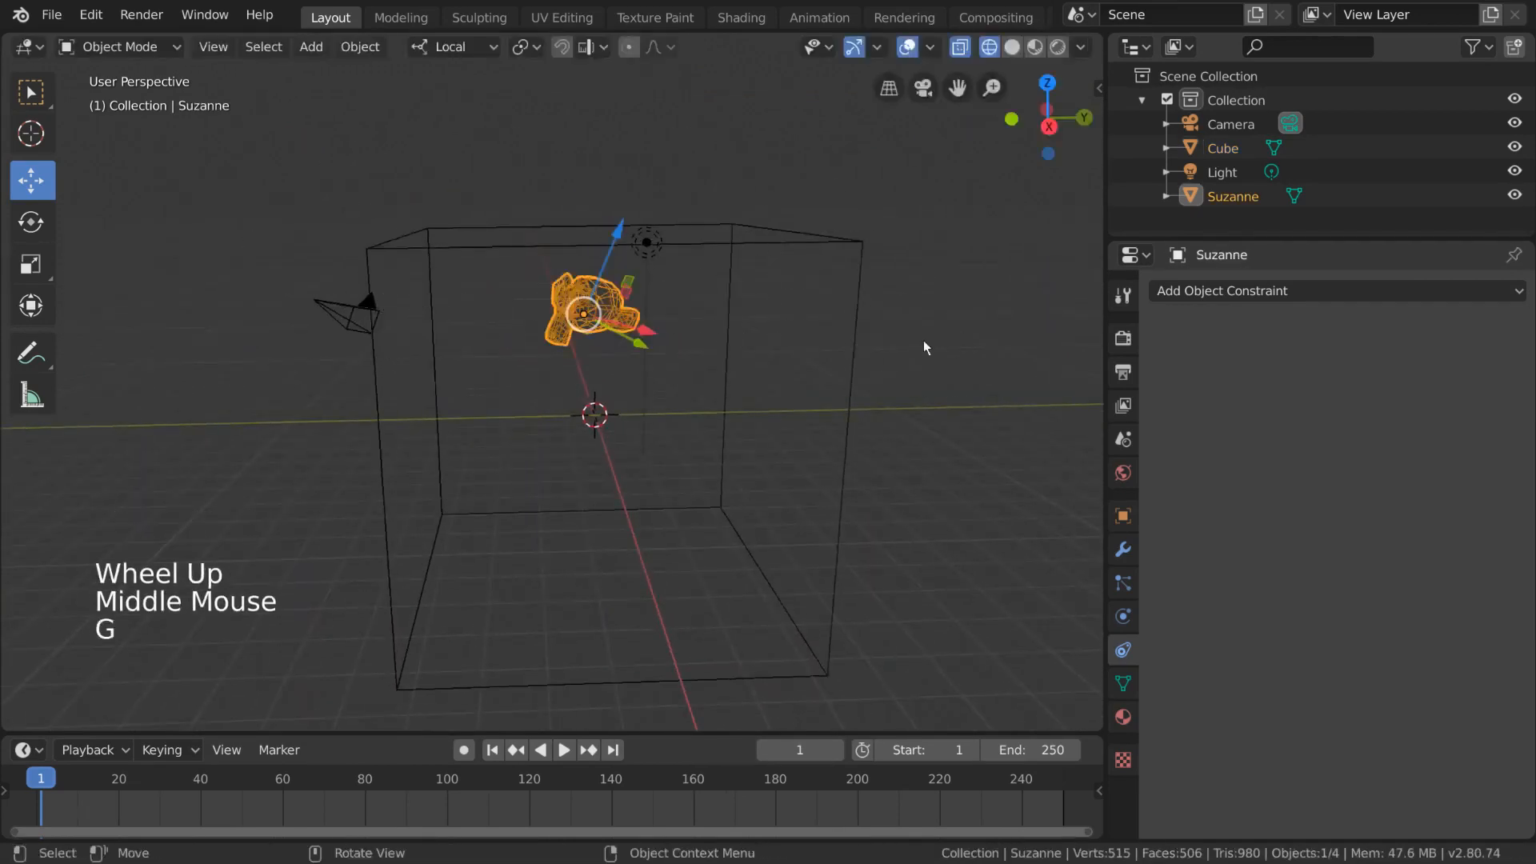
middle_click_drag(924, 347, 755, 345)
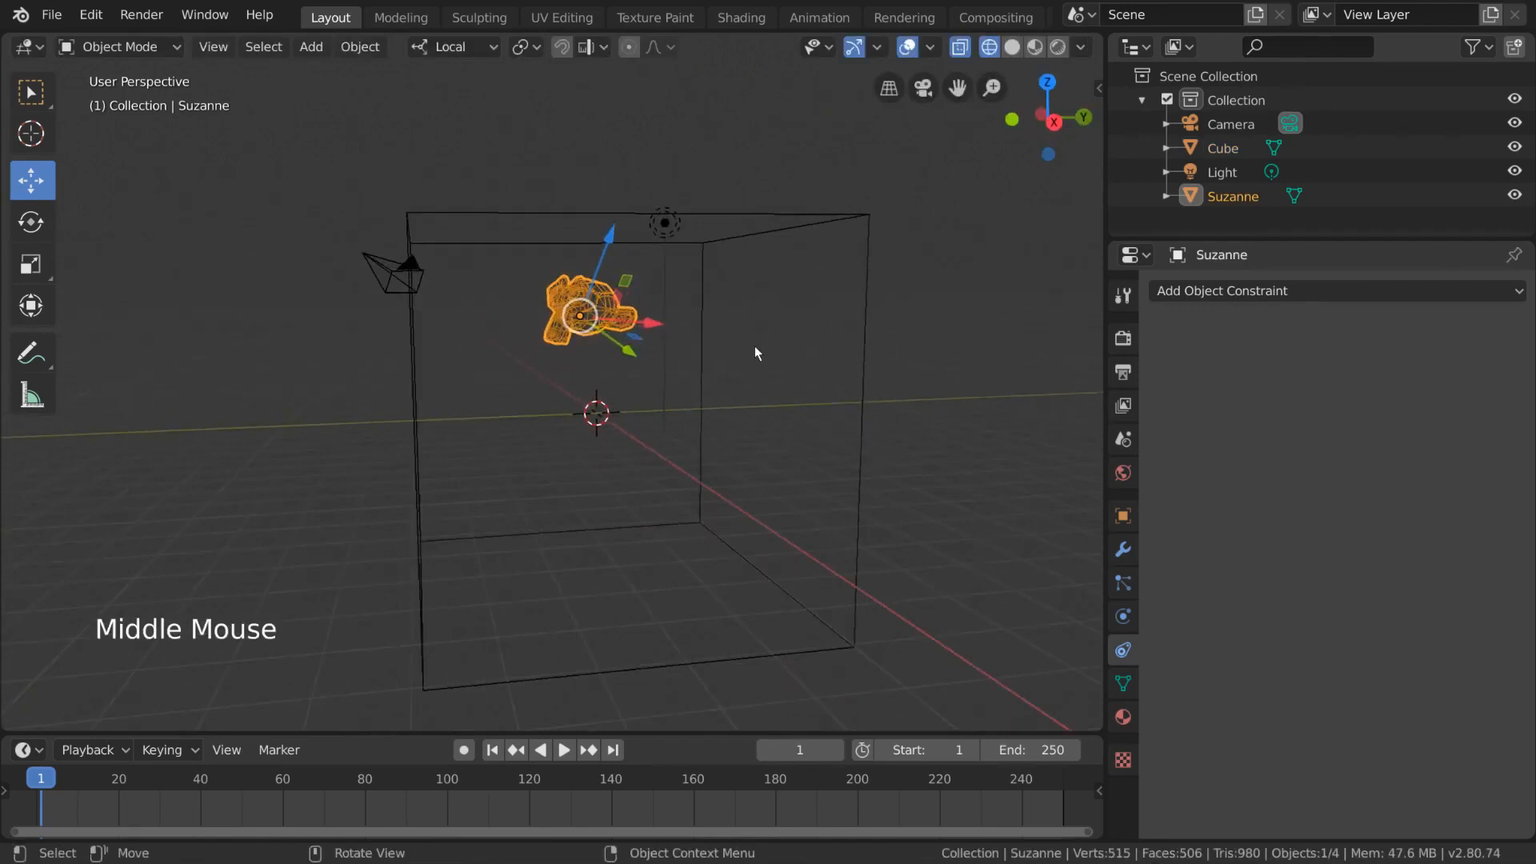
left_click(996, 52)
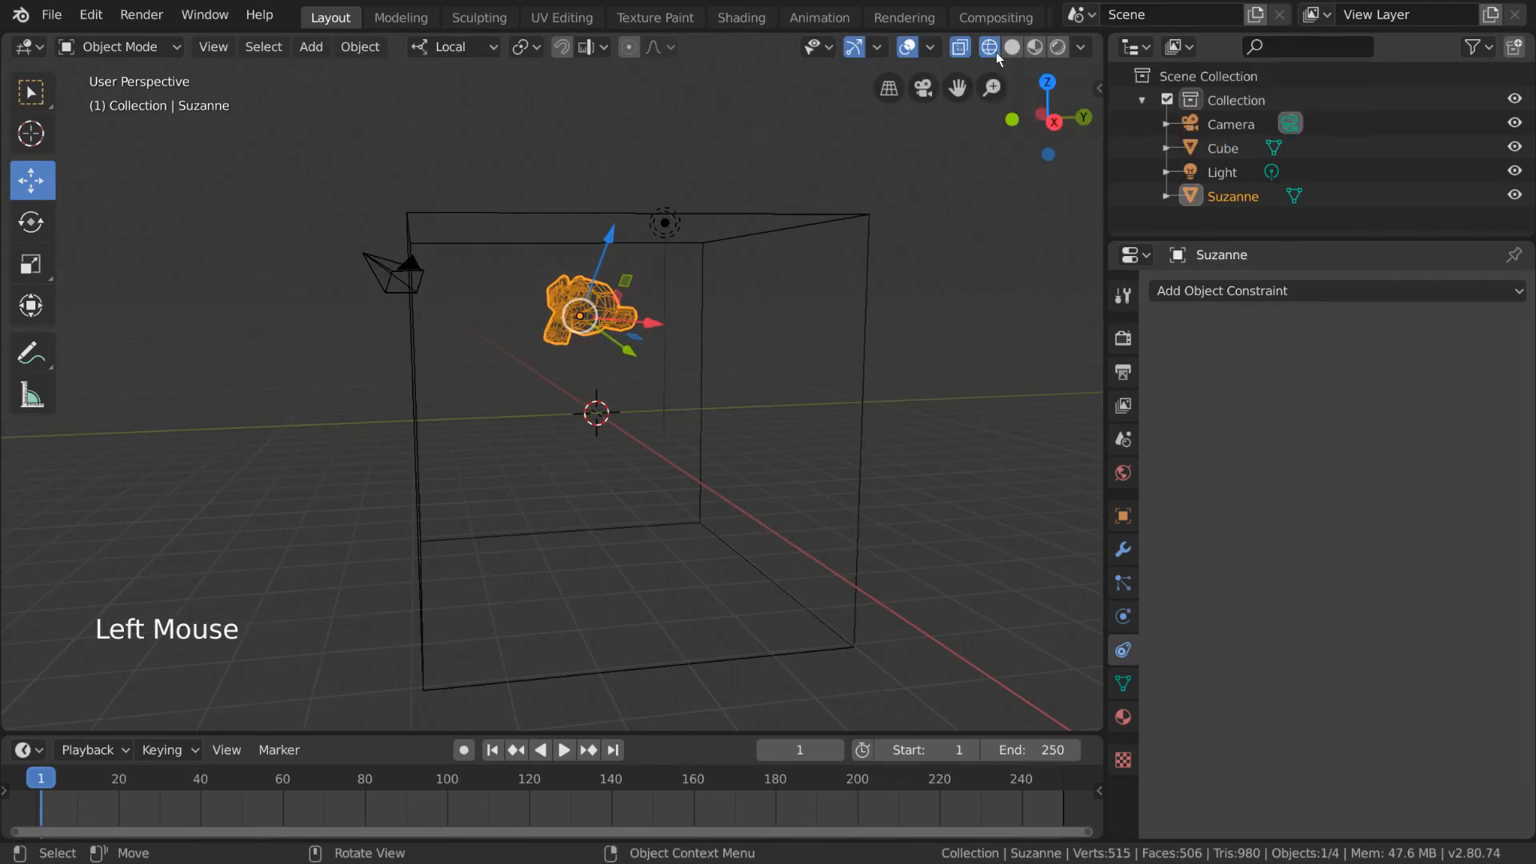
key("z")
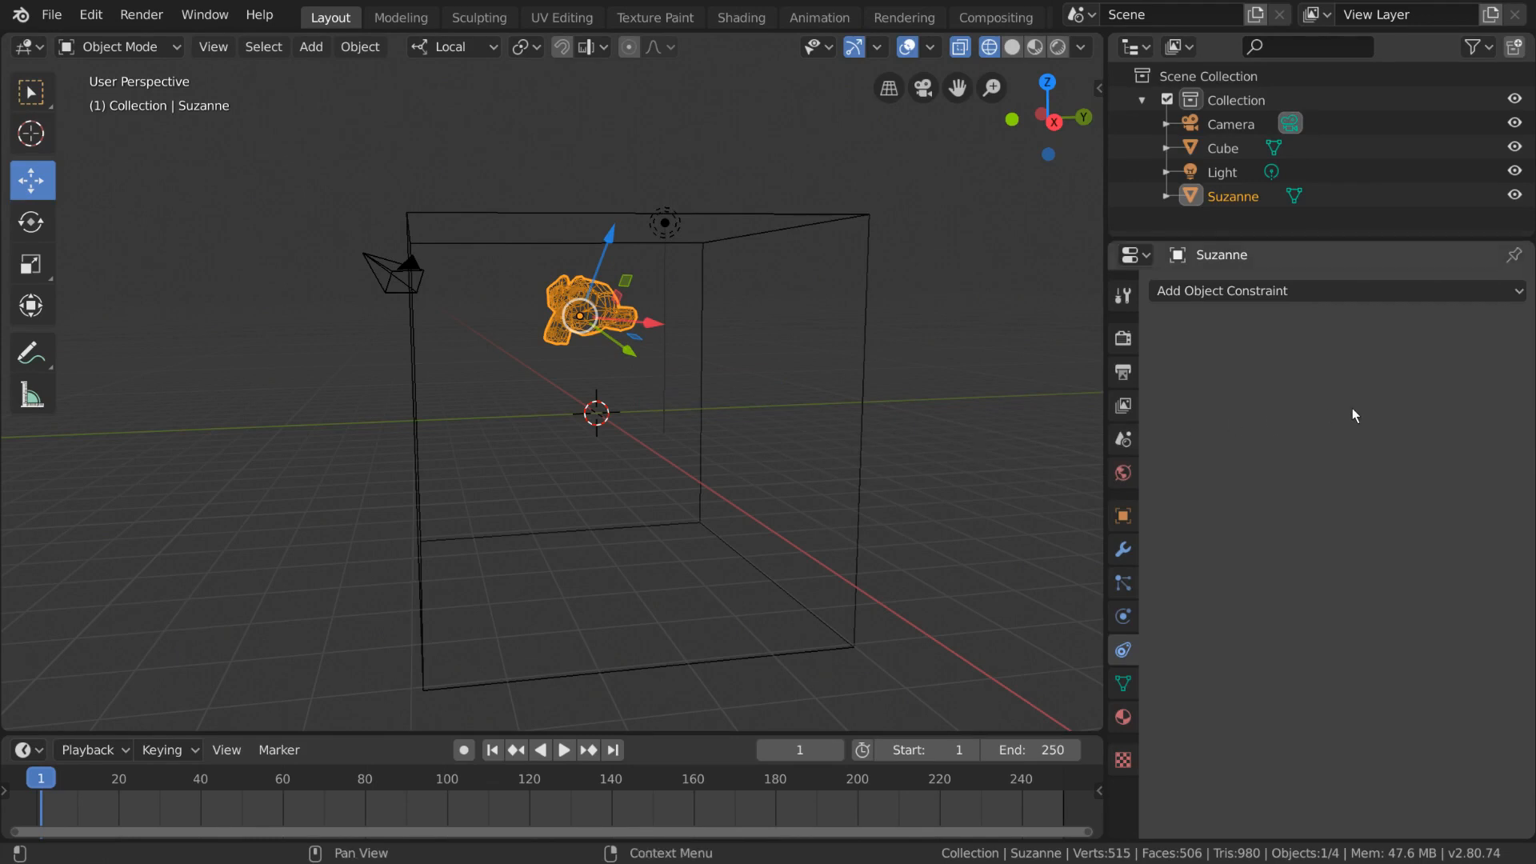
Add a Limit Location constraint to the monkey head and try moving the head with no limits enabled.
left_click(1364, 291)
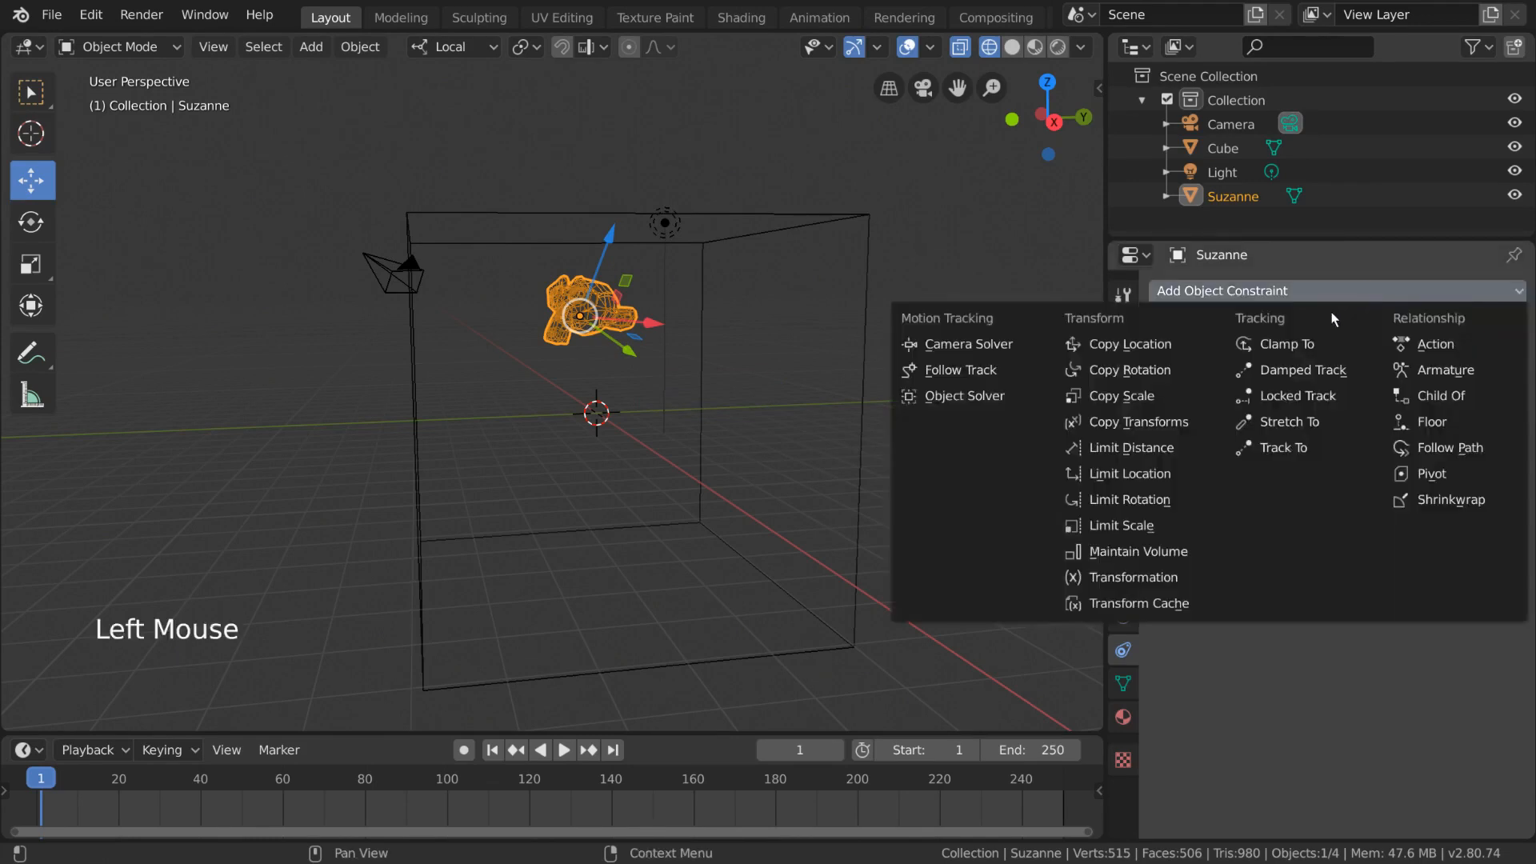
left_click(1210, 480)
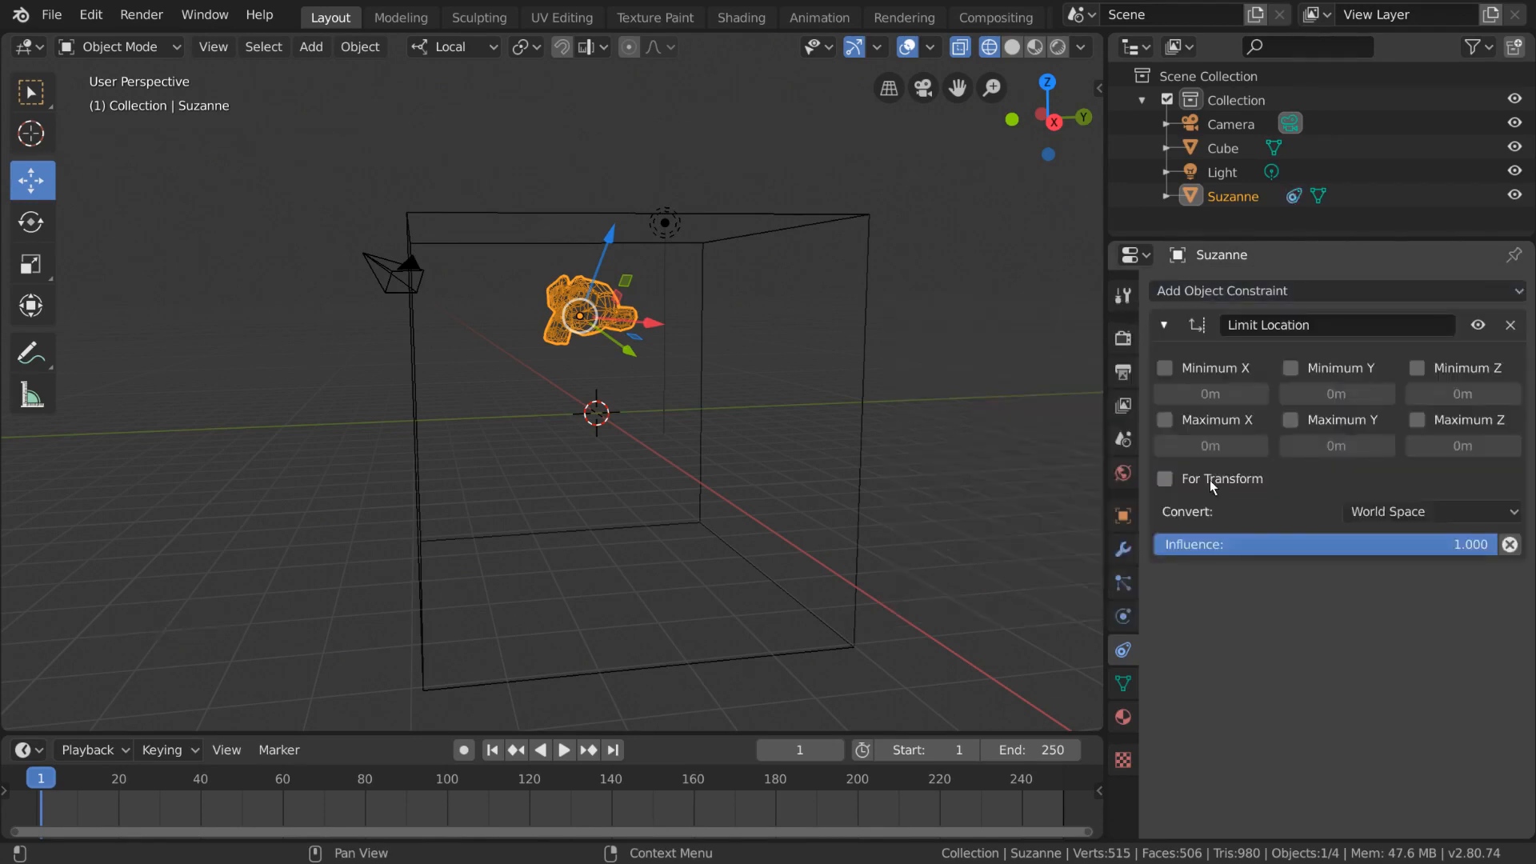
middle_click_drag(654, 429, 664, 464)
key("g")
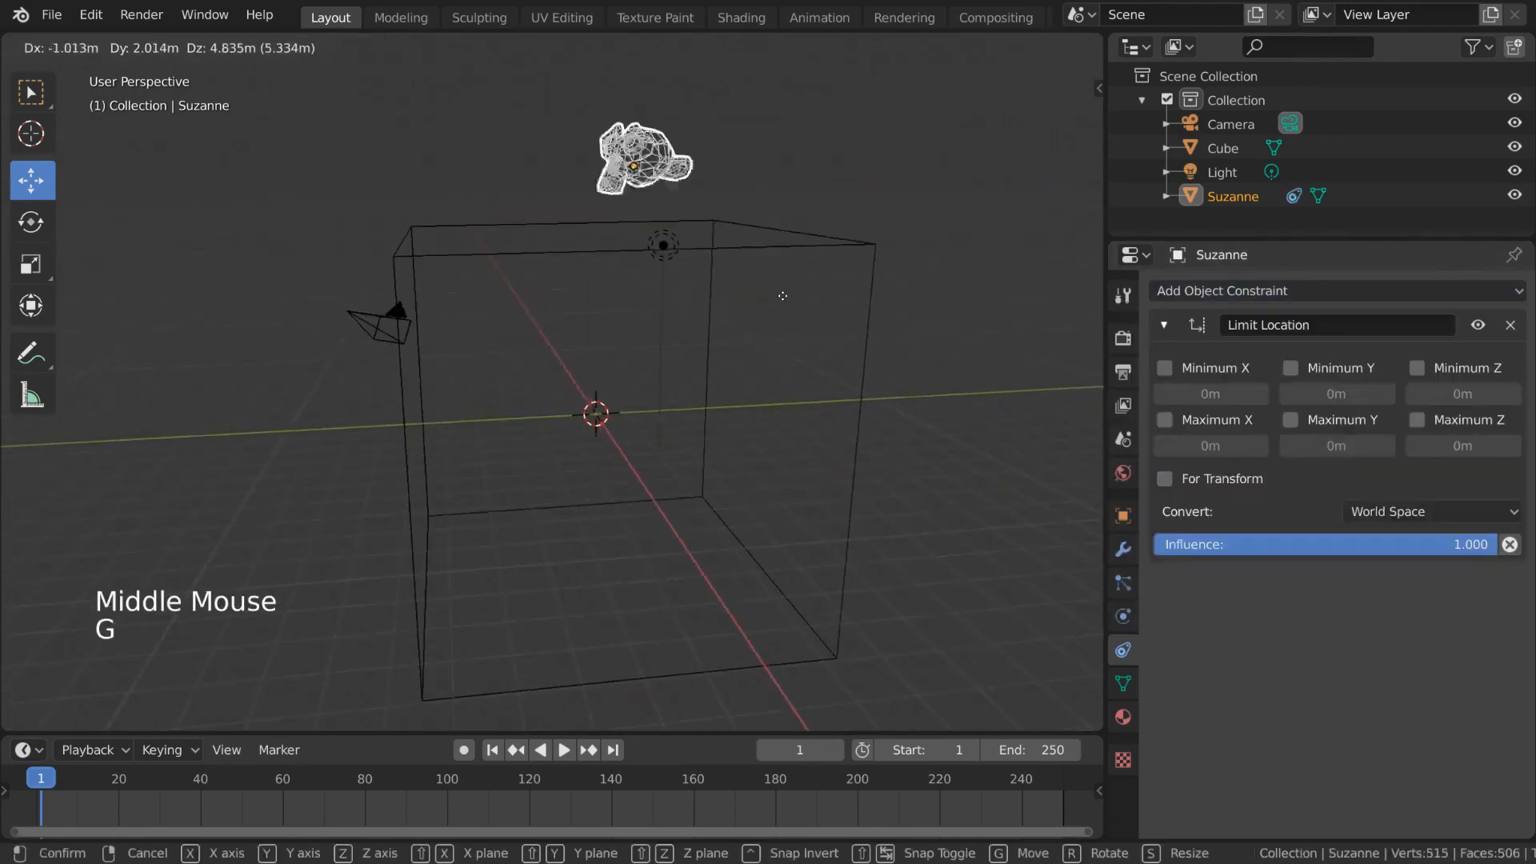
right_click(782, 464)
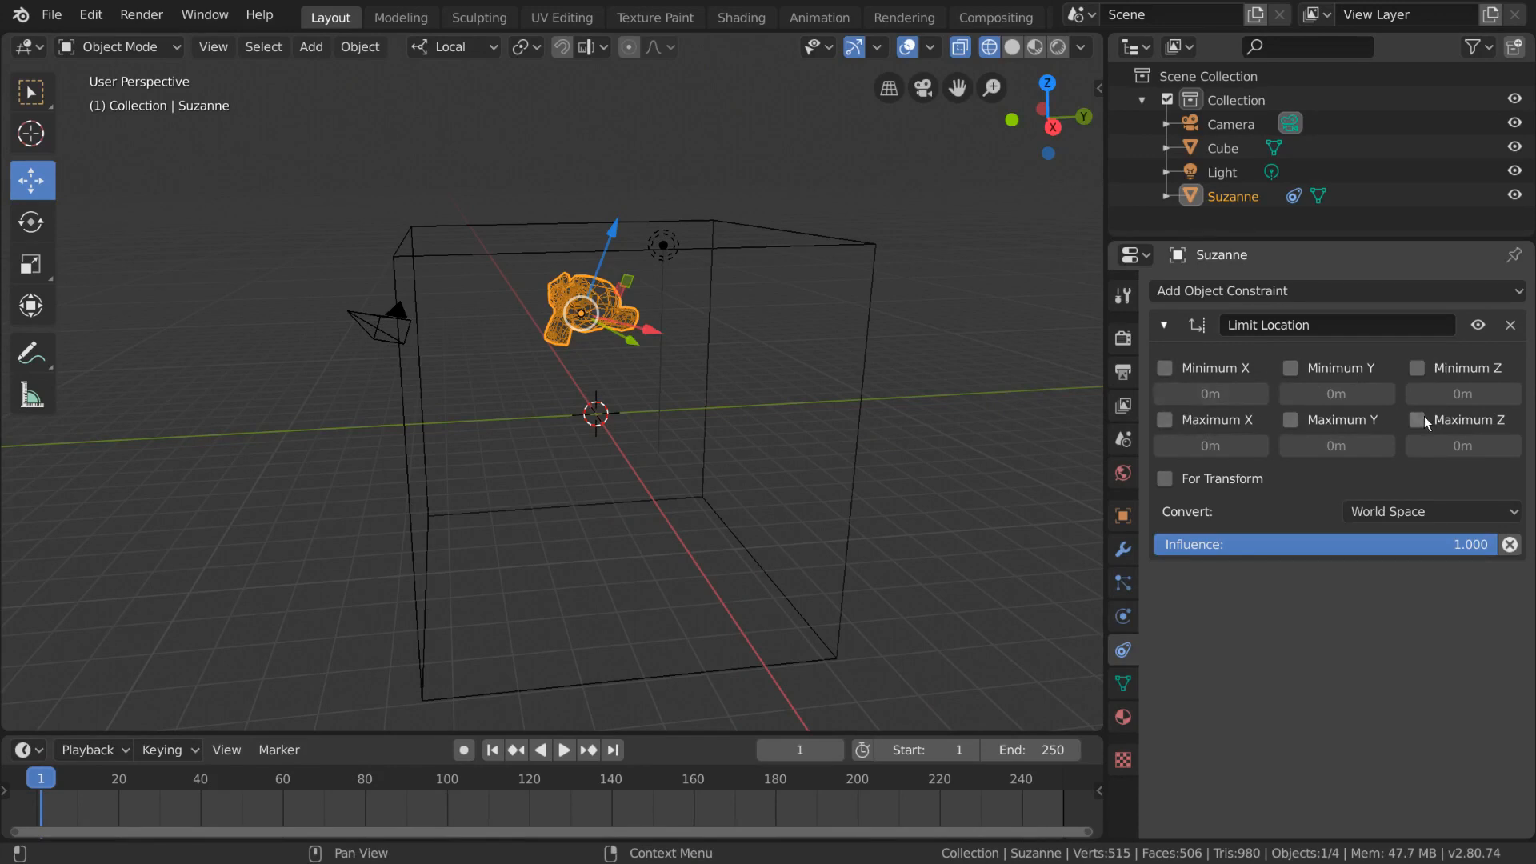
Enable the minimum and maximum X, Y and Z limits in the monkey head's Limit Location constraint.
middle_click_drag(596, 432, 640, 416)
left_click(1209, 418)
left_click(1217, 367)
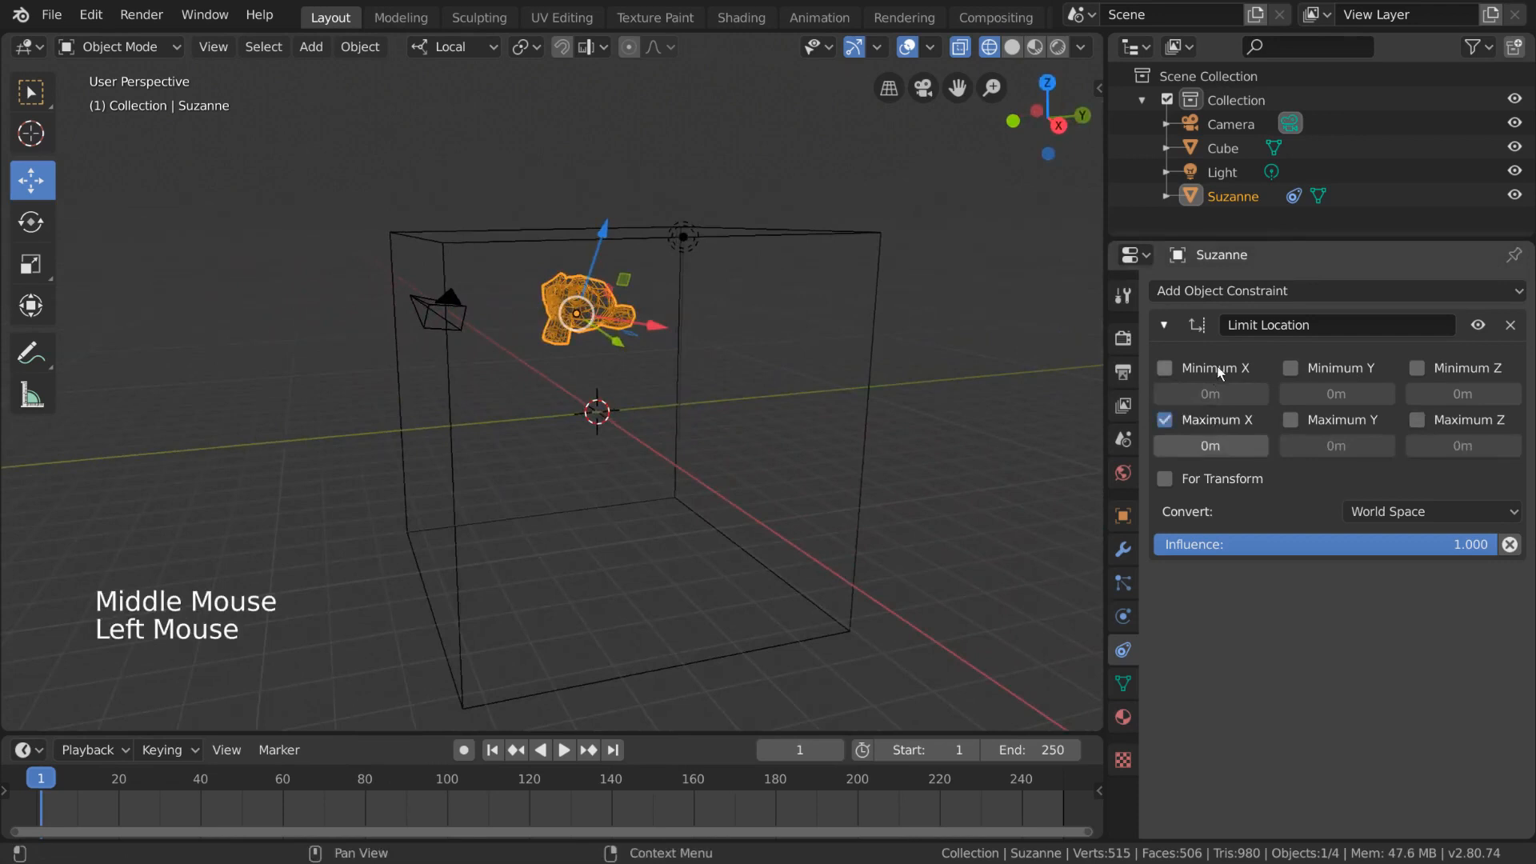
left_click(1351, 366)
left_click(1425, 420)
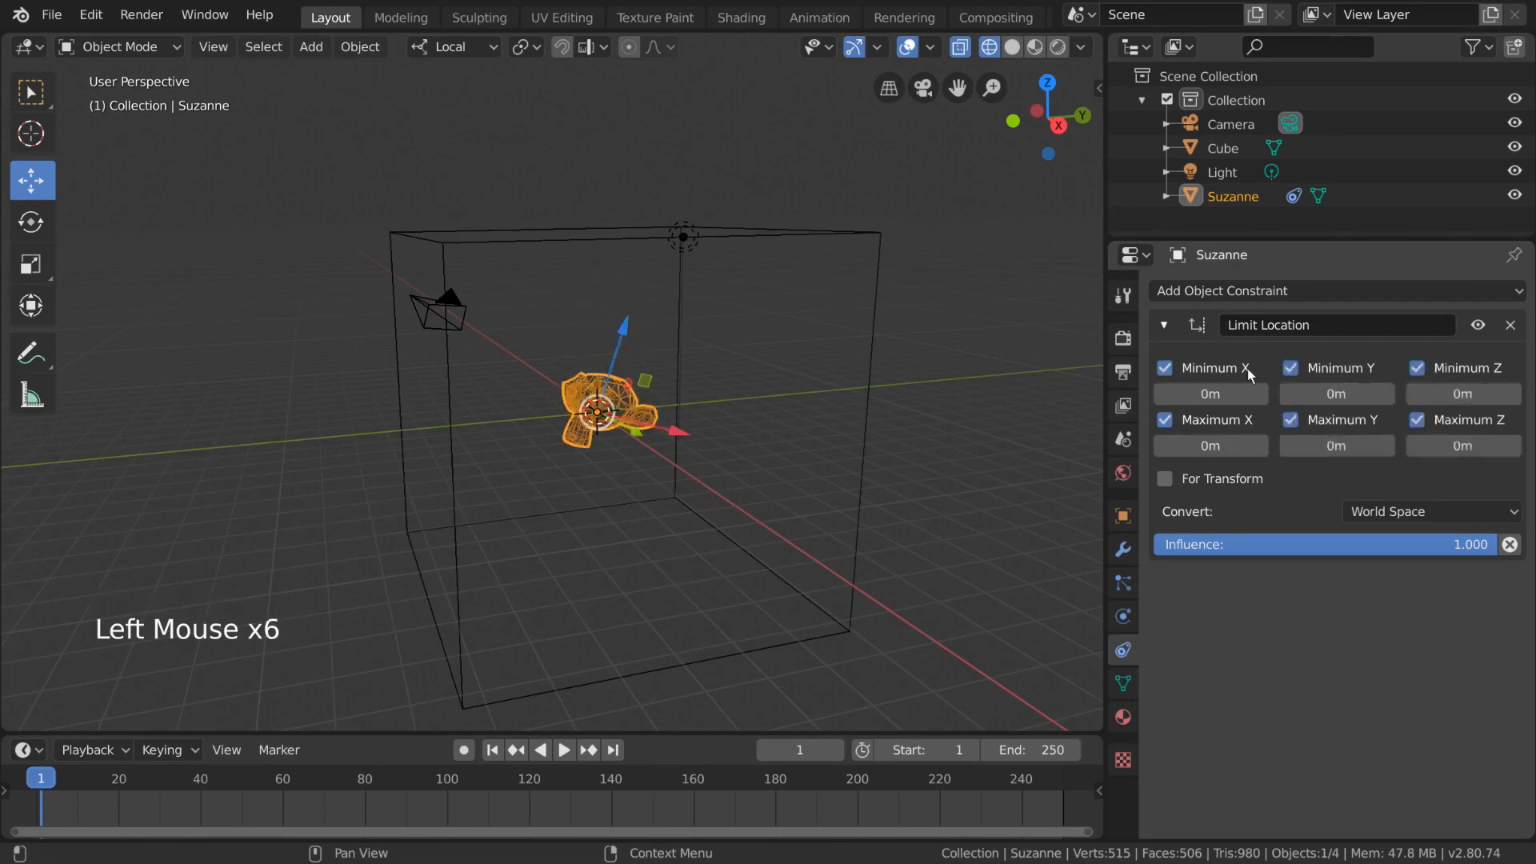
Try moving the monkey head with all the location limits set to 0 m.
middle_click_drag(868, 378, 820, 357)
key("g")
left_click(519, 264)
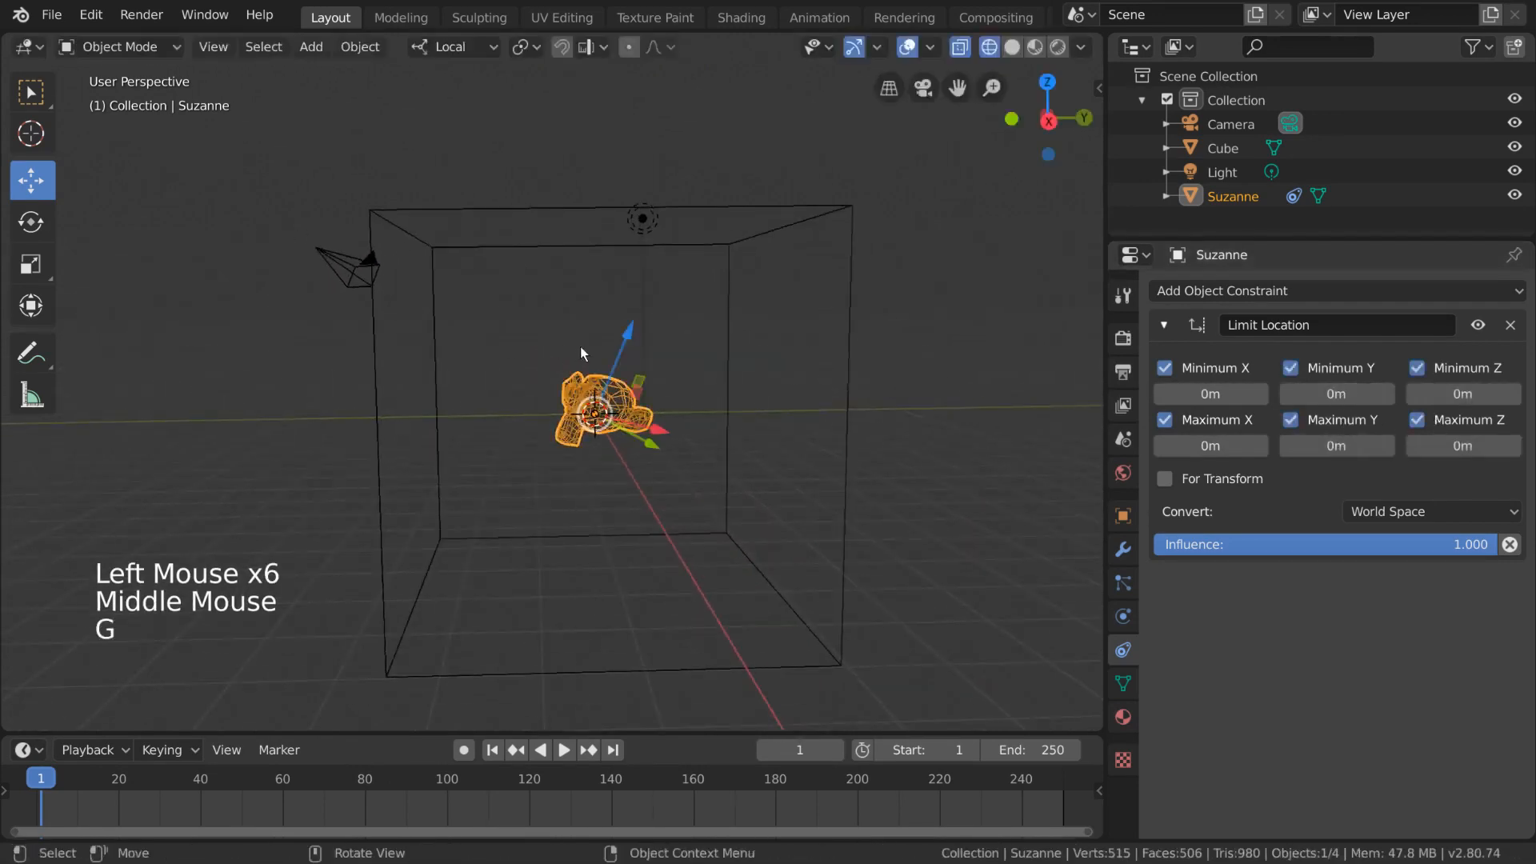
left_click(800, 402)
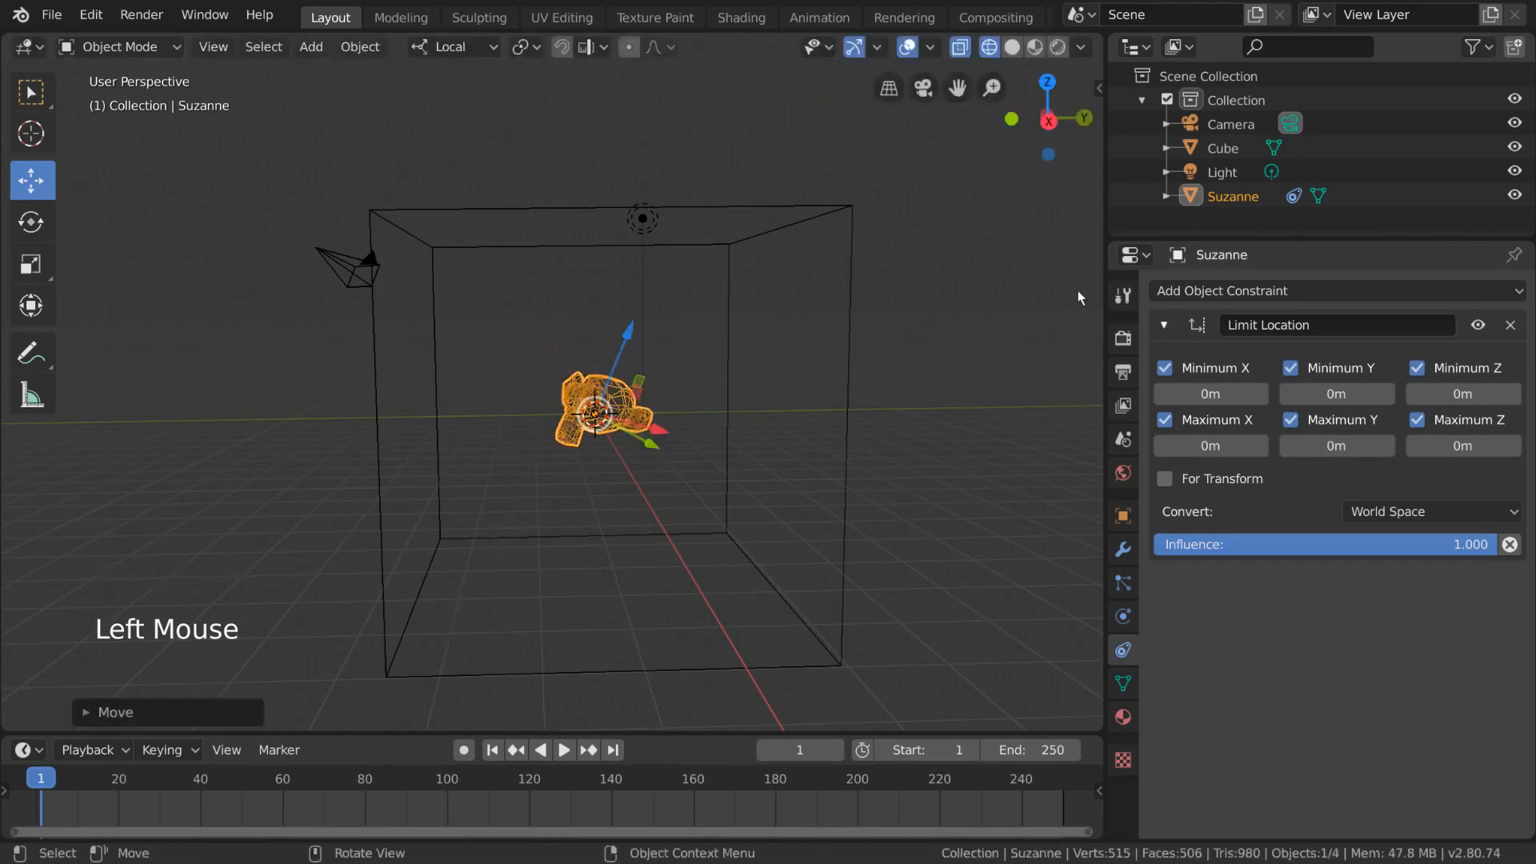
Set the Limit Location maximum Z to 3.2 m and move the monkey head up to that limit.
mouse_move(1441, 446)
left_mouse_down()
mouse_move(1508, 446)
mouse_move(1443, 445)
left_mouse_up()
key("g")
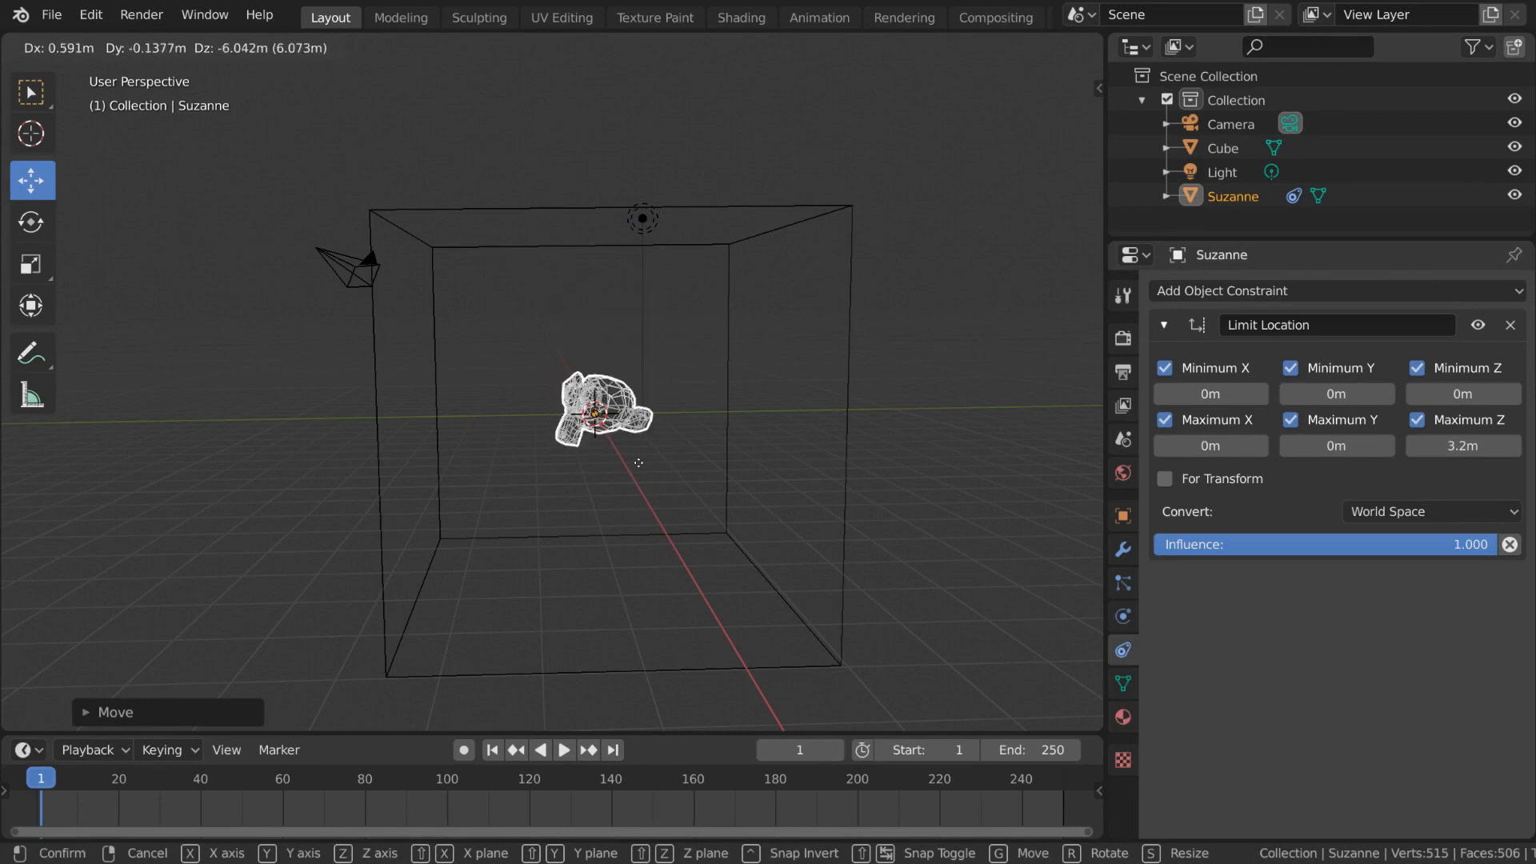
left_click(621, 340)
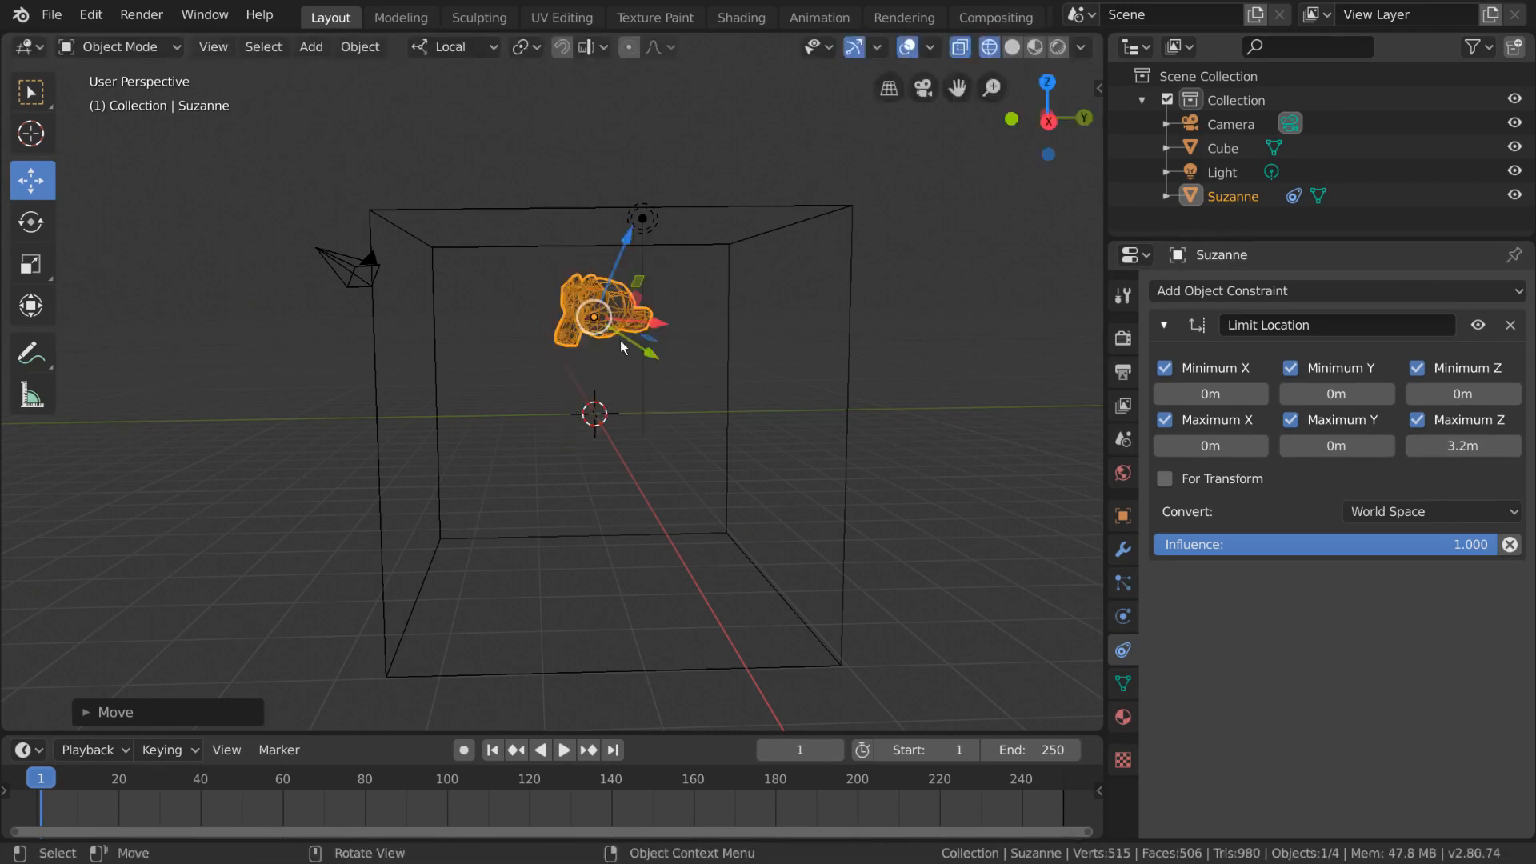
middle_click_drag(621, 339, 654, 370)
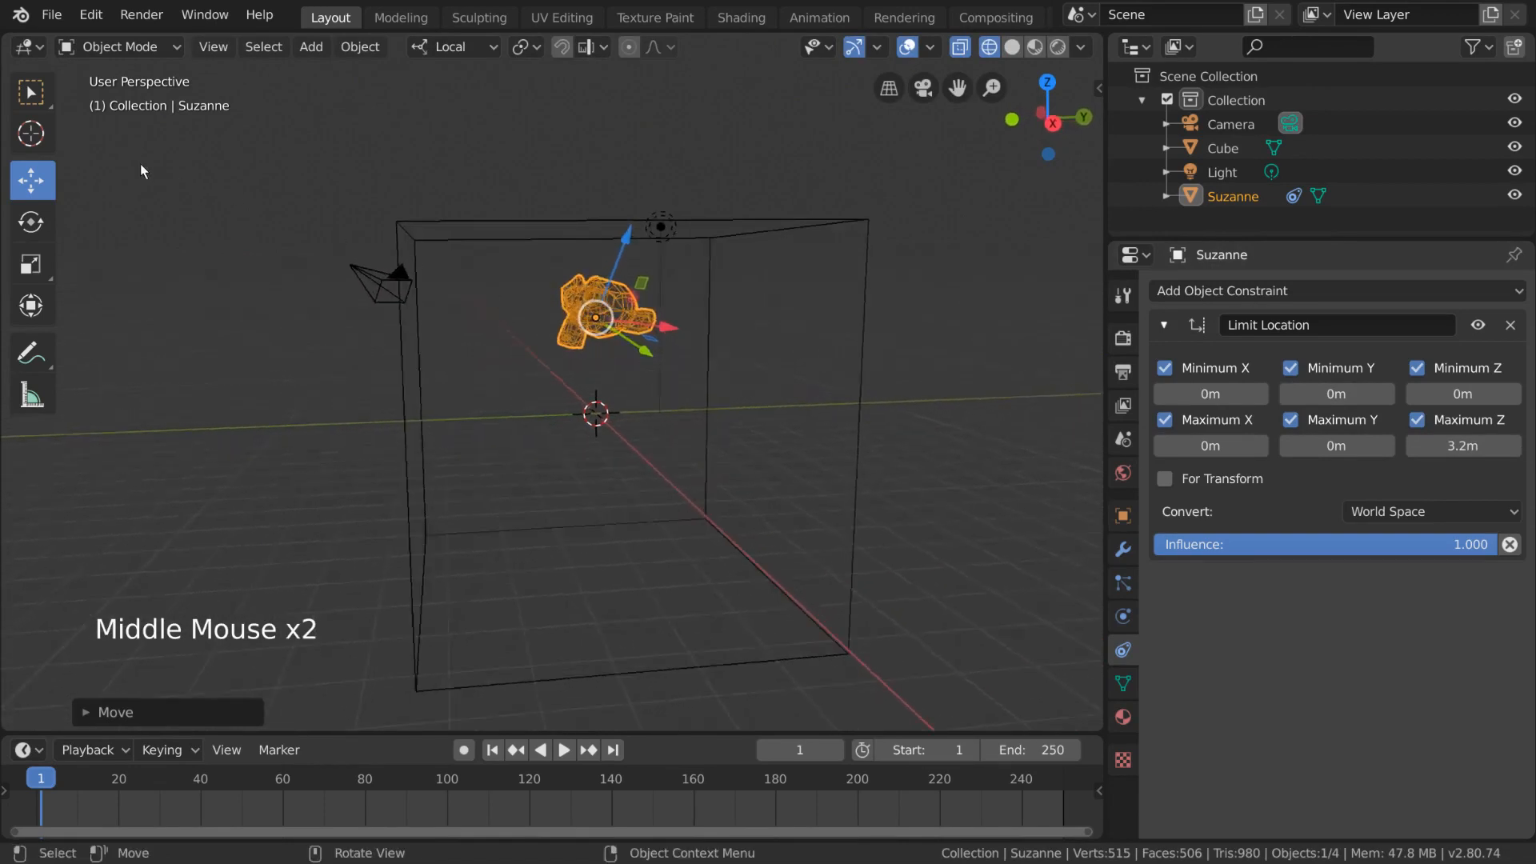
Change the transform orientation to Global for the monkey head.
left_click(451, 49)
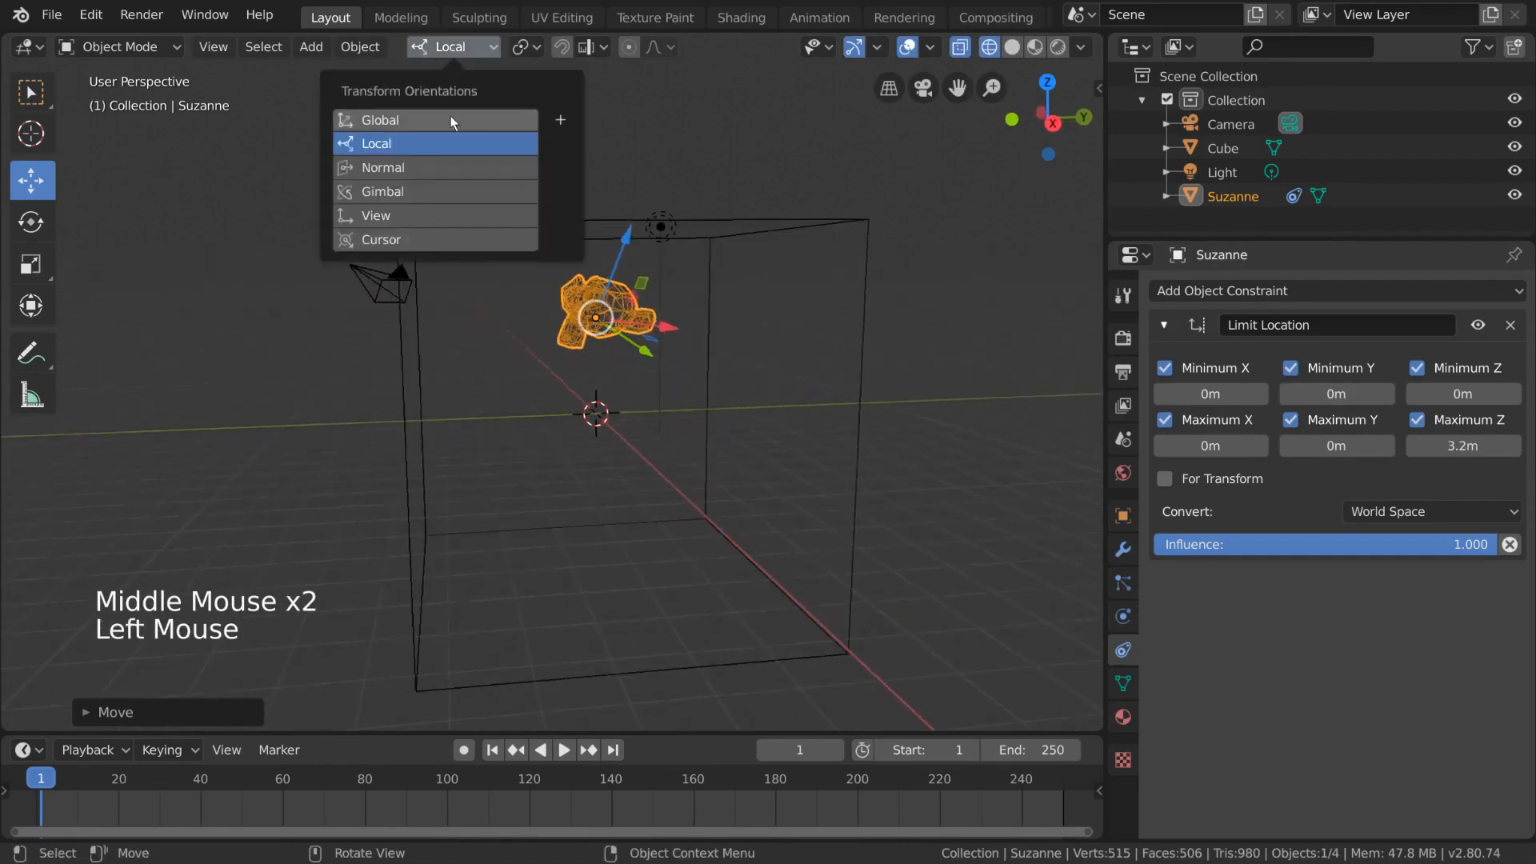
left_click(450, 117)
scroll(801, 252, "up", 2)
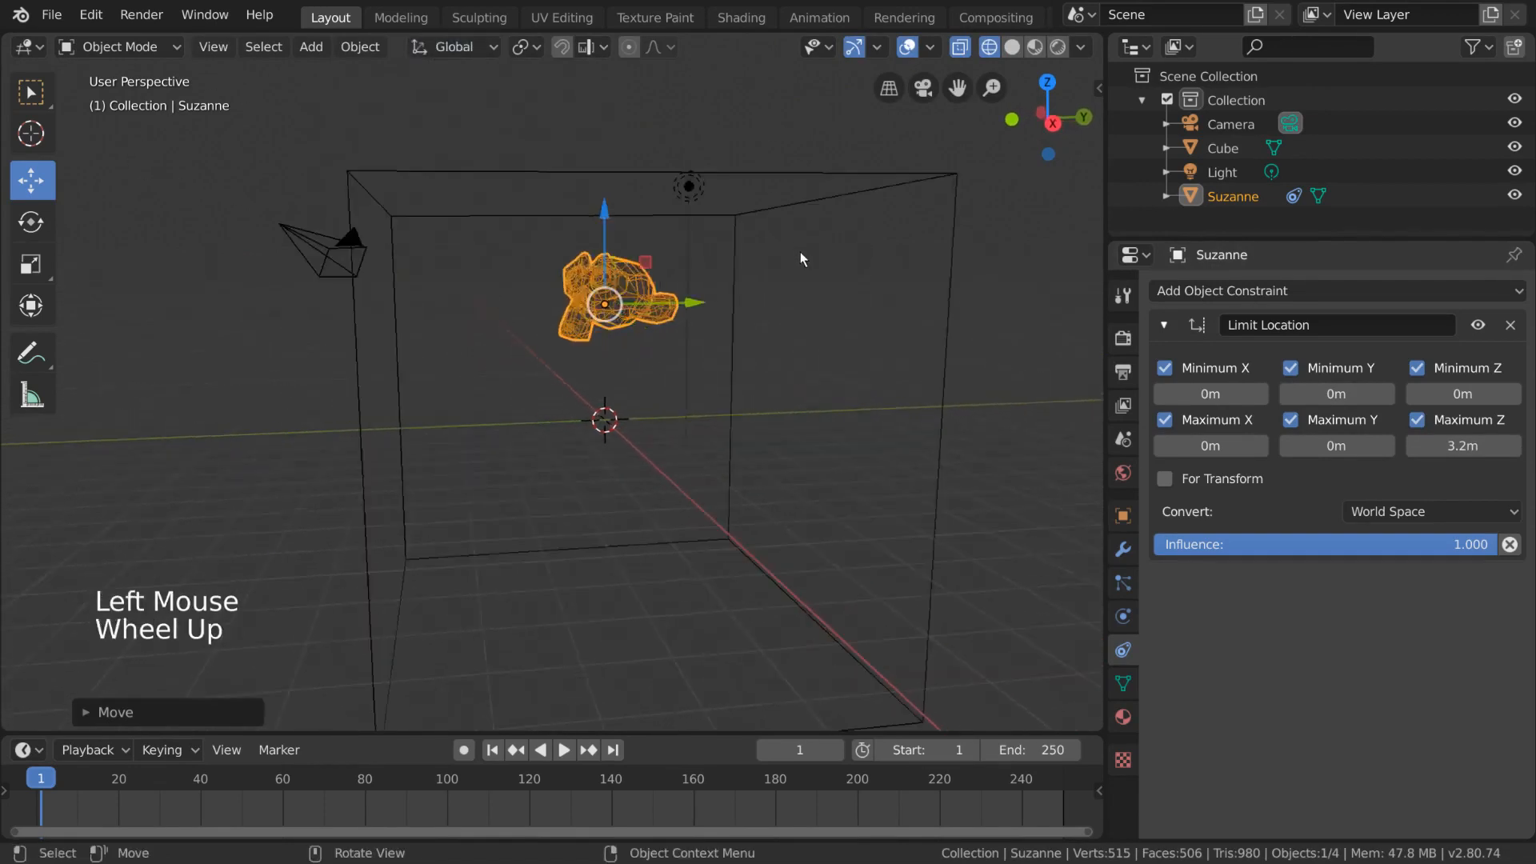
Move the monkey head vertically along Z against the 3.2 m maximum and bring it slightly down.
middle_click_drag(757, 256, 725, 269, "shift")
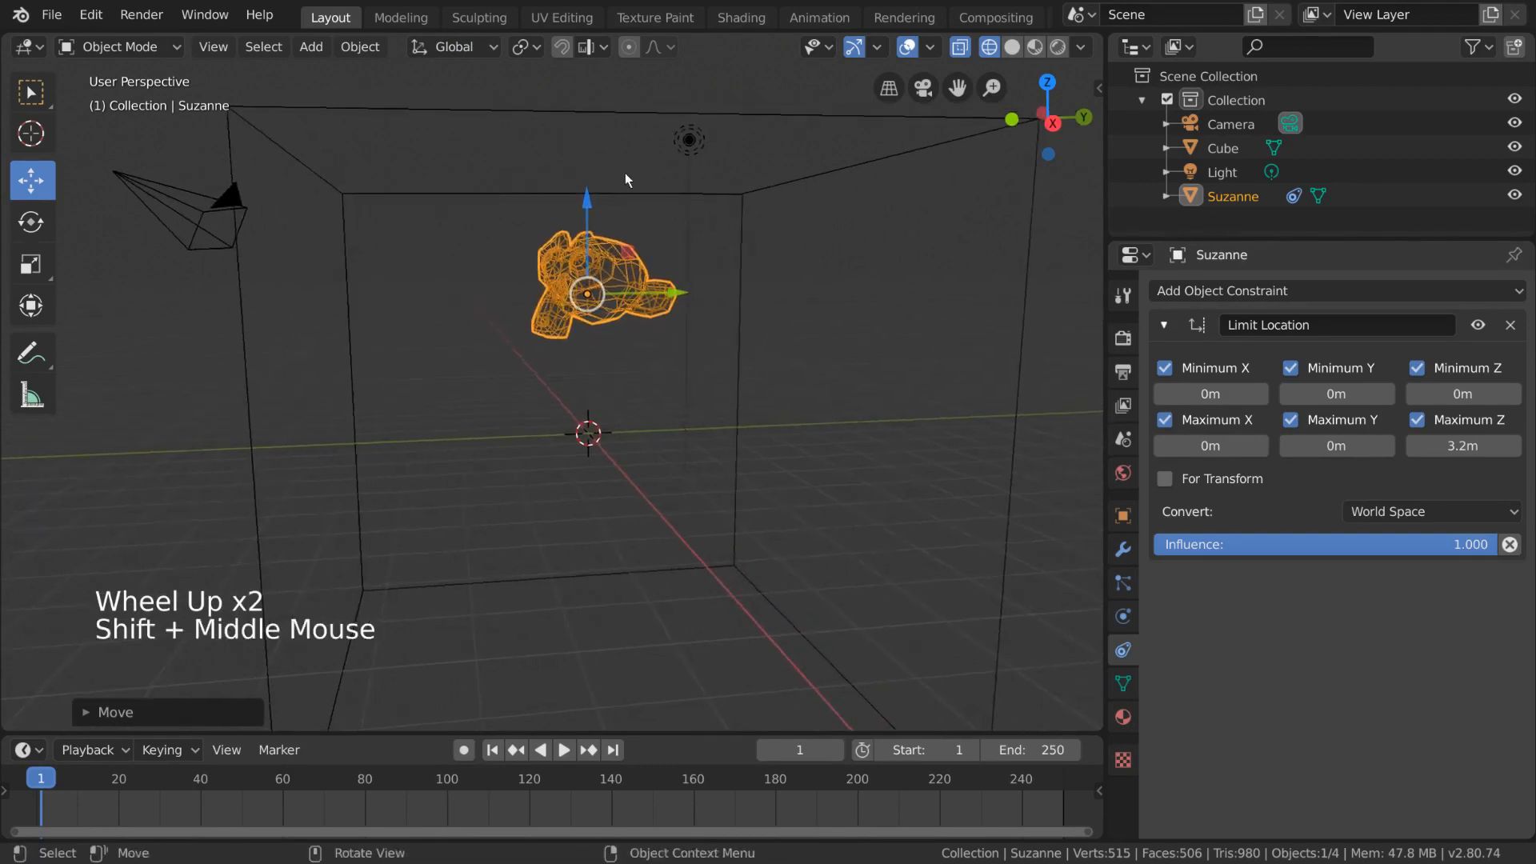
left_click_drag(592, 203, 594, 160)
left_click(597, 247)
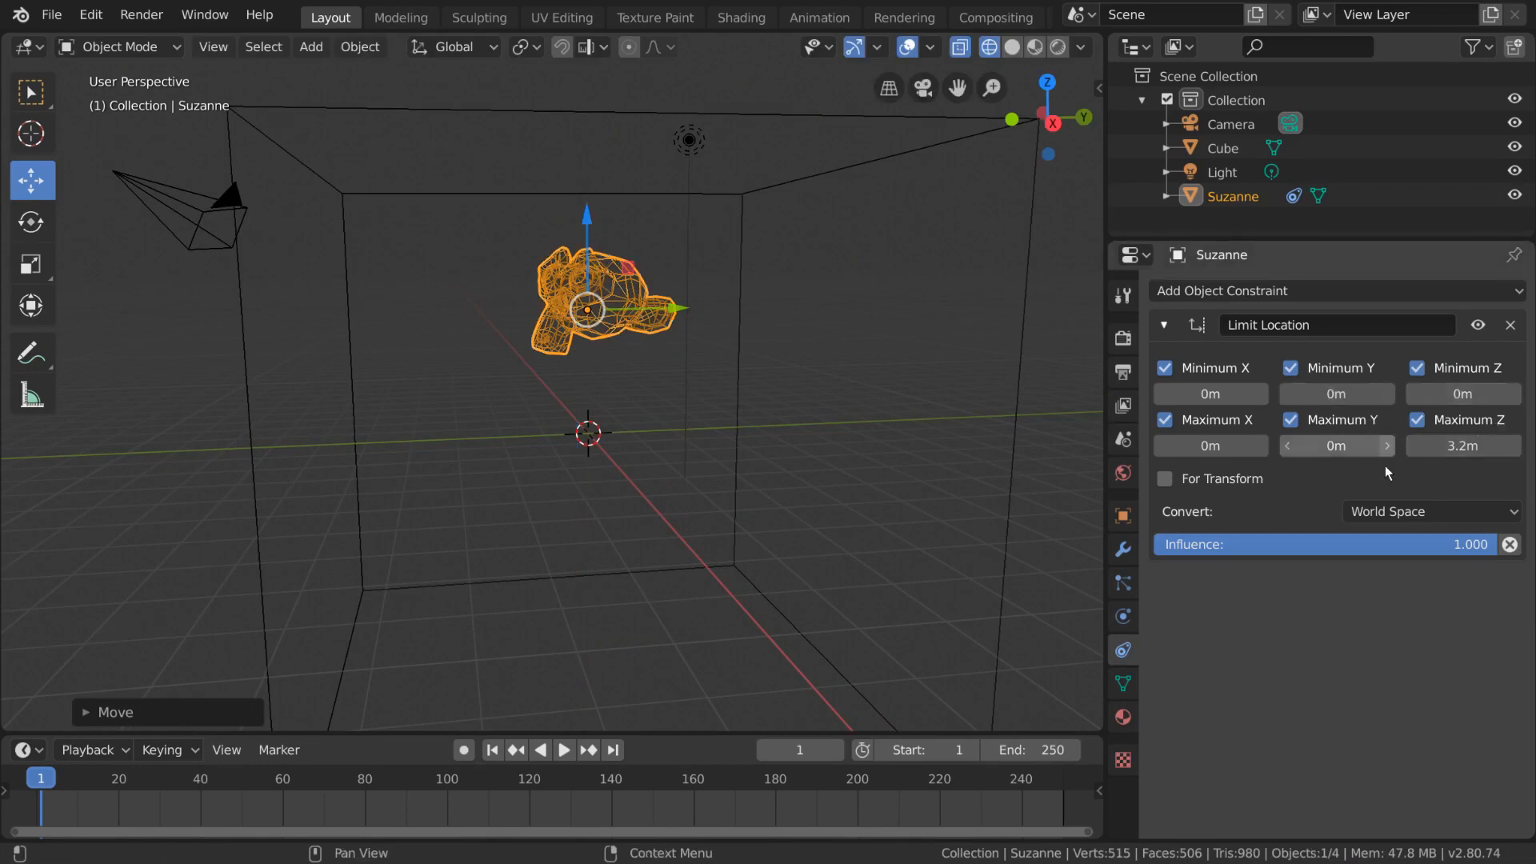
Turn off the Maximum Z limit in Limit Location and try moving the monkey head upward without it.
left_click(1417, 420)
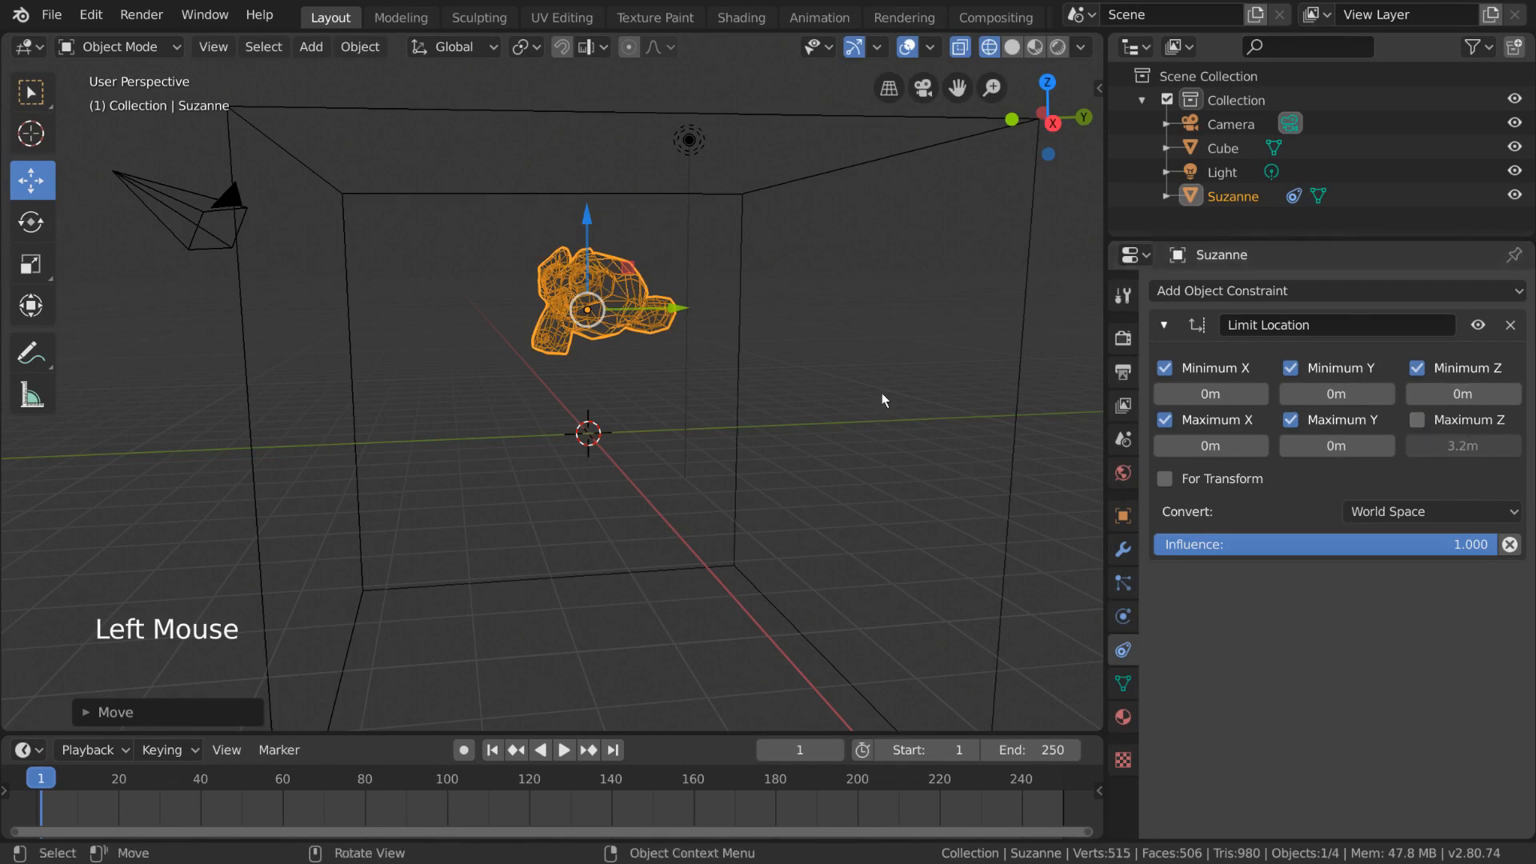
key("g")
right_click(841, 368)
scroll(841, 374, "down", 5)
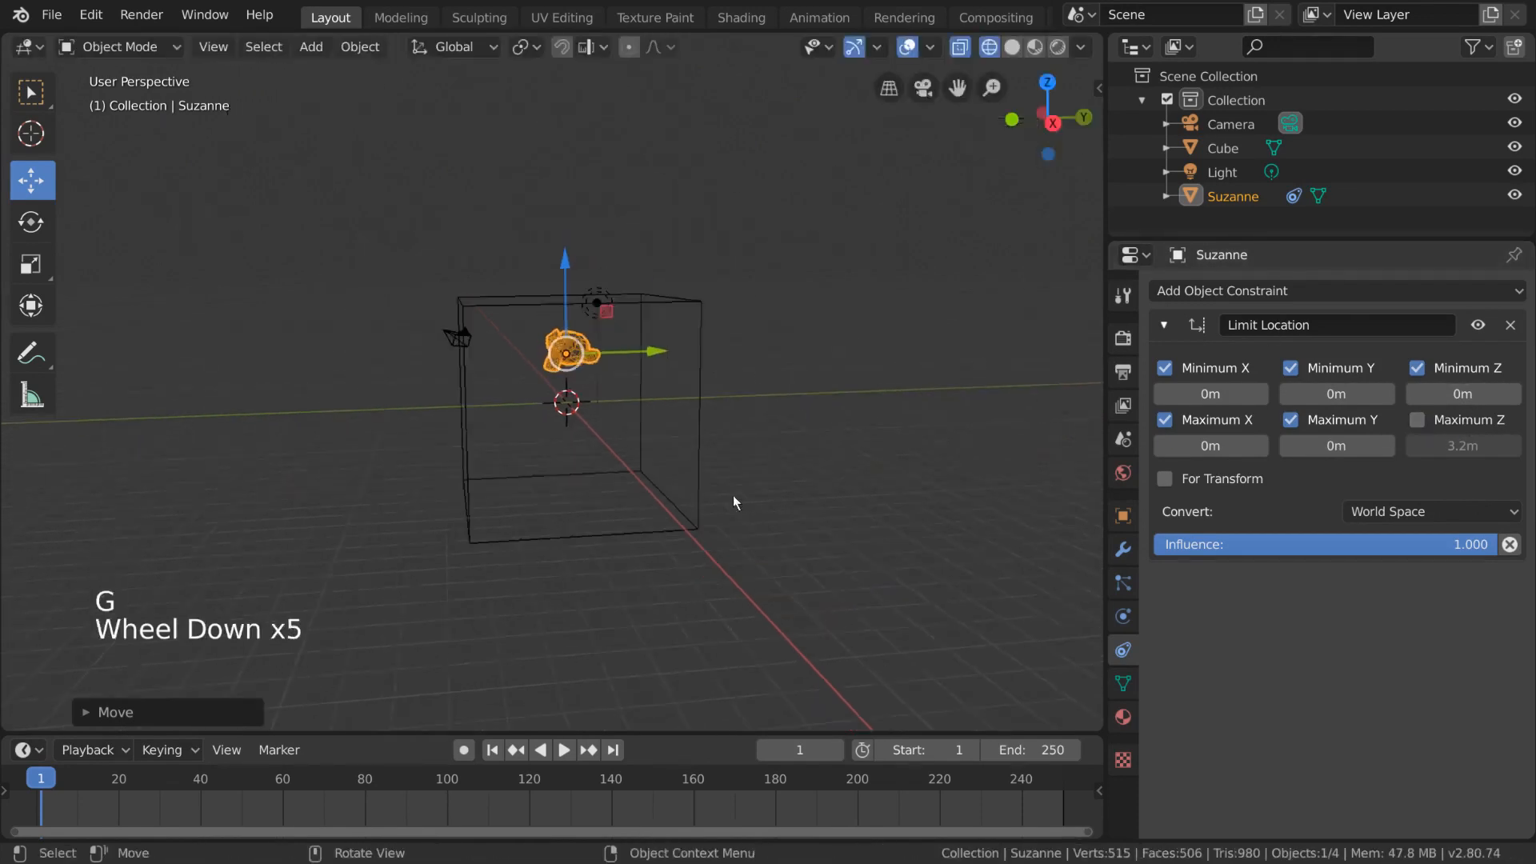
key("g")
right_click(777, 383)
scroll(777, 382, "down", 3)
scroll(723, 405, "up", 6)
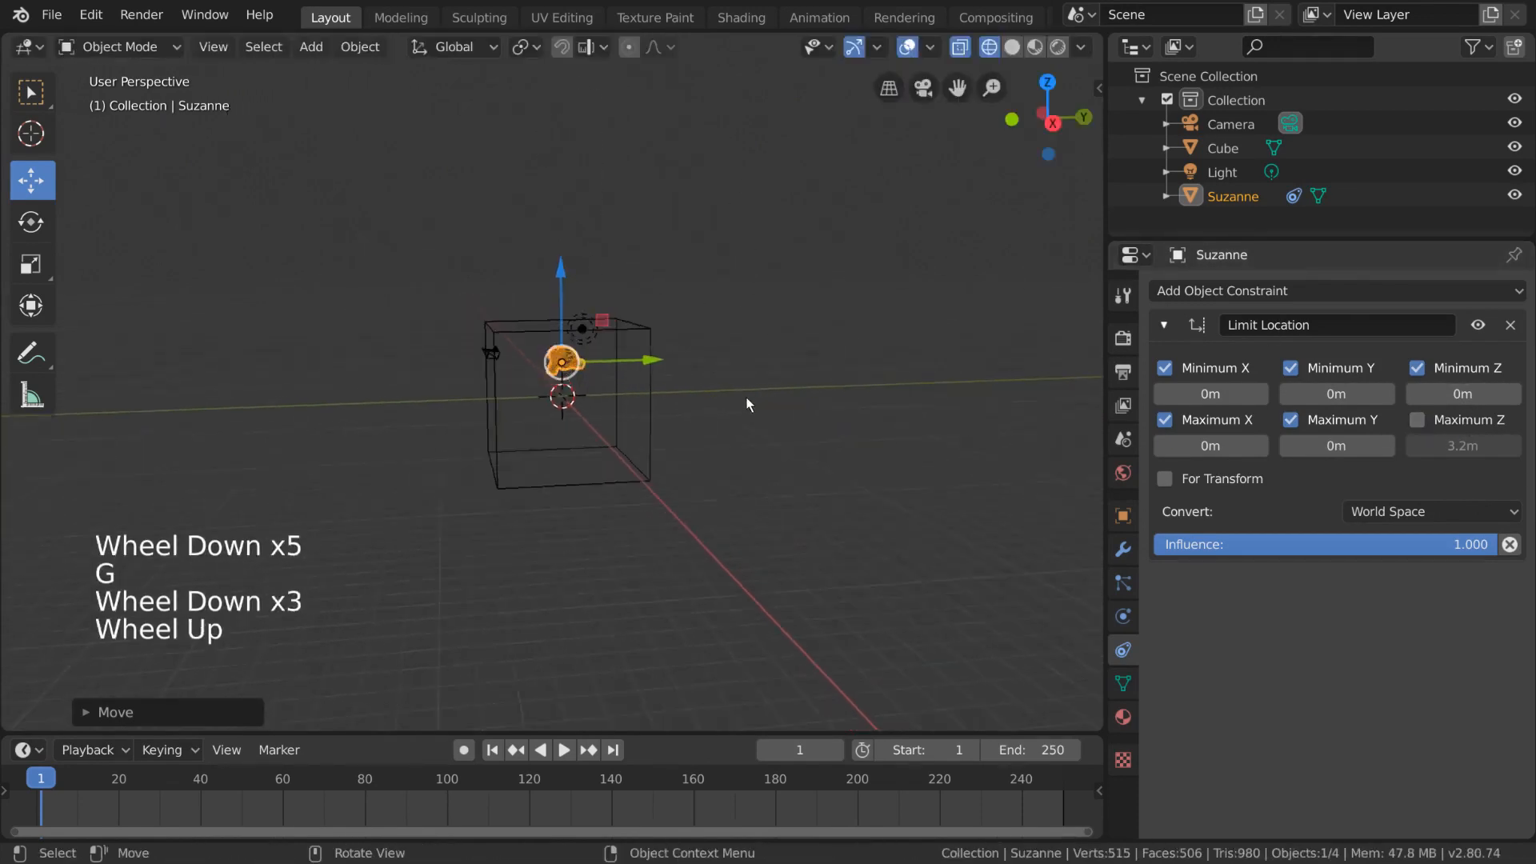
middle_click_drag(724, 405, 789, 395)
key("g")
left_click(697, 353)
key("g")
left_click(730, 347)
Re-enable the Maximum Z limit of the monkey head's Limit Location constraint and set it to 4.7 m.
left_click(1418, 420)
scroll(804, 387, "up", 1)
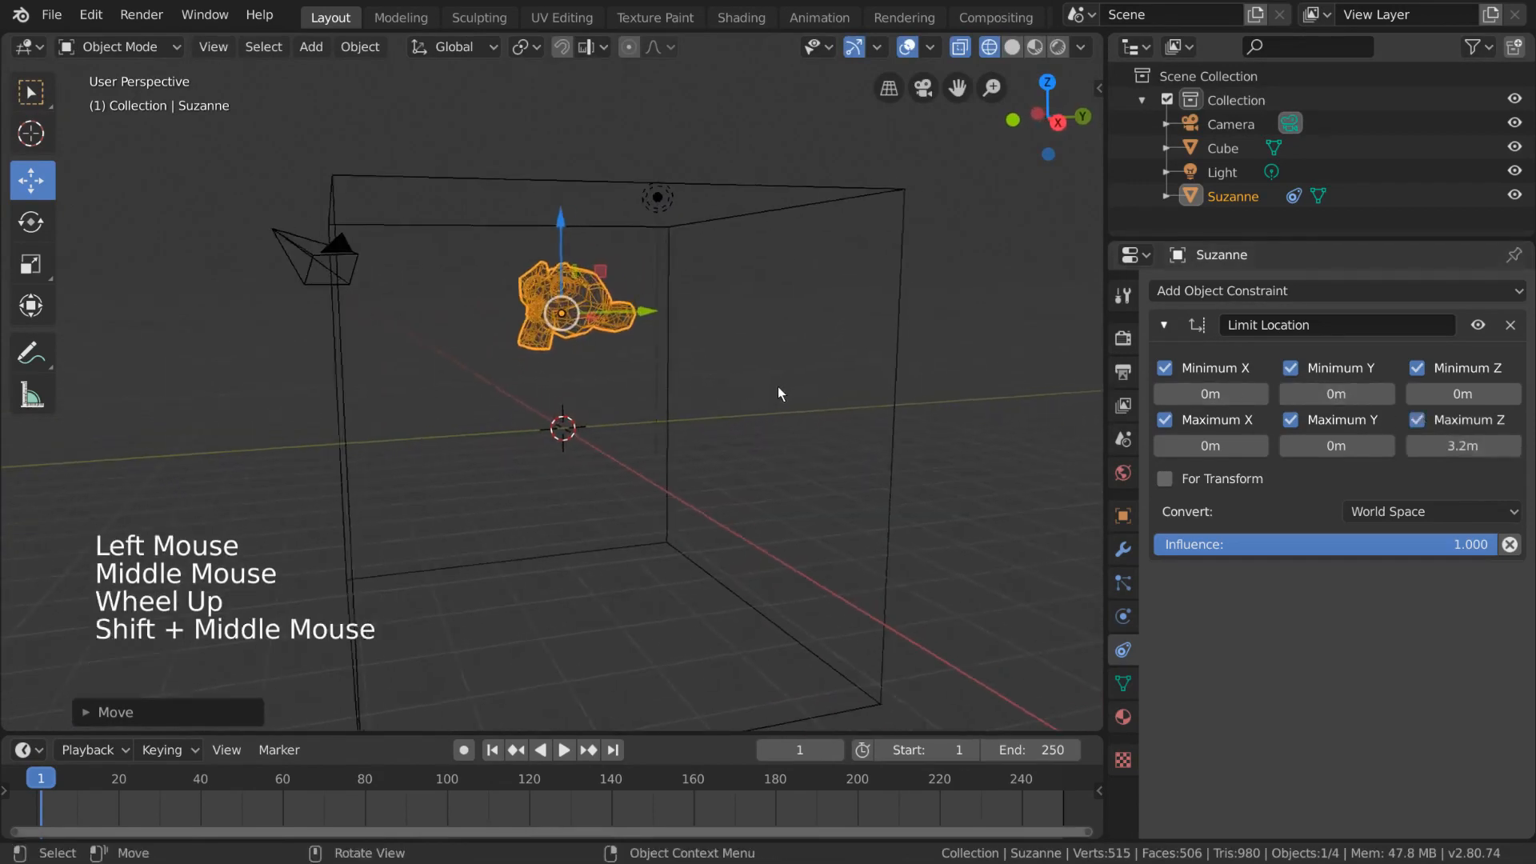
left_click(1514, 446)
mouse_move(1462, 445)
left_mouse_down()
mouse_move(1491, 446)
mouse_move(1437, 446)
mouse_move(1490, 446)
left_mouse_up()
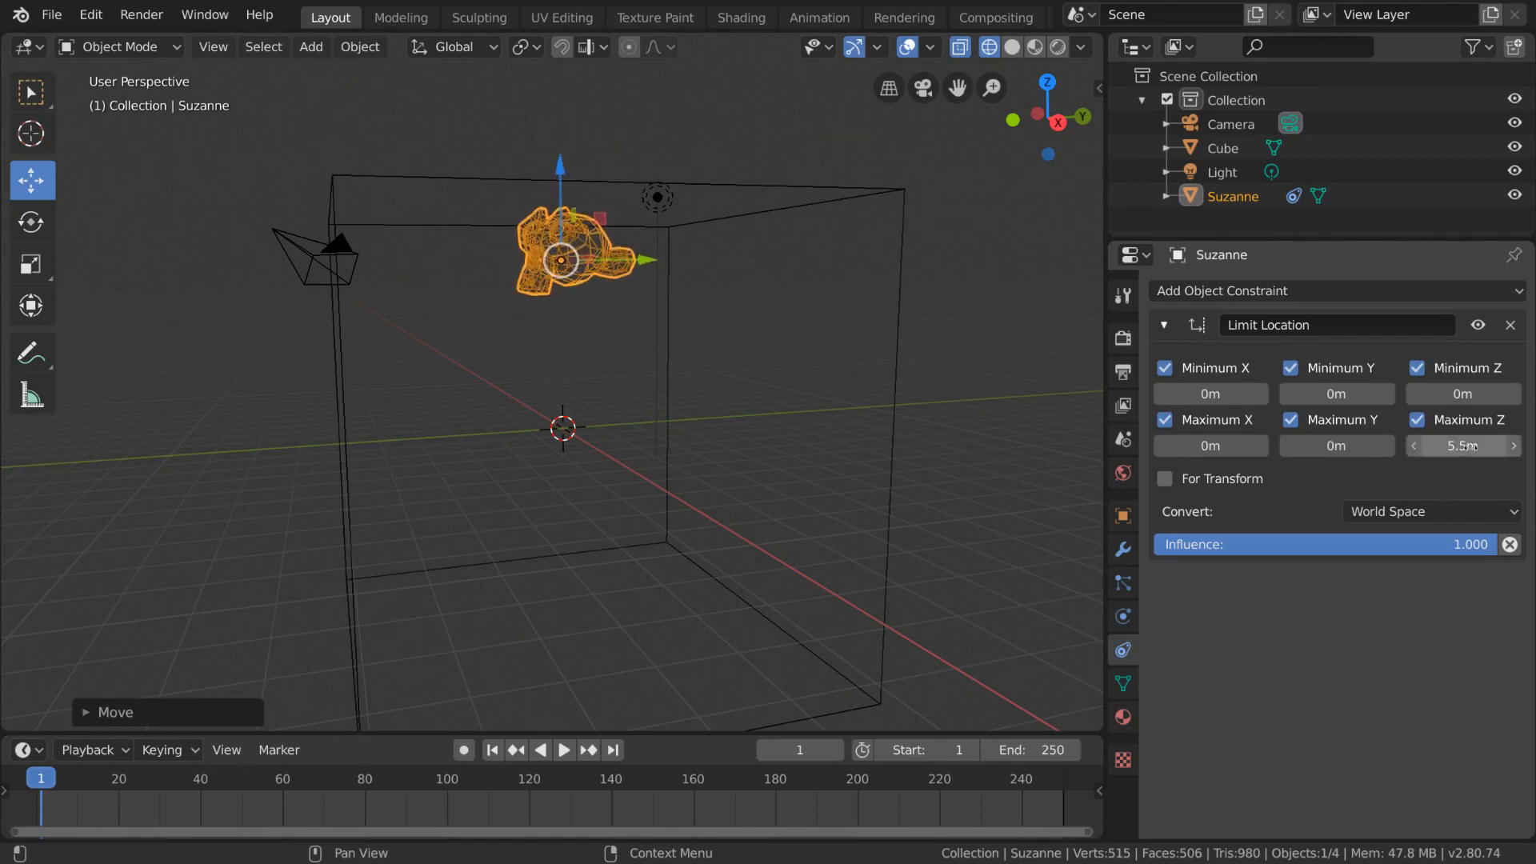
left_click(1414, 446)
left_click(1414, 446)
left_click(1414, 446)
left_click(1414, 446)
left_click(1414, 446)
left_click(1414, 446)
left_click(1414, 446)
left_click(1413, 446)
left_click(1414, 446)
left_click(1414, 445)
left_click(1414, 446)
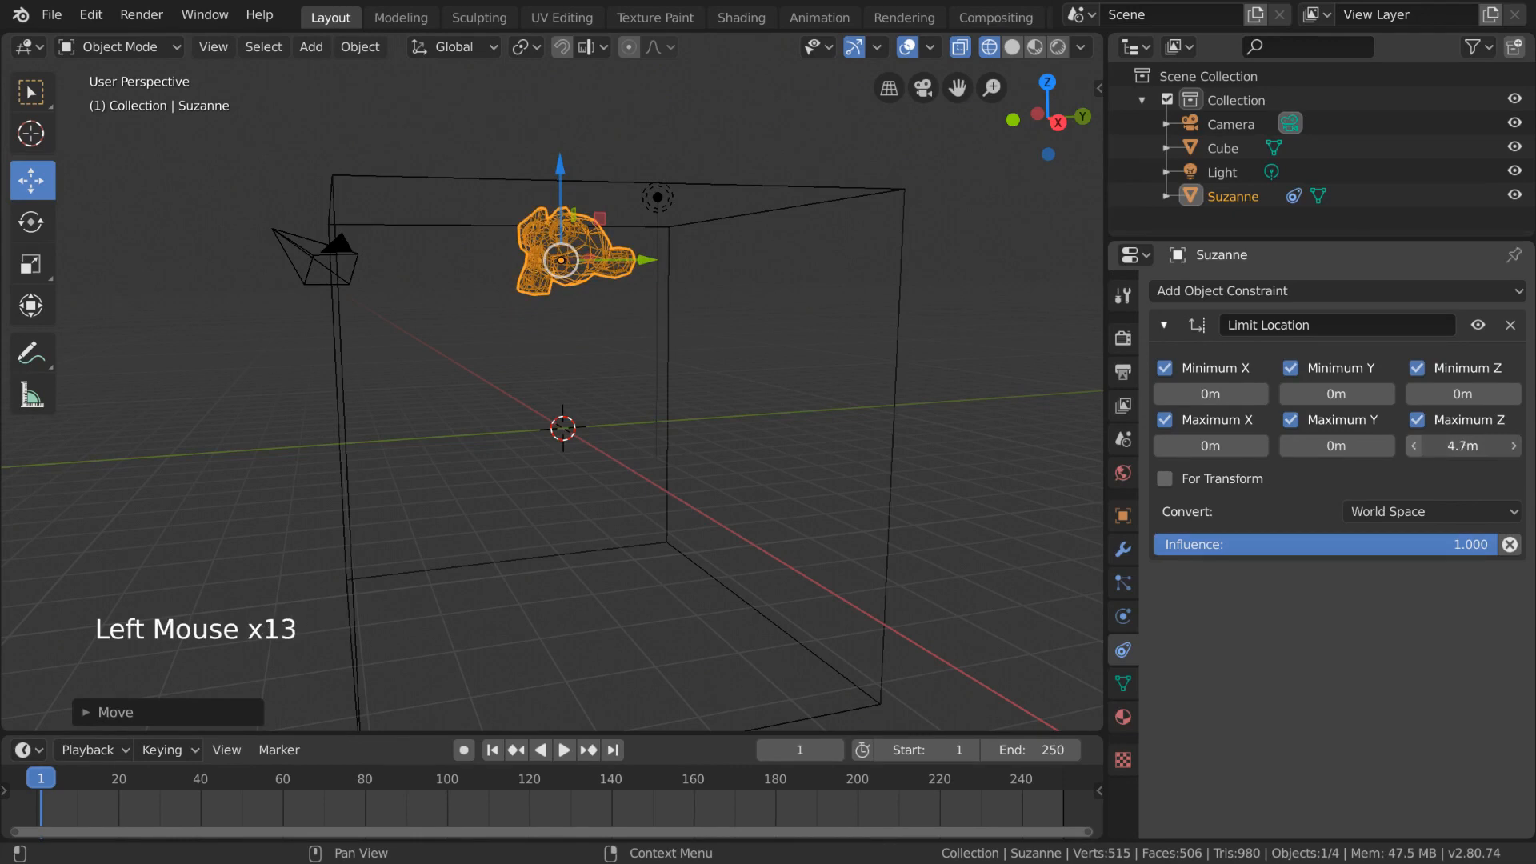
left_click(1414, 446)
left_click(1414, 446)
left_click(1414, 446)
left_click(1414, 446)
left_click(1414, 445)
left_click(1513, 447)
left_click(1514, 447)
left_click(1513, 446)
left_click(1420, 446)
left_click(1420, 446)
left_click(1419, 447)
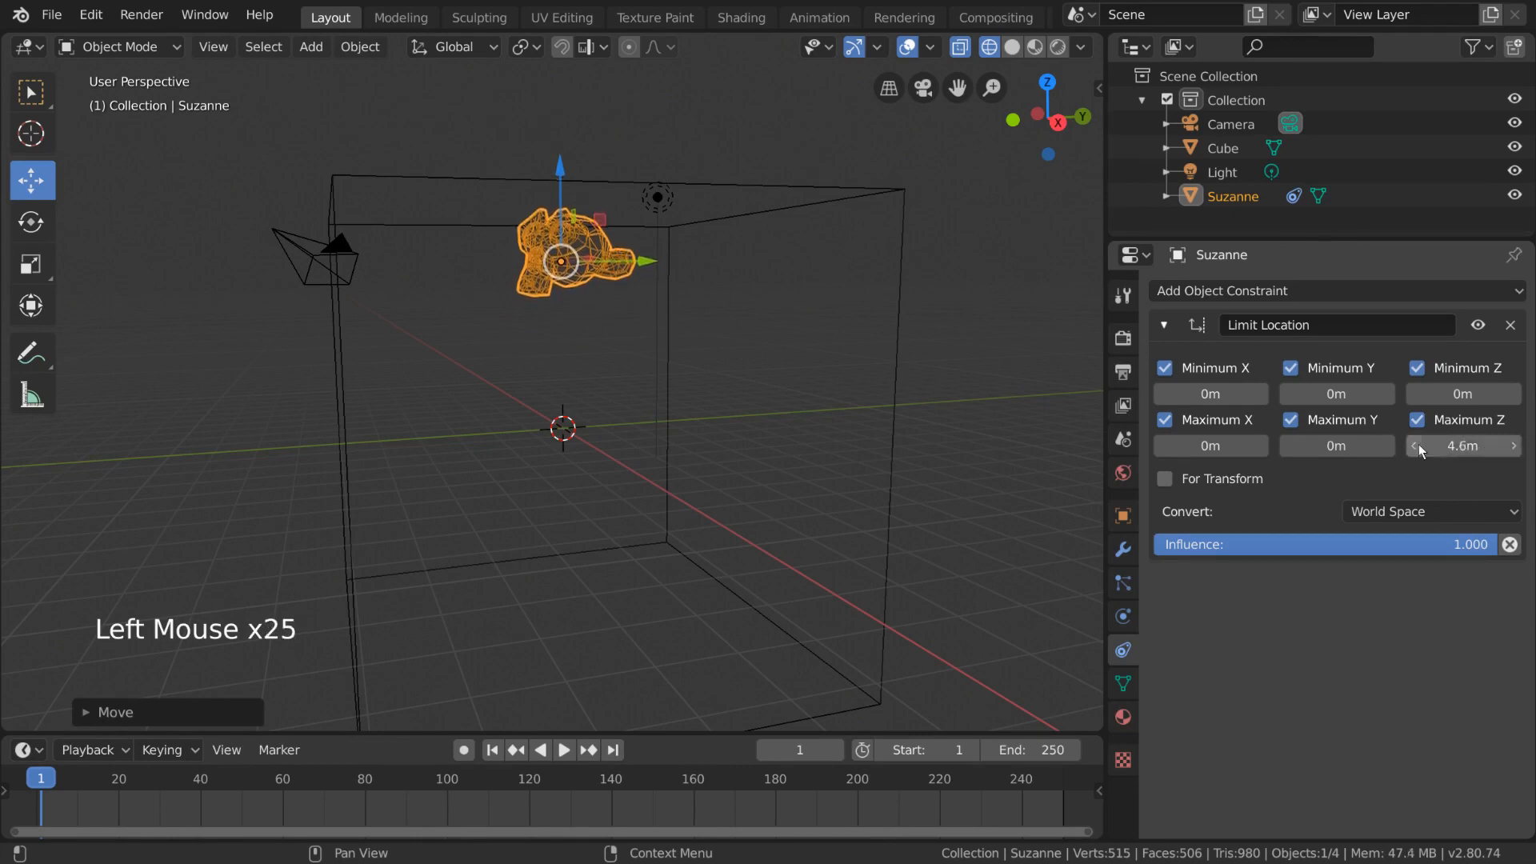
left_click(1513, 446)
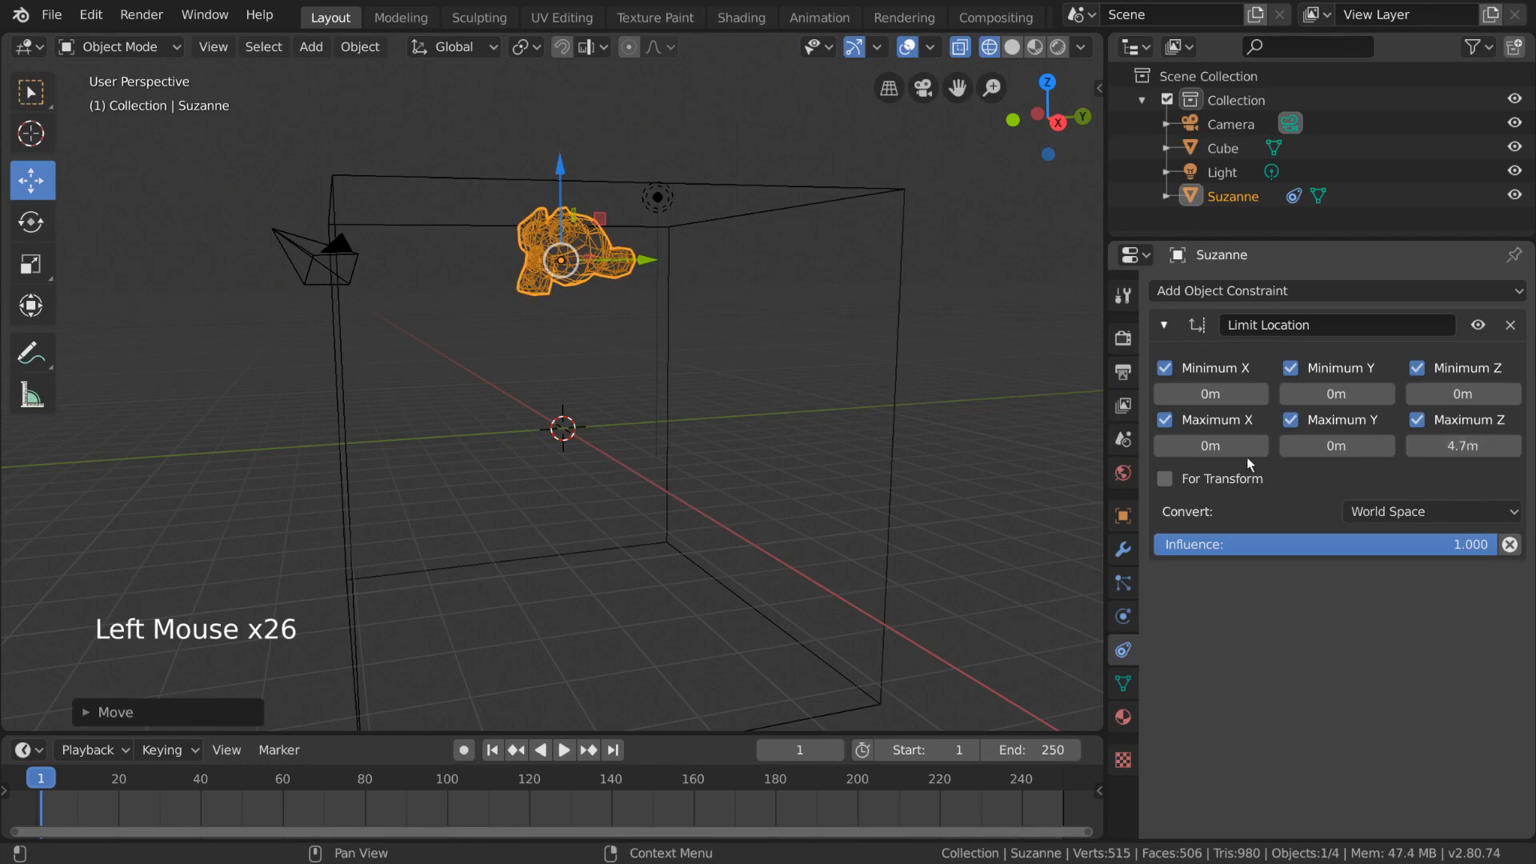
Copy the 4.7 m Maximum Z value into the Maximum Y and Maximum X limits.
middle_click_drag(926, 411, 942, 424)
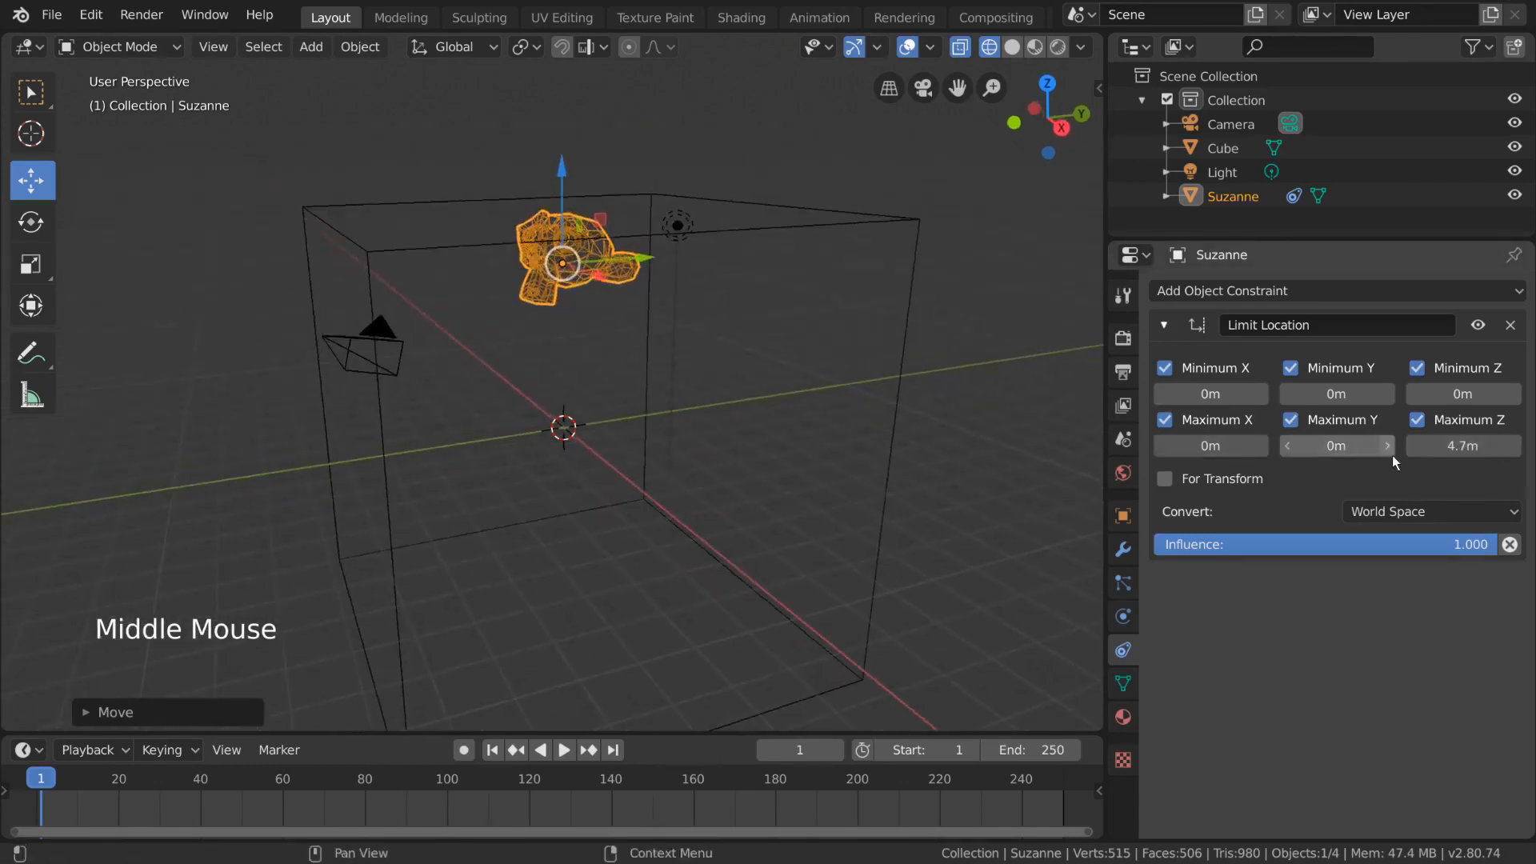
key("ctrl+c")
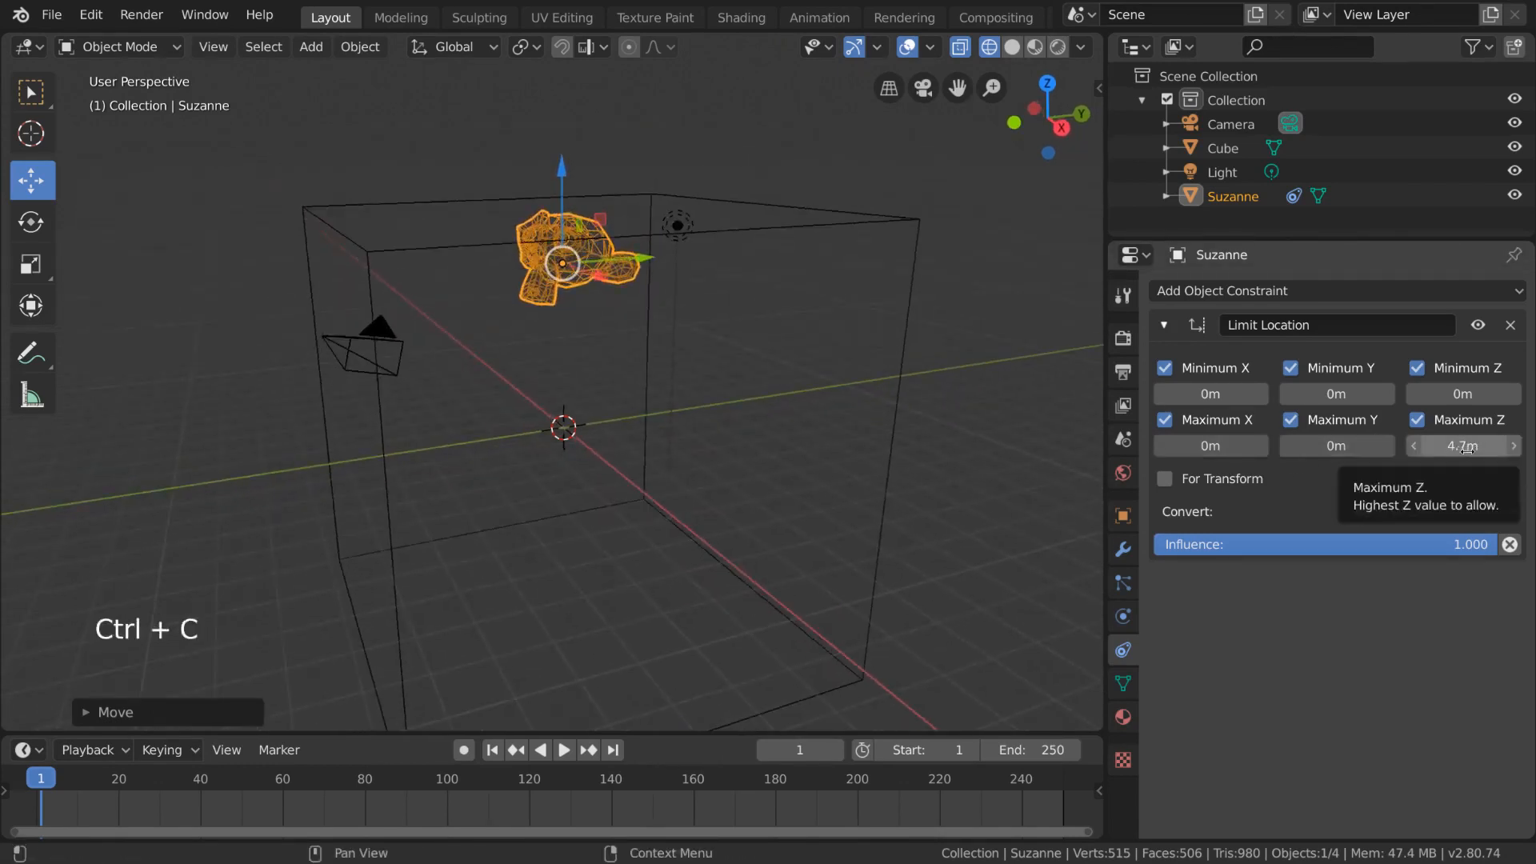
key("ctrl+v")
key("ctrl+v")
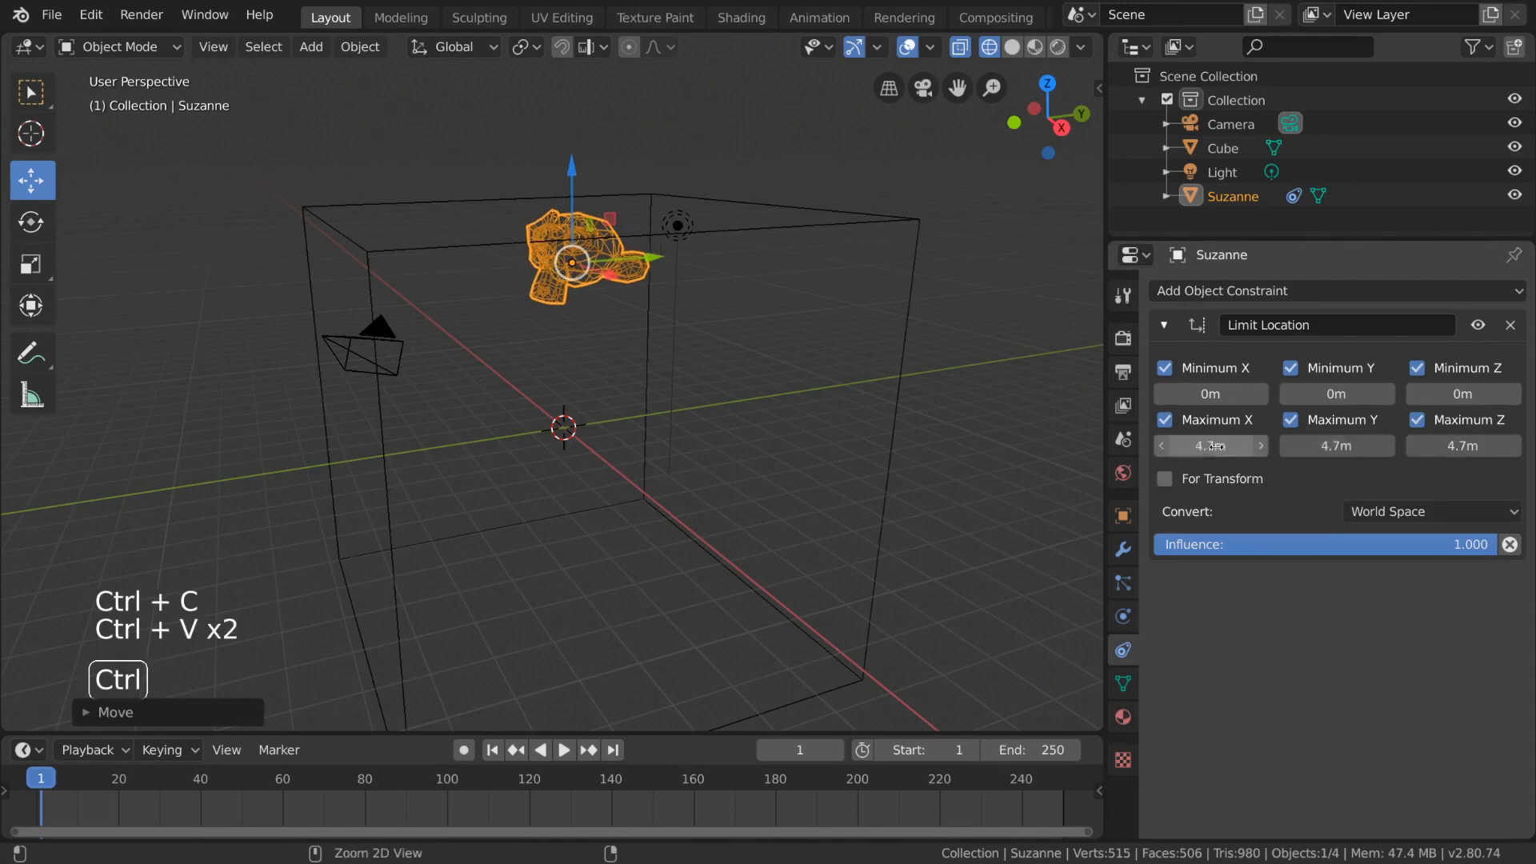
Set the Minimum X limit to -4.7 m and copy that value to Minimum Y and Minimum Z.
left_click(1208, 393)
key("ctrl+v")
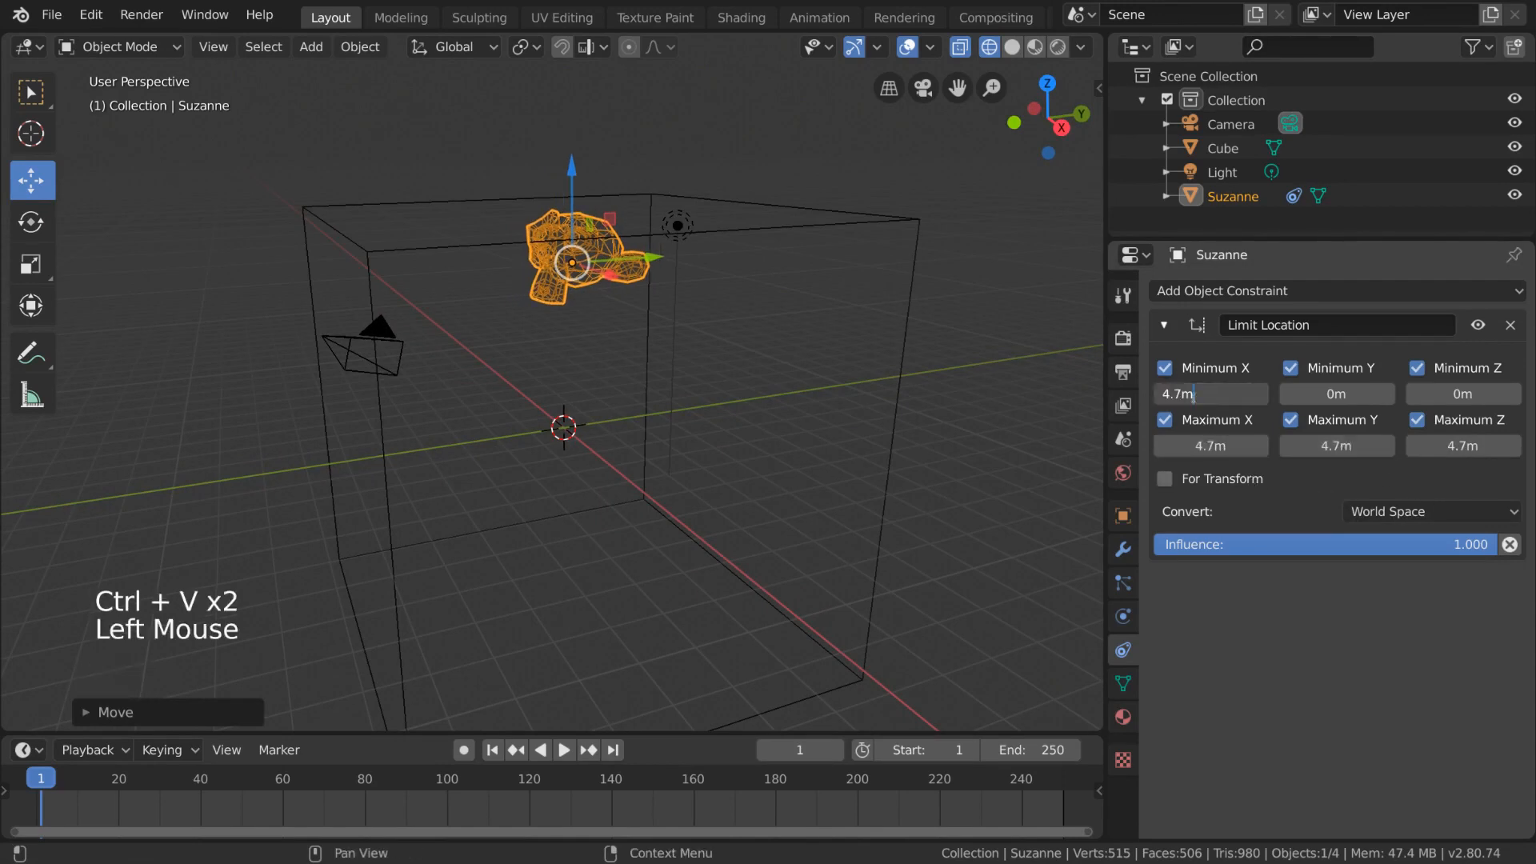
type("-")
key("Return")
key("ctrl+c")
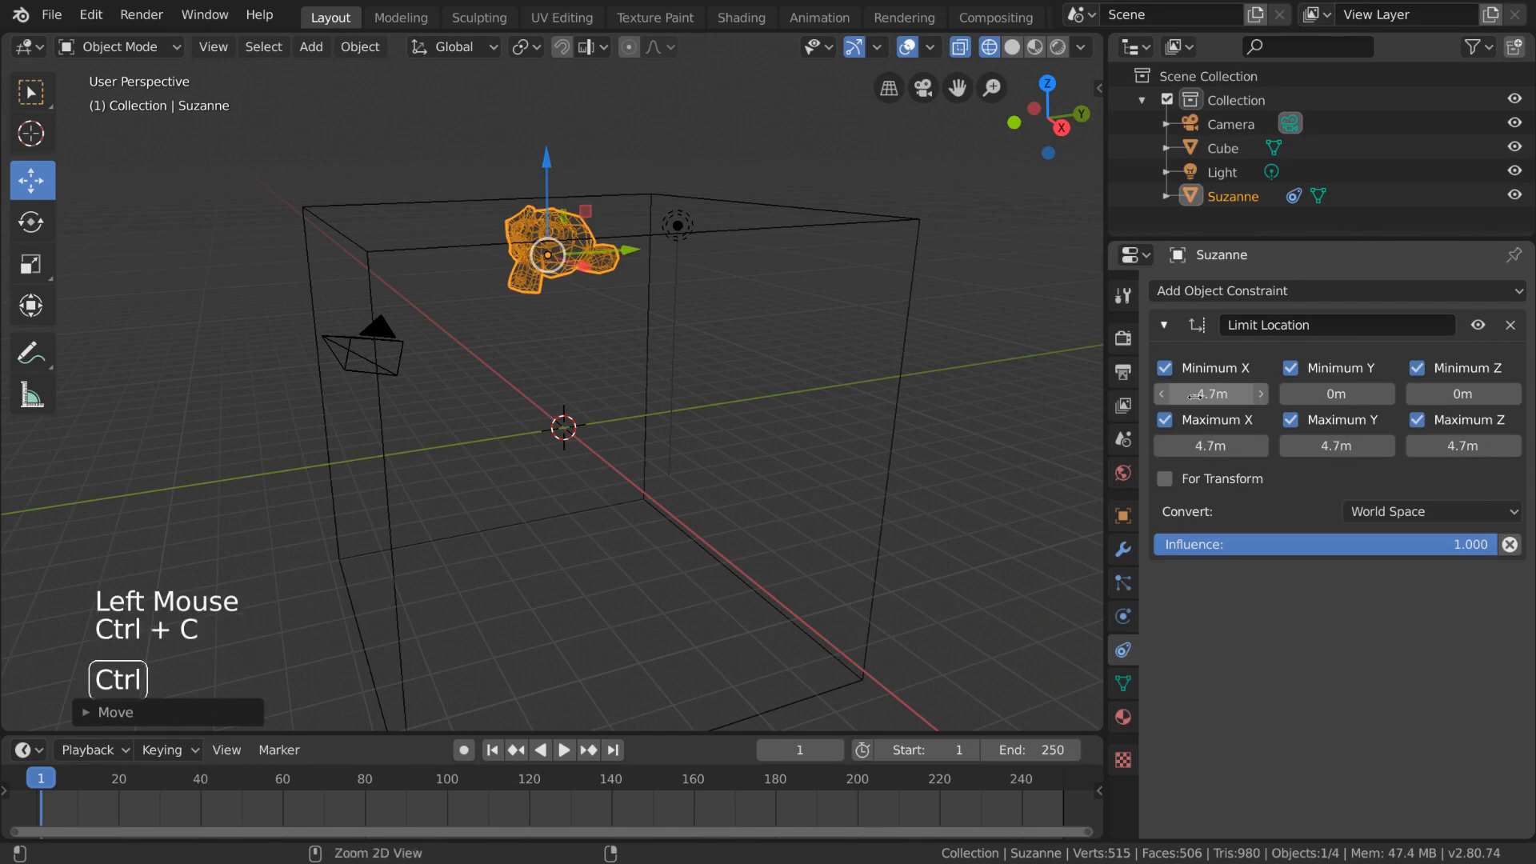
key("ctrl+v")
key("ctrl+v")
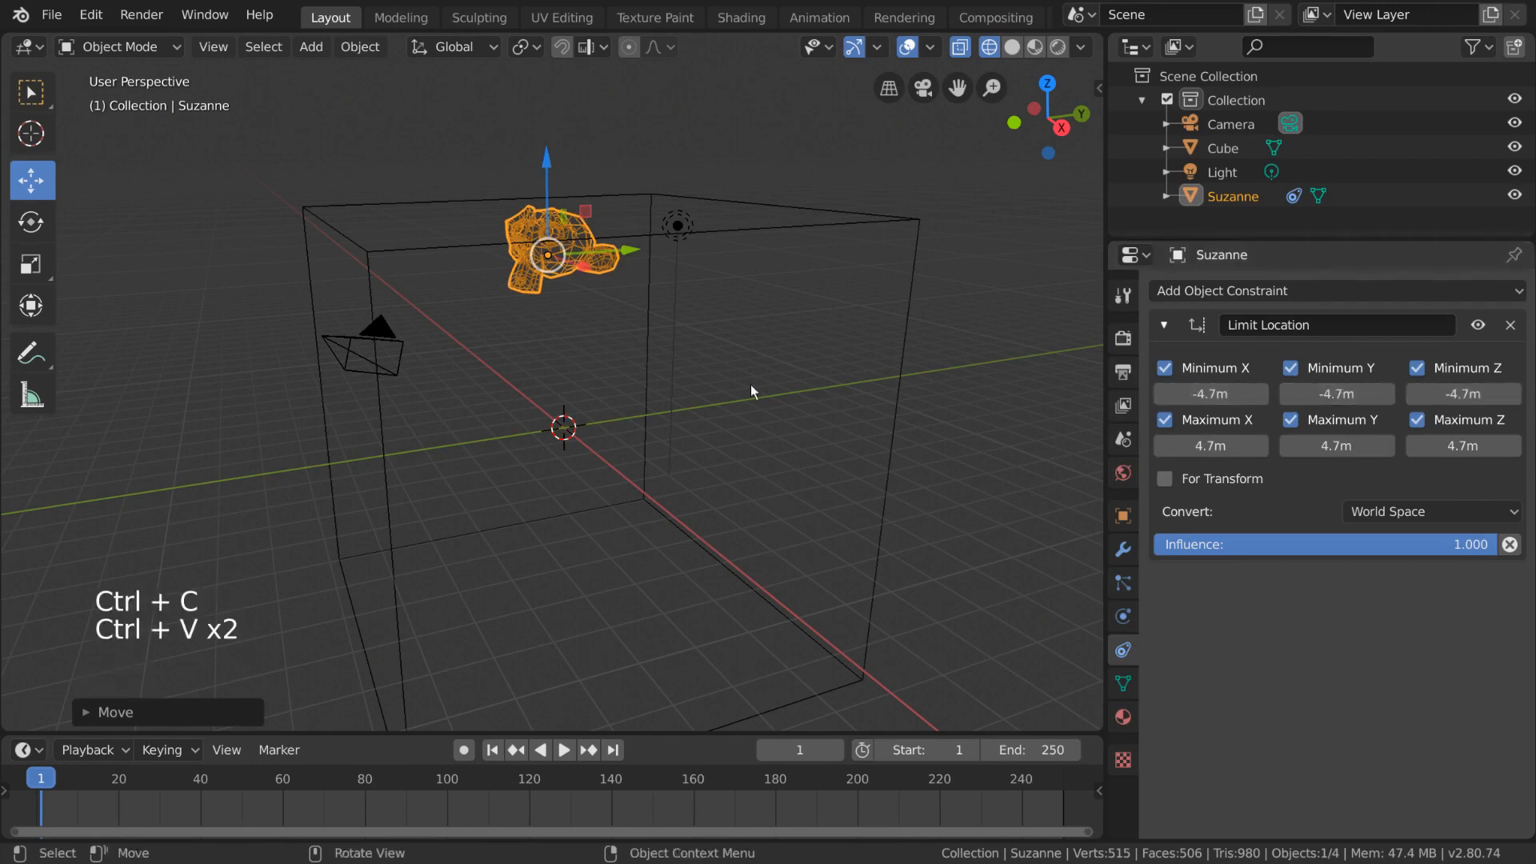
Move the monkey head freely in several directions to test its confinement within the enlarged cube.
middle_click_drag(751, 384, 788, 384)
scroll(716, 384, "down", 2)
key("g")
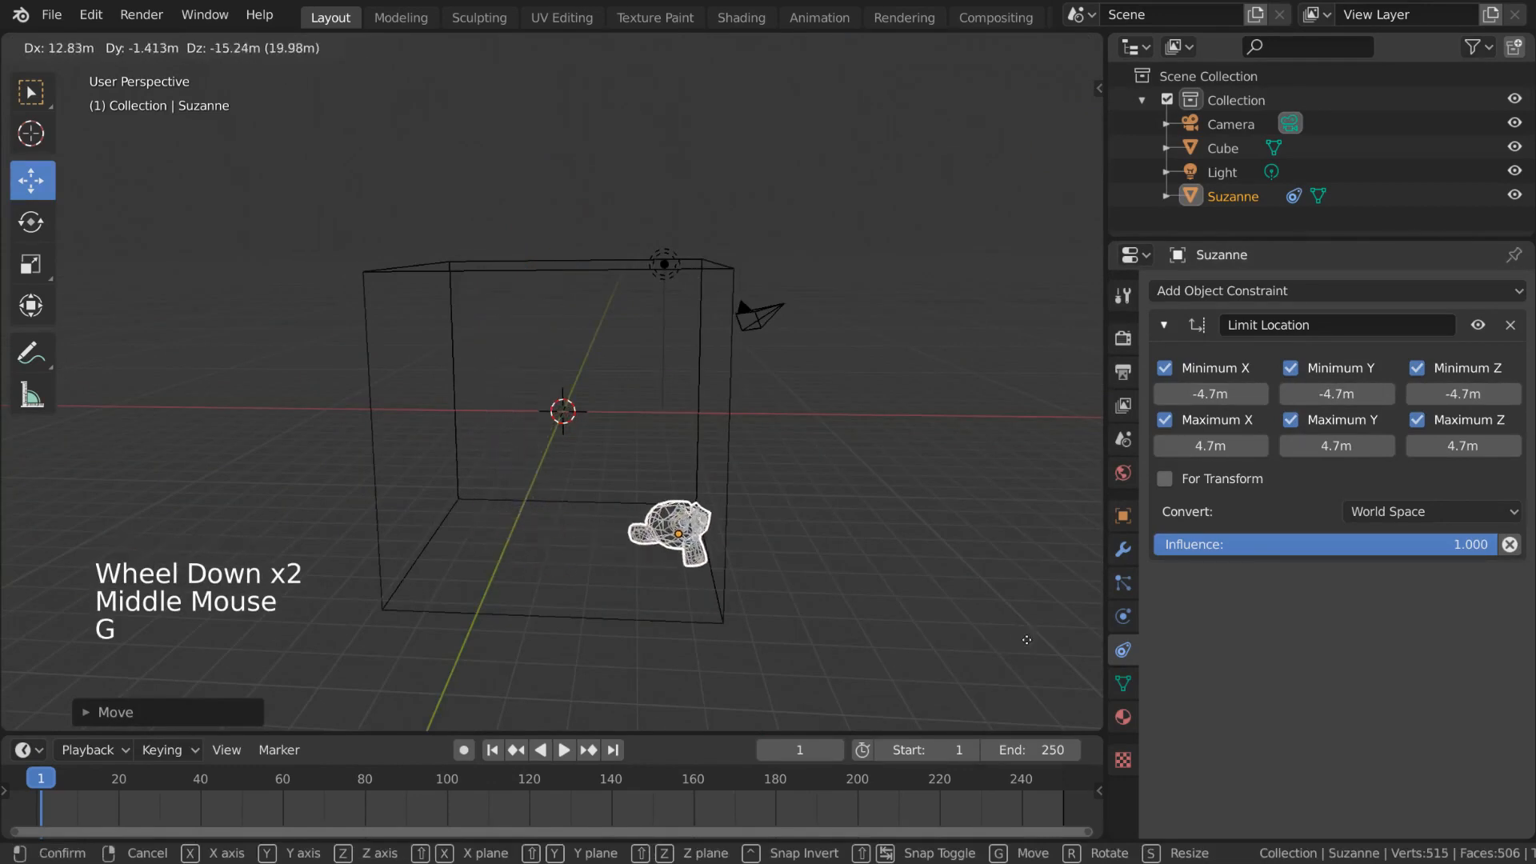
left_click(941, 374)
middle_click_drag(940, 374, 708, 440)
key("g")
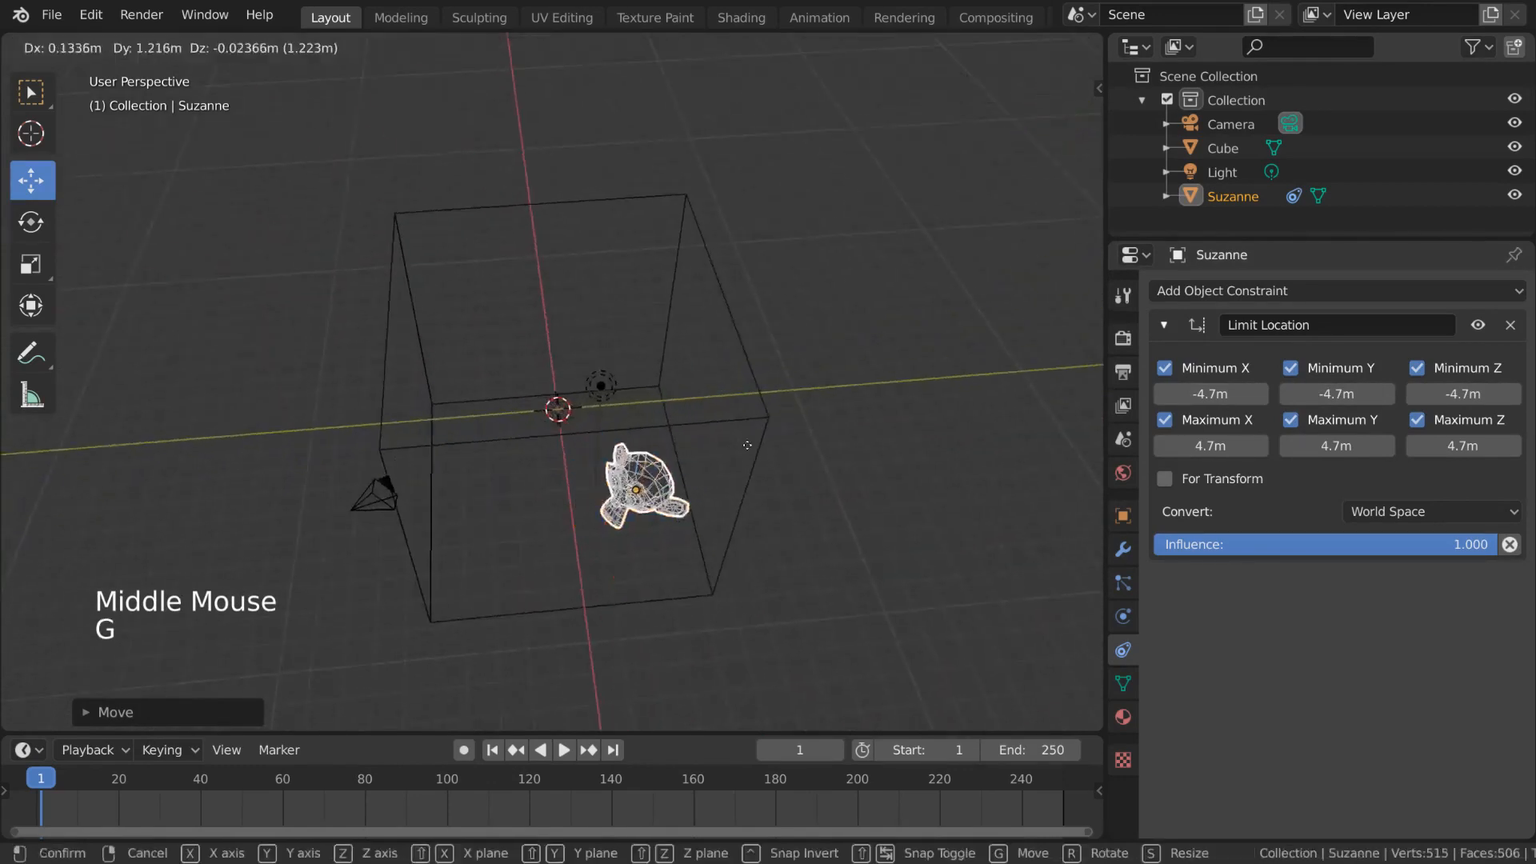
left_click(424, 492)
middle_click_drag(428, 489, 698, 322)
key("g")
left_click(708, 639)
middle_click_drag(754, 438, 792, 384)
key("g")
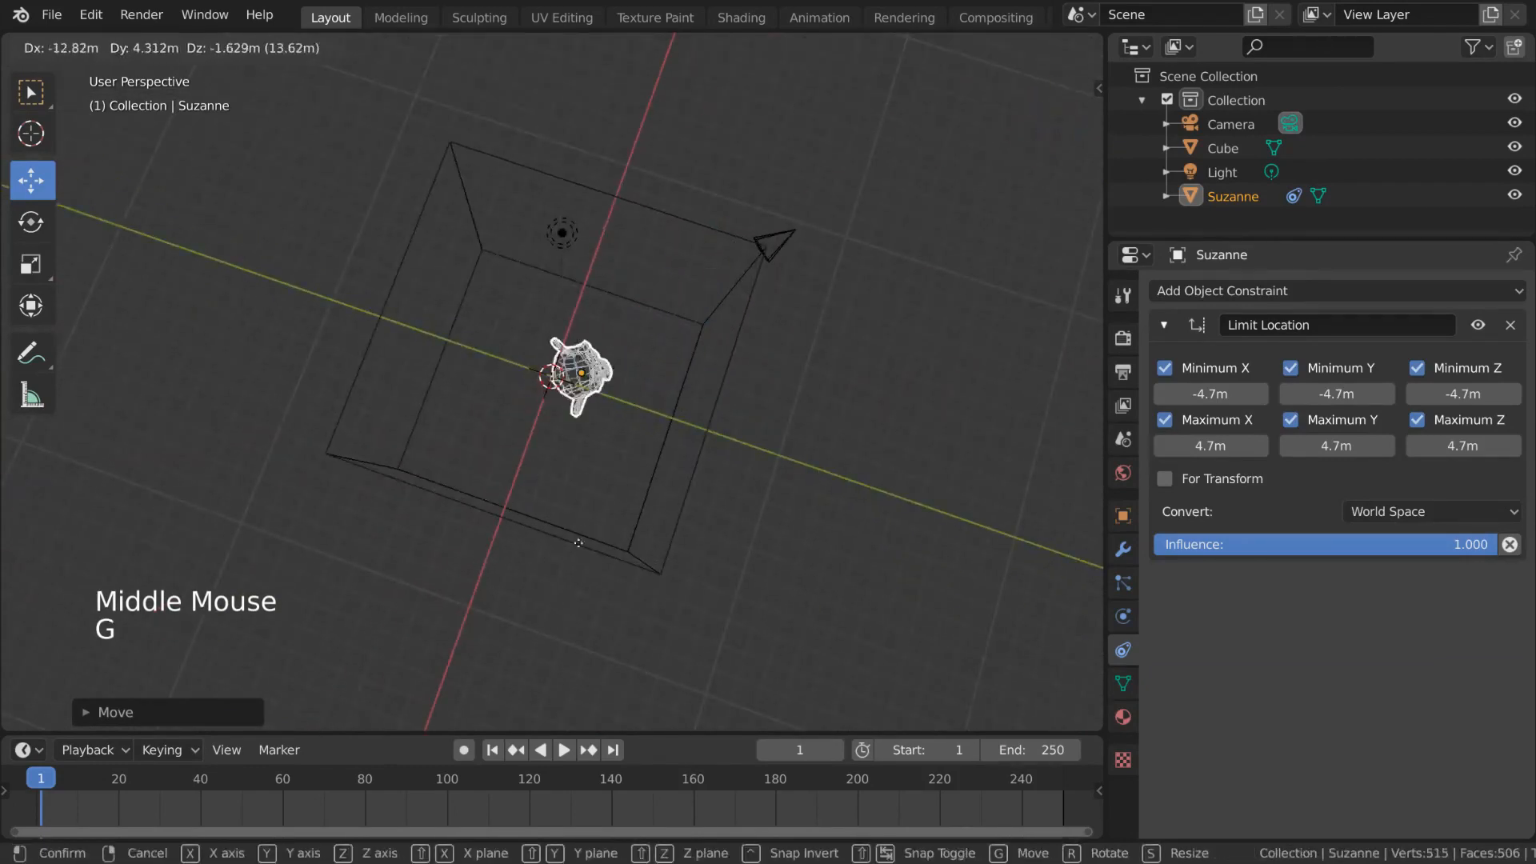
left_click(578, 530)
Move the monkey head back and forth along the global X axis between the cube's sides.
middle_click_drag(578, 530, 581, 390)
key("g")
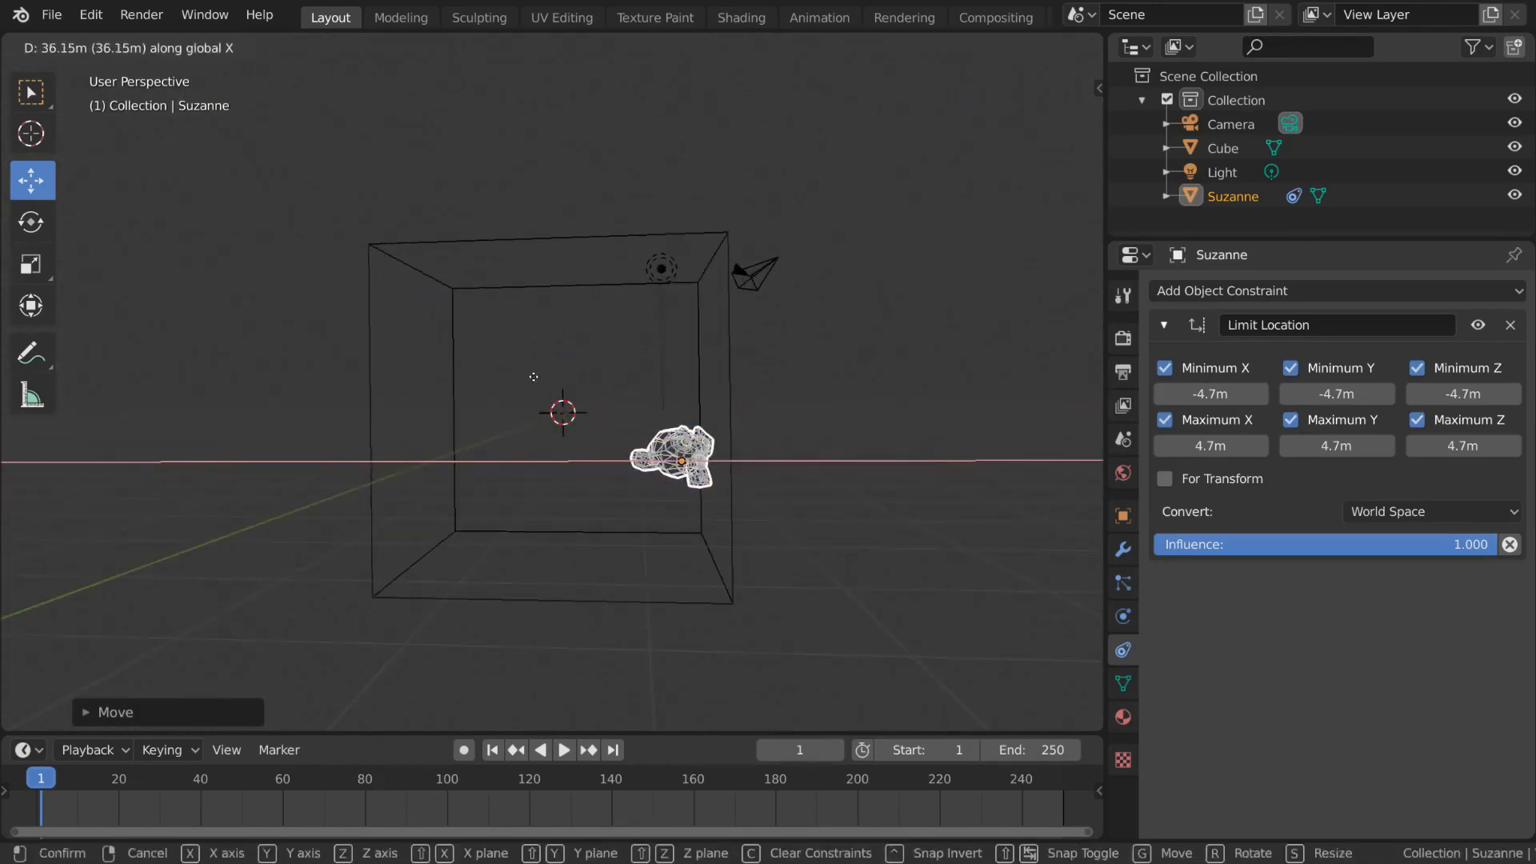
left_click(896, 385)
middle_click_drag(816, 395, 840, 367)
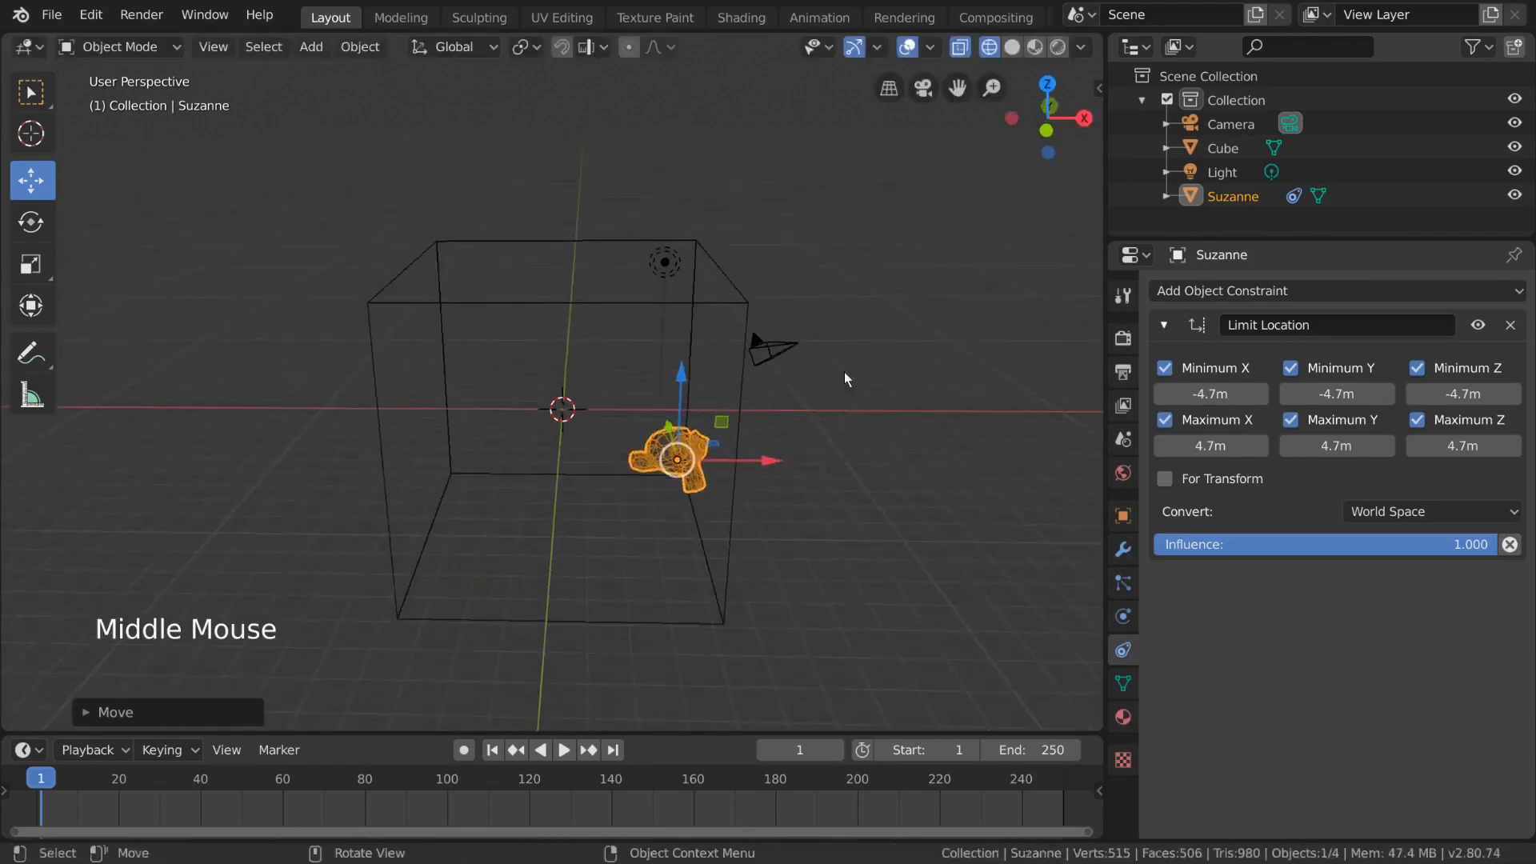
key("g")
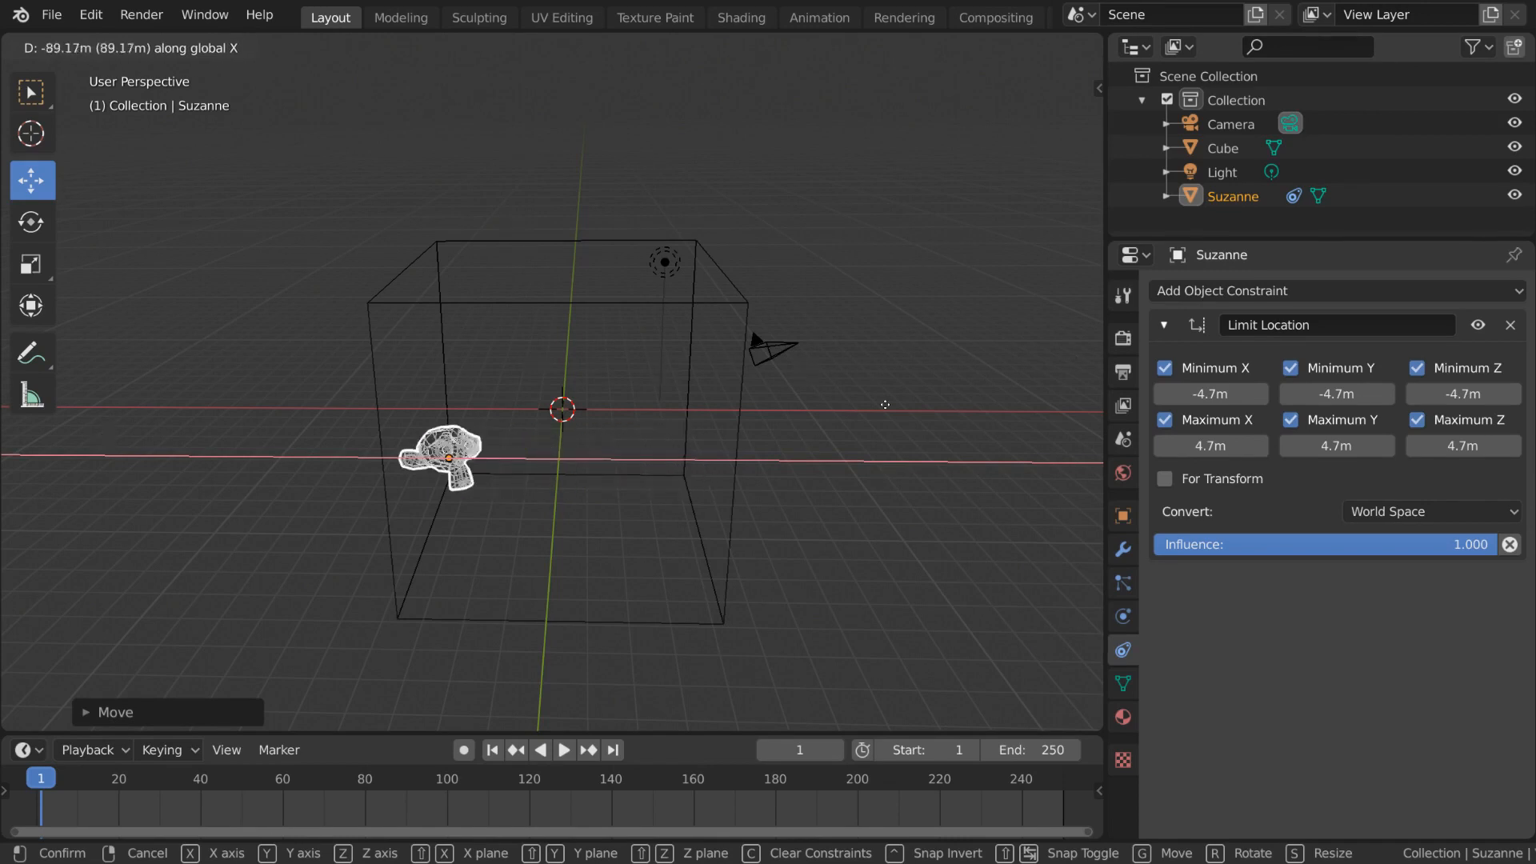
left_click(826, 371)
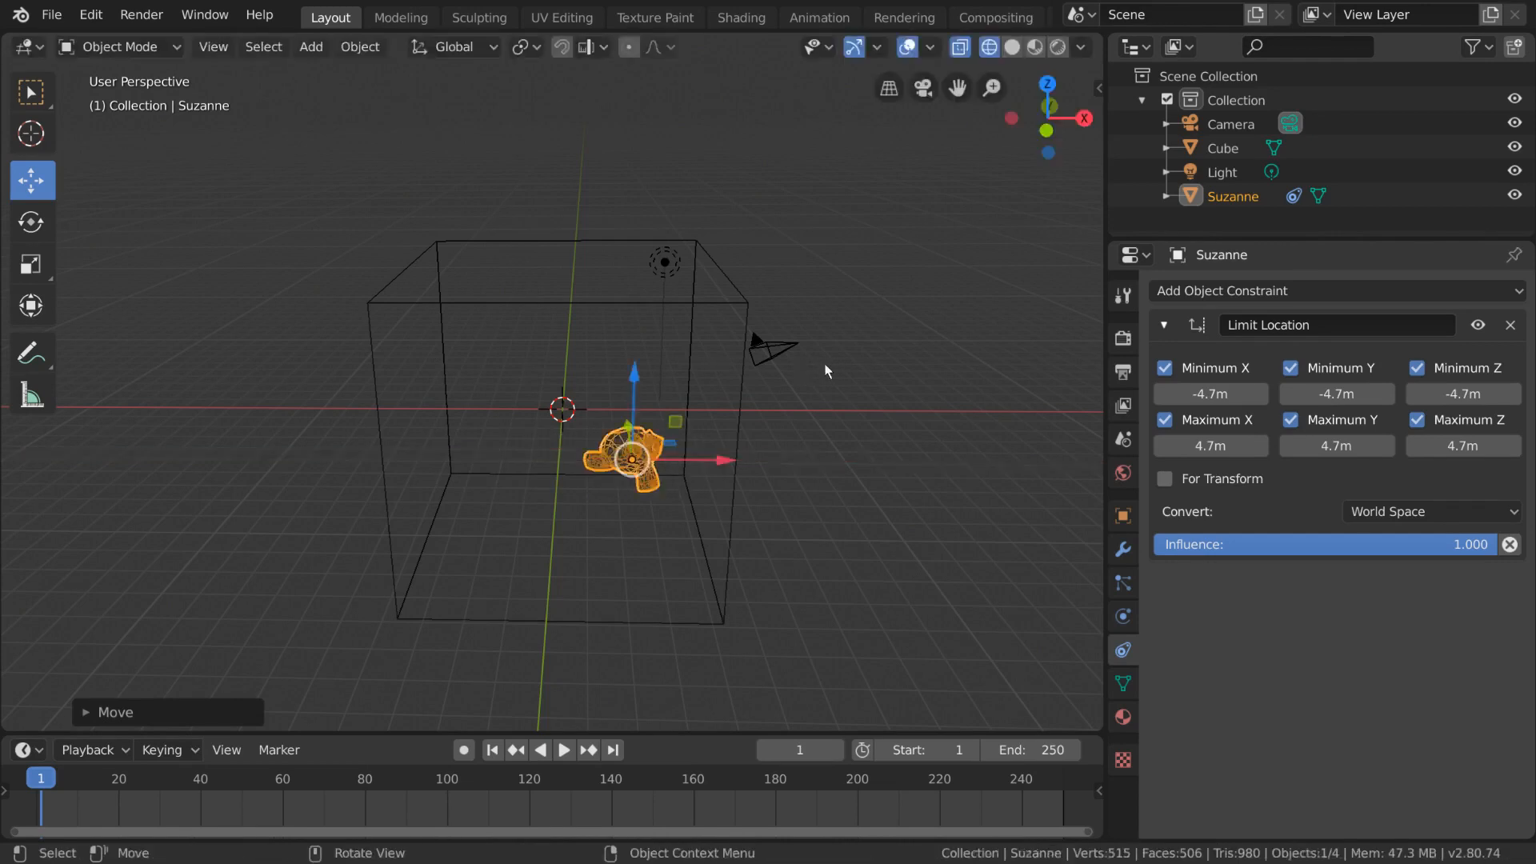
Display the monkey head's transform values and move it along global X past the limit and back to about 2.98 m.
middle_click_drag(907, 359, 909, 352)
left_click(1094, 91)
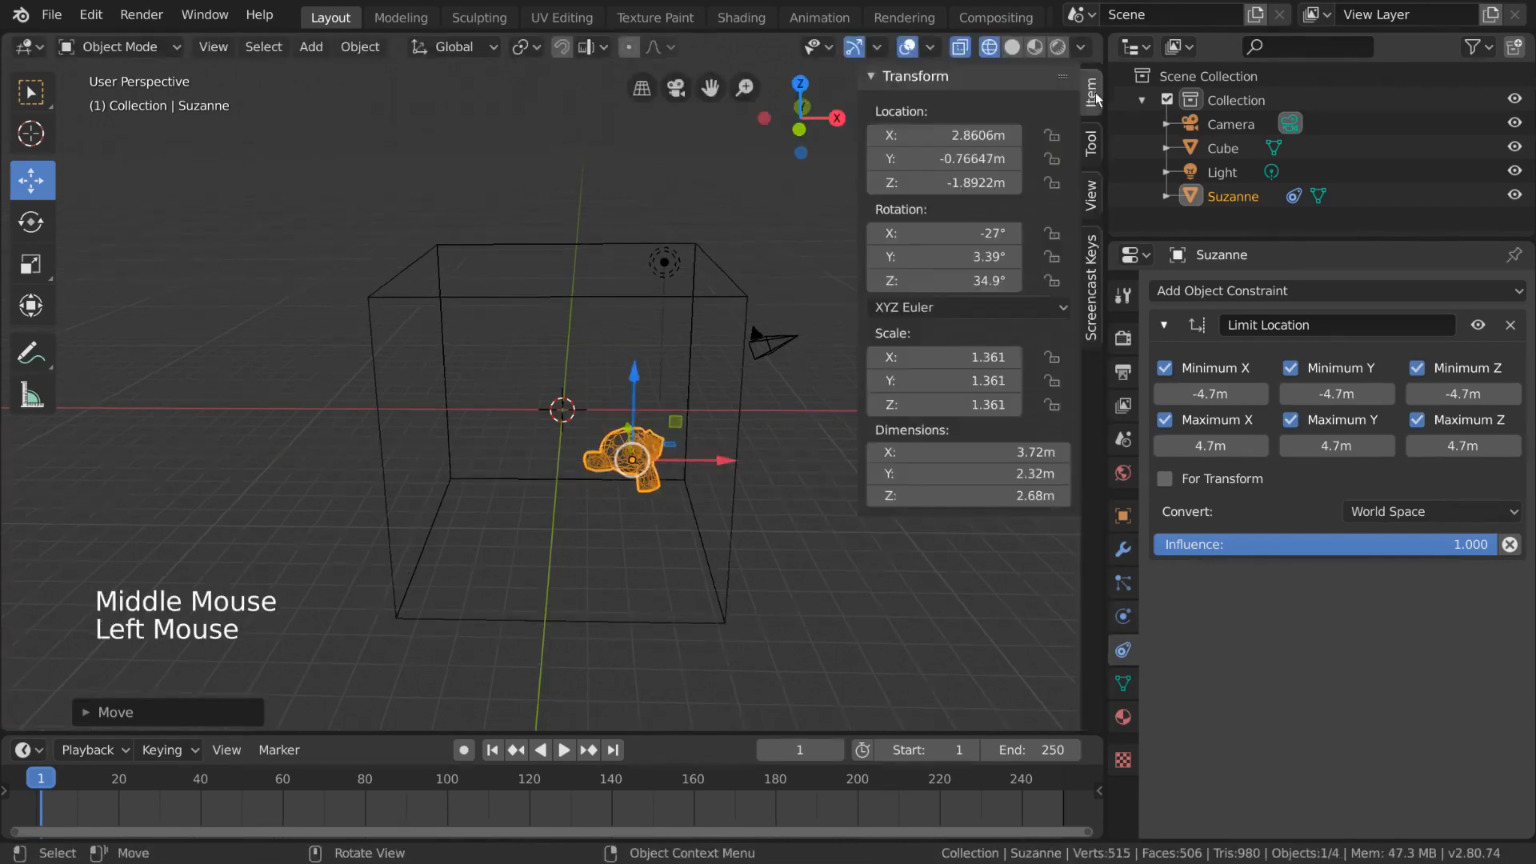
left_click(1096, 98)
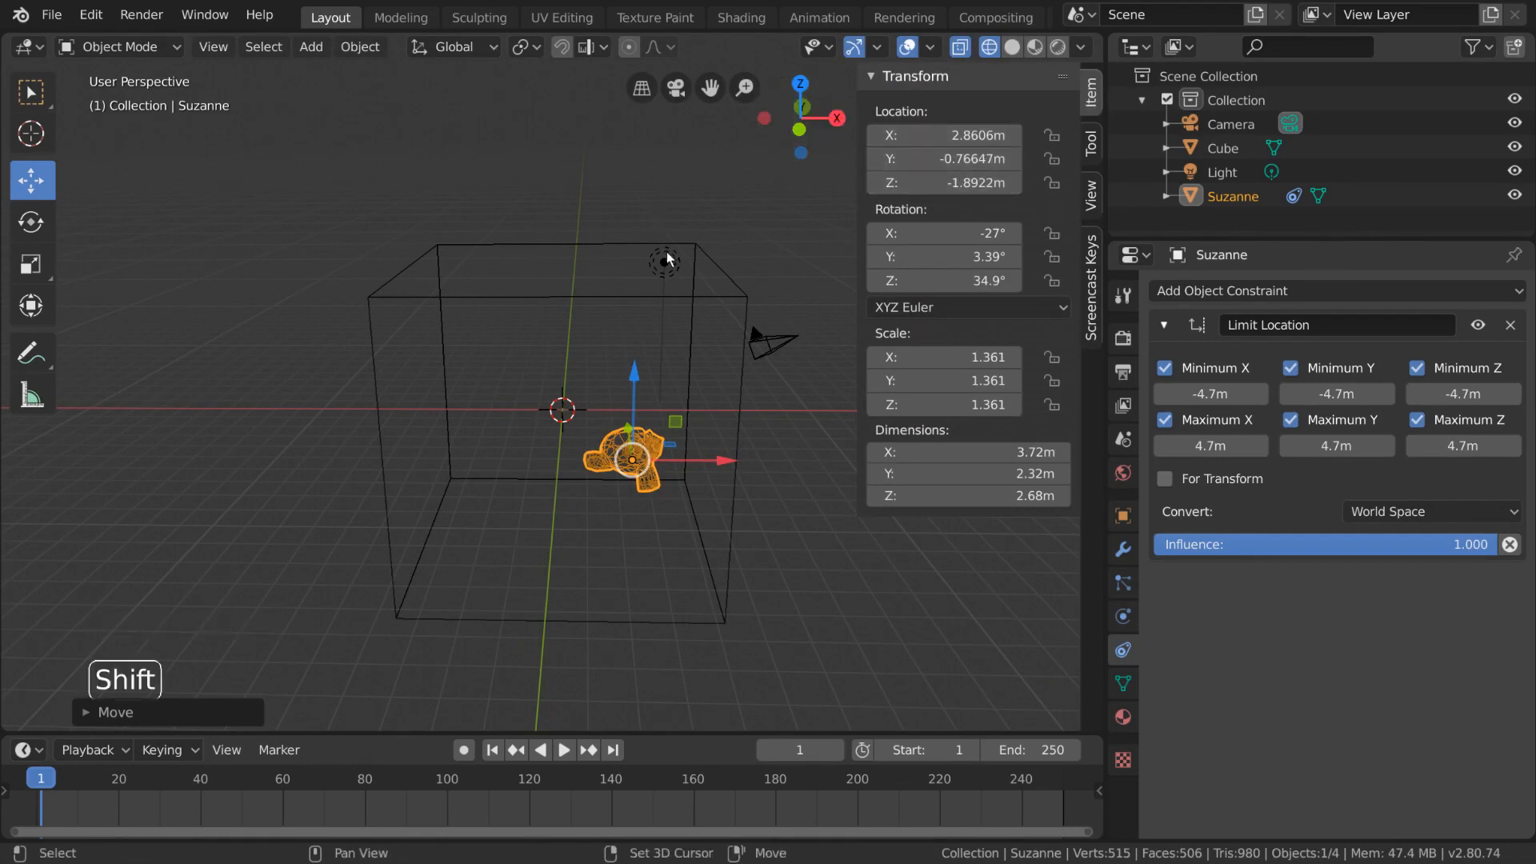
middle_click_drag(661, 255, 490, 279, "shift")
key("g")
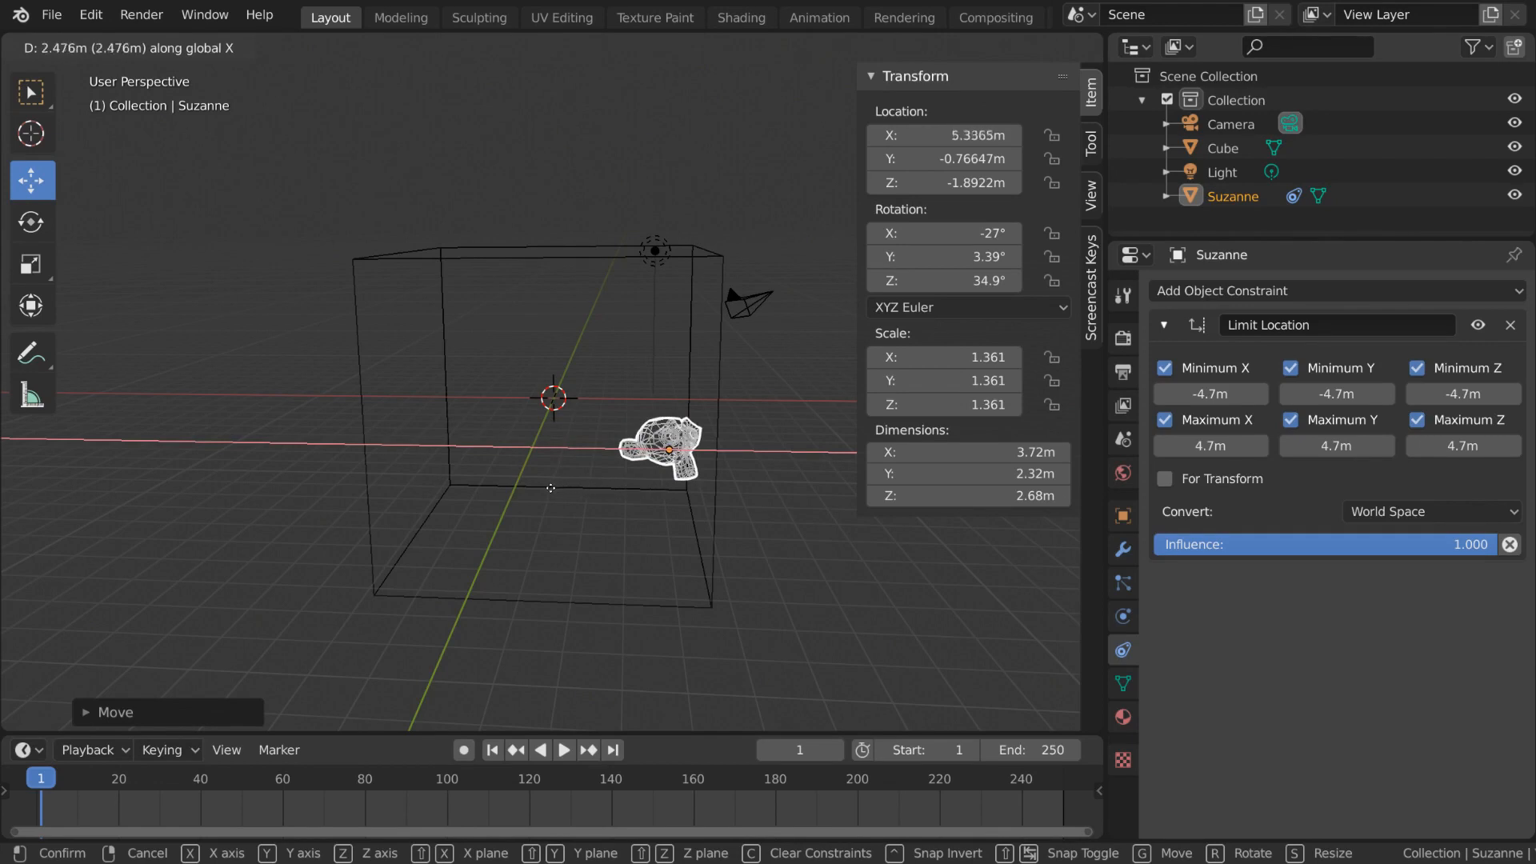
left_click(524, 489)
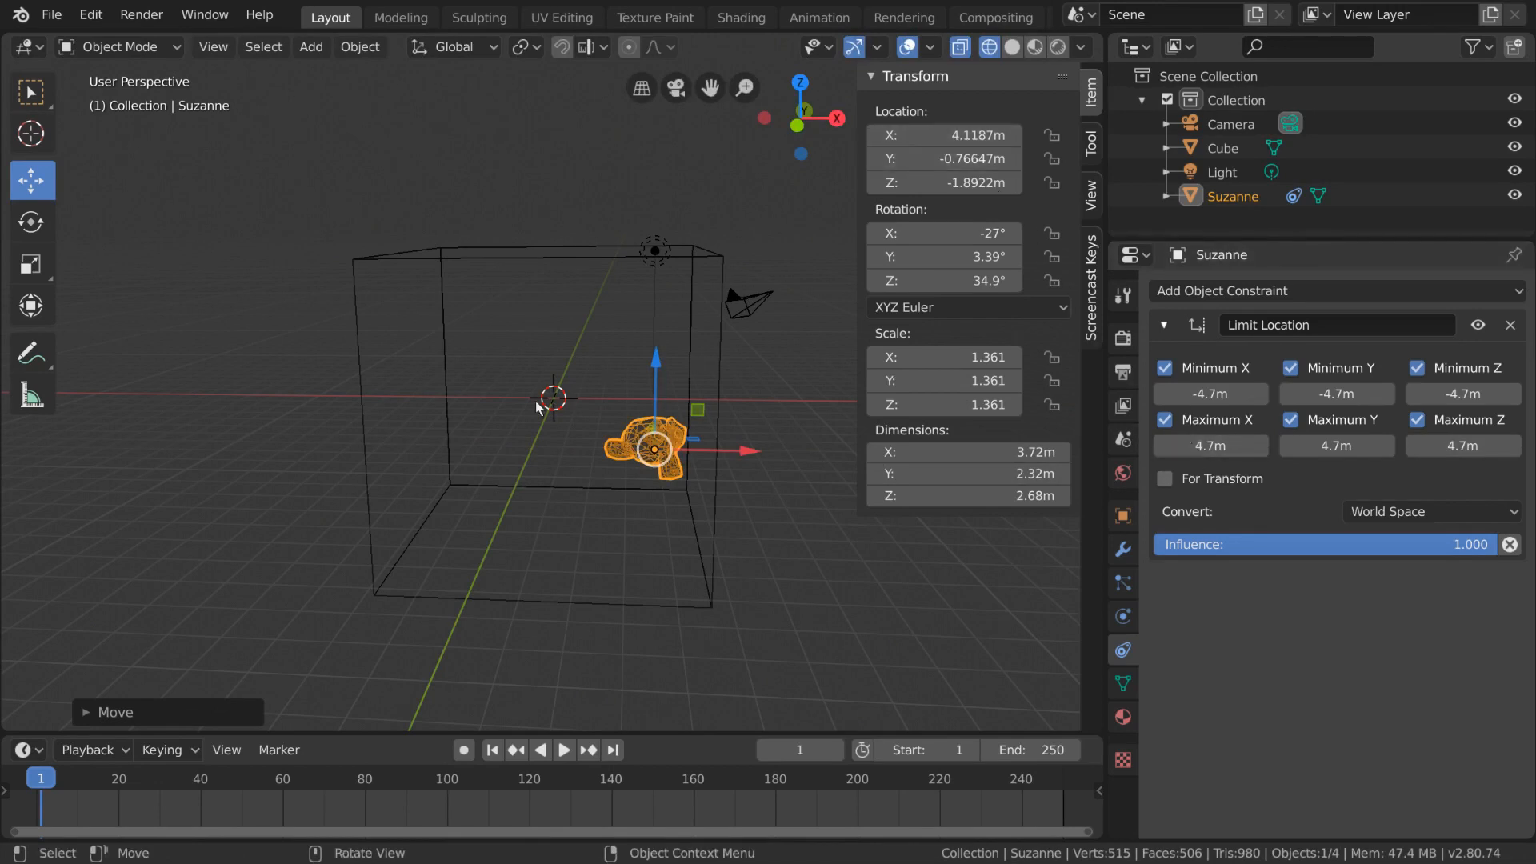
mouse_move(756, 453)
left_mouse_down()
mouse_move(802, 453)
mouse_move(725, 453)
left_mouse_up()
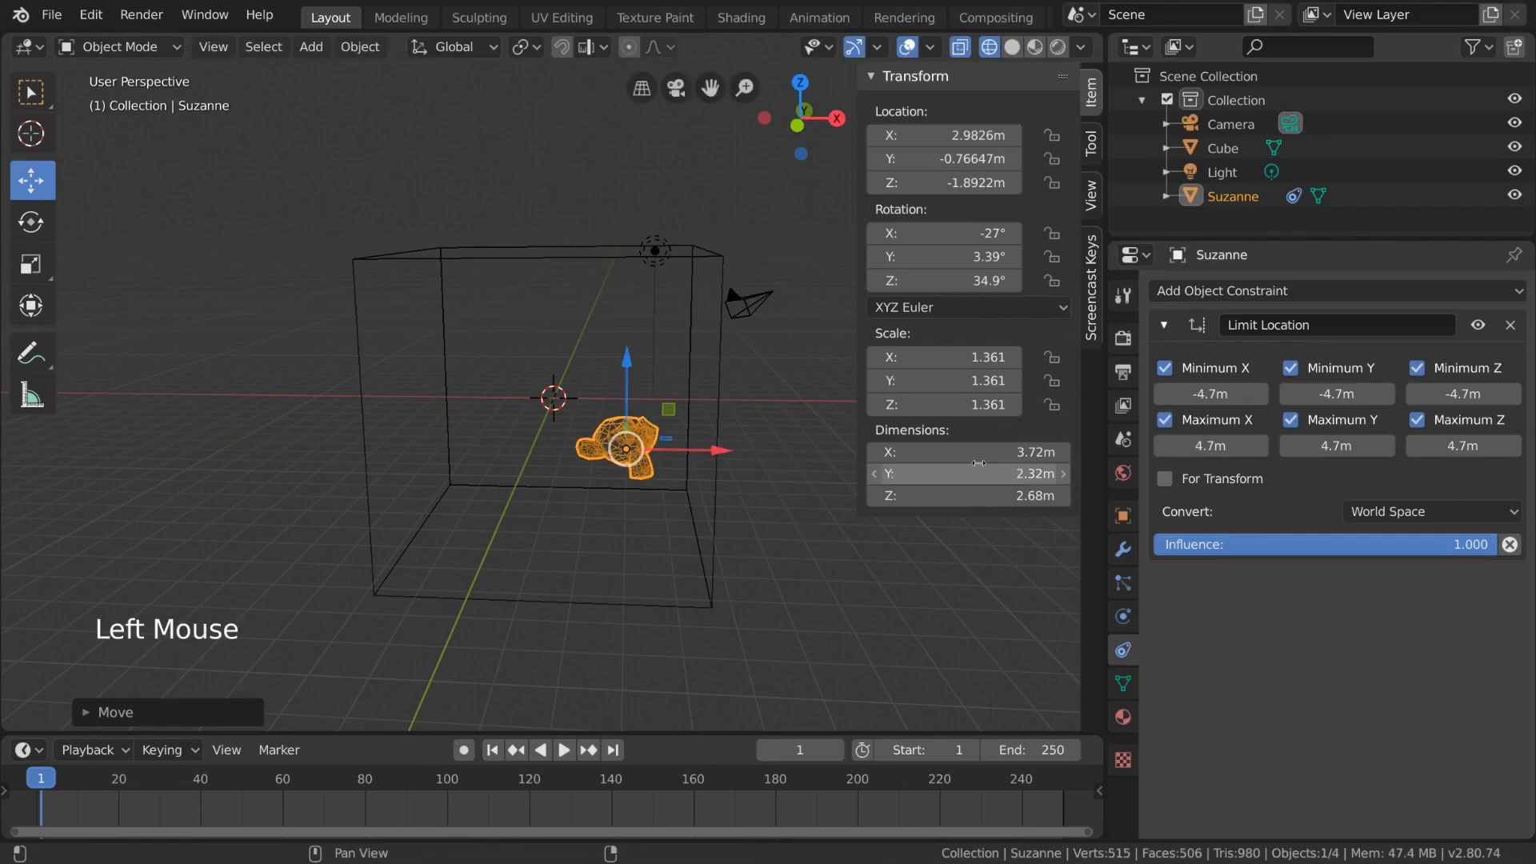
Enable For Transform on the Limit Location constraint and move the monkey head along X against the 4.7 m limit.
left_click(1194, 485)
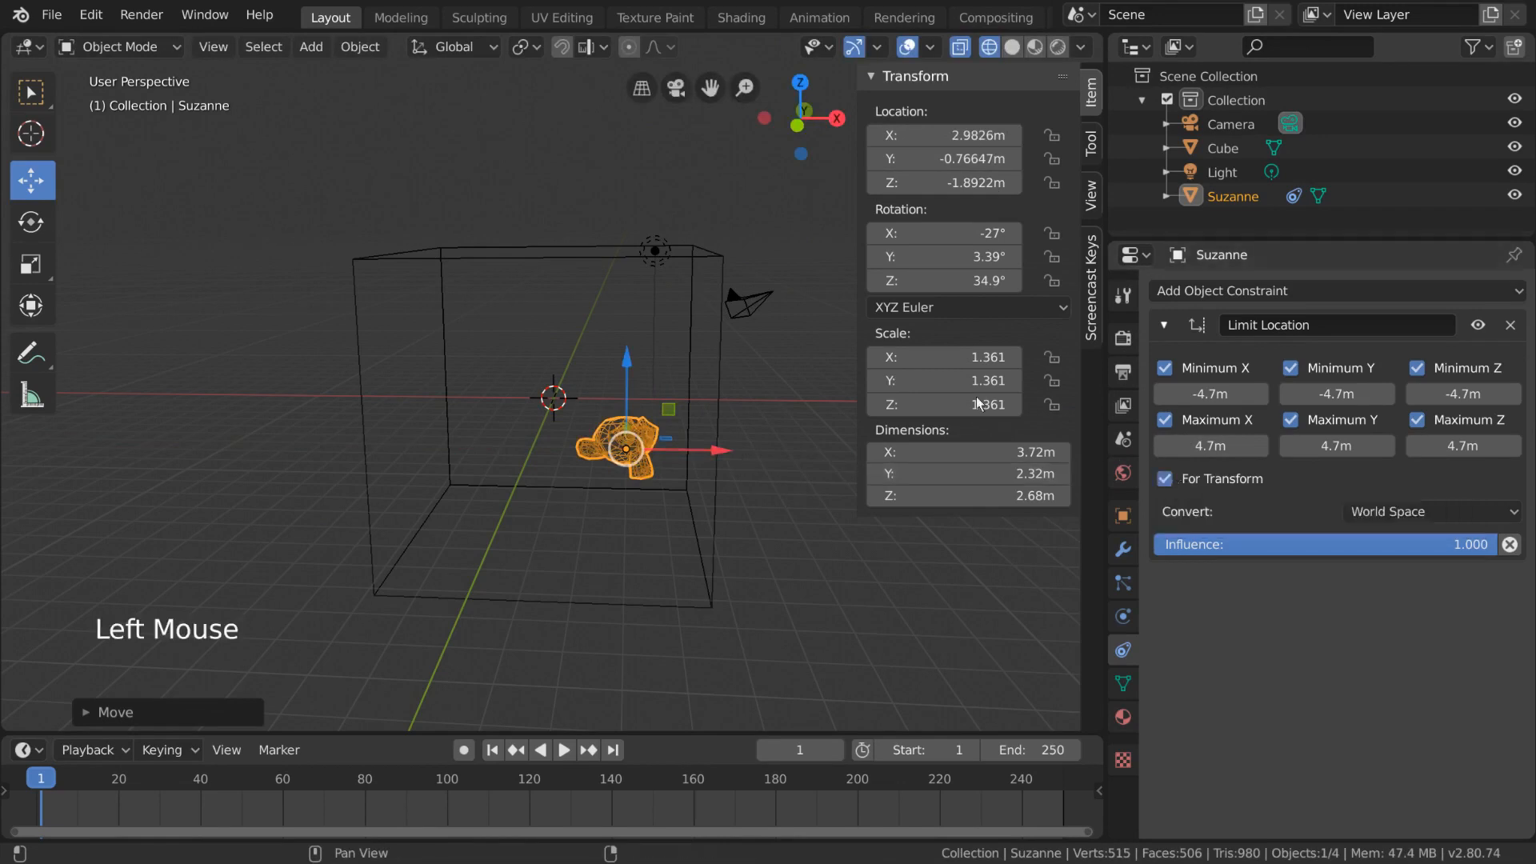
left_click(706, 460)
left_click_drag(706, 461, 946, 151)
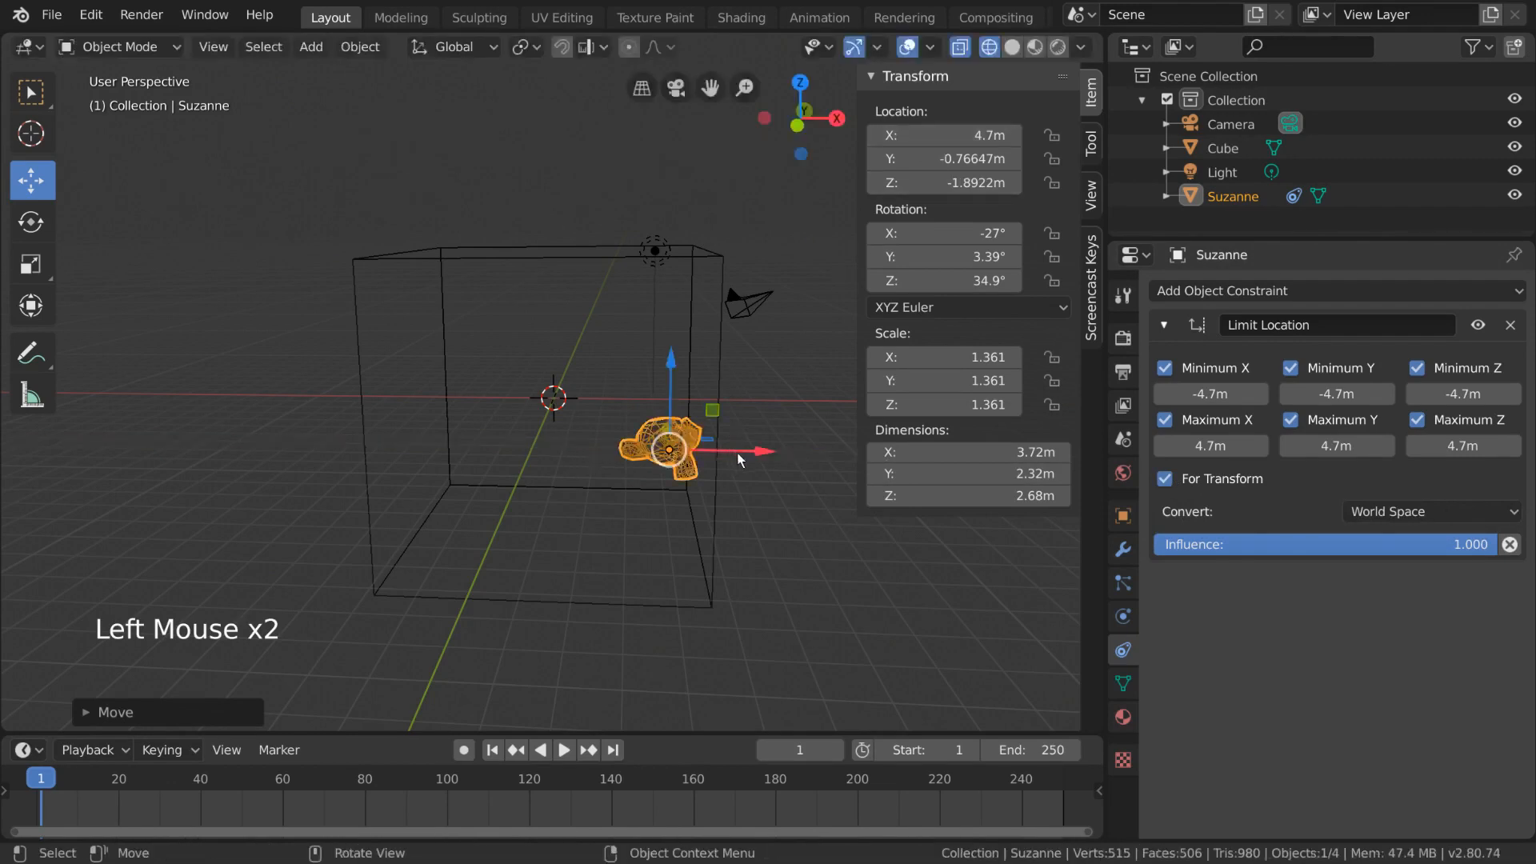
left_click_drag(749, 451, 698, 464)
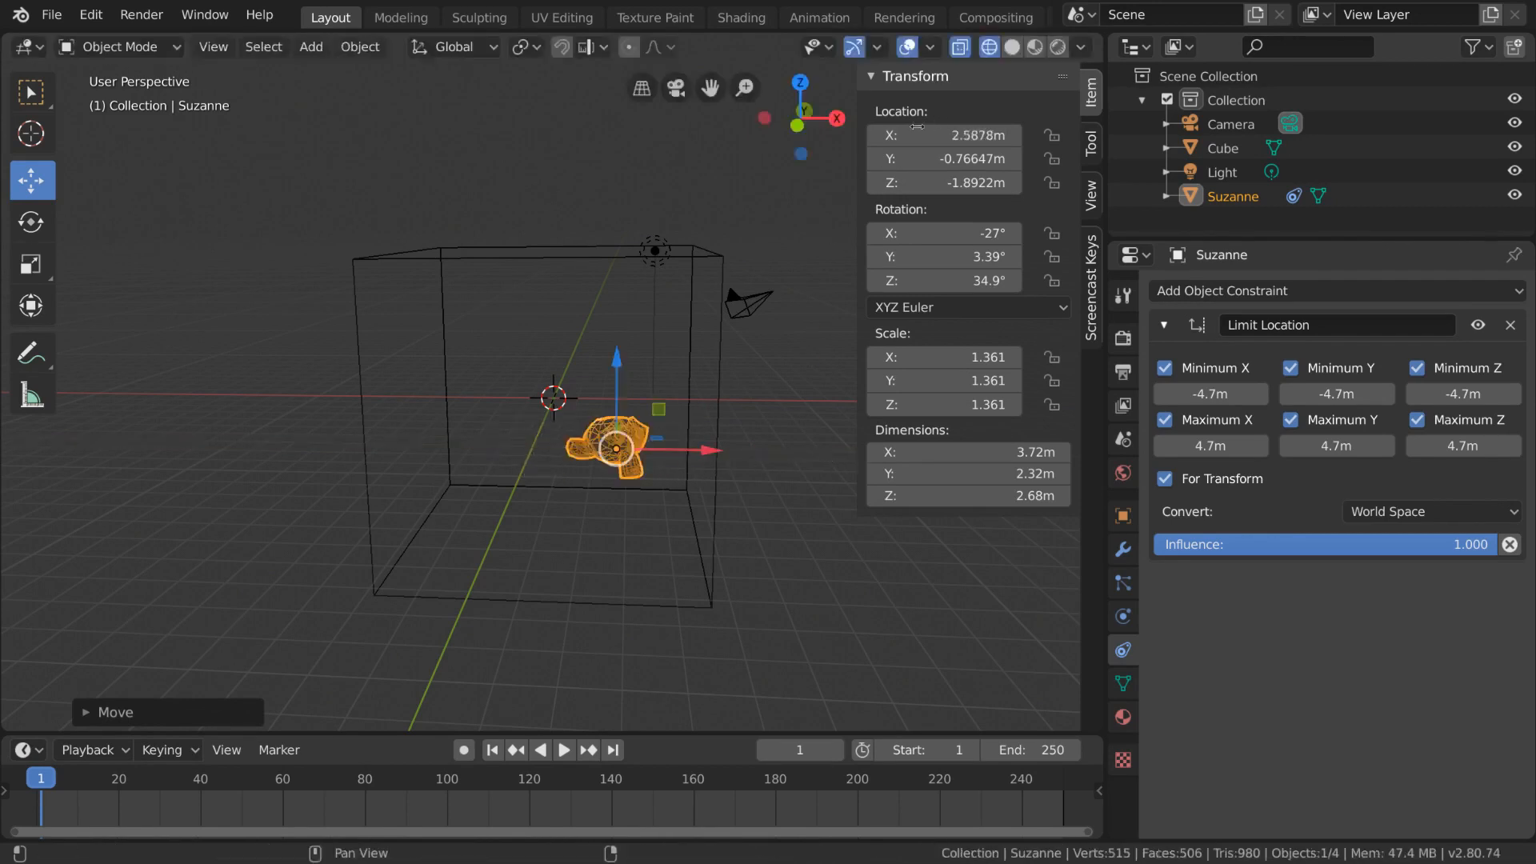
key("g")
key("x")
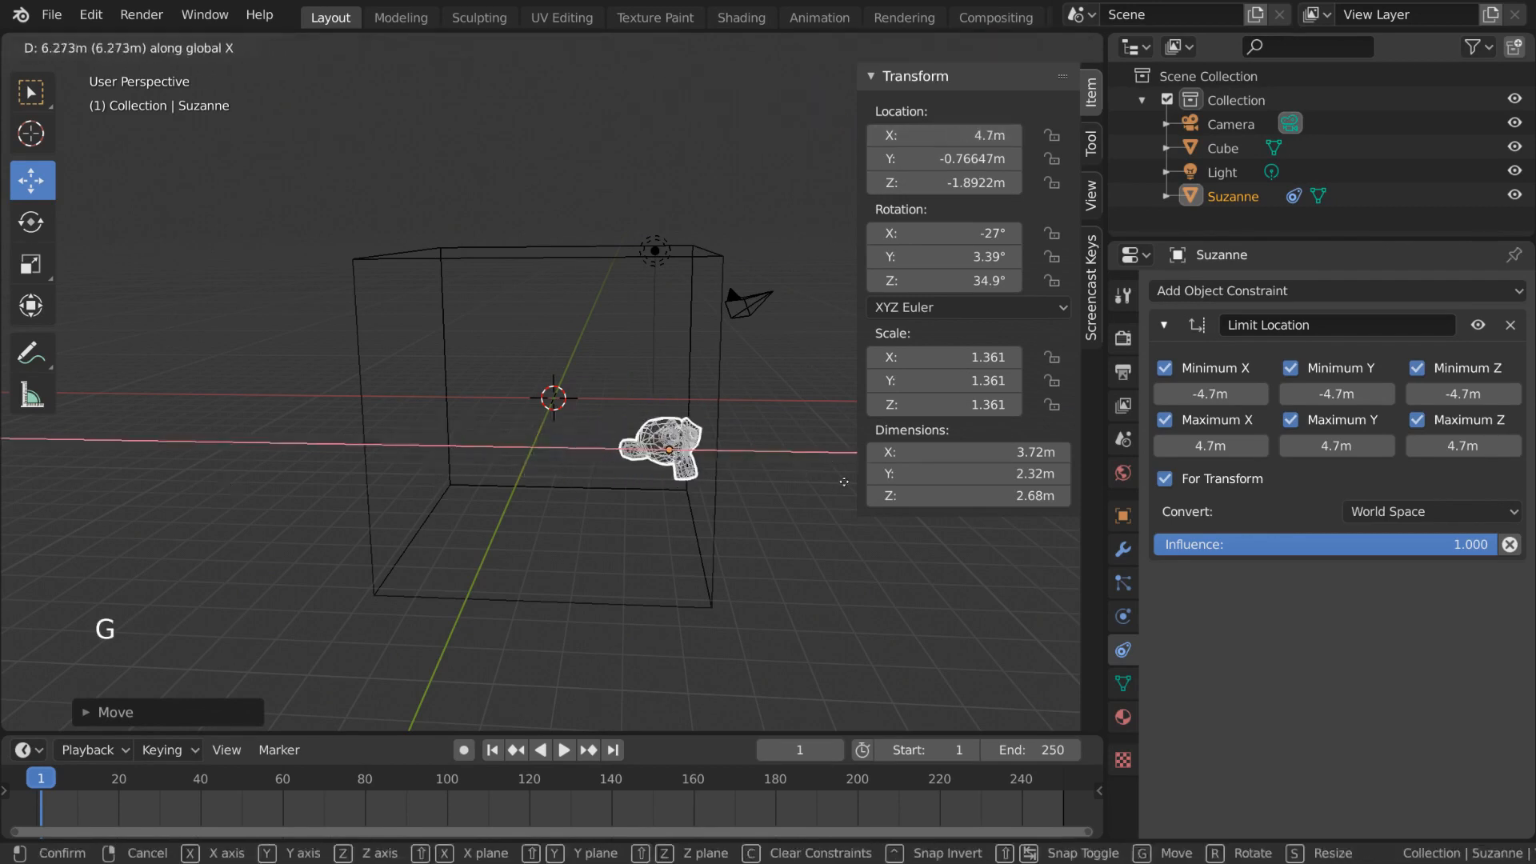
left_click(828, 472)
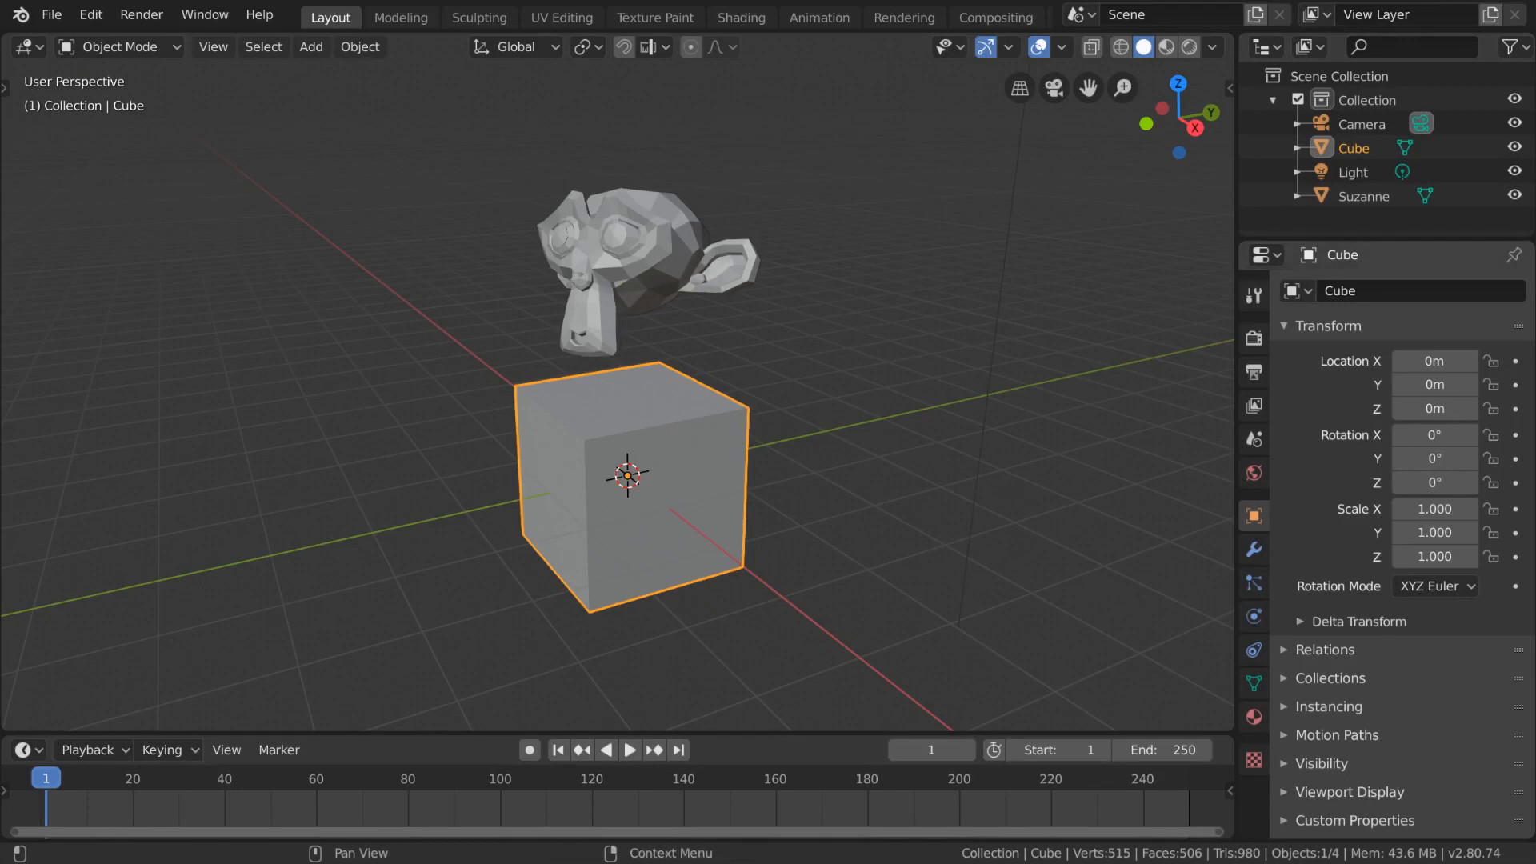
Delete the cube and add an armature at the world origin.
left_click(725, 440)
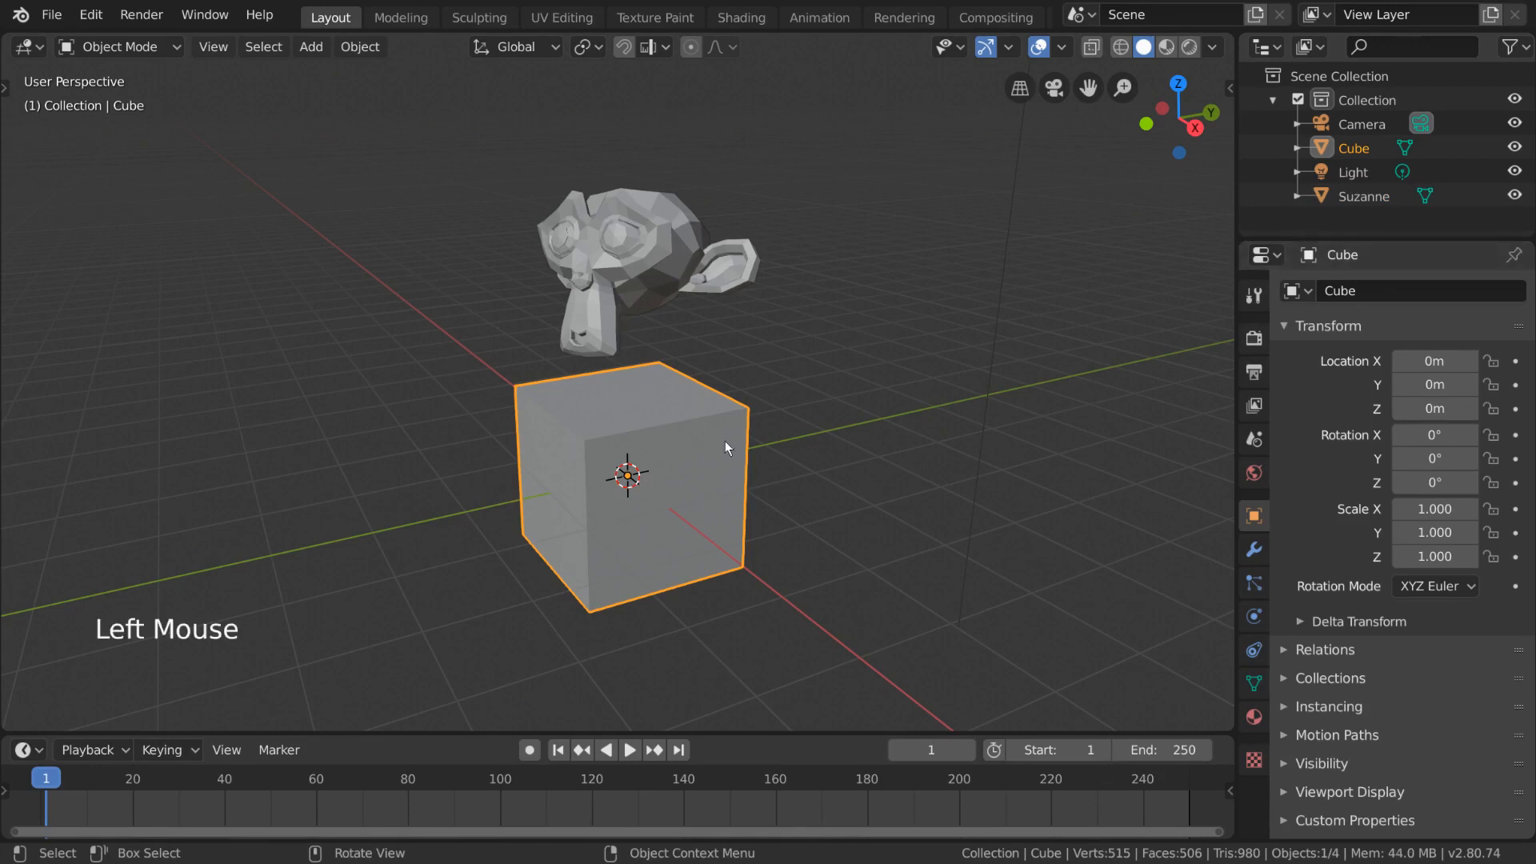
key("Delete")
left_click(311, 47)
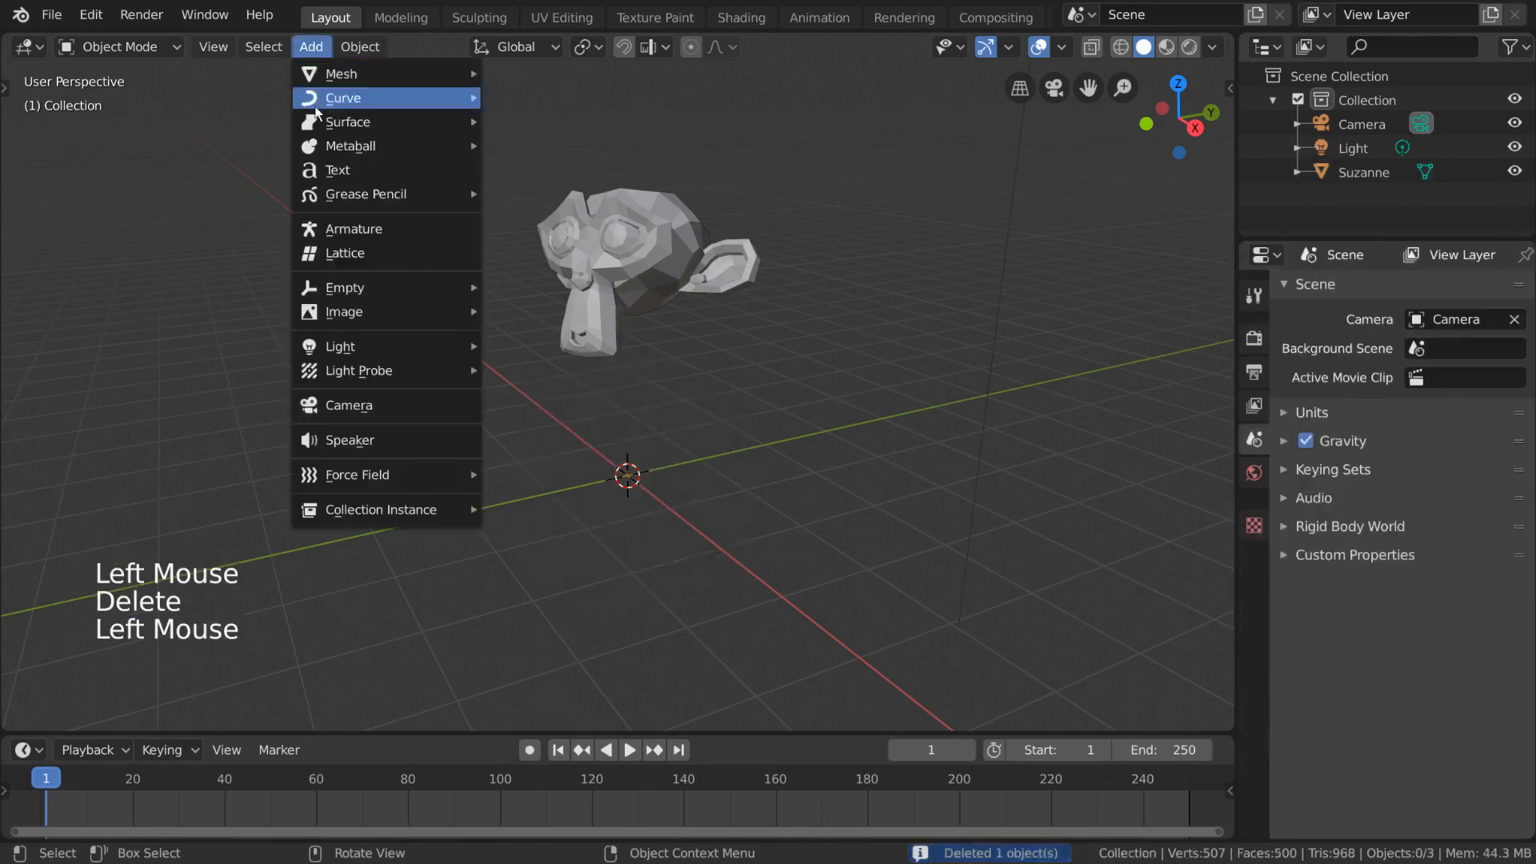
left_click(445, 234)
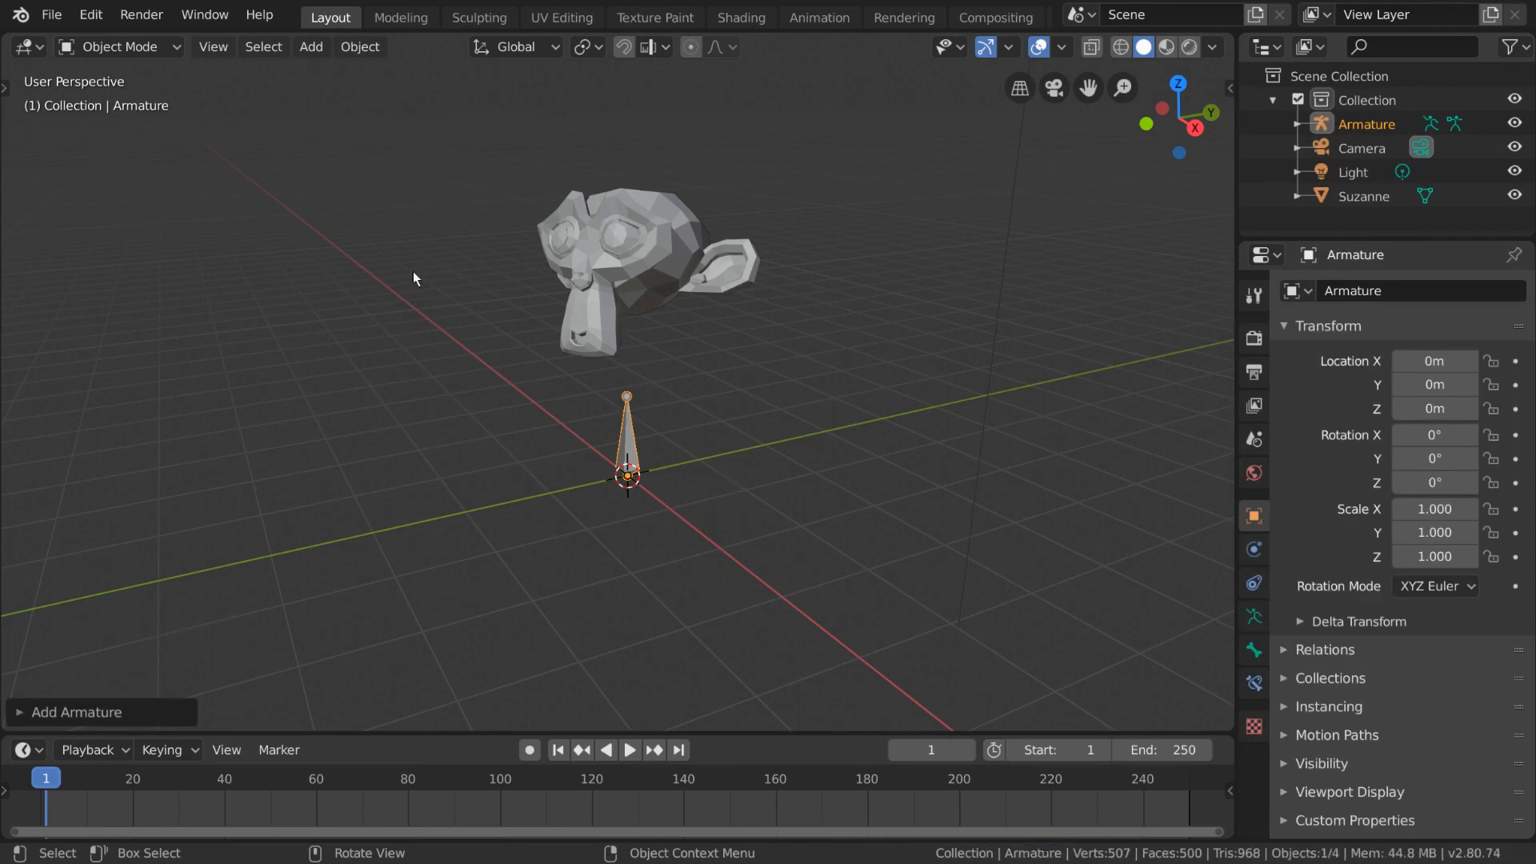
Subdivide the armature's single bone into two bones in Edit Mode.
left_click(175, 48)
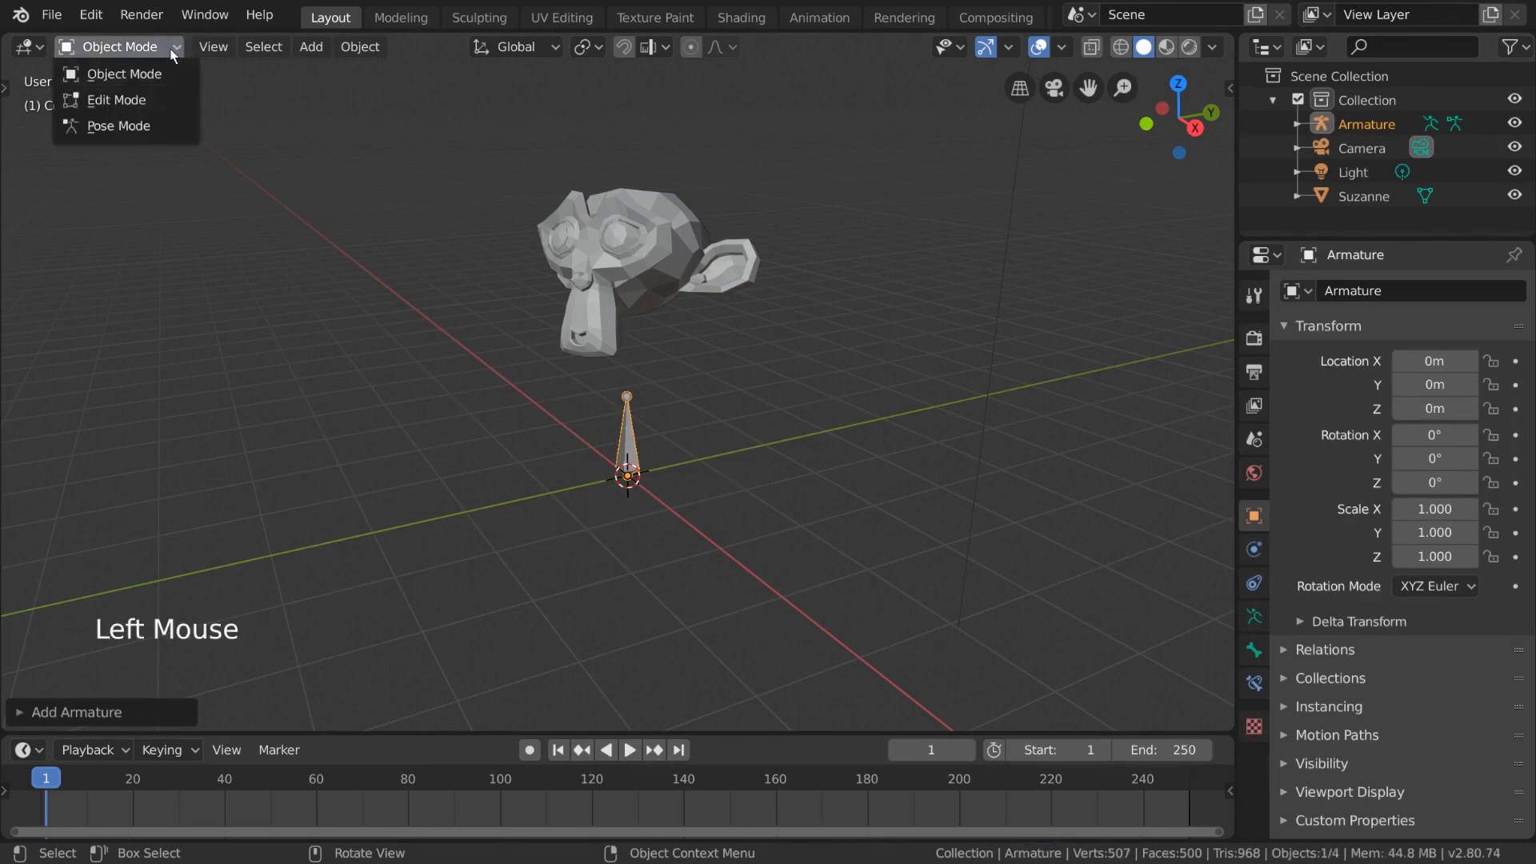
left_click(172, 107)
left_click(634, 442)
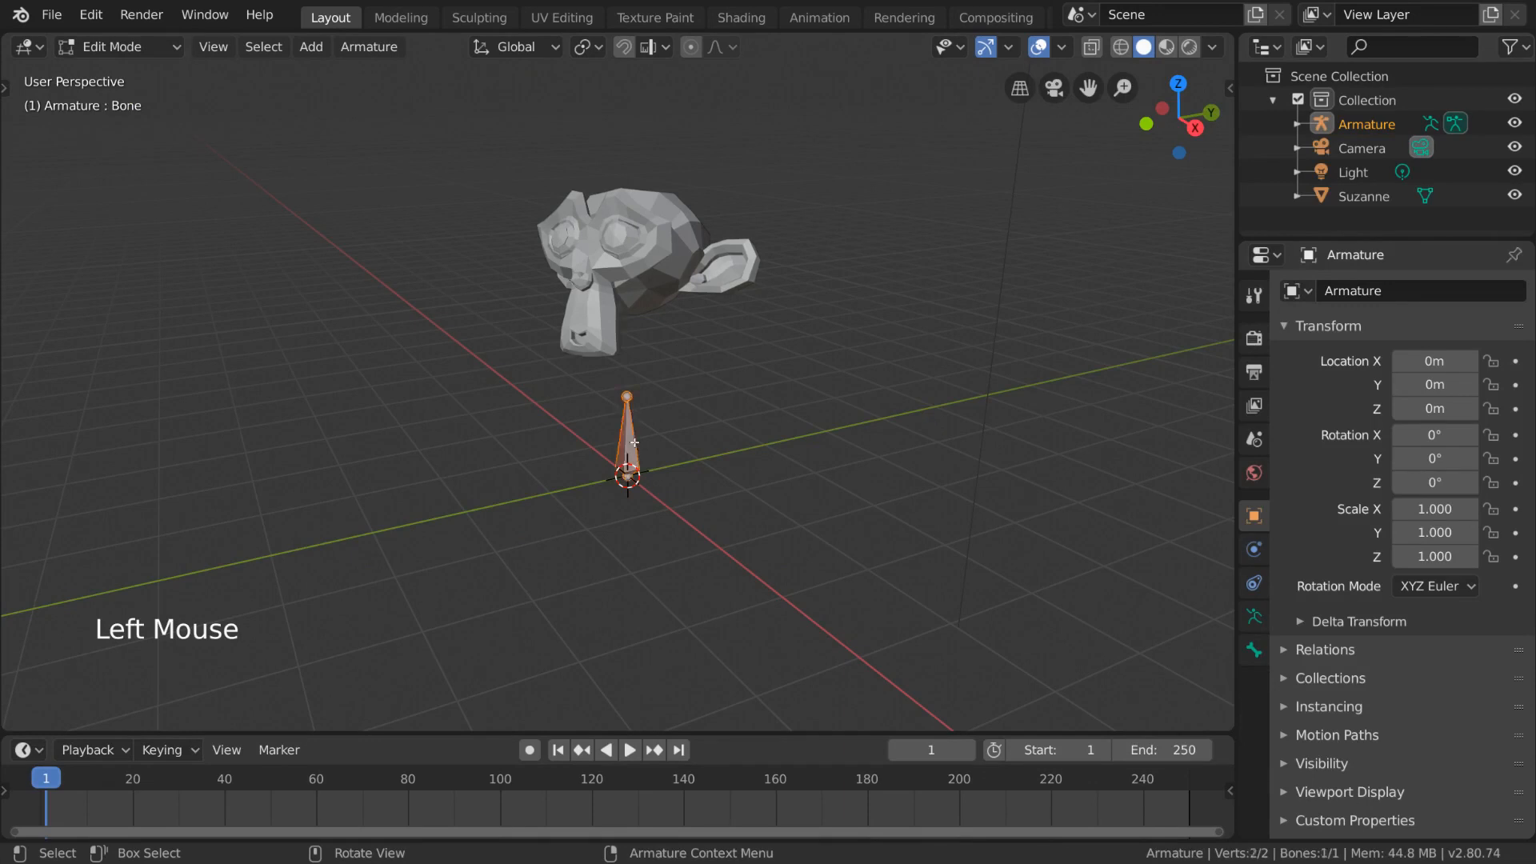
right_click(927, 453)
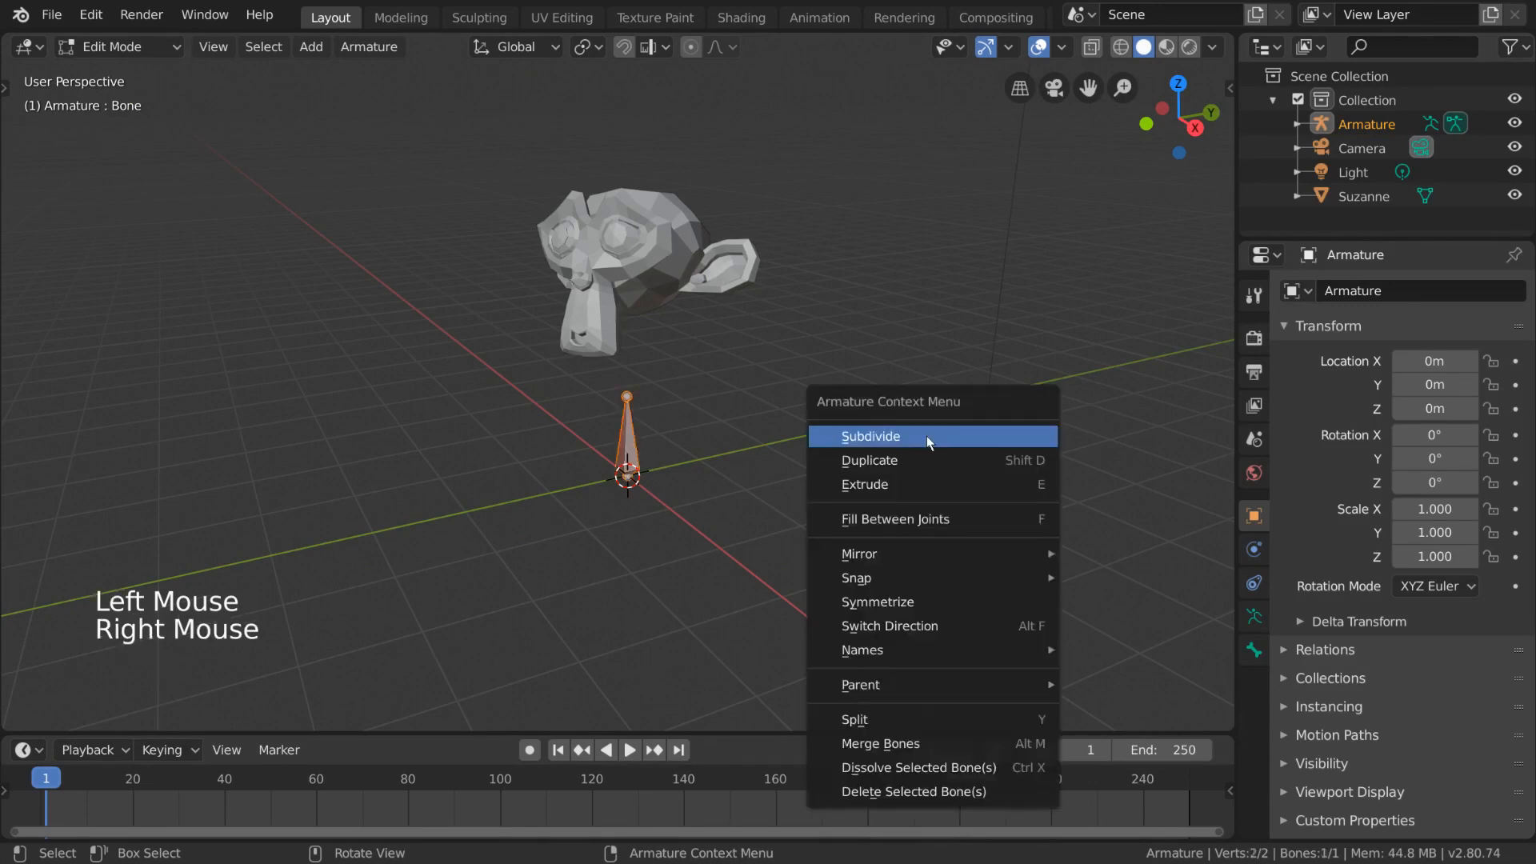
left_click(976, 437)
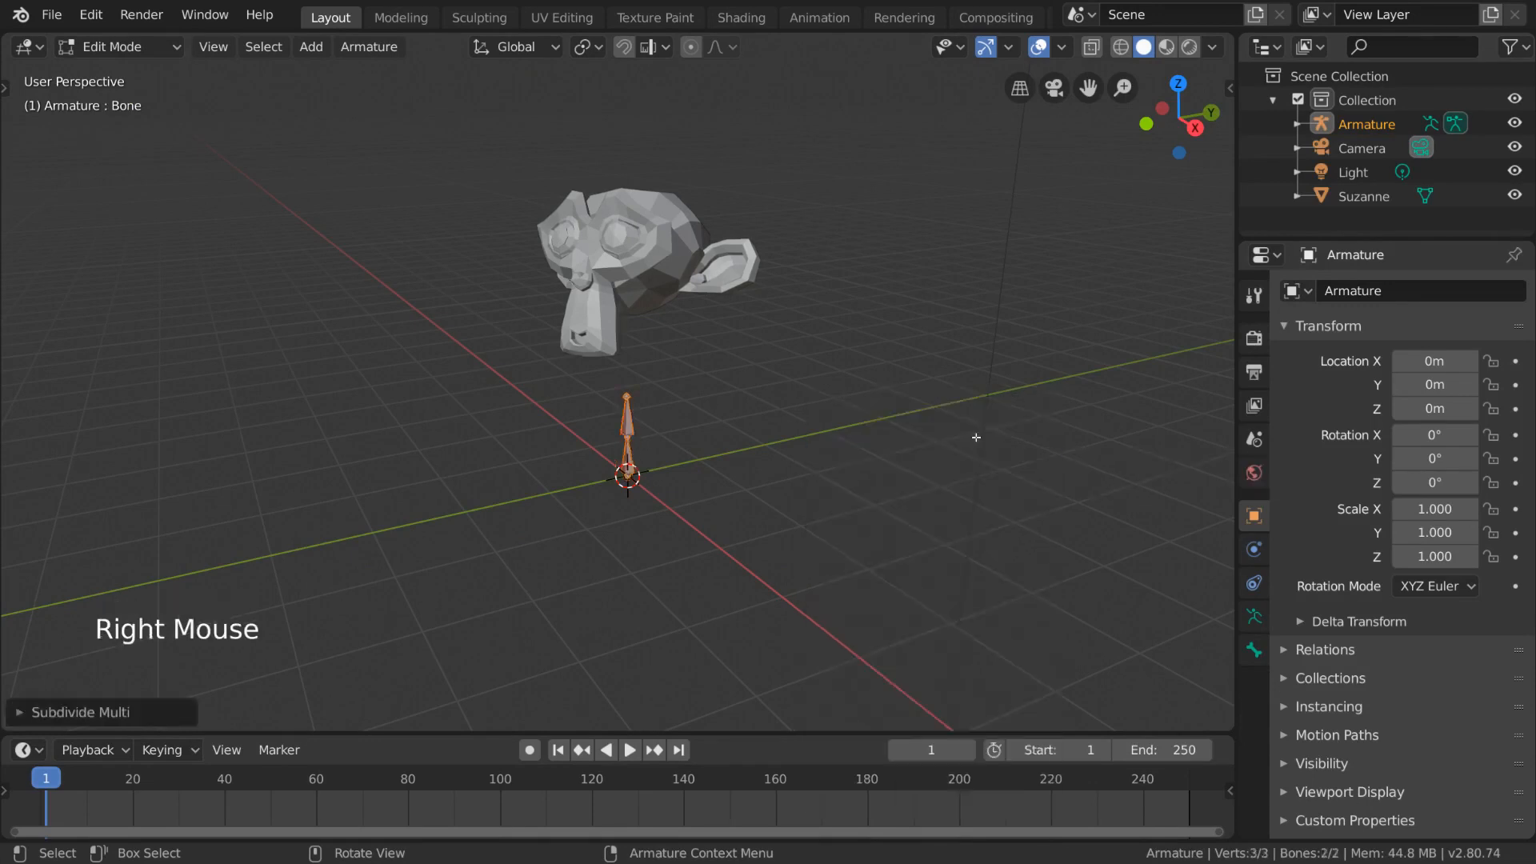
Select the upper bone of the armature and rename it Top.
left_click(629, 409)
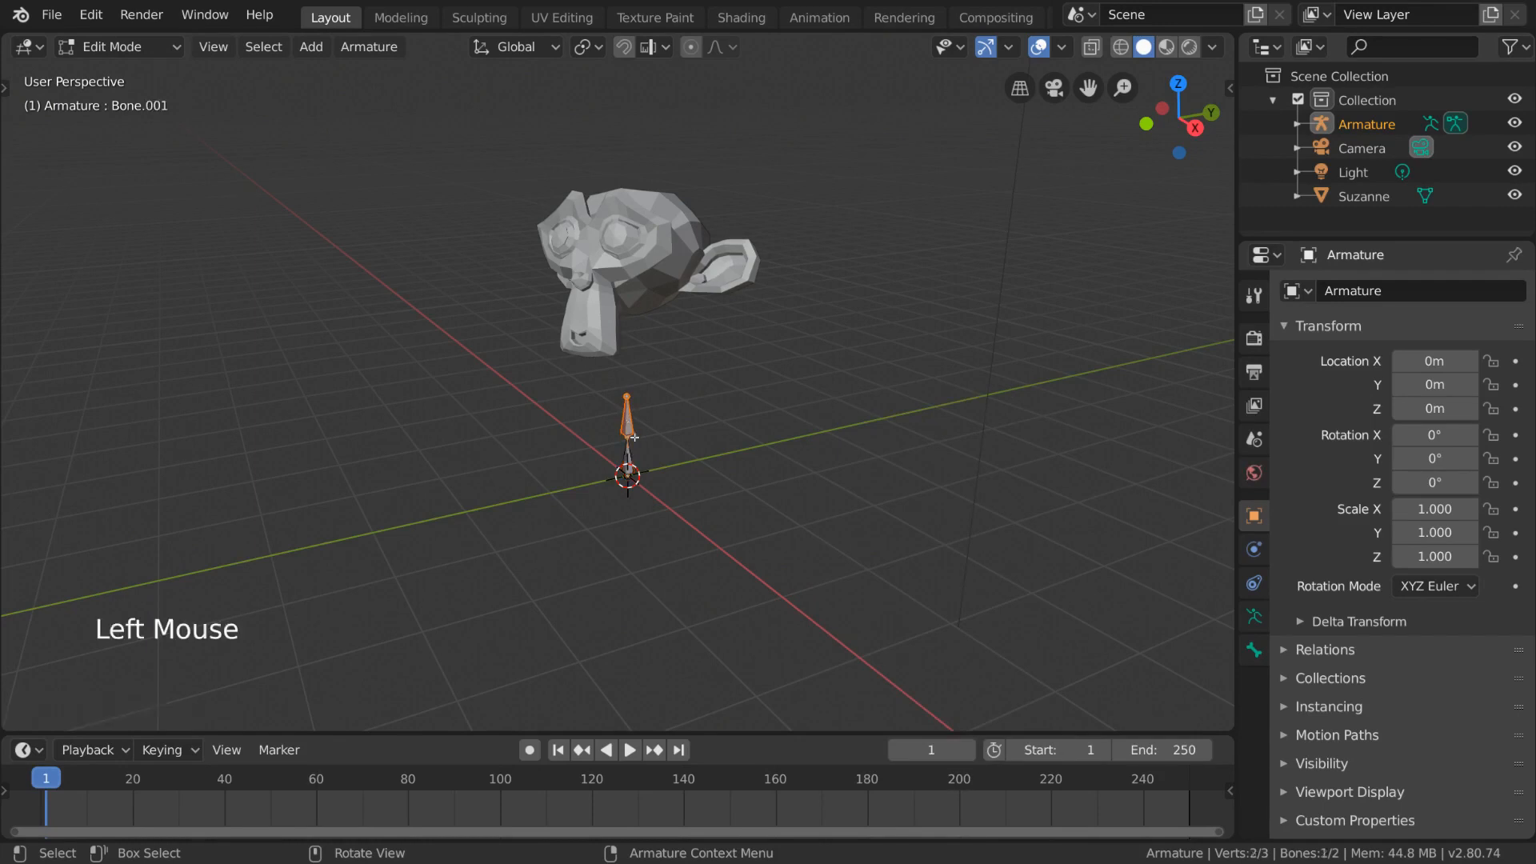
left_click(629, 409)
left_click(648, 417)
scroll(648, 417, "up", 2)
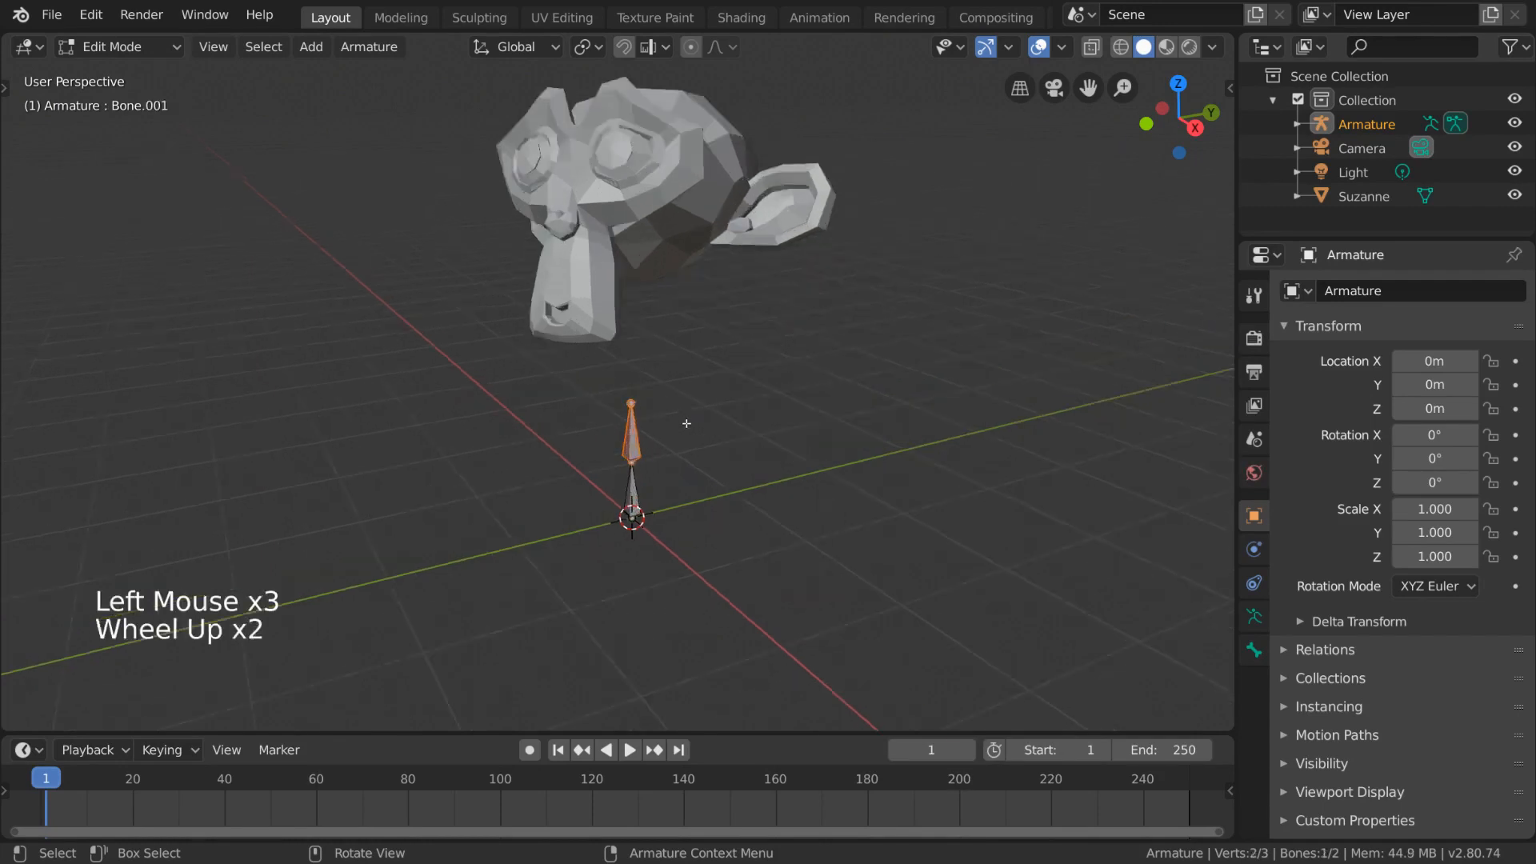
left_click(633, 443)
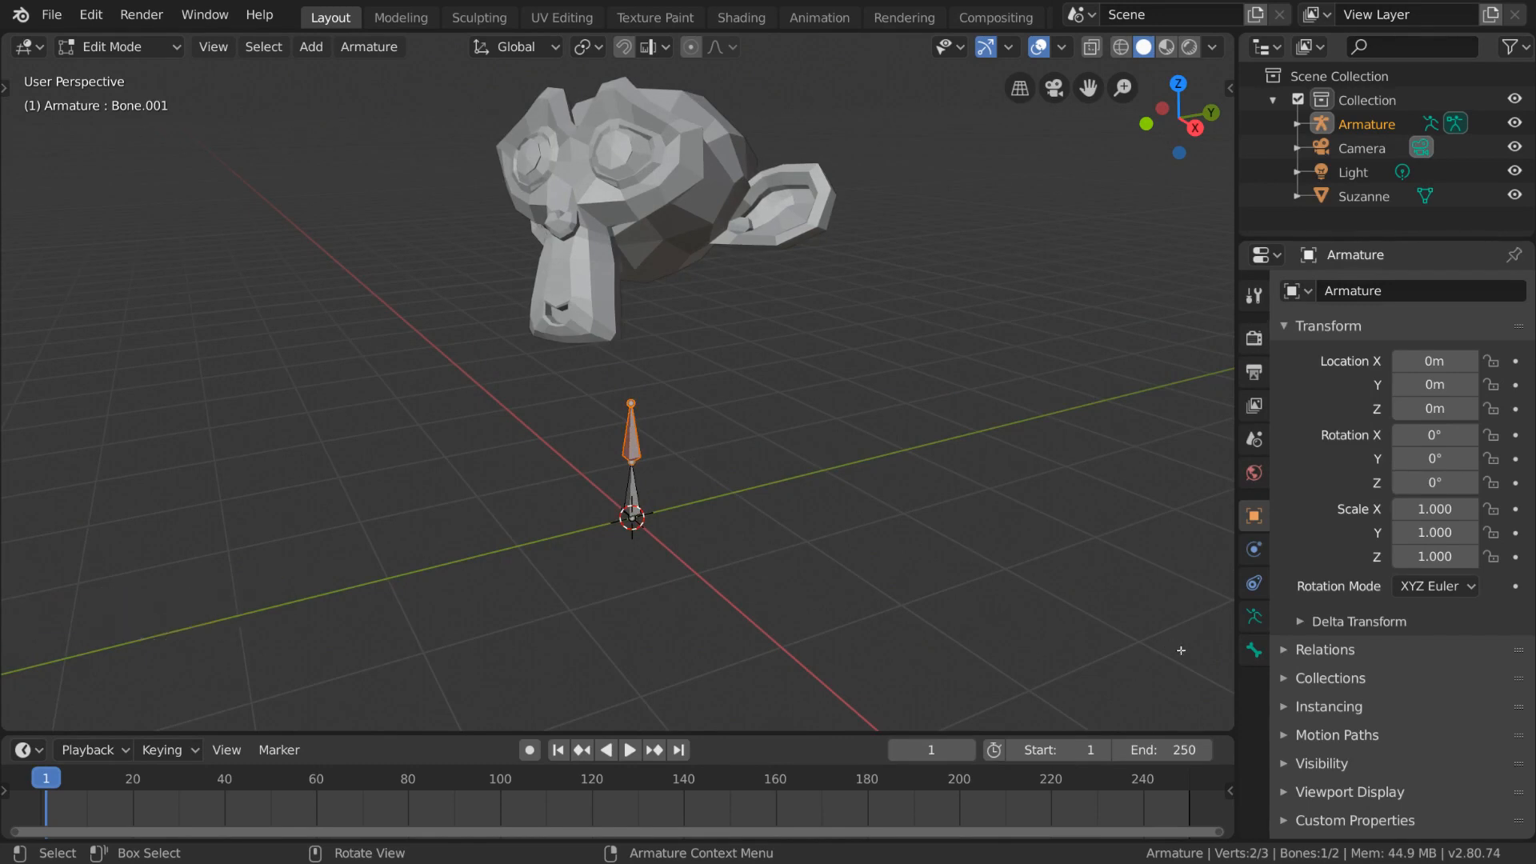
left_click(1251, 661)
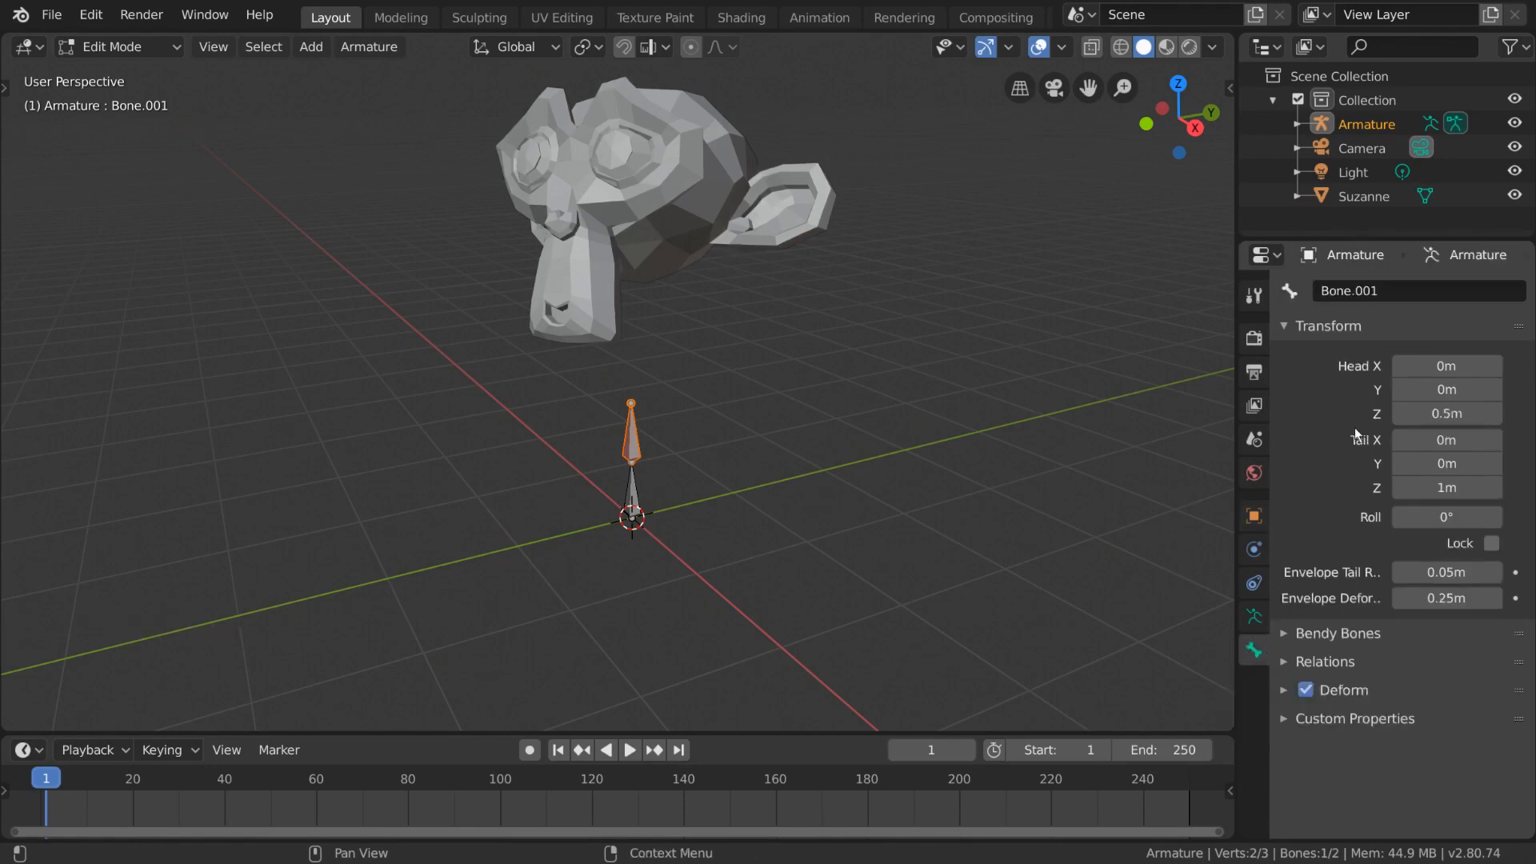
left_click(1392, 292)
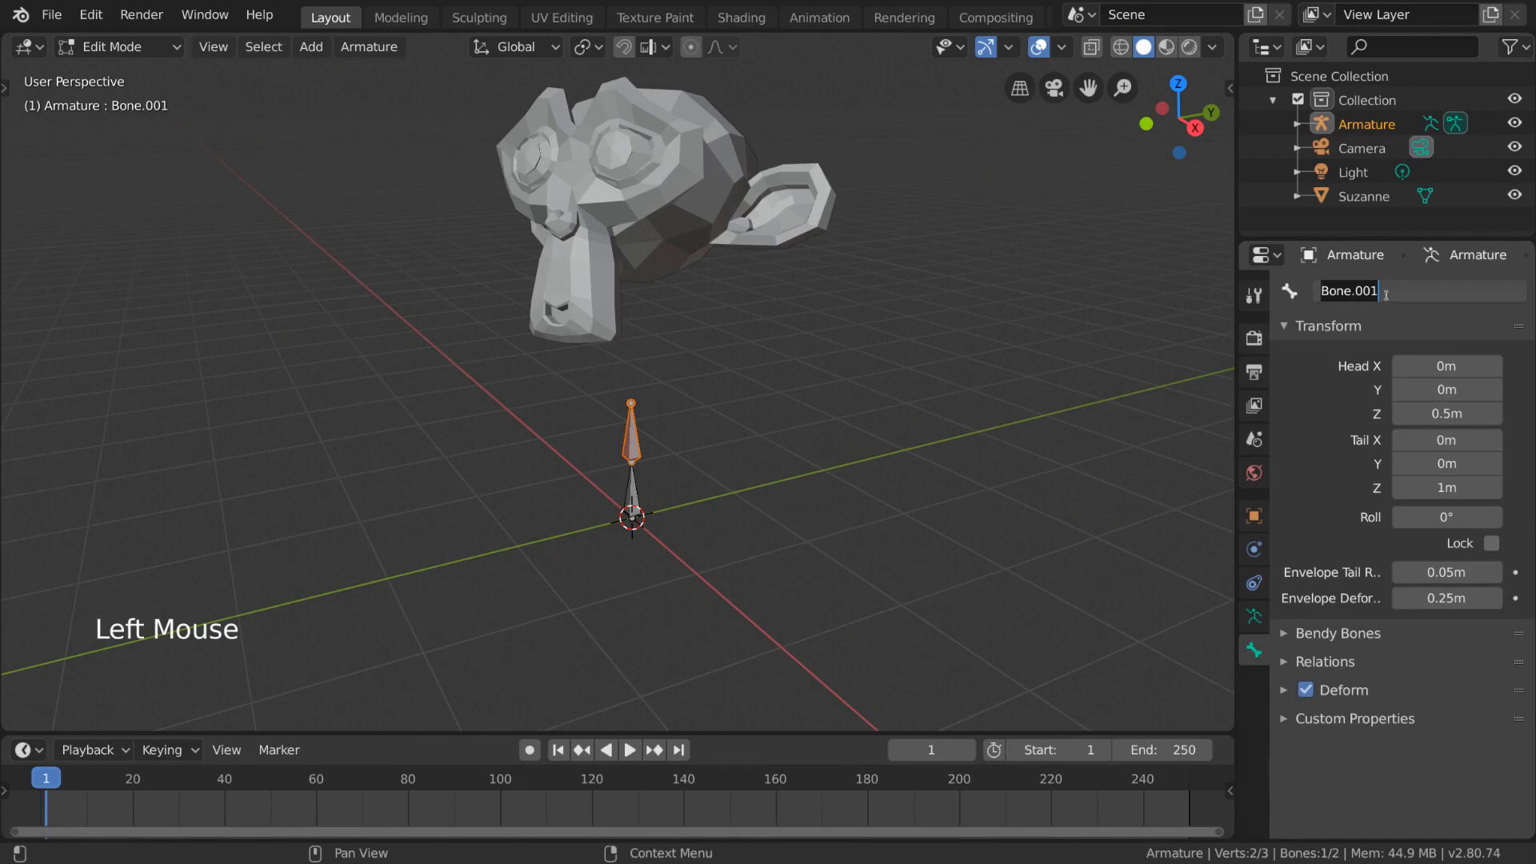
type("Top")
key("Return")
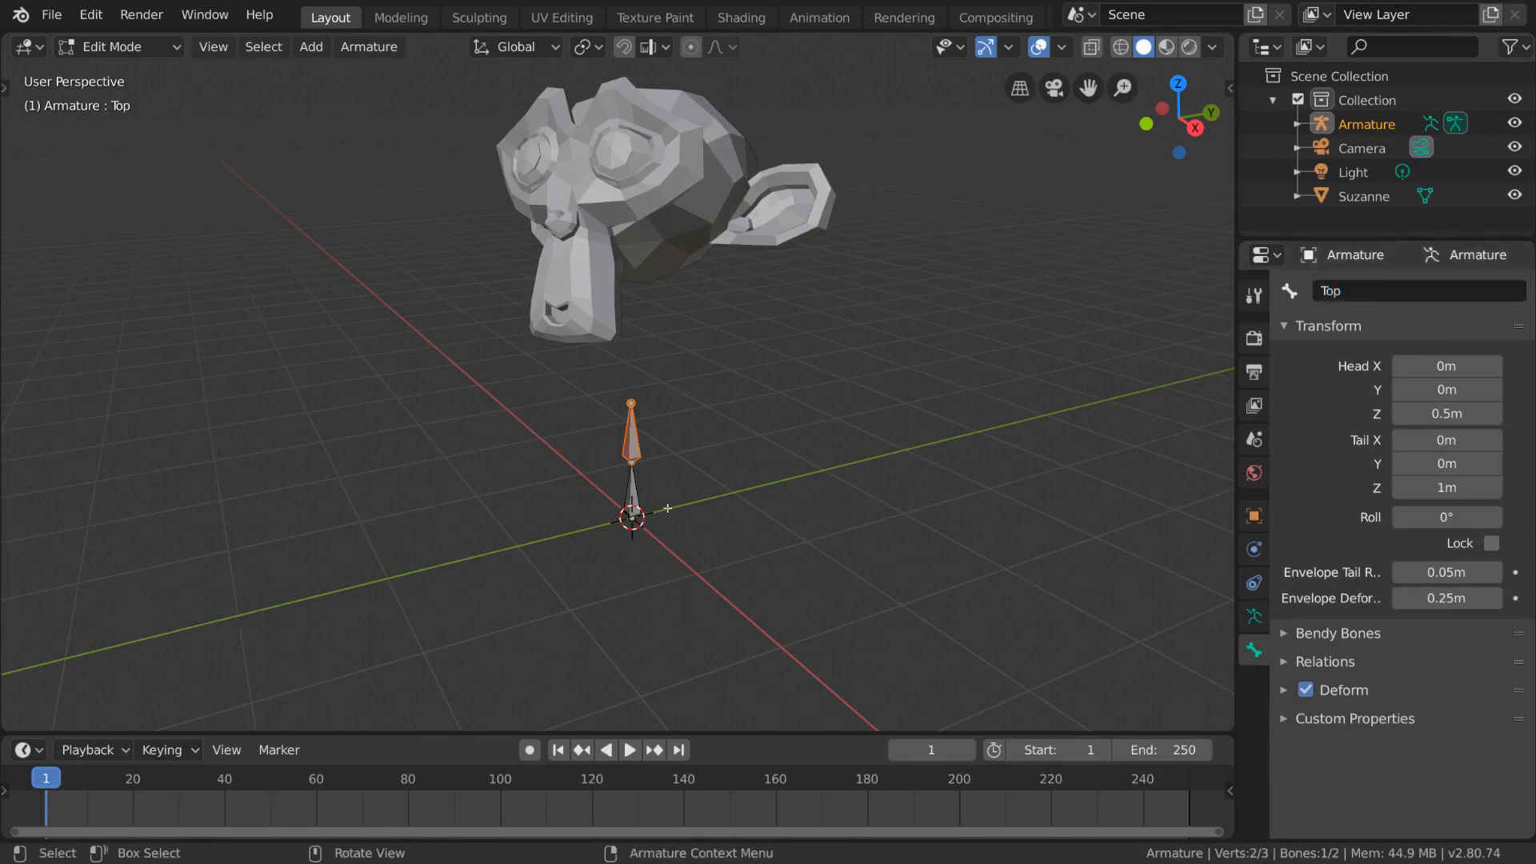
Rename the lower bone Bottom, reselect the upper bone and return to Object Mode.
left_click(639, 494)
double_click(1405, 284)
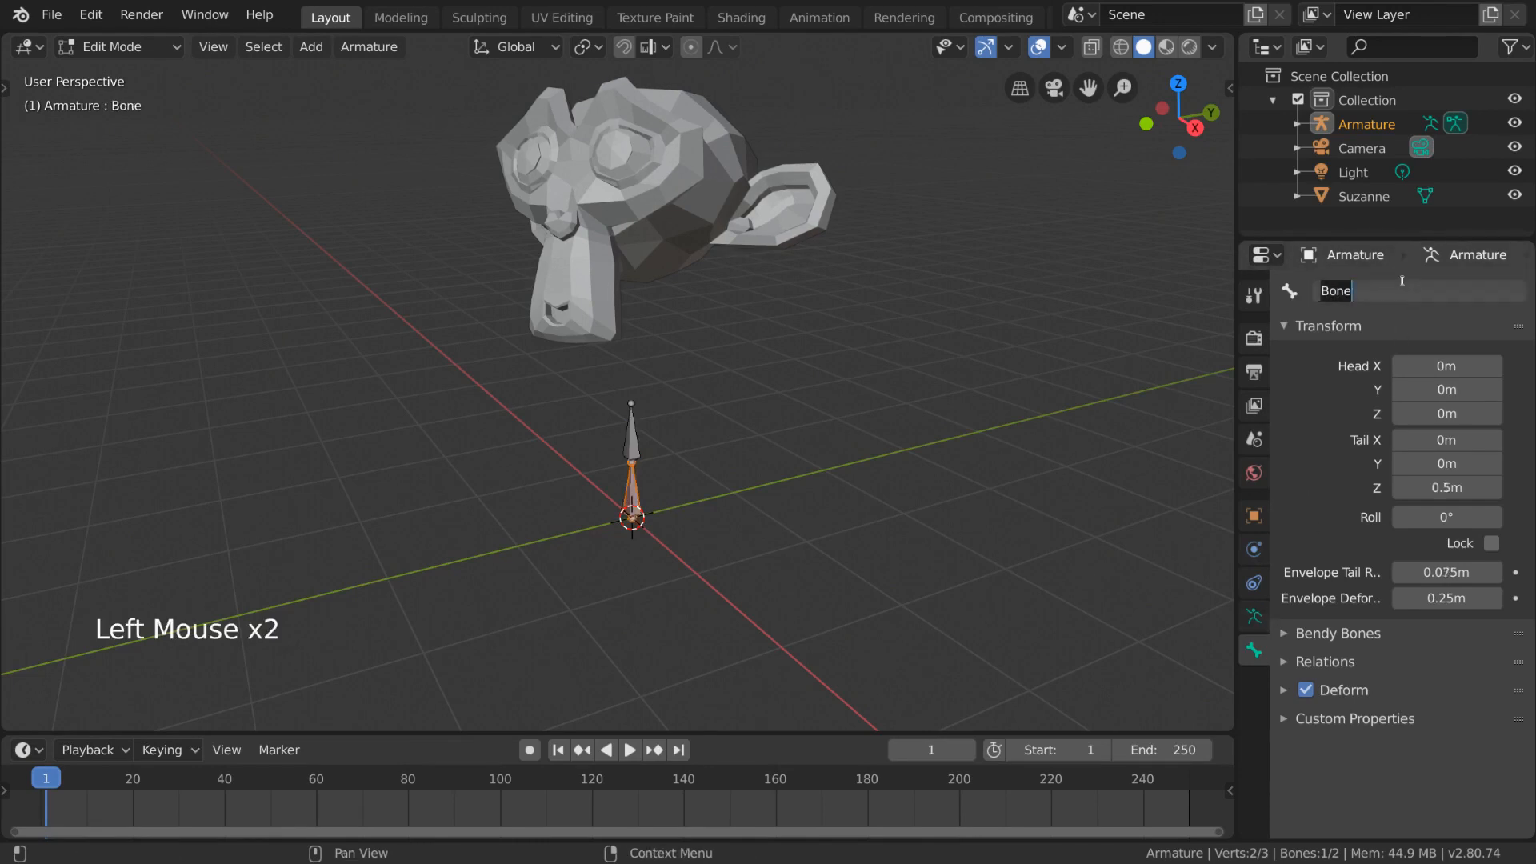
type("Bottom")
key("Return")
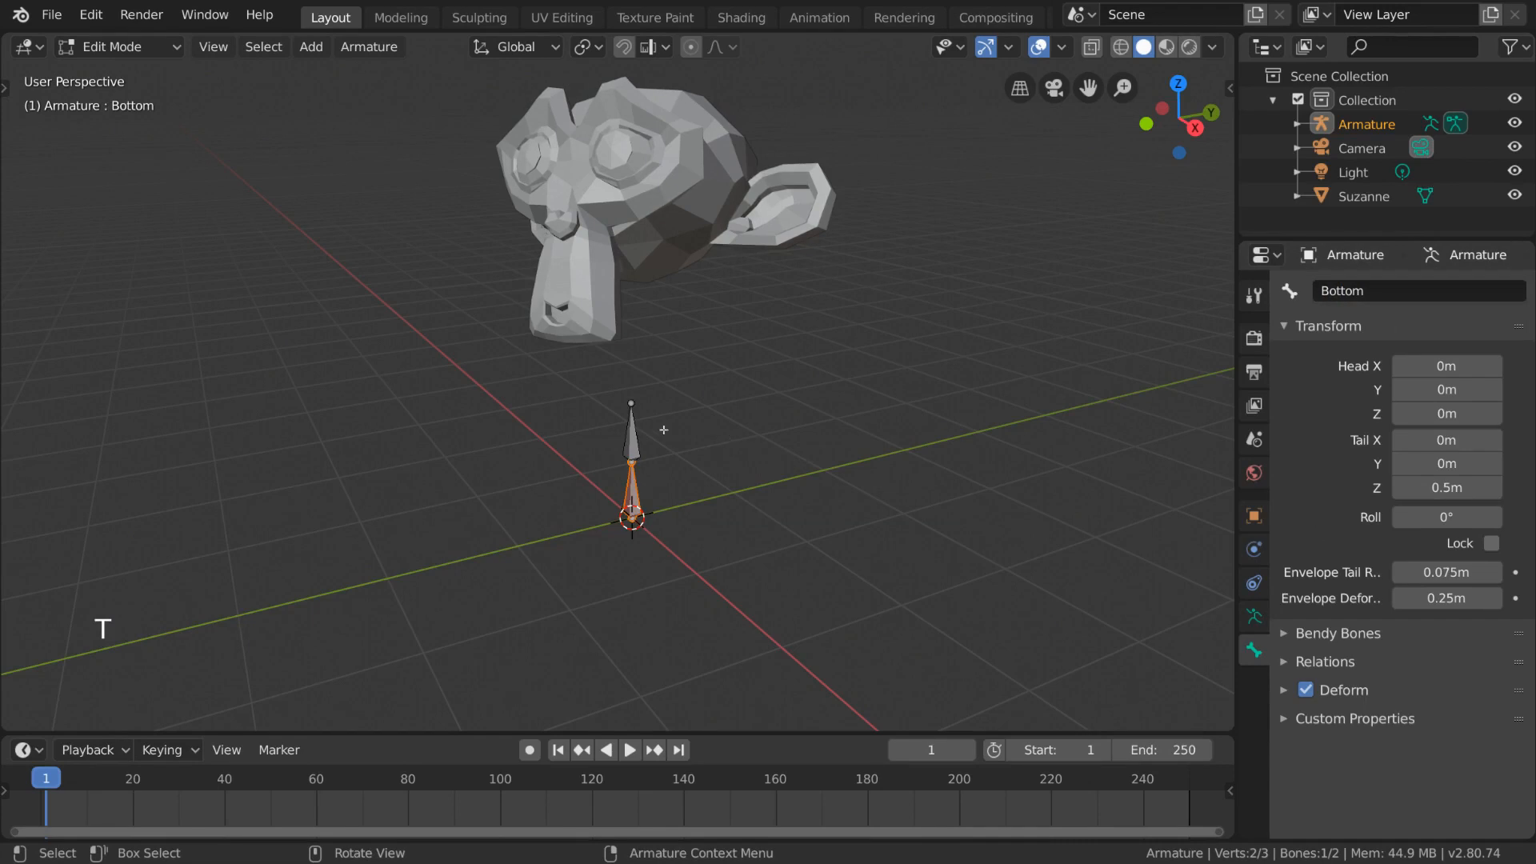
left_click(636, 433)
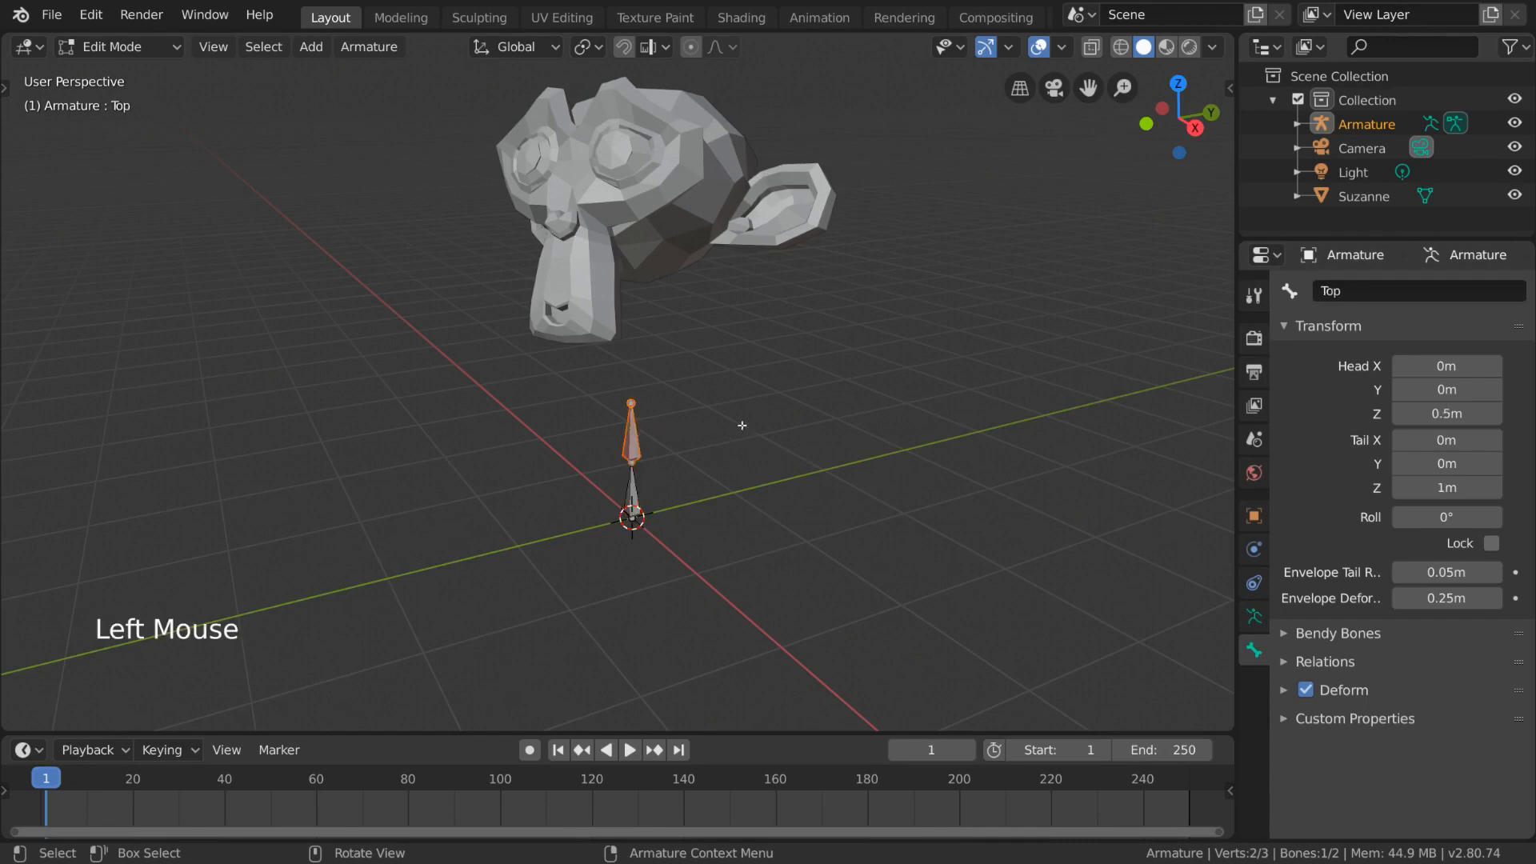
key("Tab")
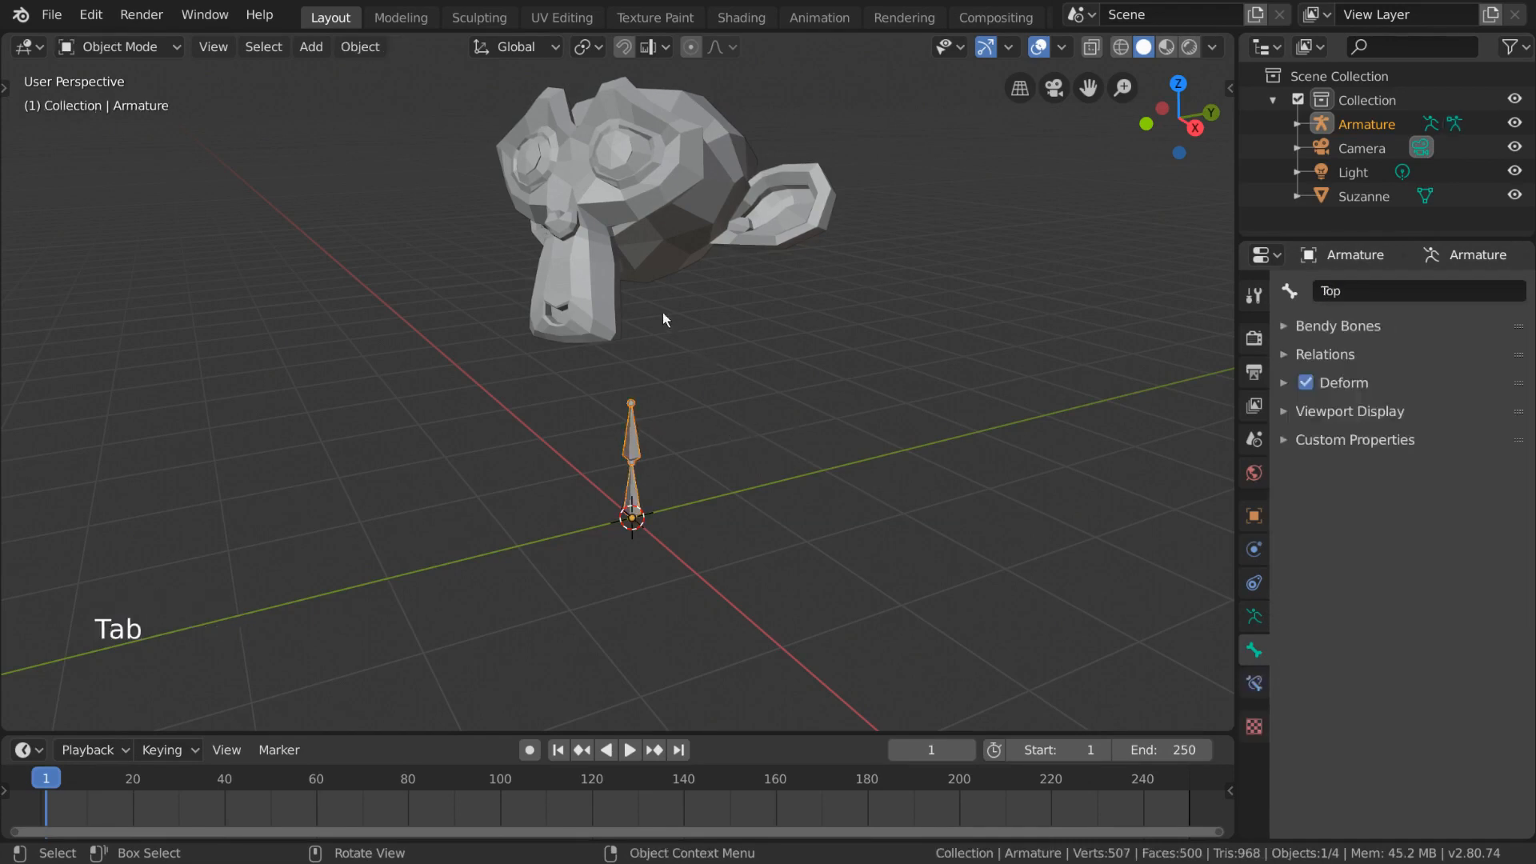
Add a Copy Rotation constraint to the monkey head with the armature as its target.
left_click(635, 248)
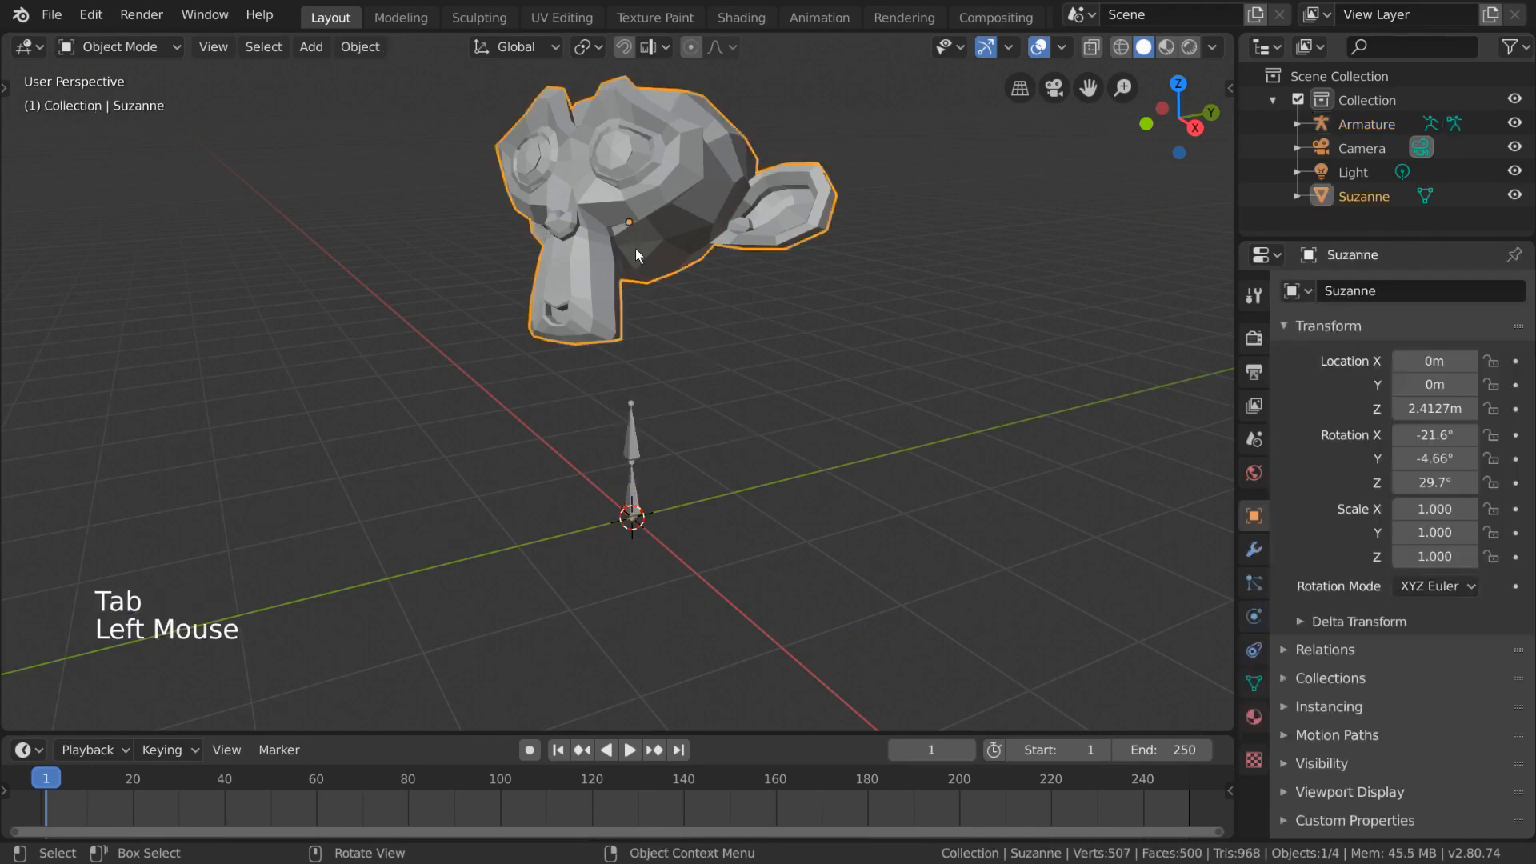
left_click(1255, 650)
left_click(1419, 291)
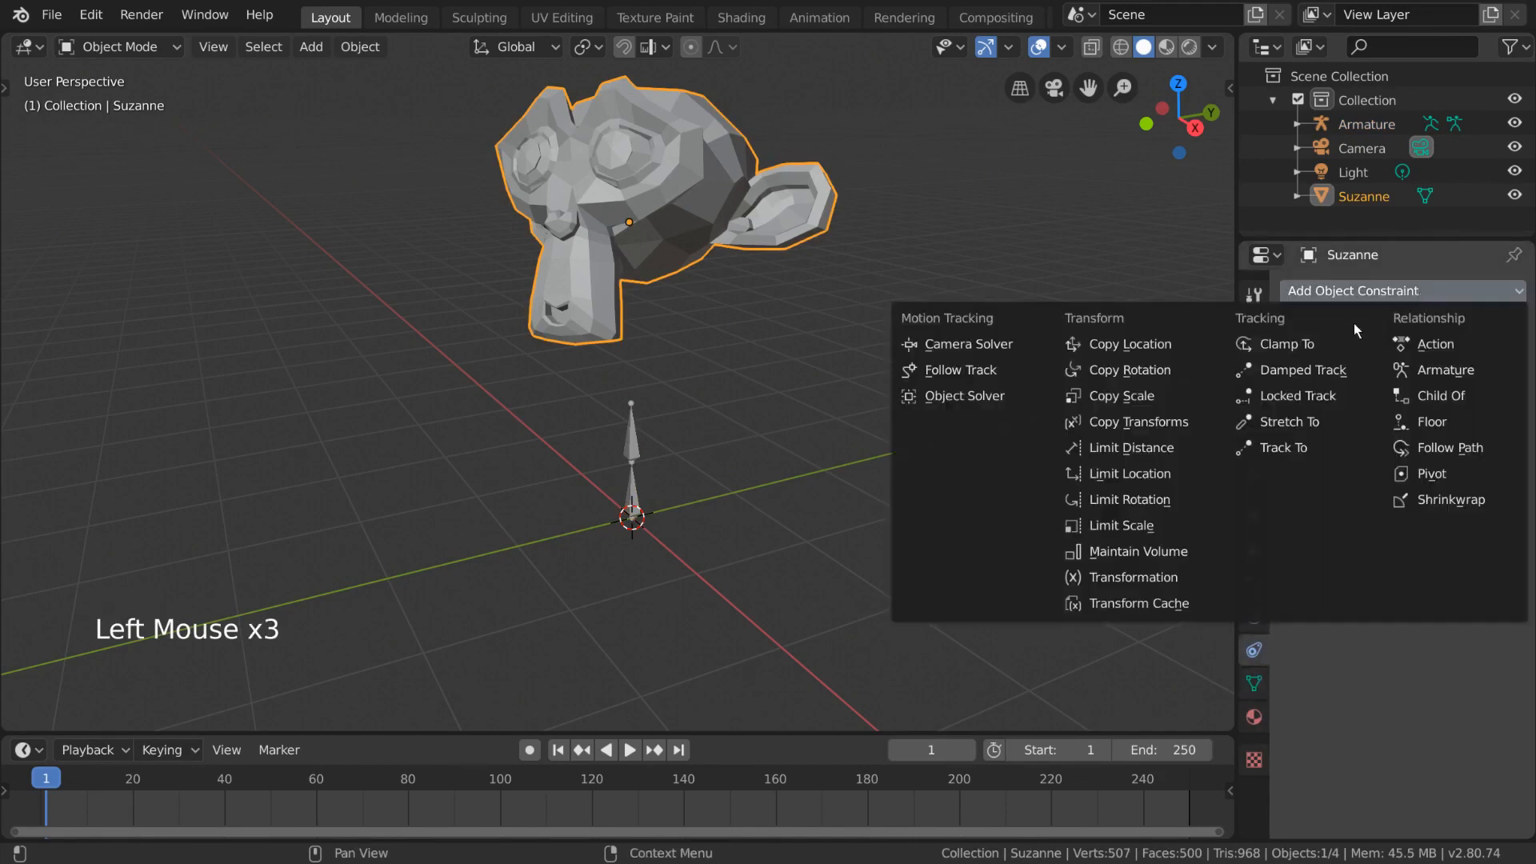
left_click(1137, 370)
left_click(1509, 366)
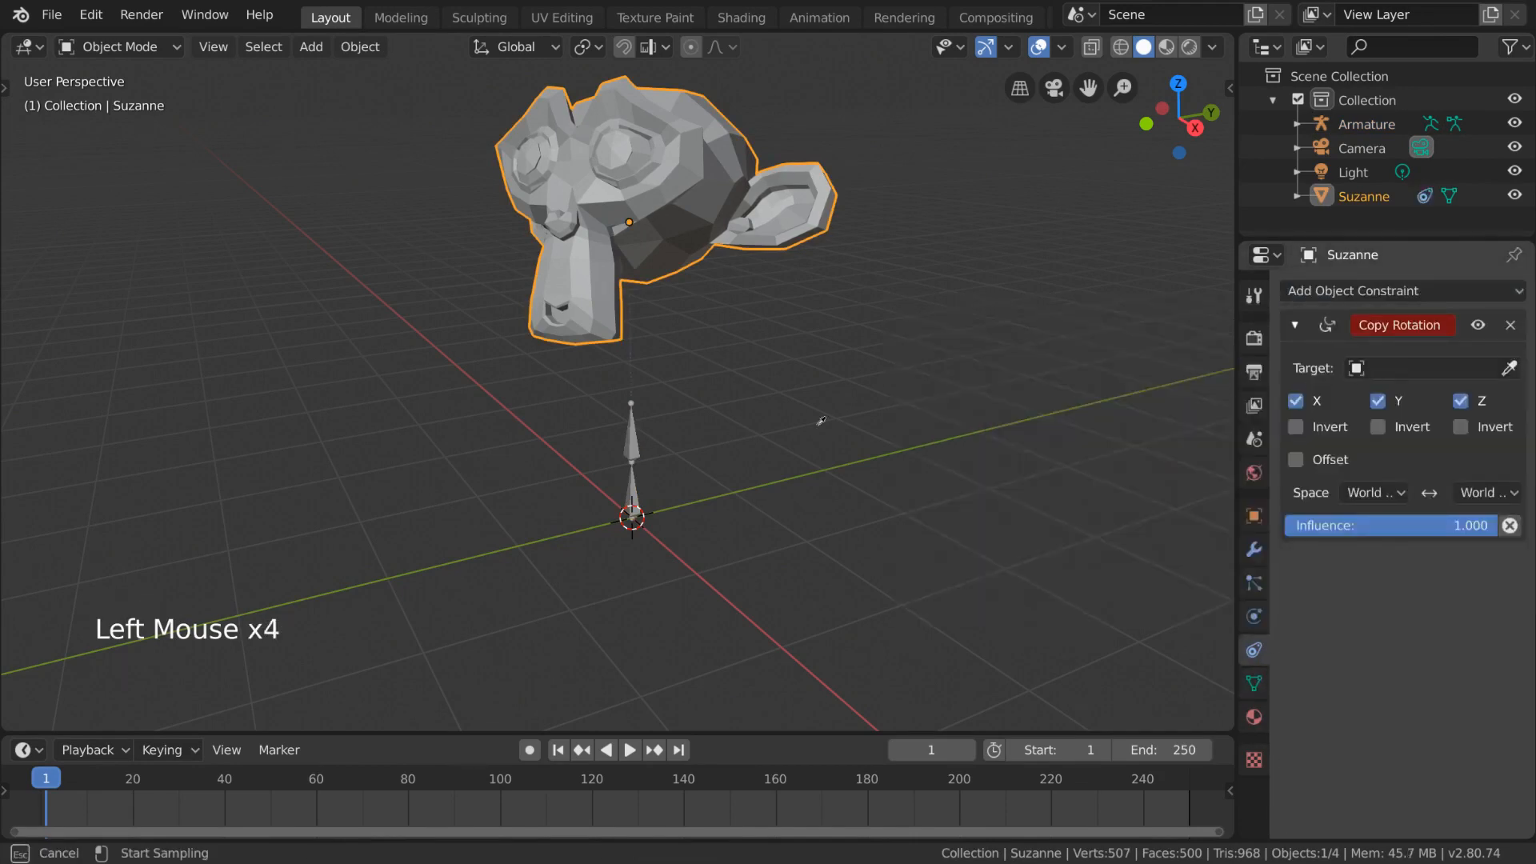
left_click(693, 448)
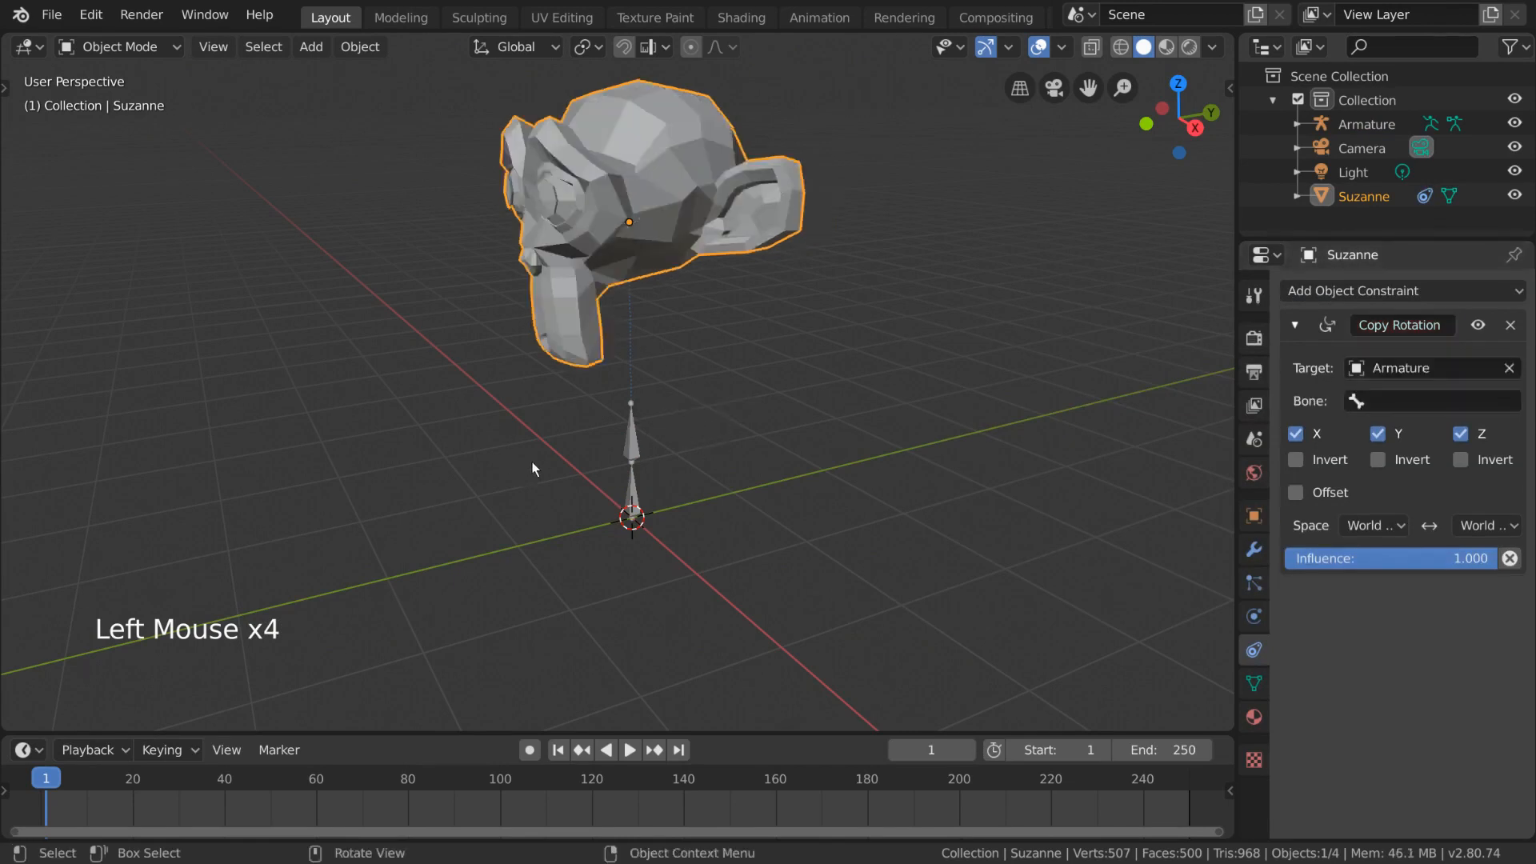
Try rotating the monkey head and then the whole armature to test the Copy Rotation constraint.
key("r")
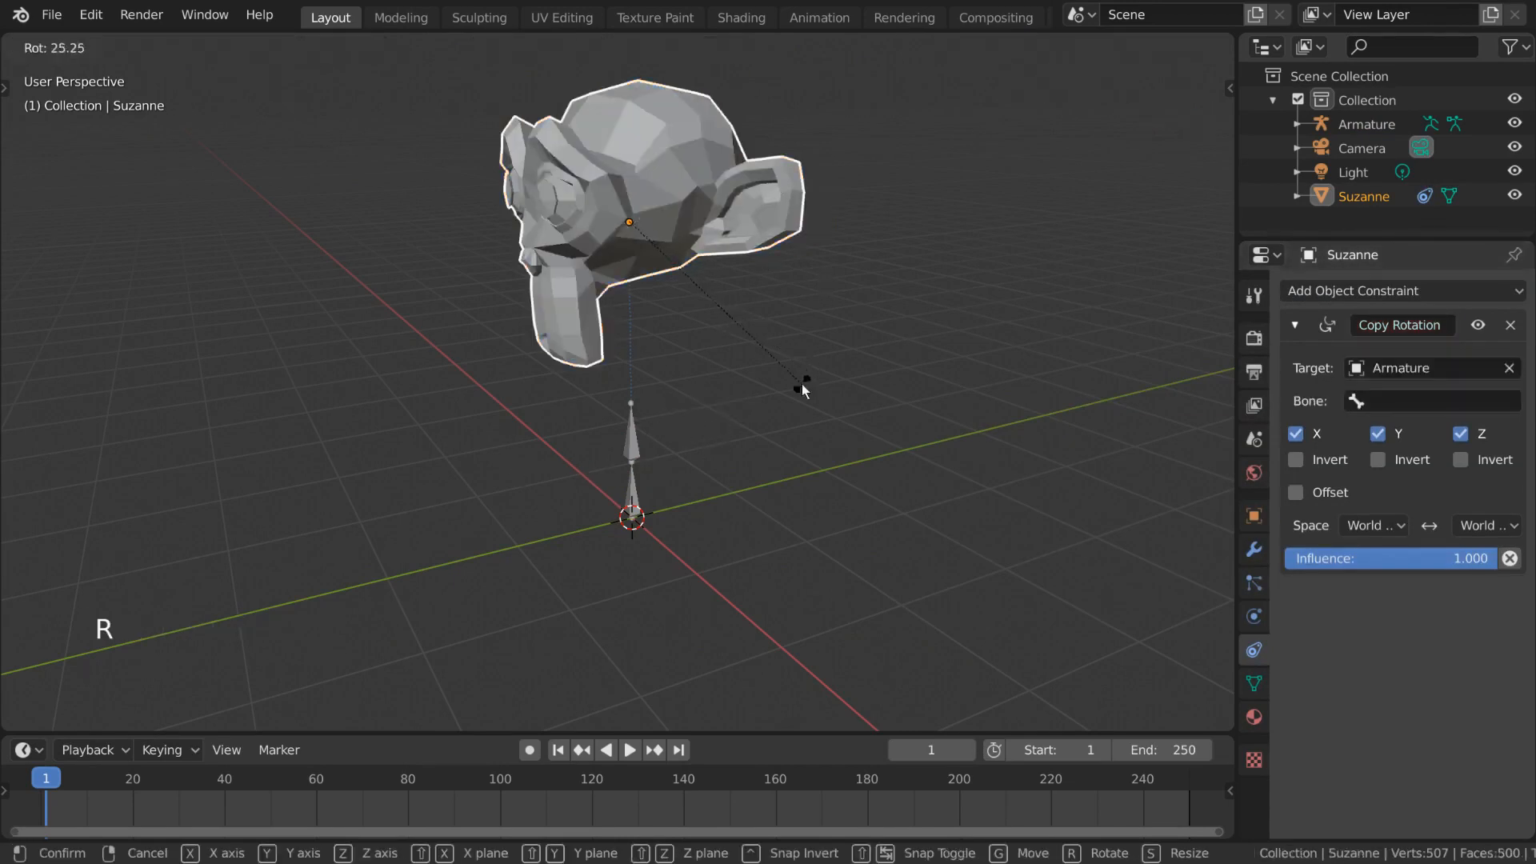
key("Escape")
left_click(643, 450)
key("r")
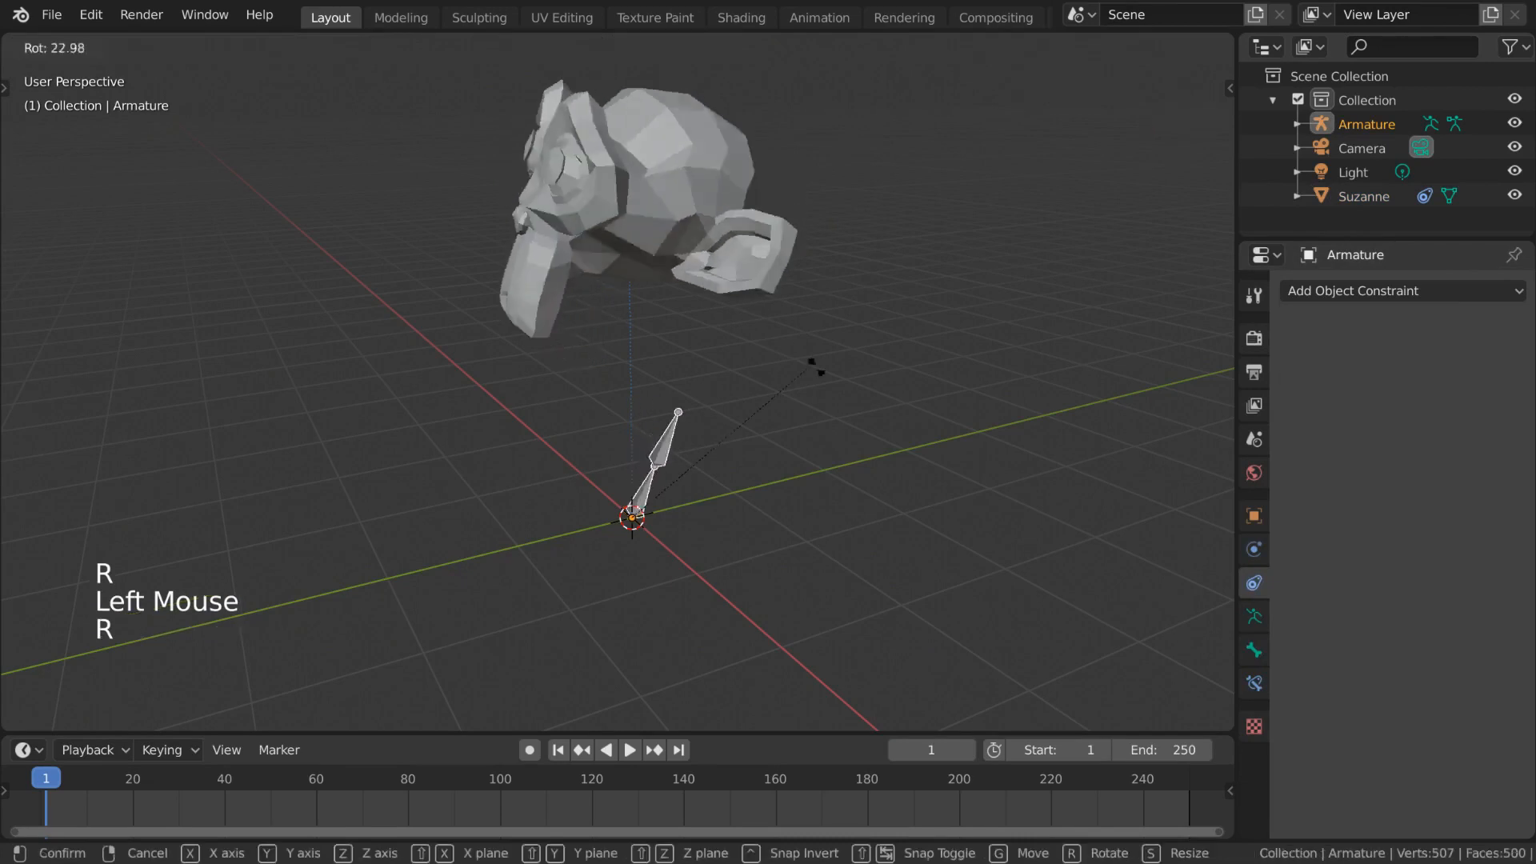
left_click(695, 239)
left_click(695, 234)
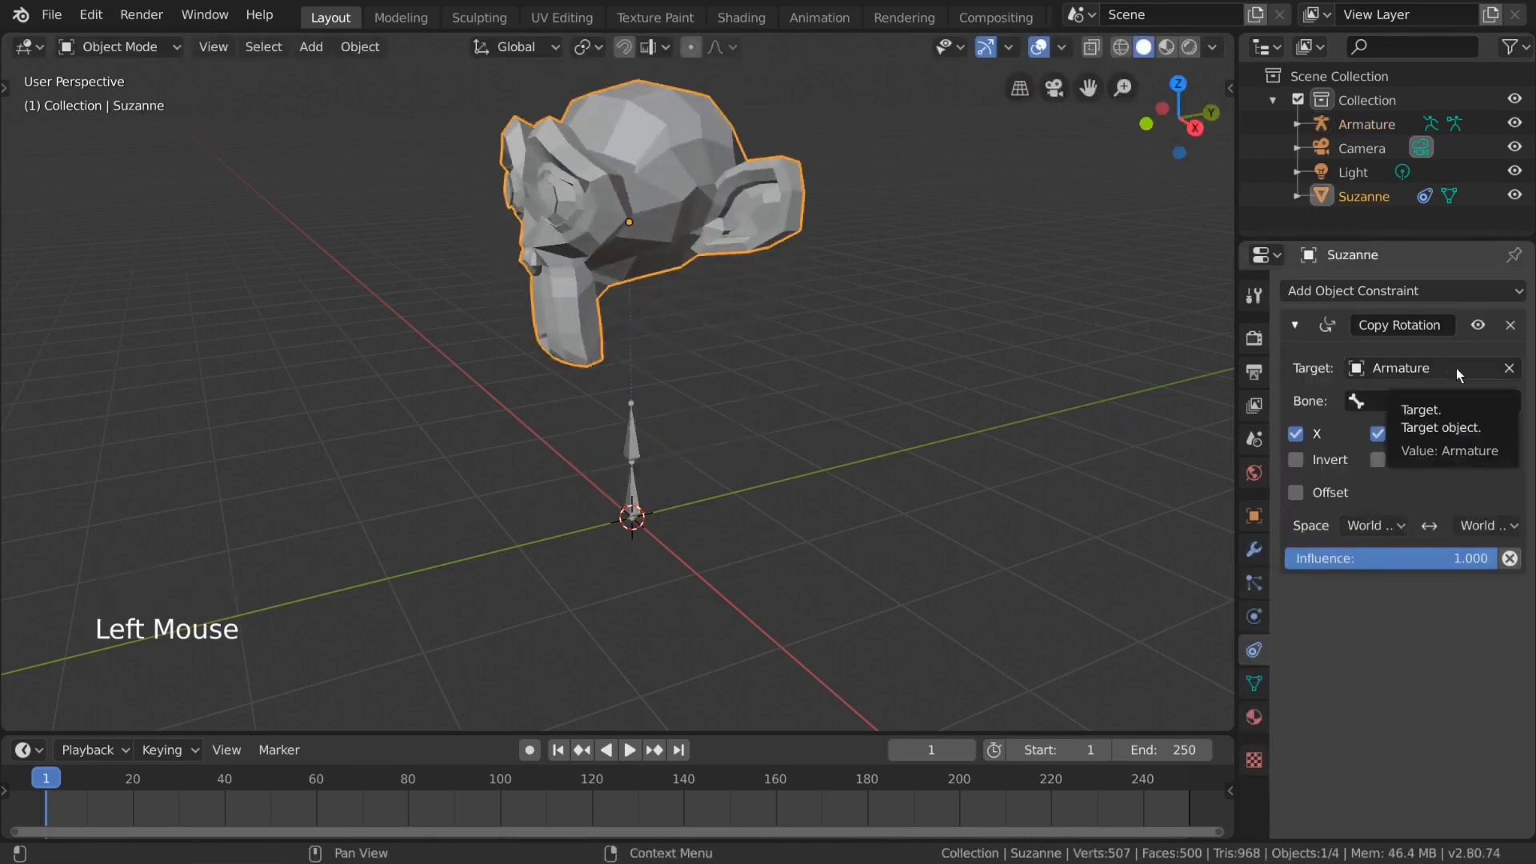
Try moving the Top bone in Edit Mode and rotating it in Pose Mode to test the monkey head's response.
left_click(631, 456)
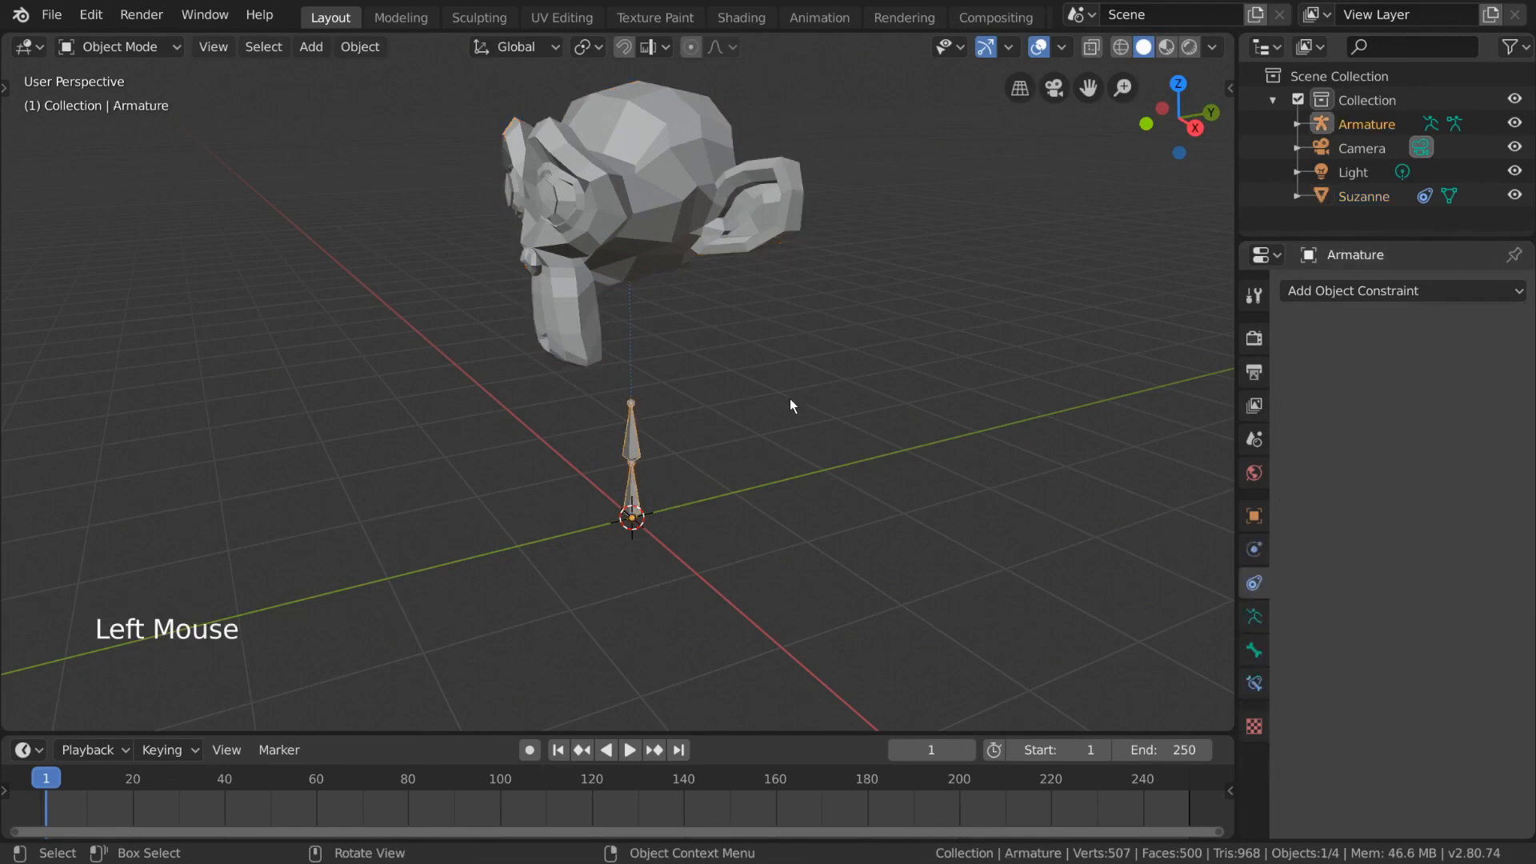
key("Tab")
key("g")
key("Escape")
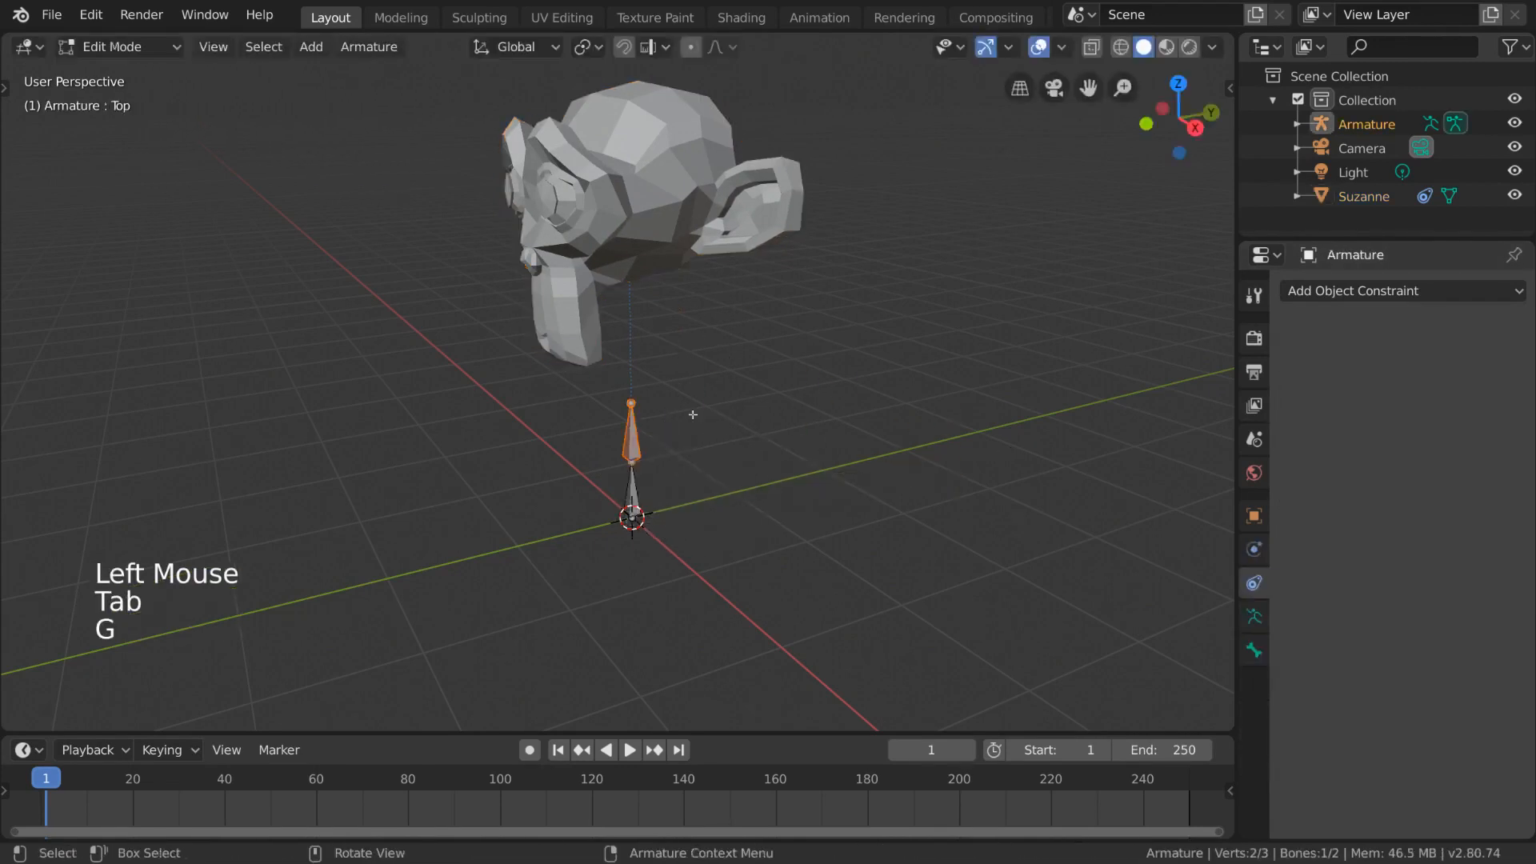
key("Tab")
key("ctrl+Tab")
left_click(637, 440)
key("r")
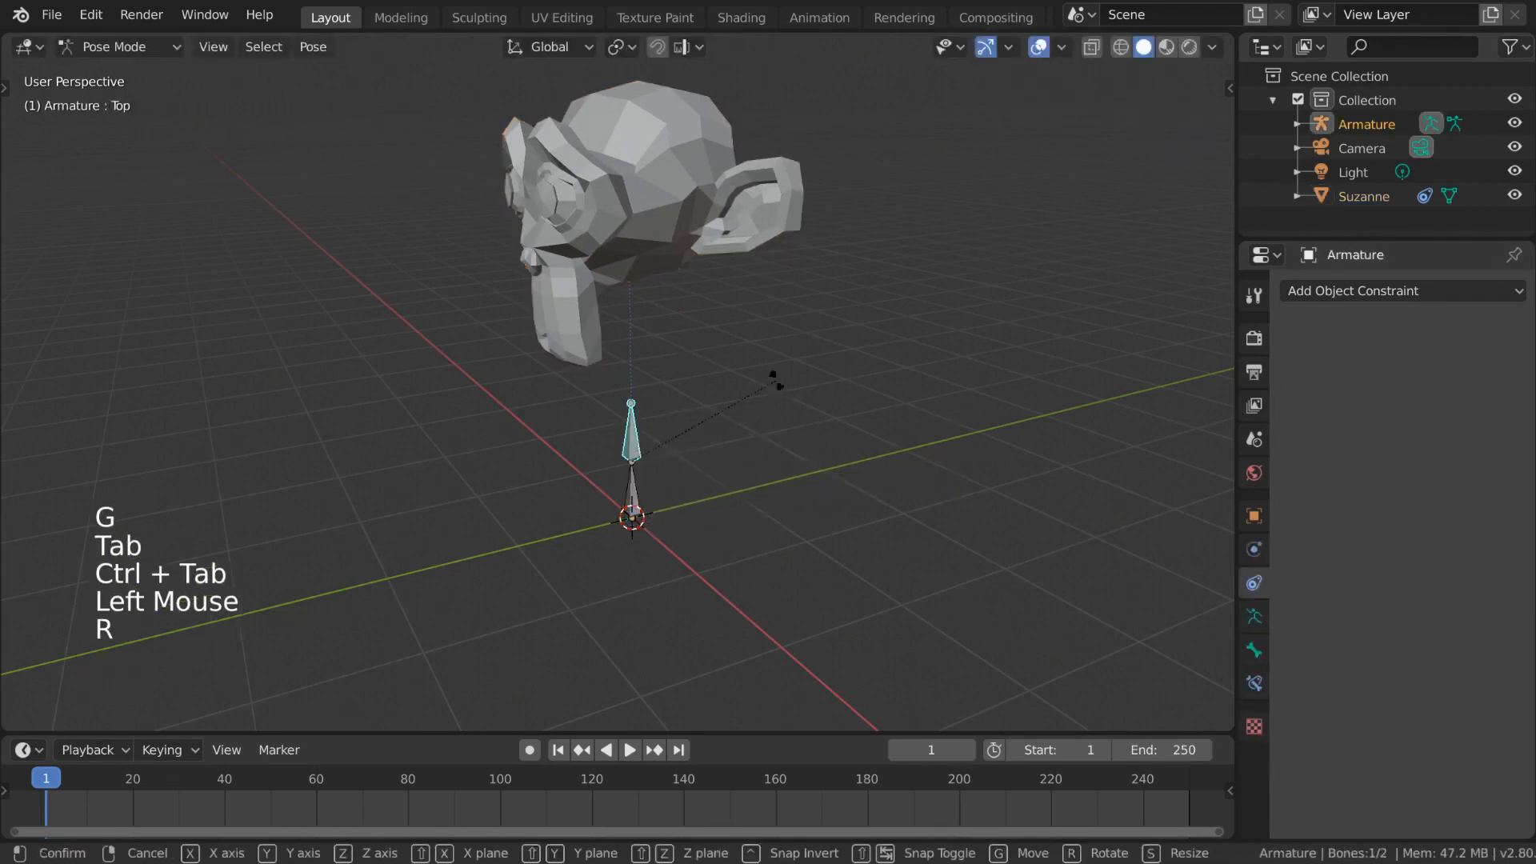
key("Escape")
key("ctrl+Tab")
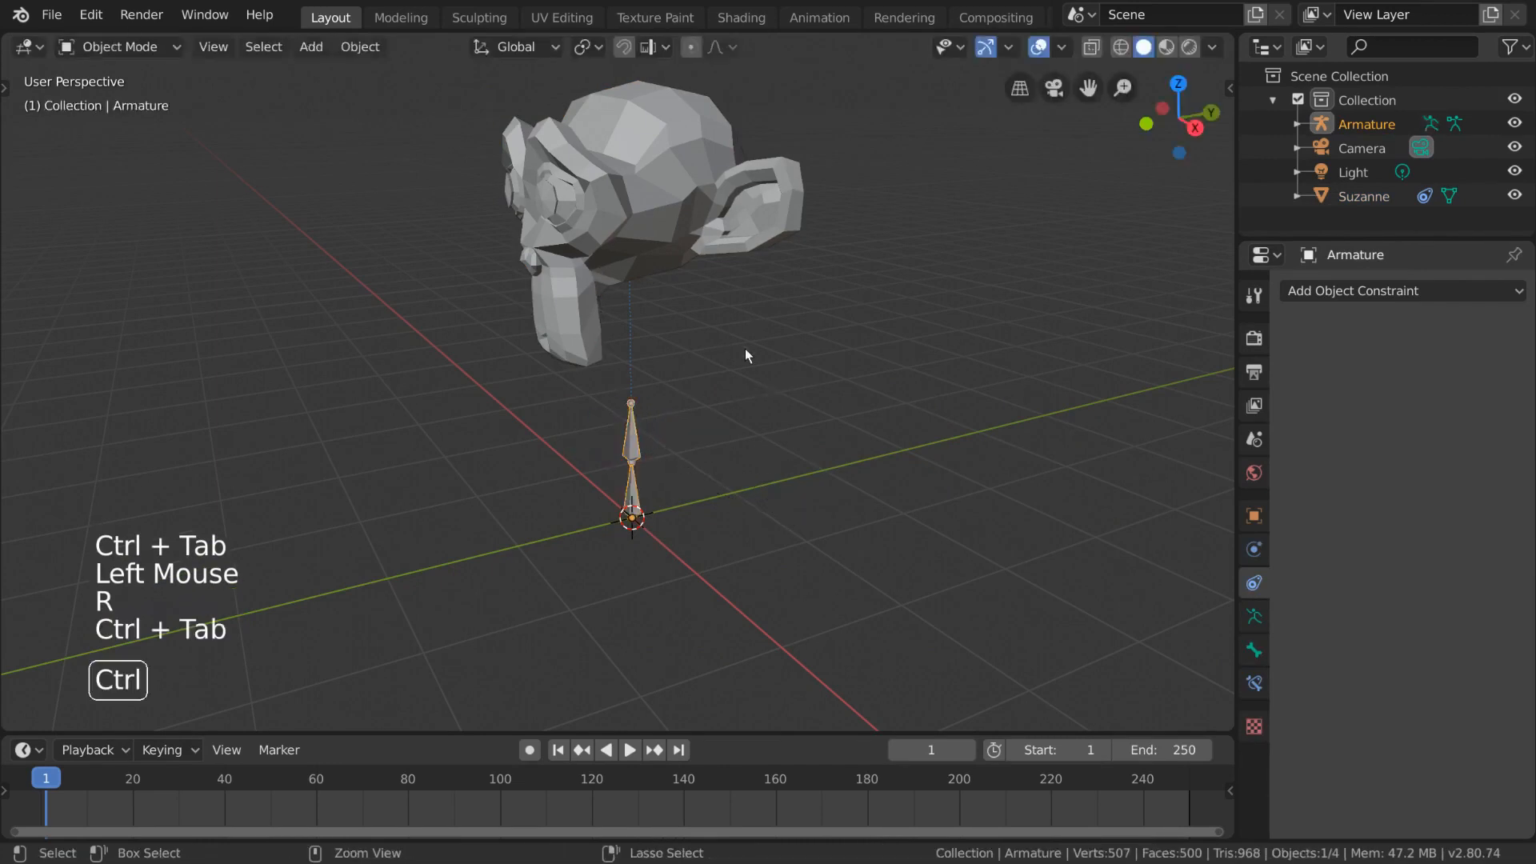
Set the bone of the monkey head's Copy Rotation constraint to Top.
left_click(652, 200)
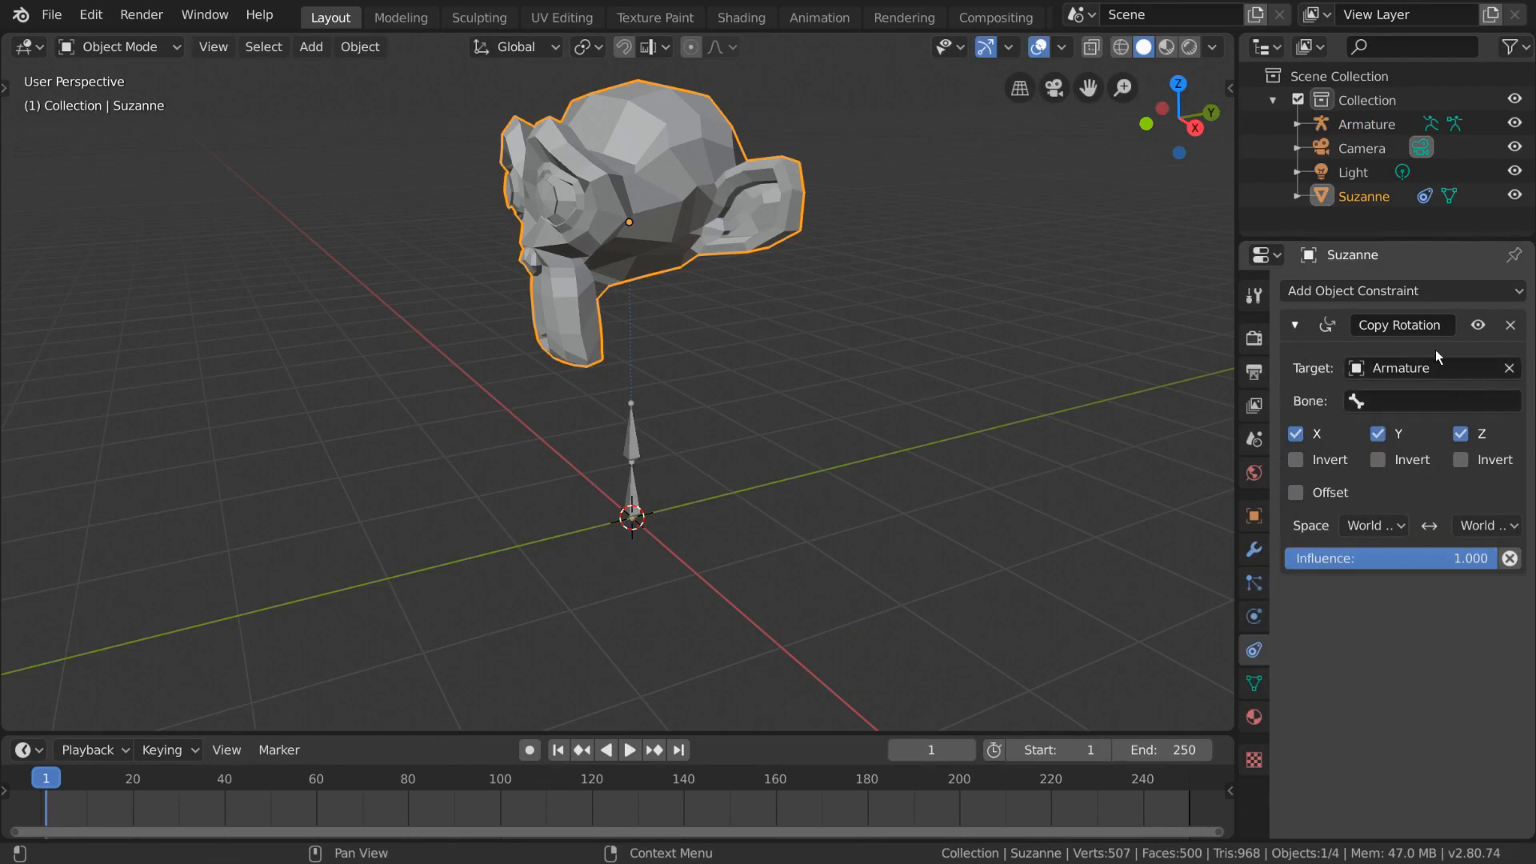
left_click(1402, 405)
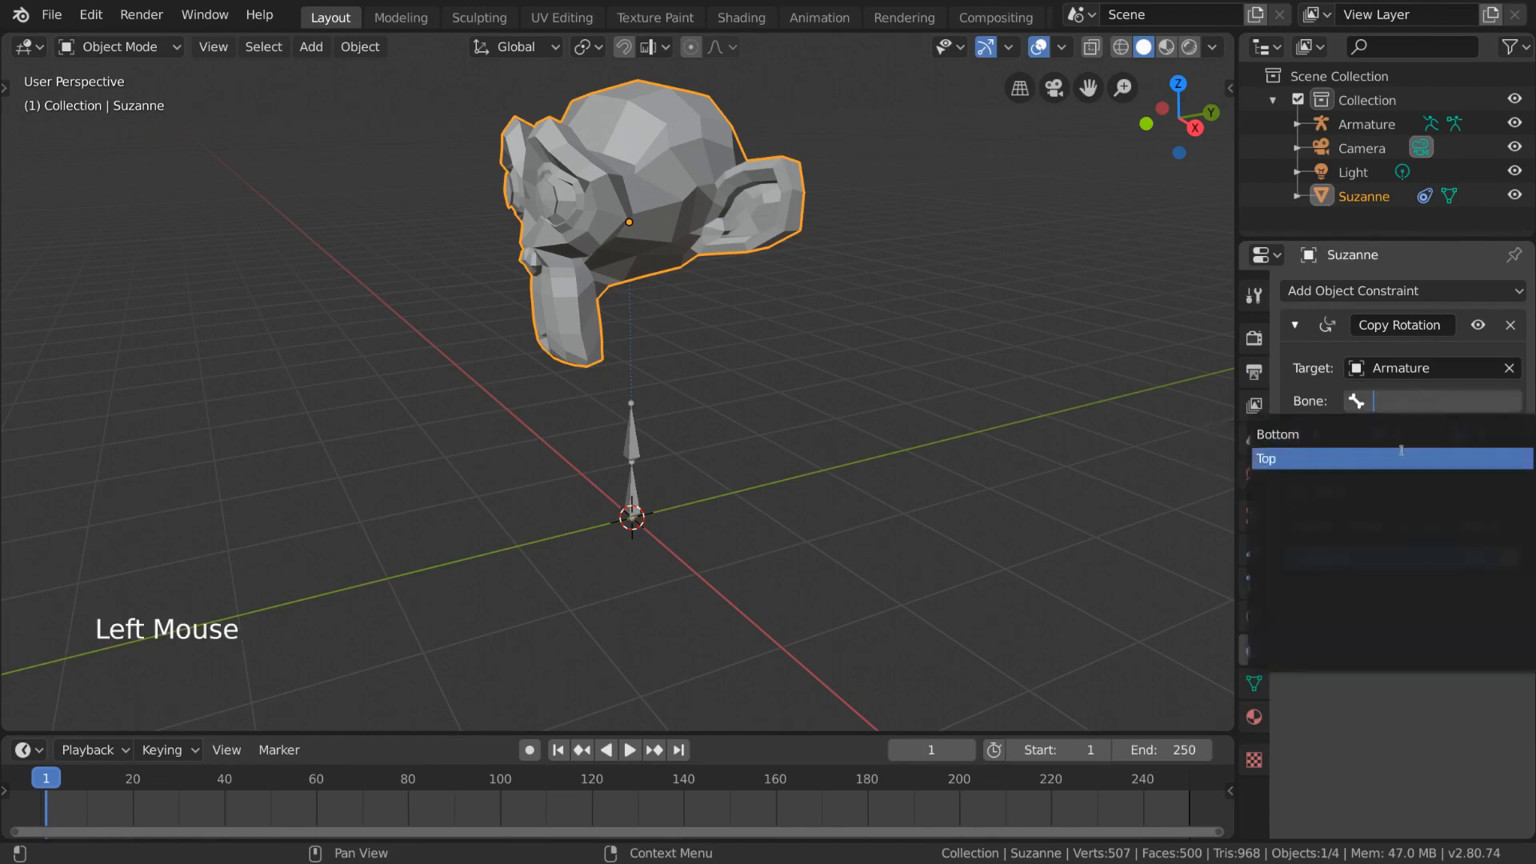
left_click(1354, 459)
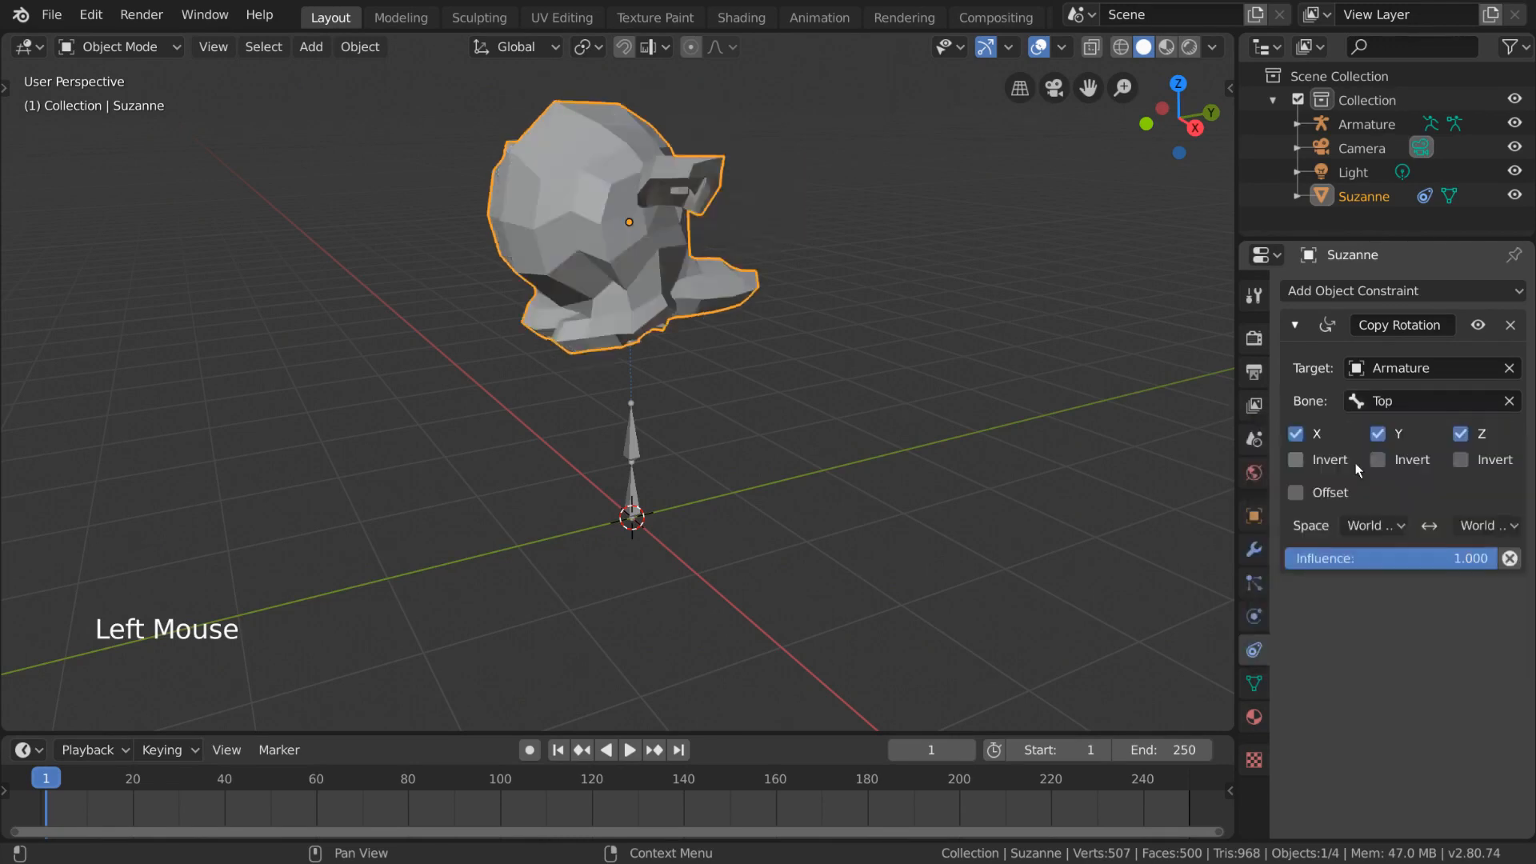
left_click(1445, 410)
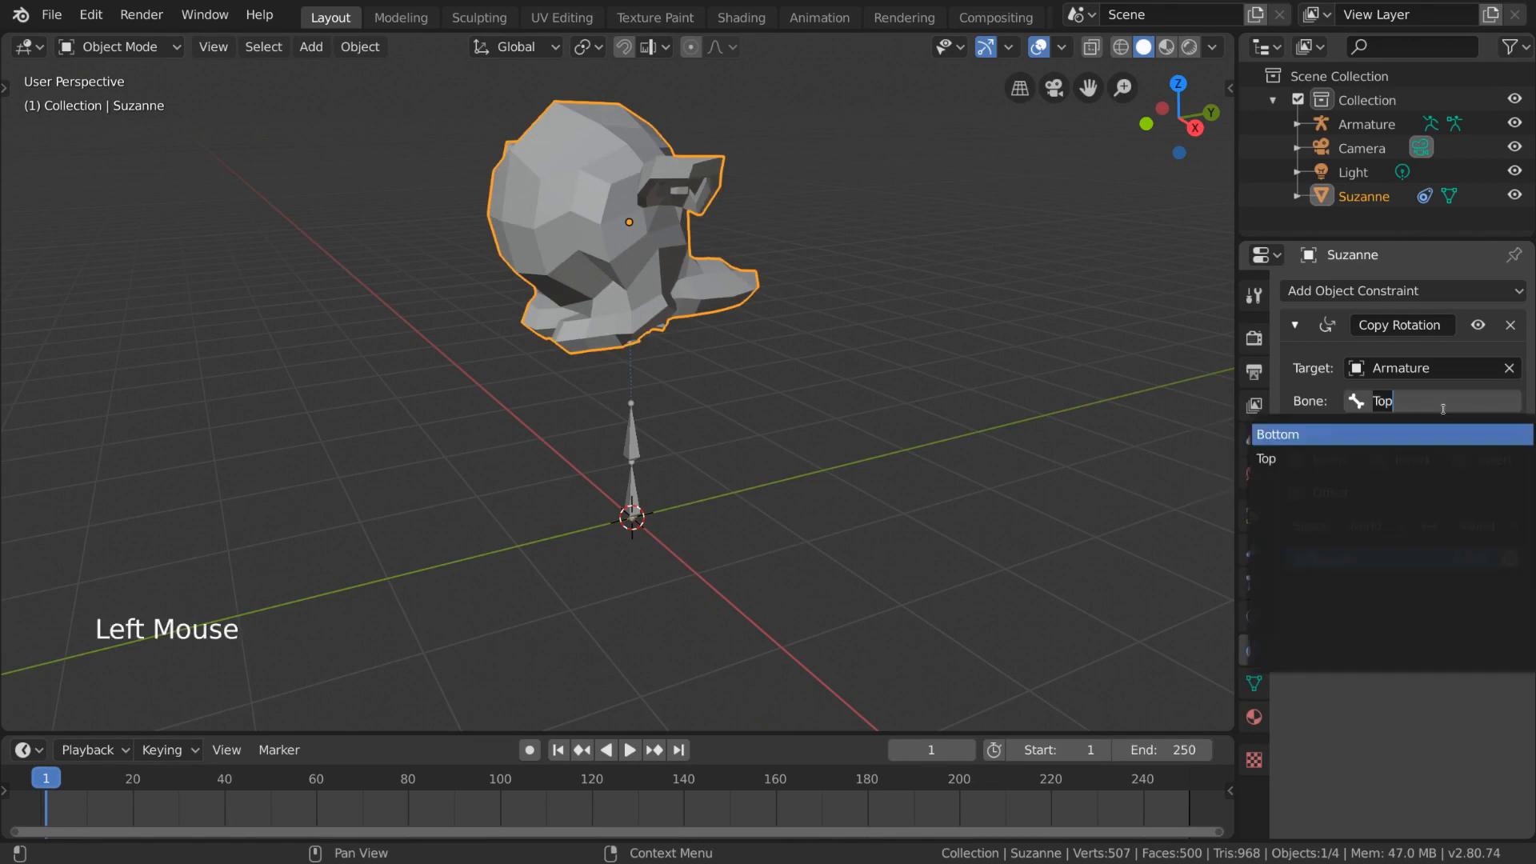
left_click(1448, 408)
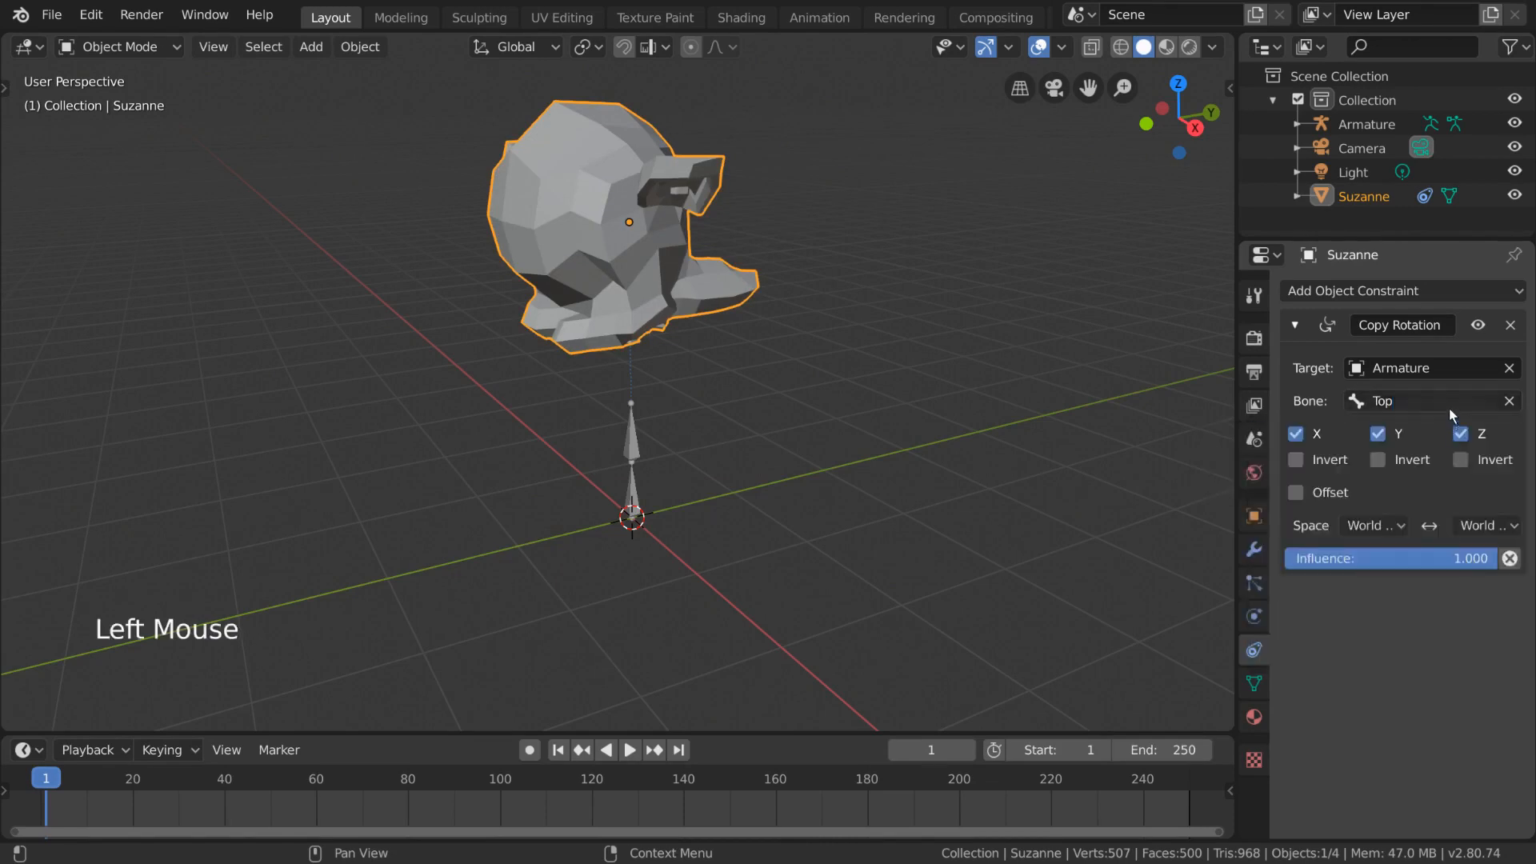
Try rotating the armature's Top bone in Pose Mode, including free trackball rotation, to test the monkey head's Copy Rotation constraint.
left_click(642, 454)
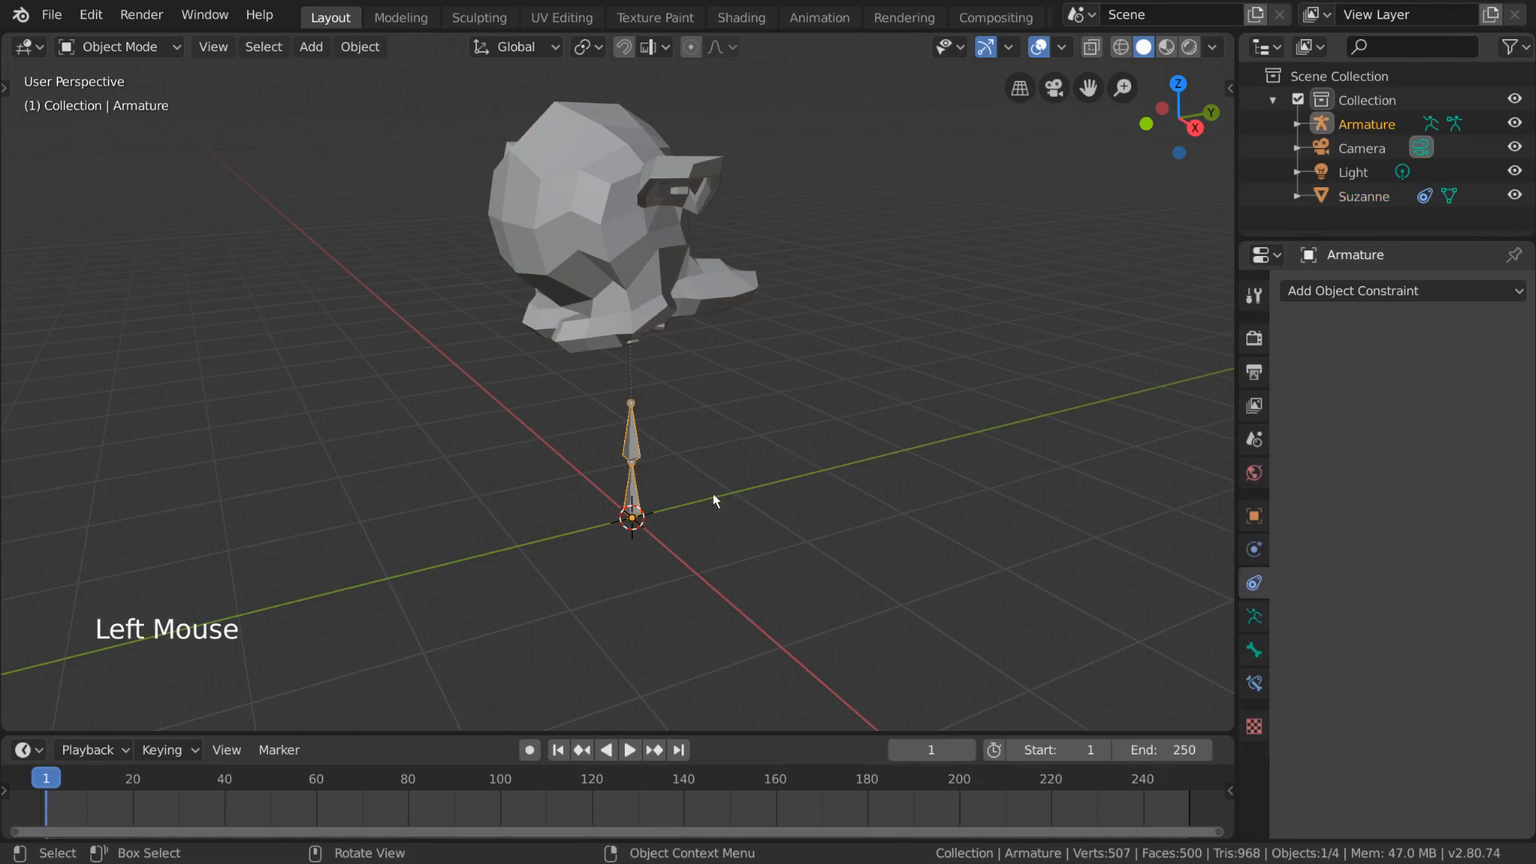
key("ctrl+Tab")
key("r")
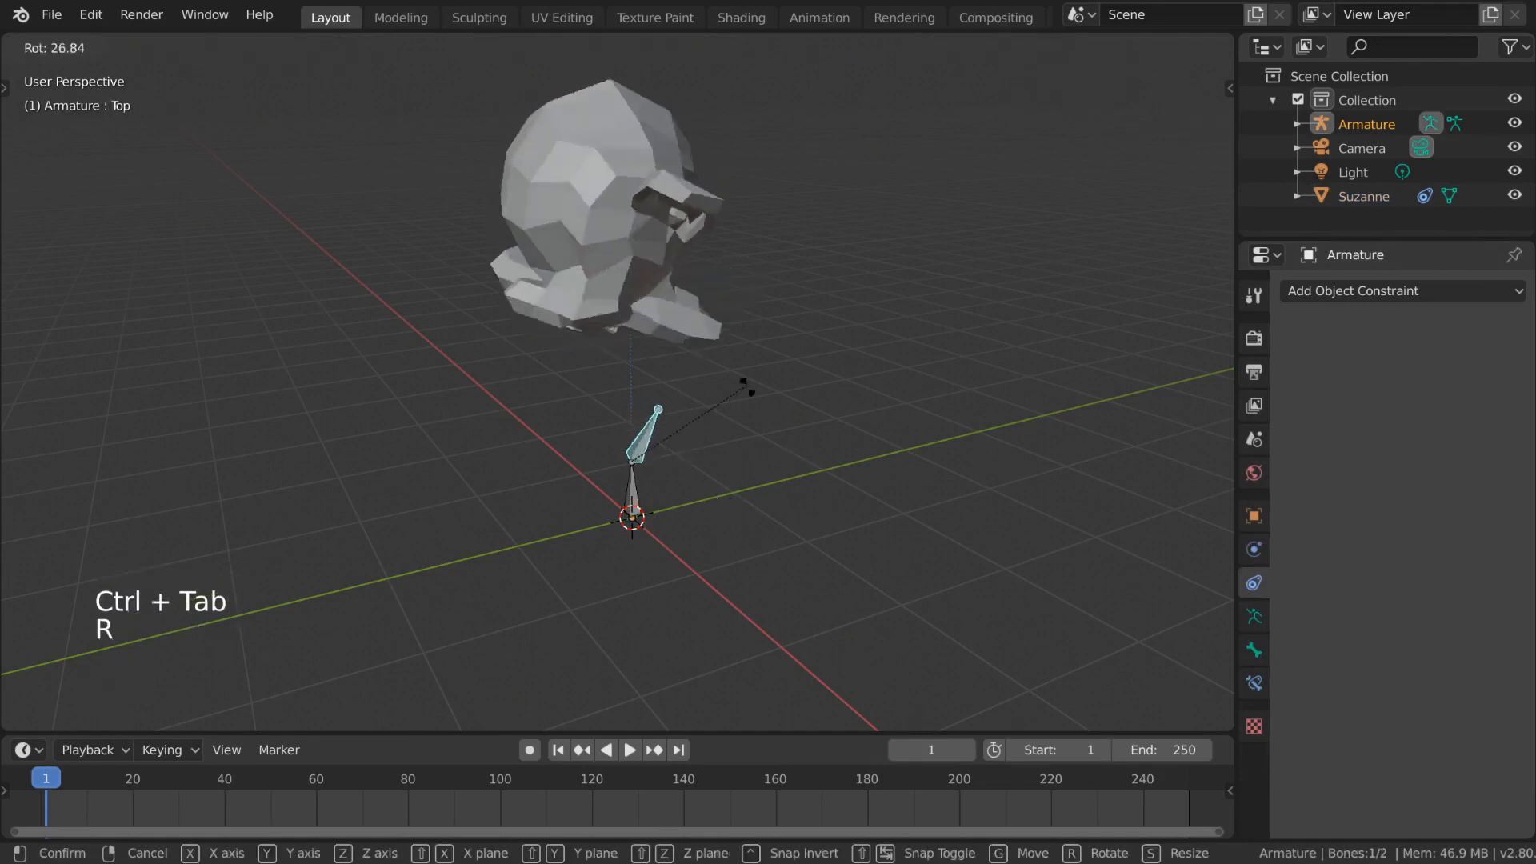
key("r")
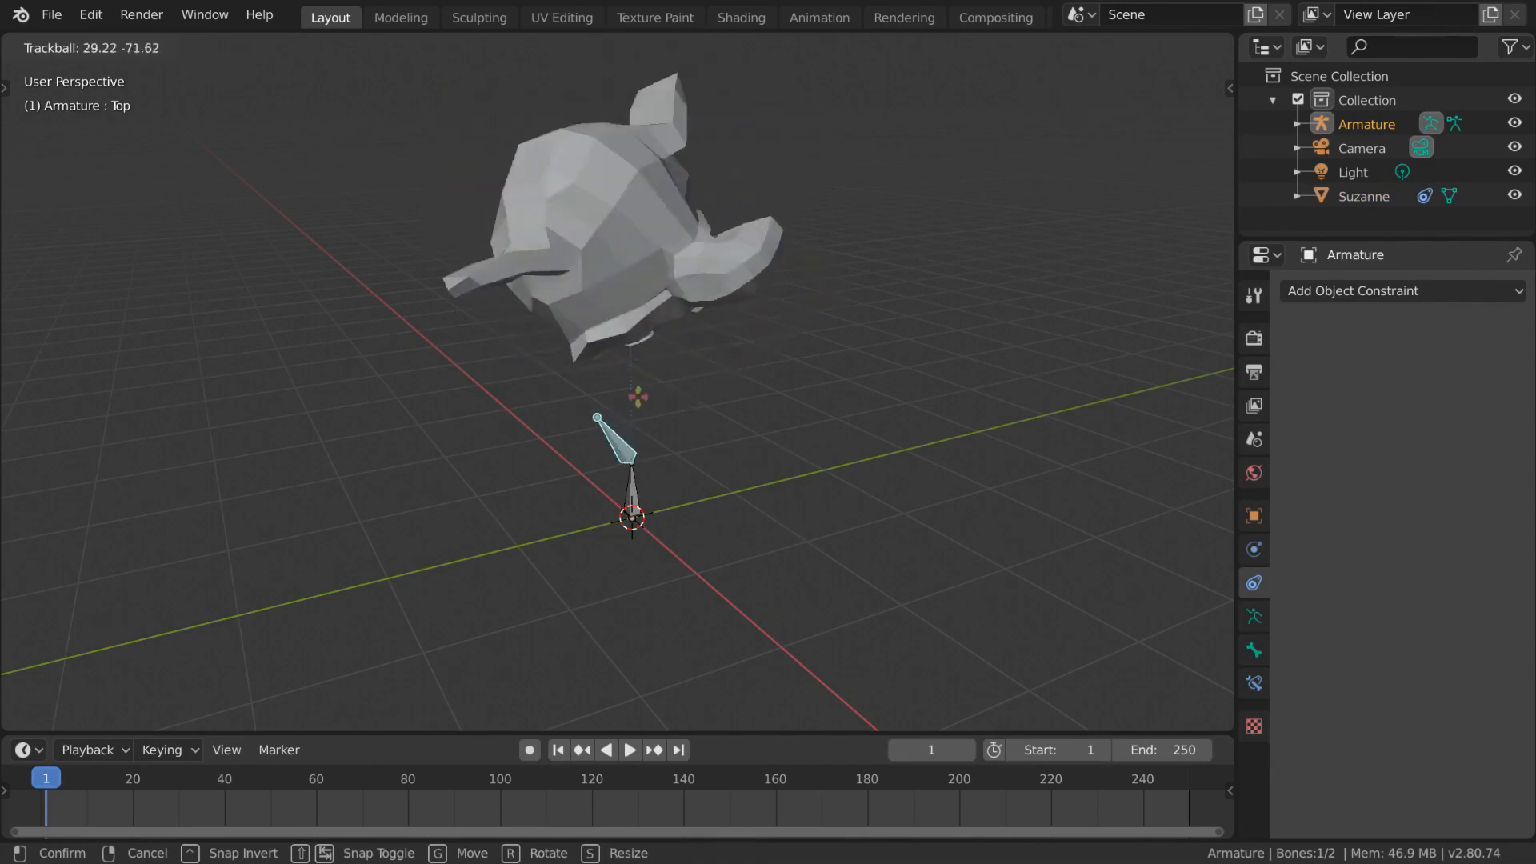
right_click(702, 385)
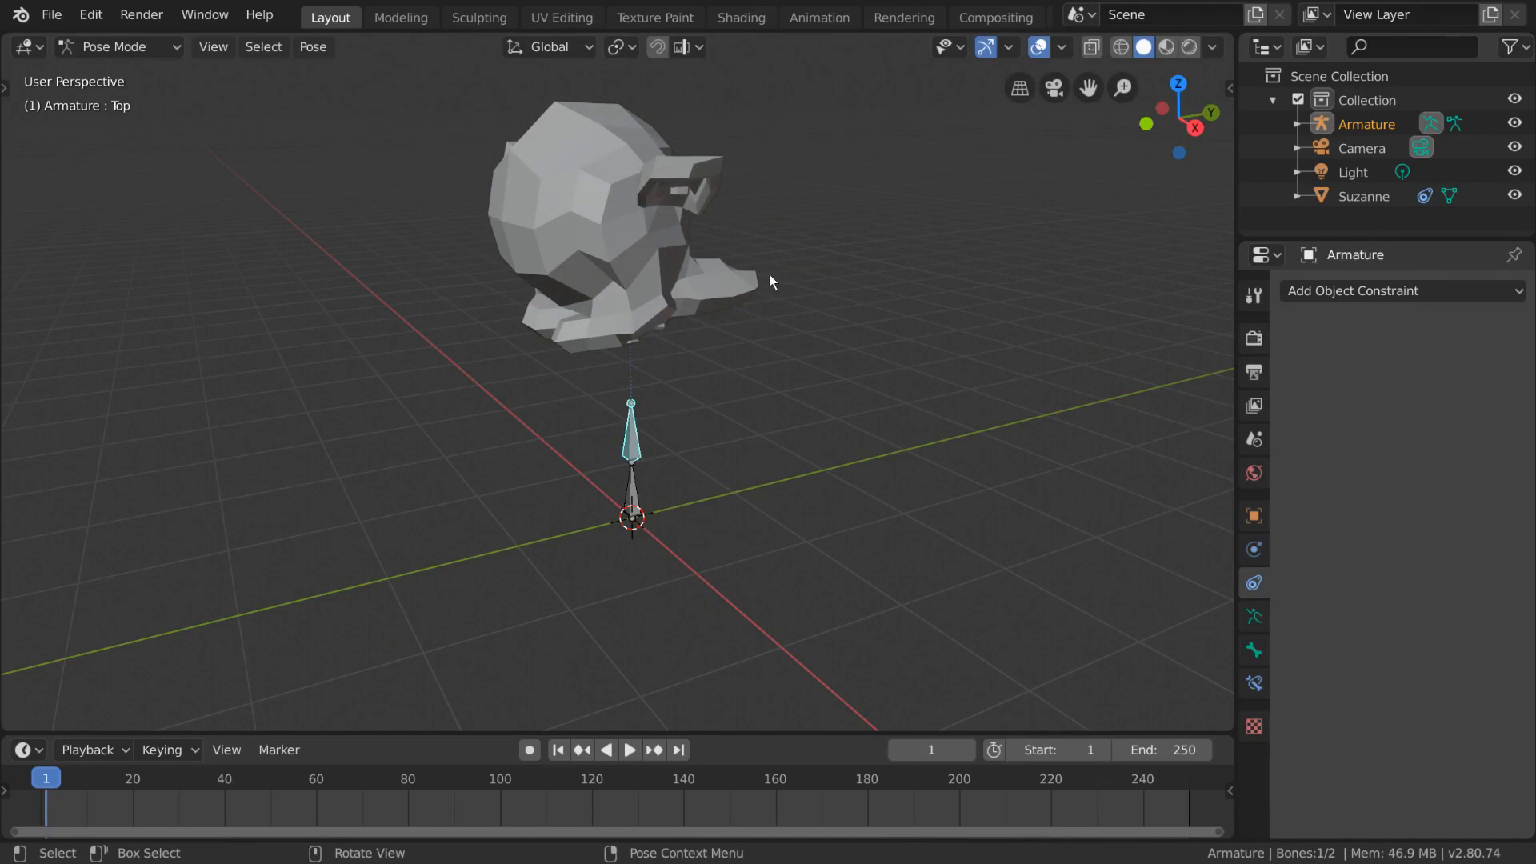
Return to Object Mode and remove the Copy Rotation constraint from the monkey head.
key("ctrl+Tab")
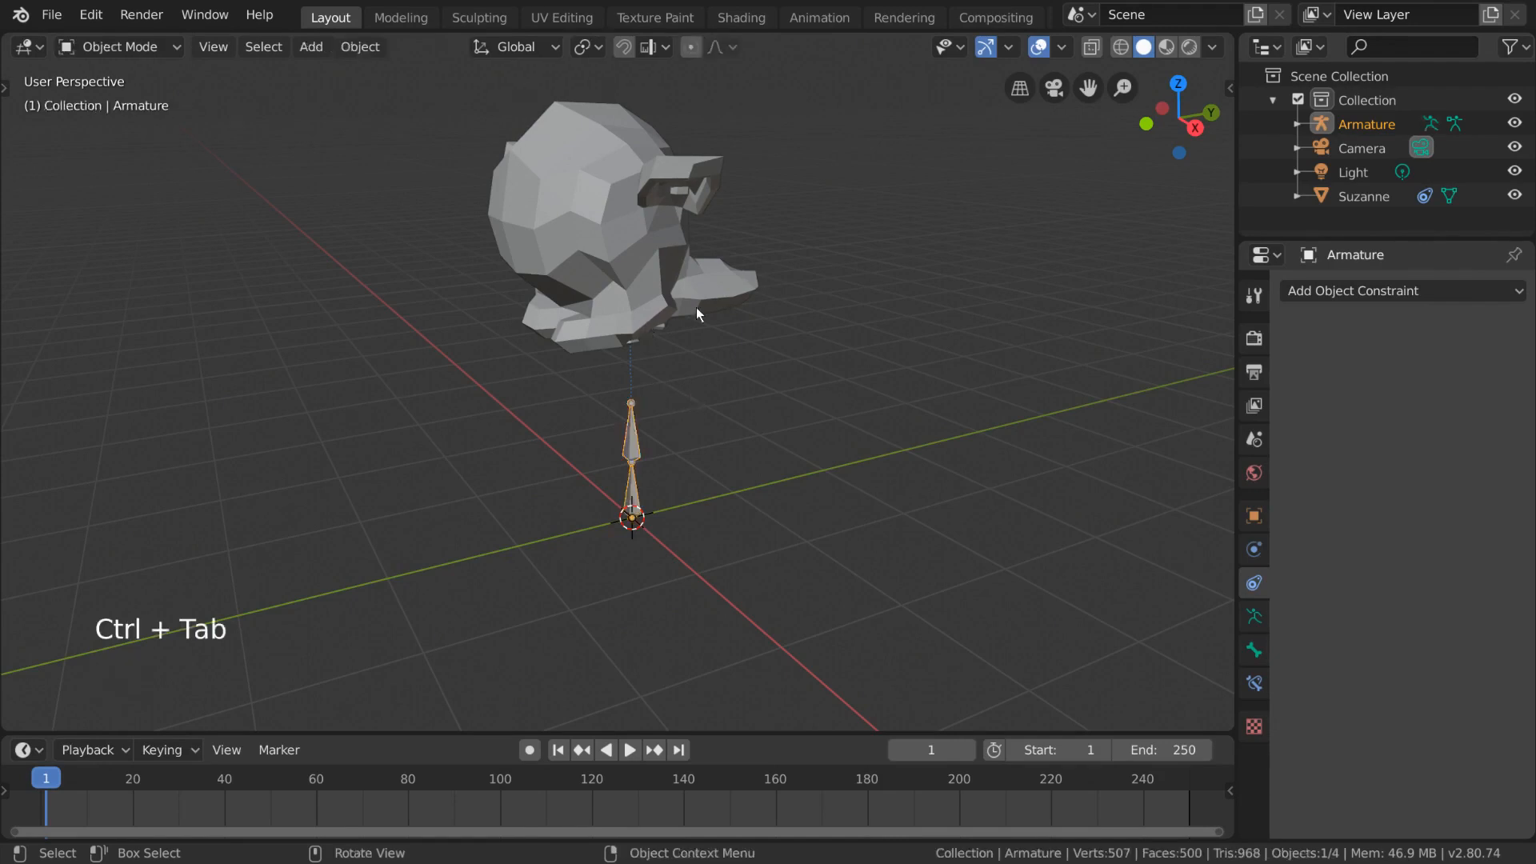
left_click(675, 282)
left_click(1510, 325)
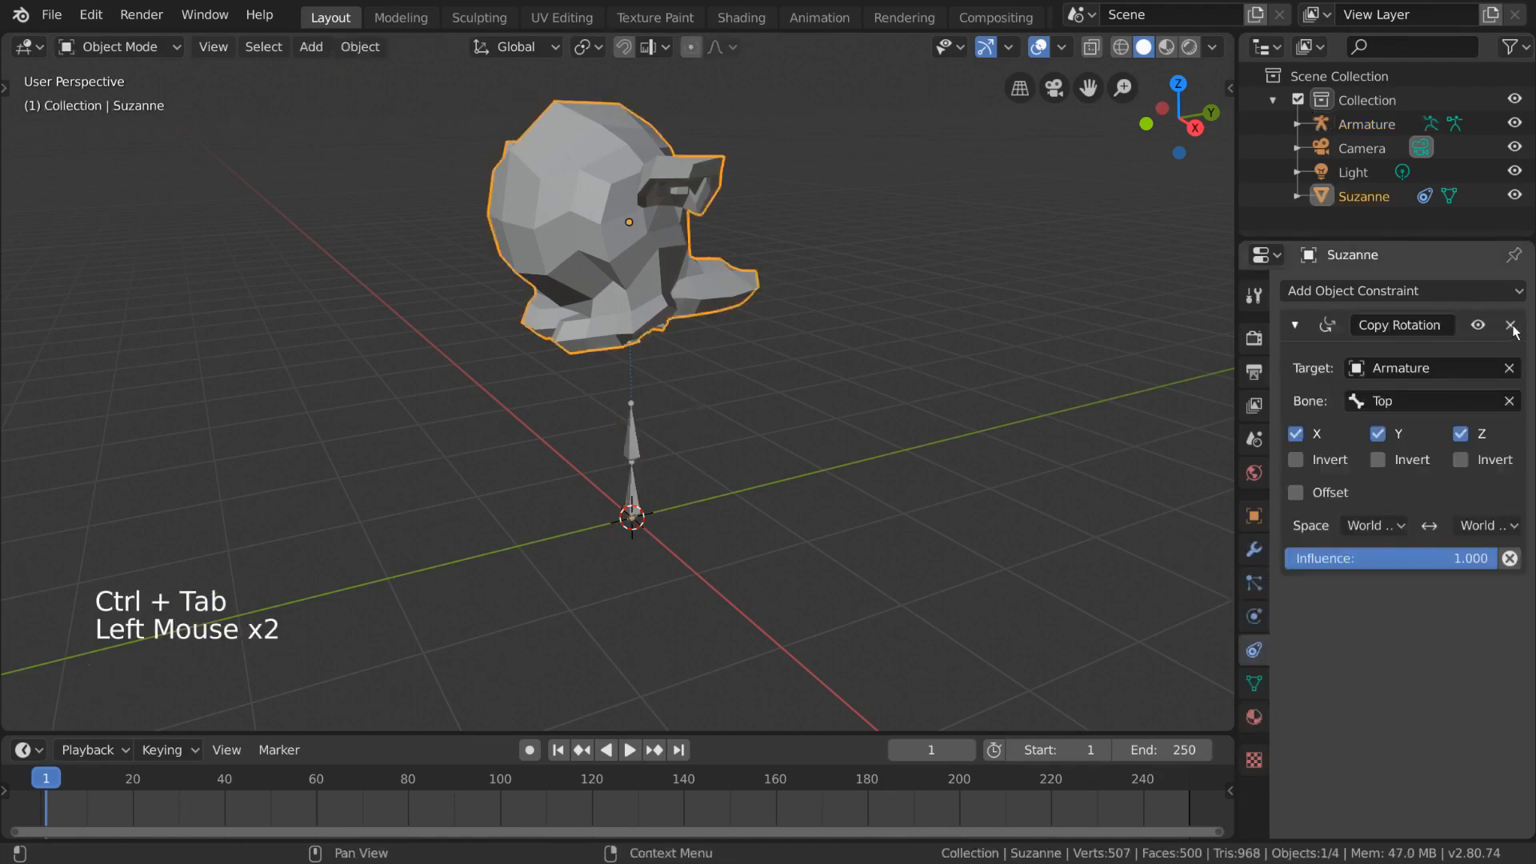
Add a Copy Rotation object constraint to the armature with the monkey head Suzanne as its target.
left_click(643, 443)
key("ctrl+Tab")
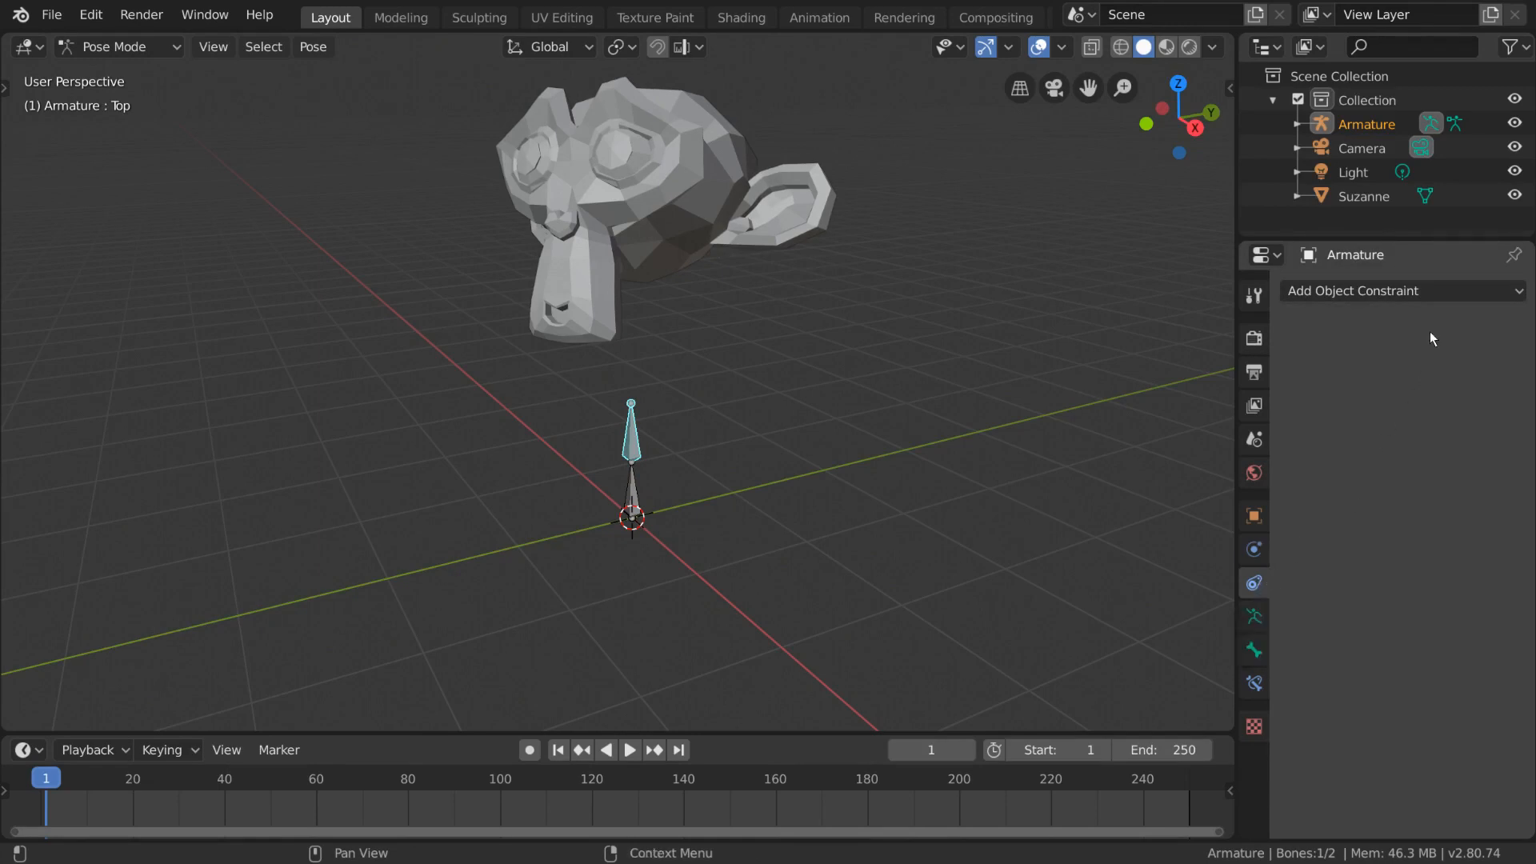
left_click(1447, 293)
left_click(1153, 373)
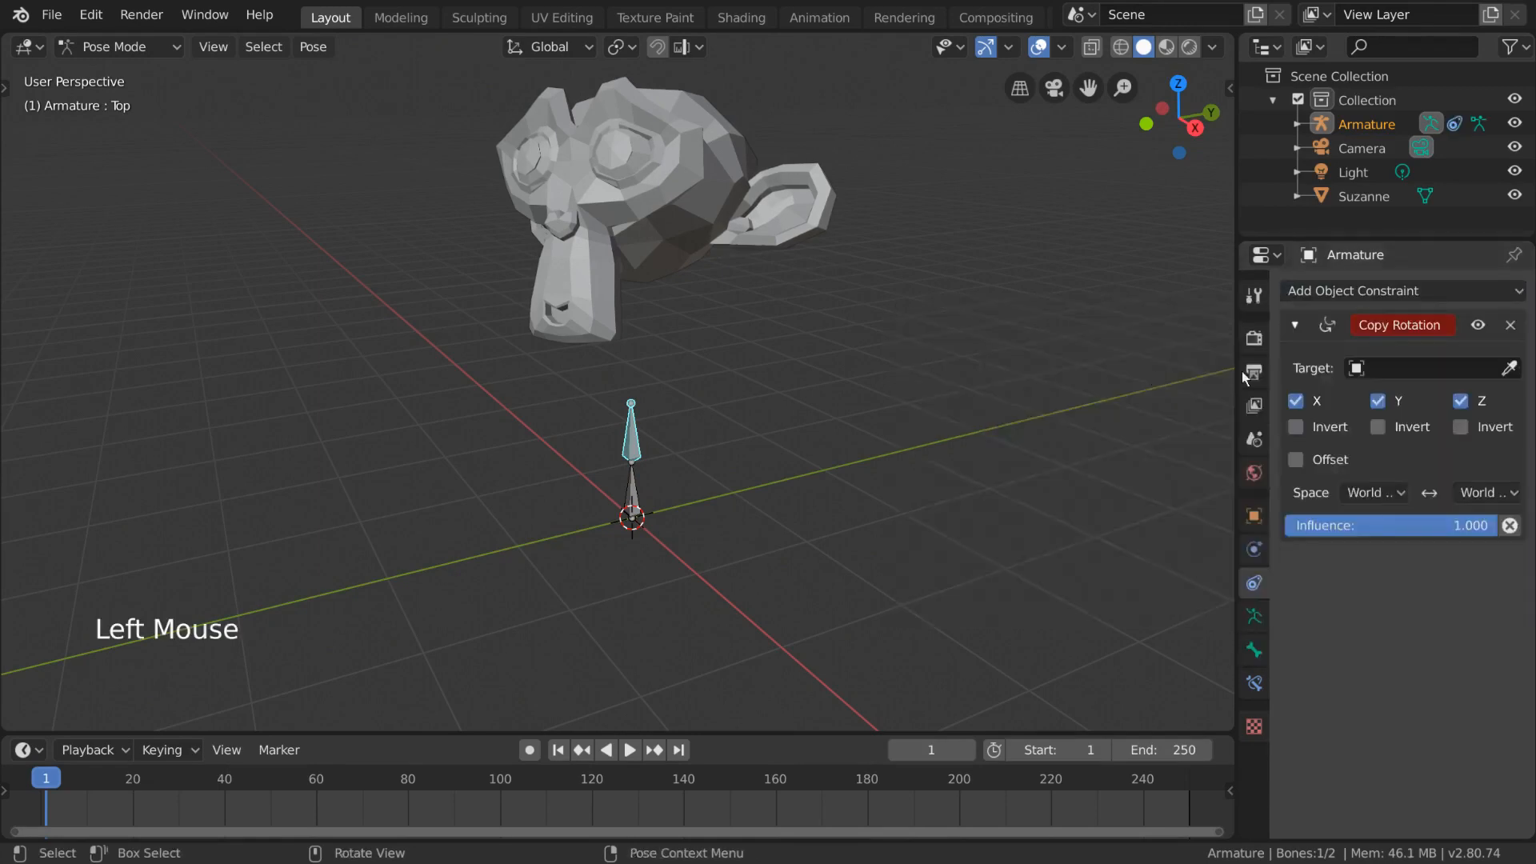
left_click(1510, 368)
left_click(702, 240)
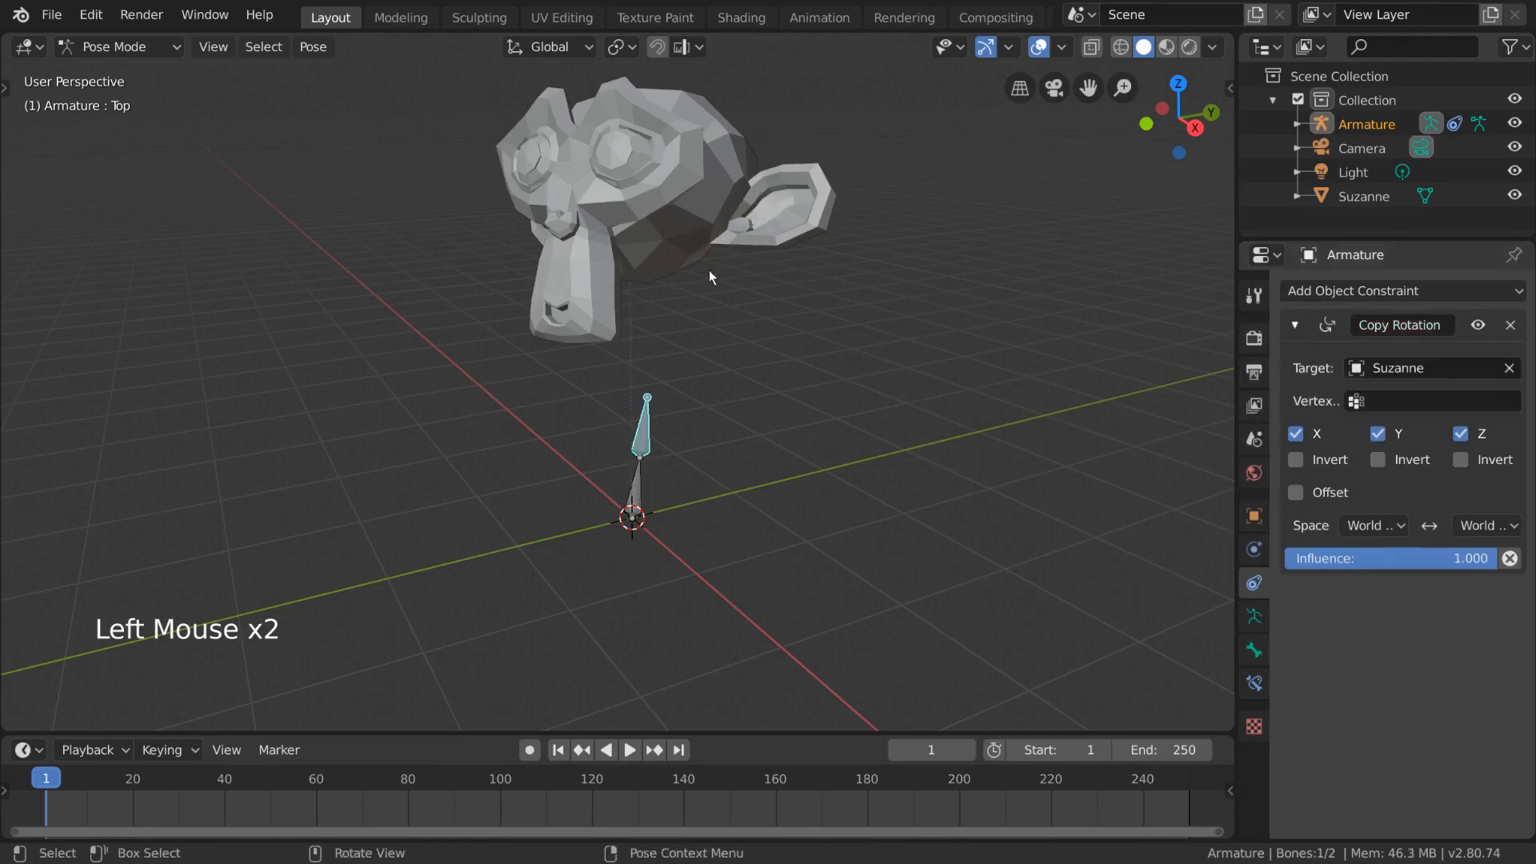
Try rotating the monkey head in Object Mode to test how the whole armature follows it.
left_click(689, 218)
key("ctrl+Tab")
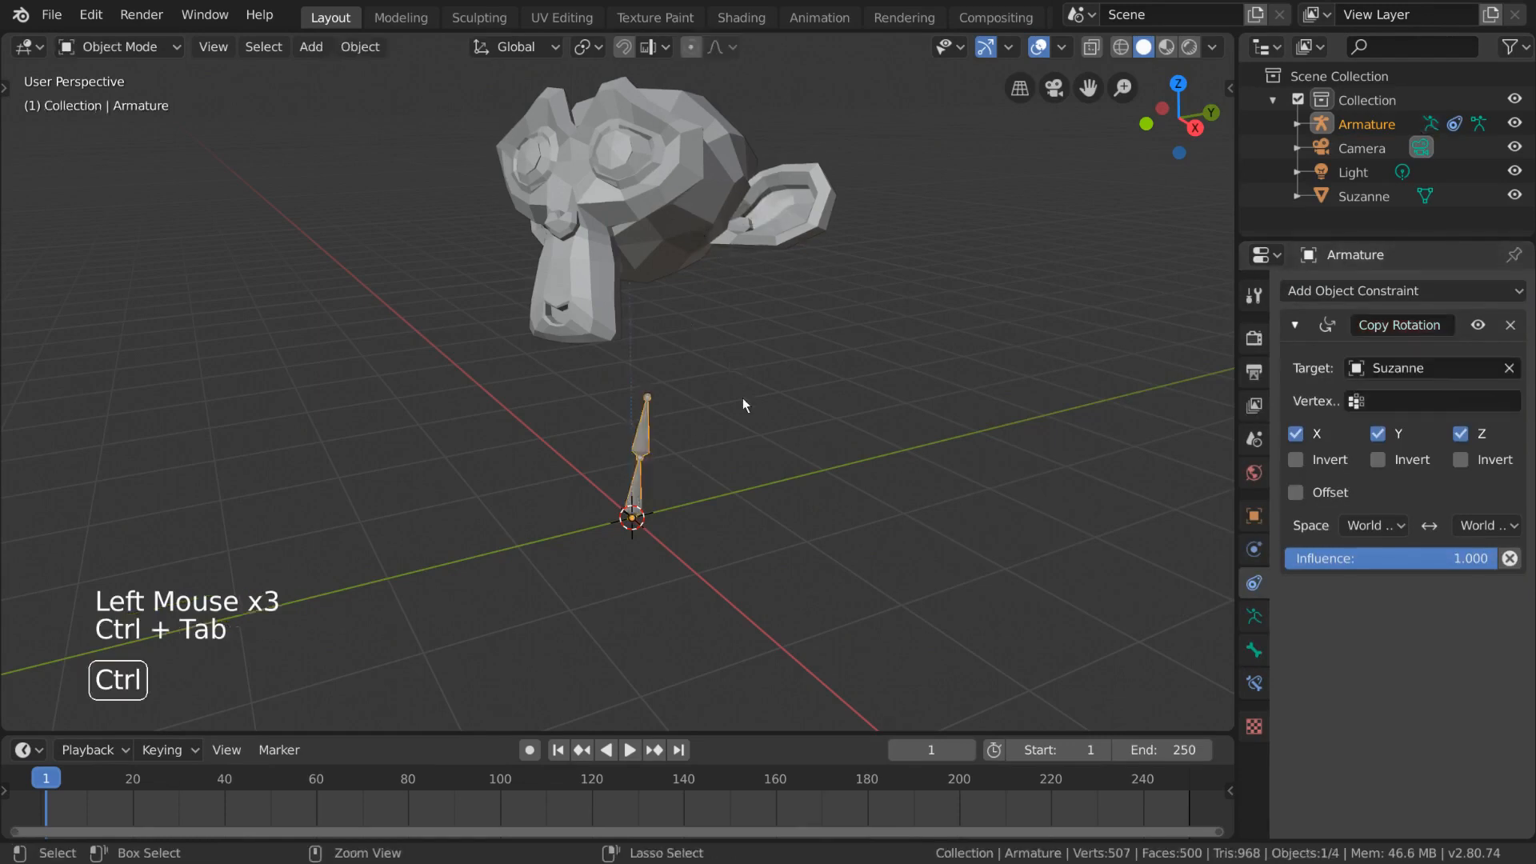
left_click(696, 156)
key("r")
key("r")
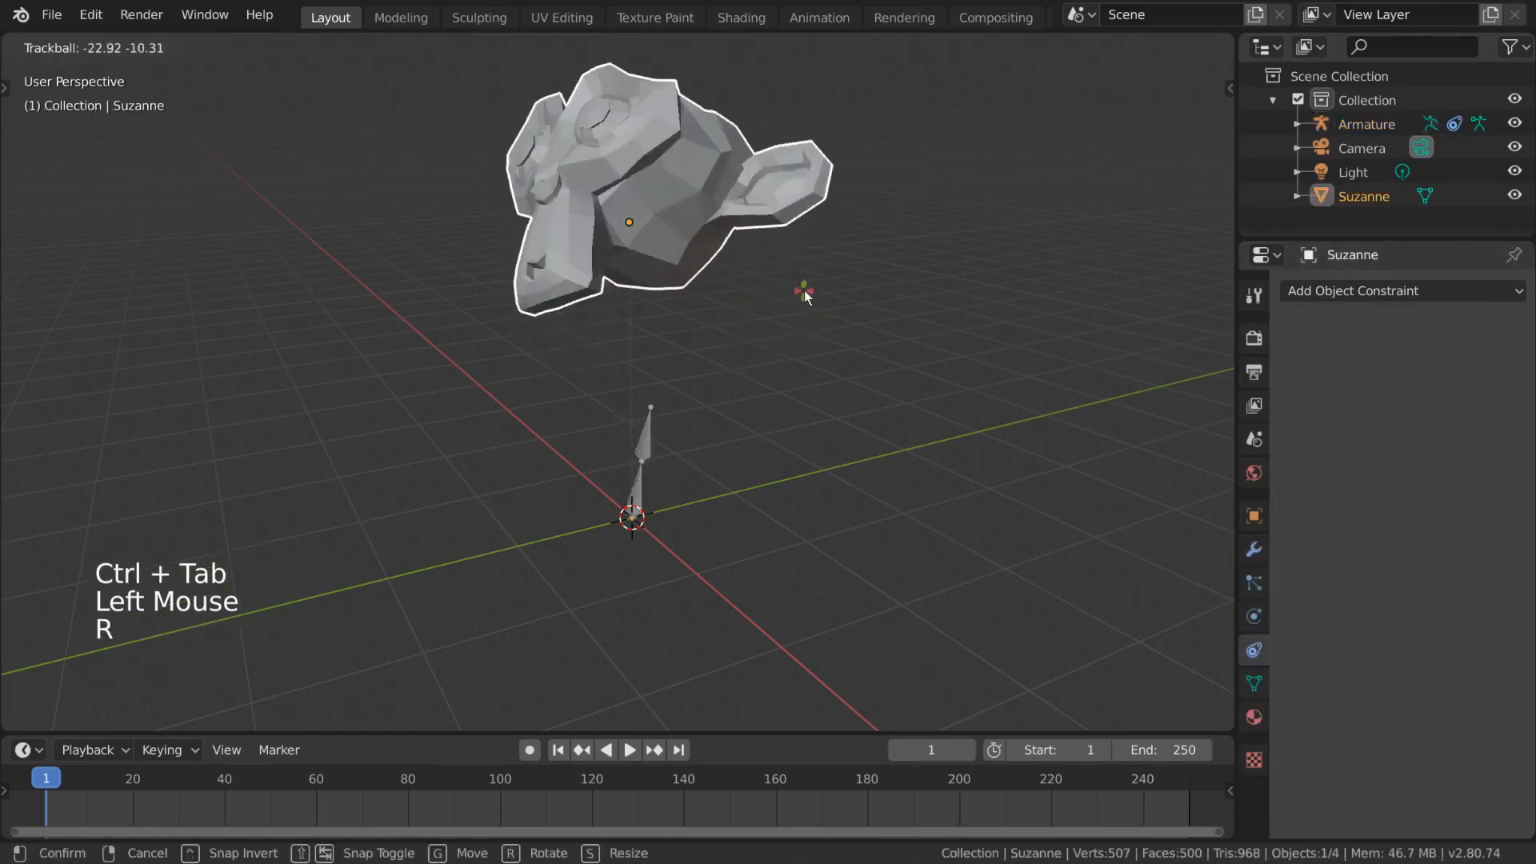
key("r")
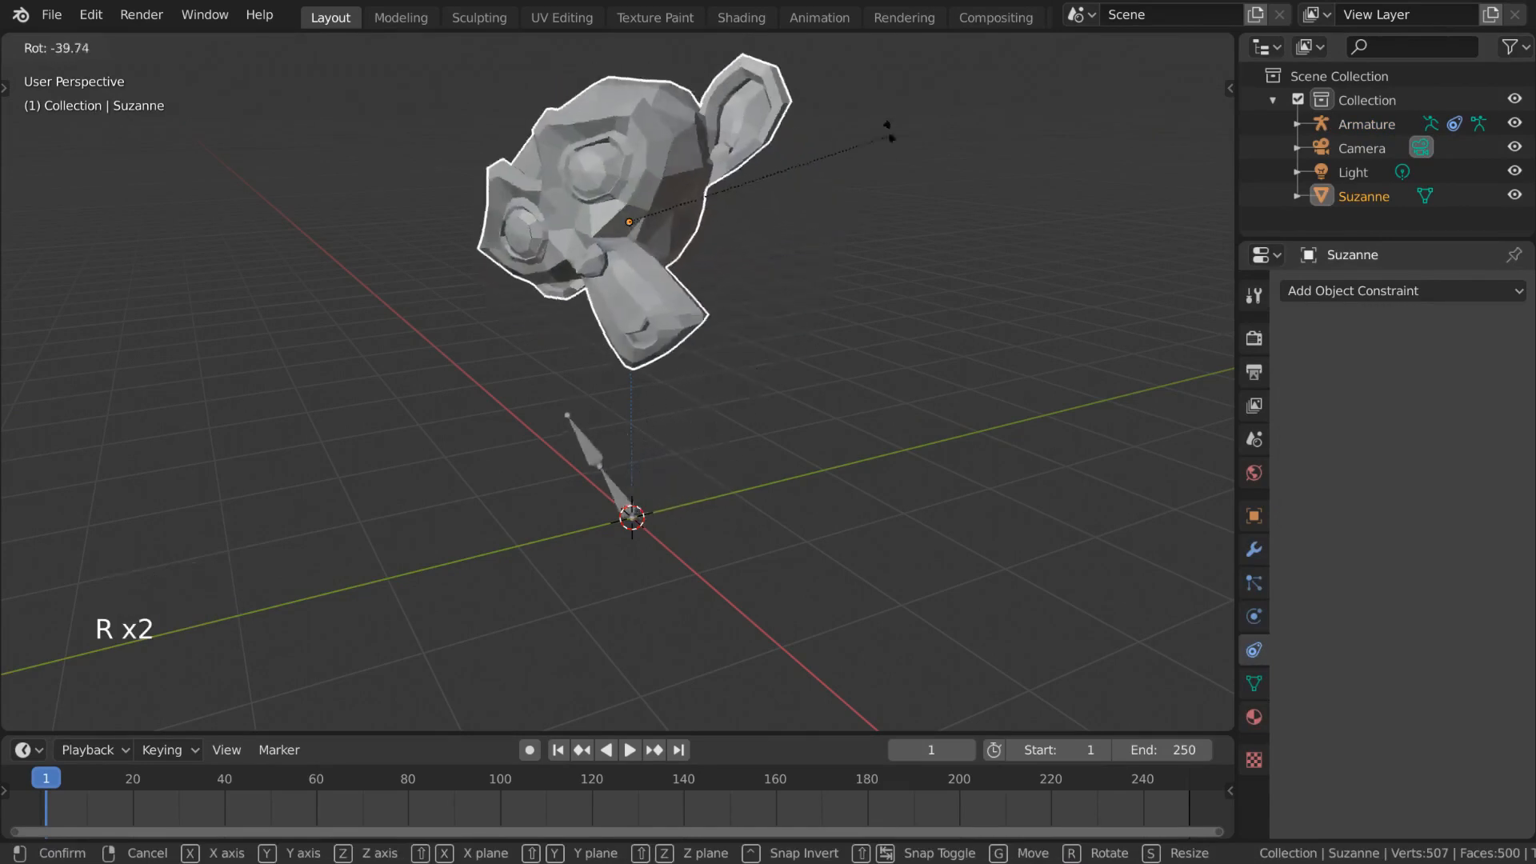
left_click(789, 362)
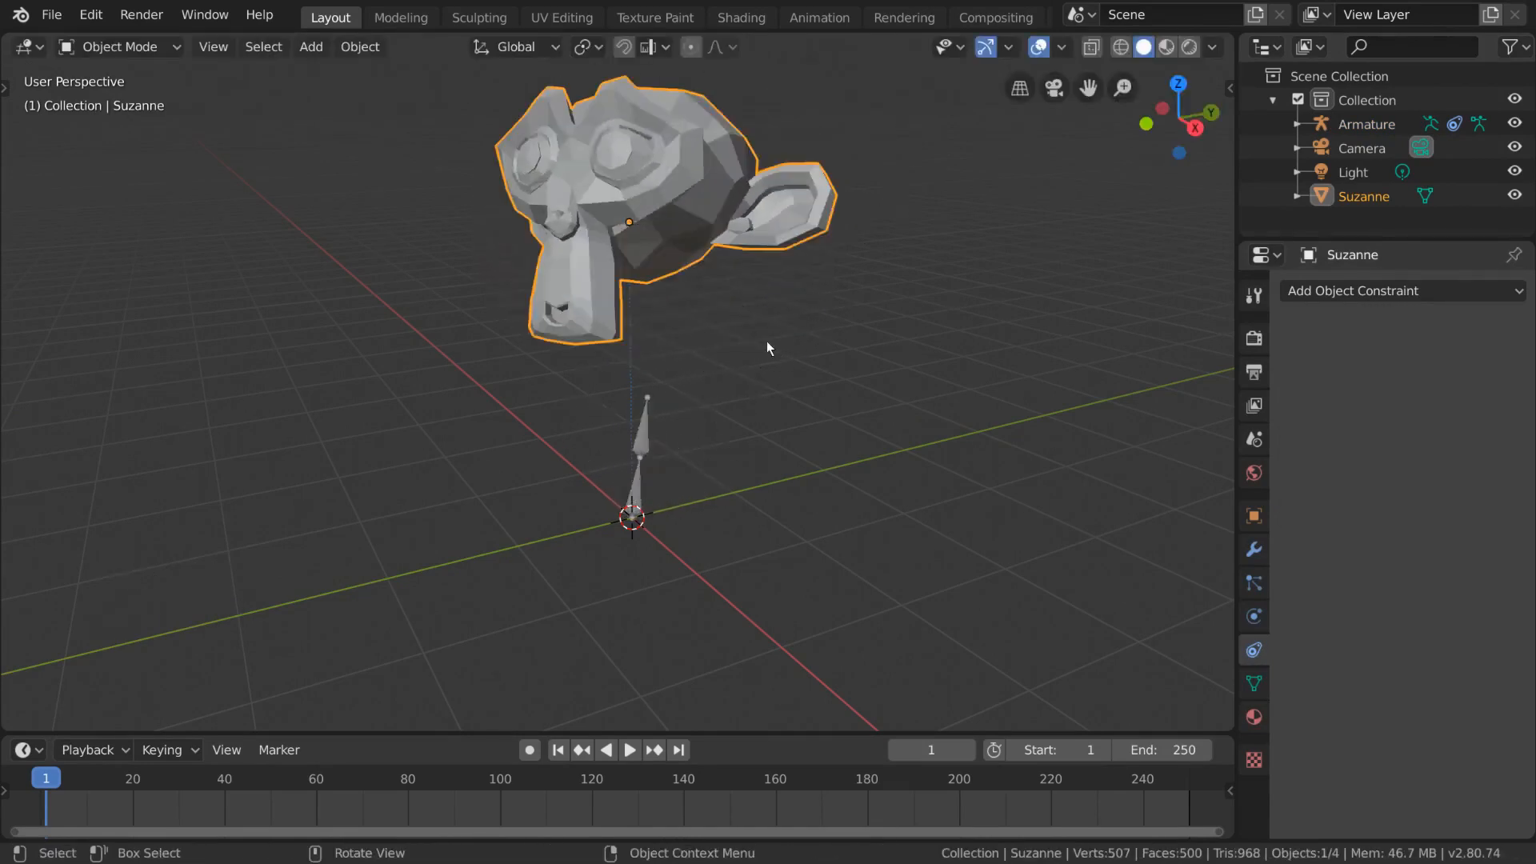
key("r")
key("Escape")
Remove the Copy Rotation object constraint from the armature.
left_click(645, 440)
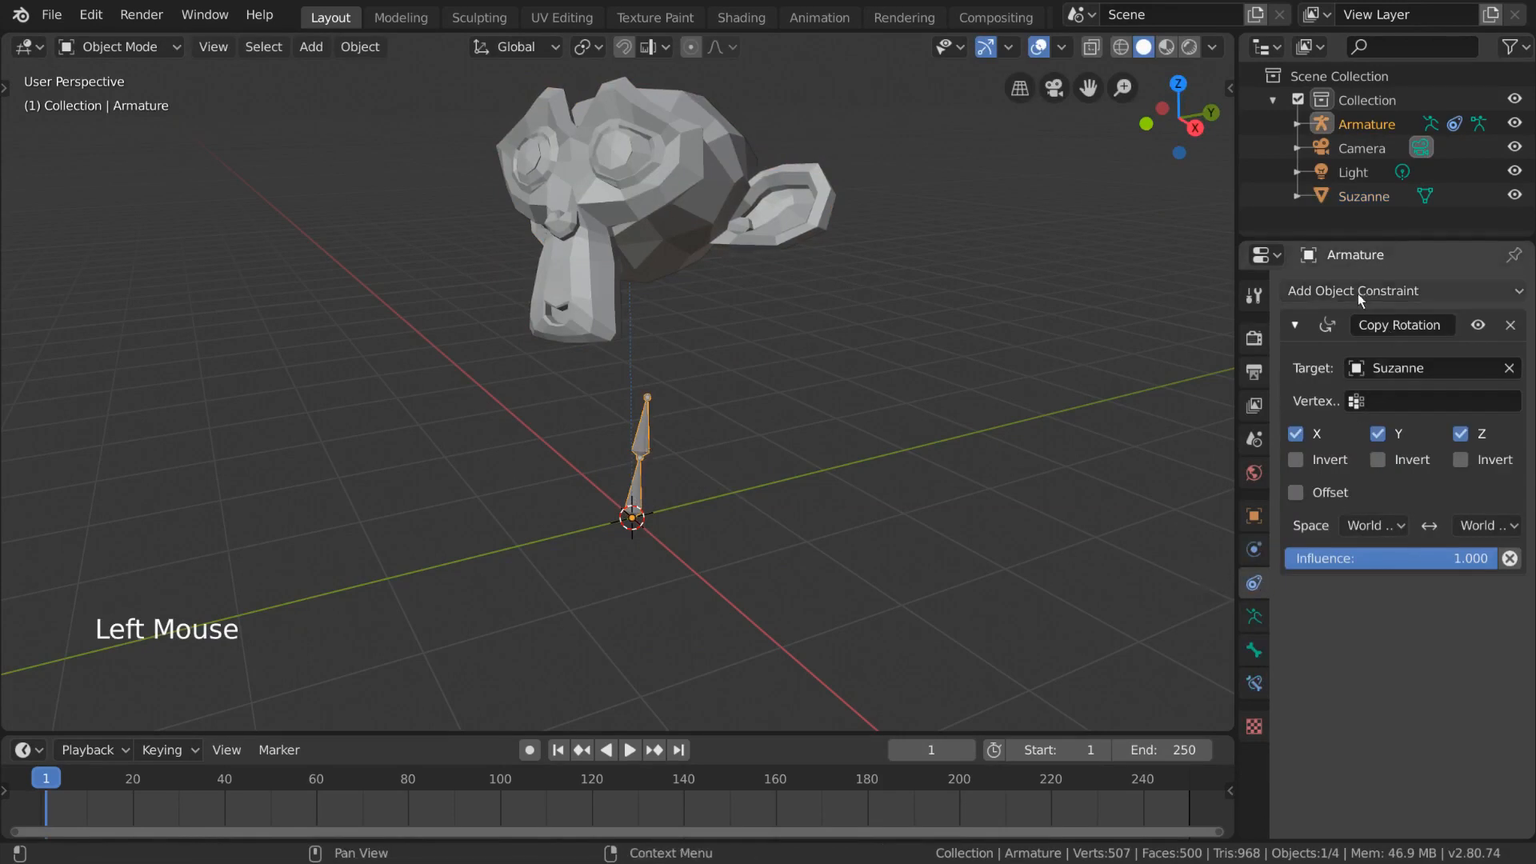
left_click(1512, 326)
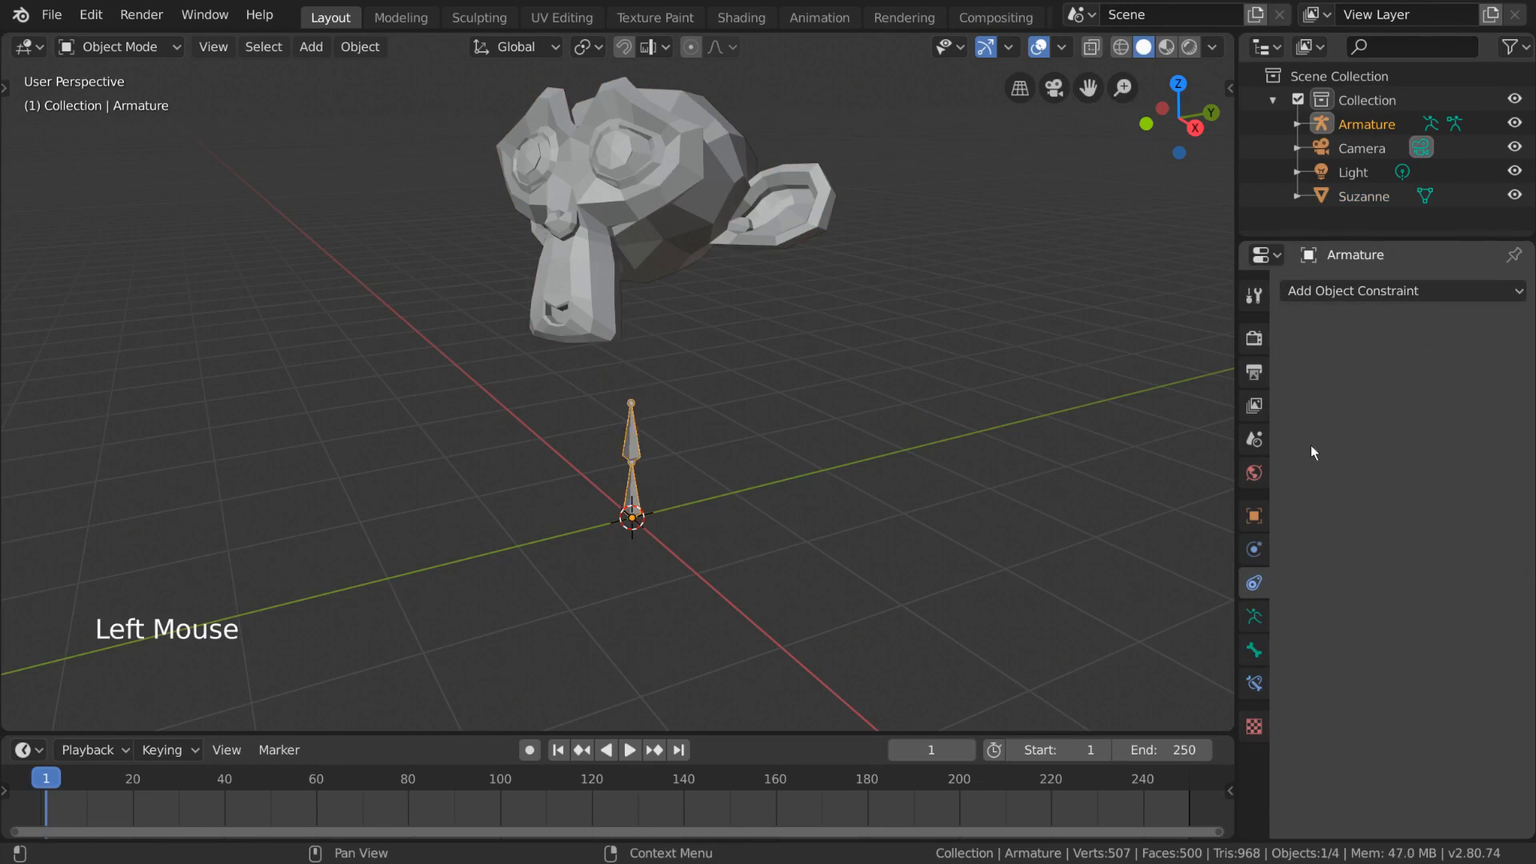
Add a Copy Rotation bone constraint to the armature's Top bone in Pose Mode, targeting the monkey head Suzanne.
left_click(1264, 688)
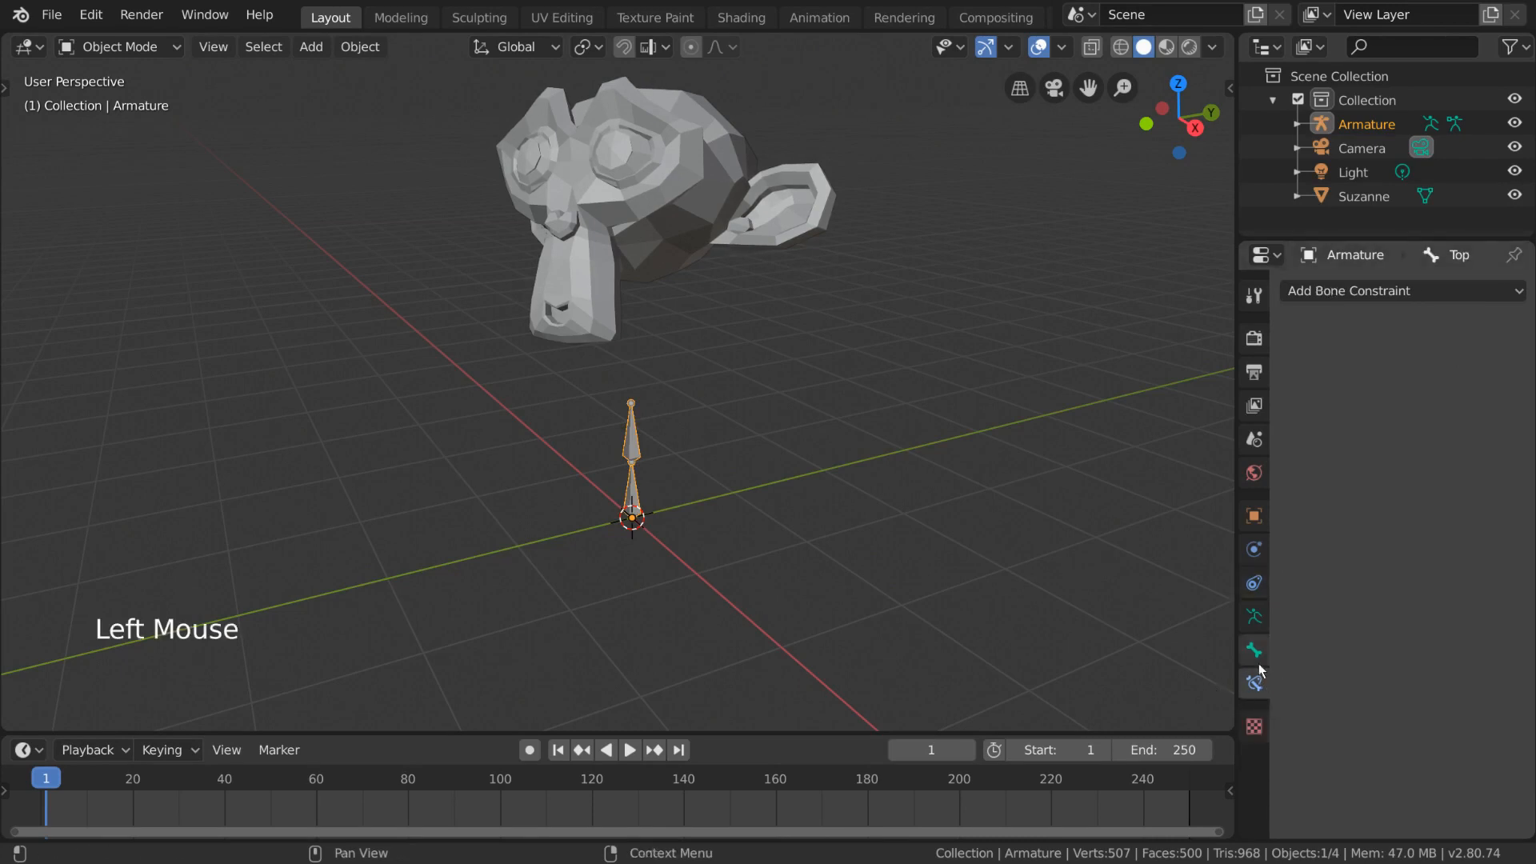
key("ctrl+Tab")
left_click(637, 437)
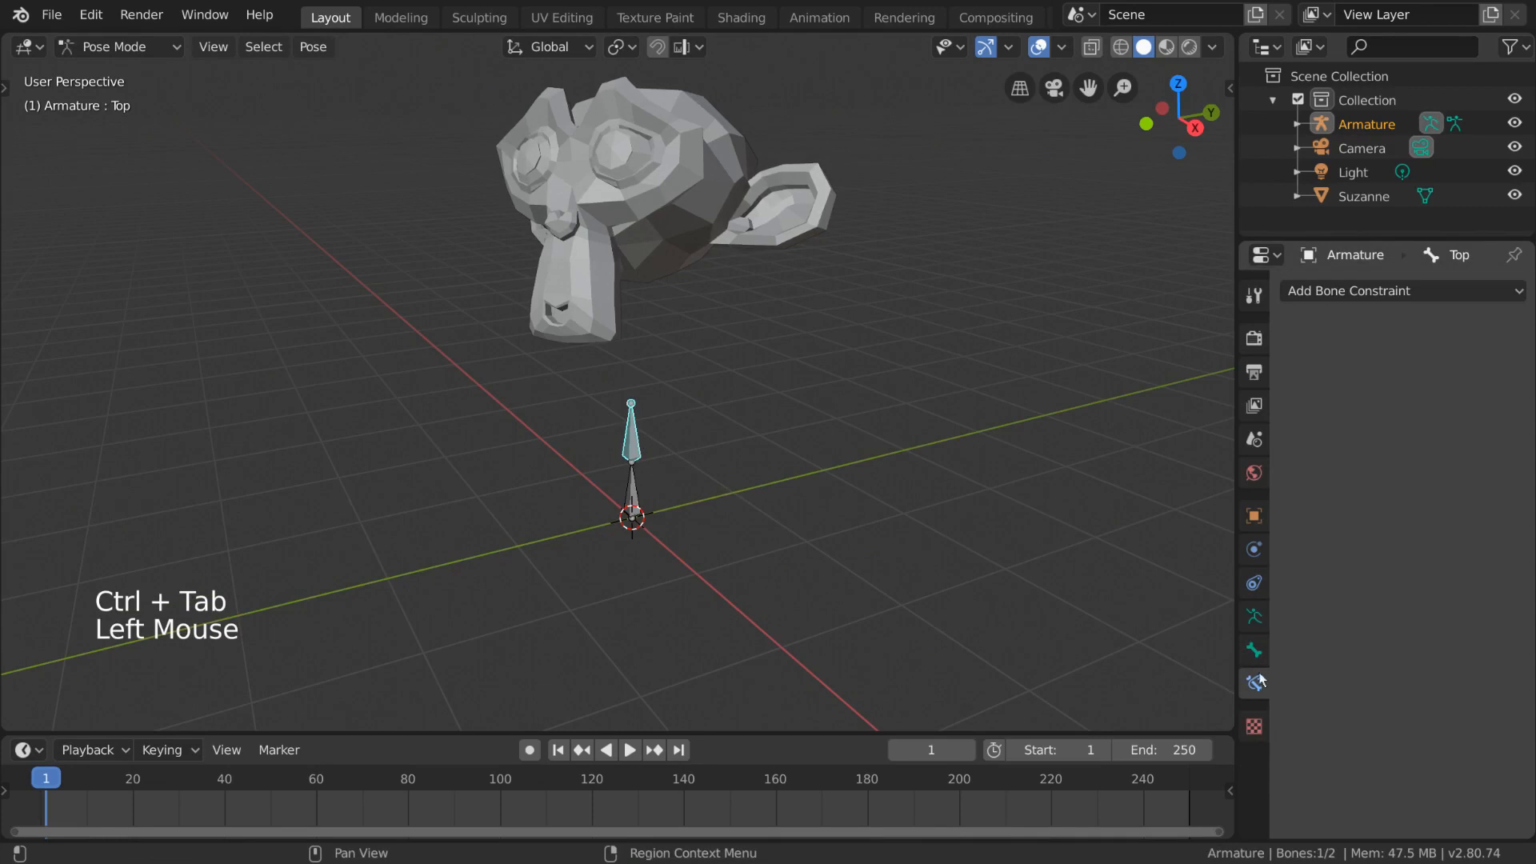
left_click(1401, 294)
left_click(1174, 373)
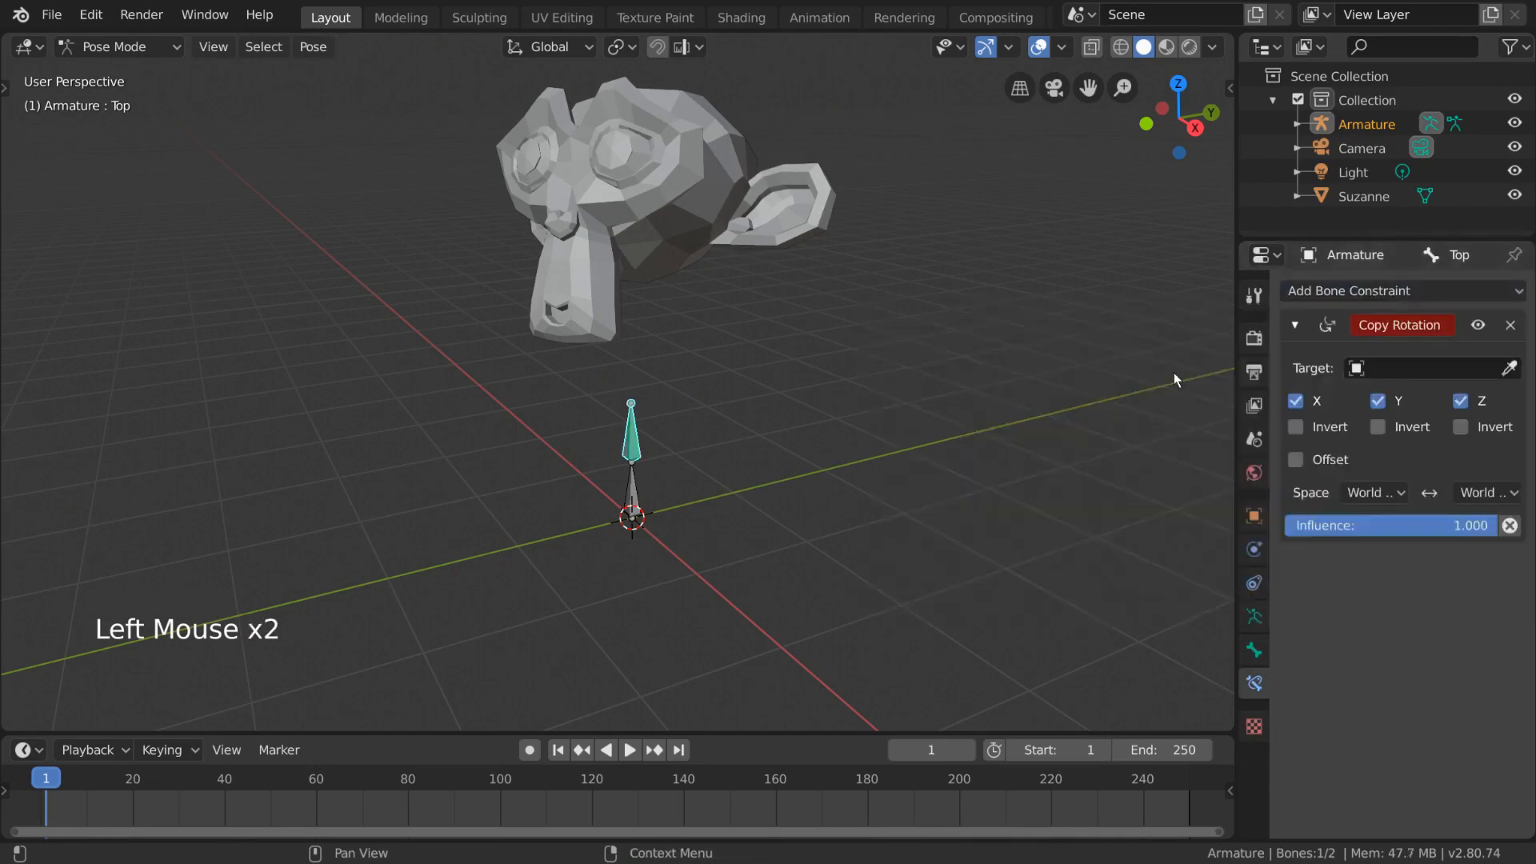
left_click(707, 225)
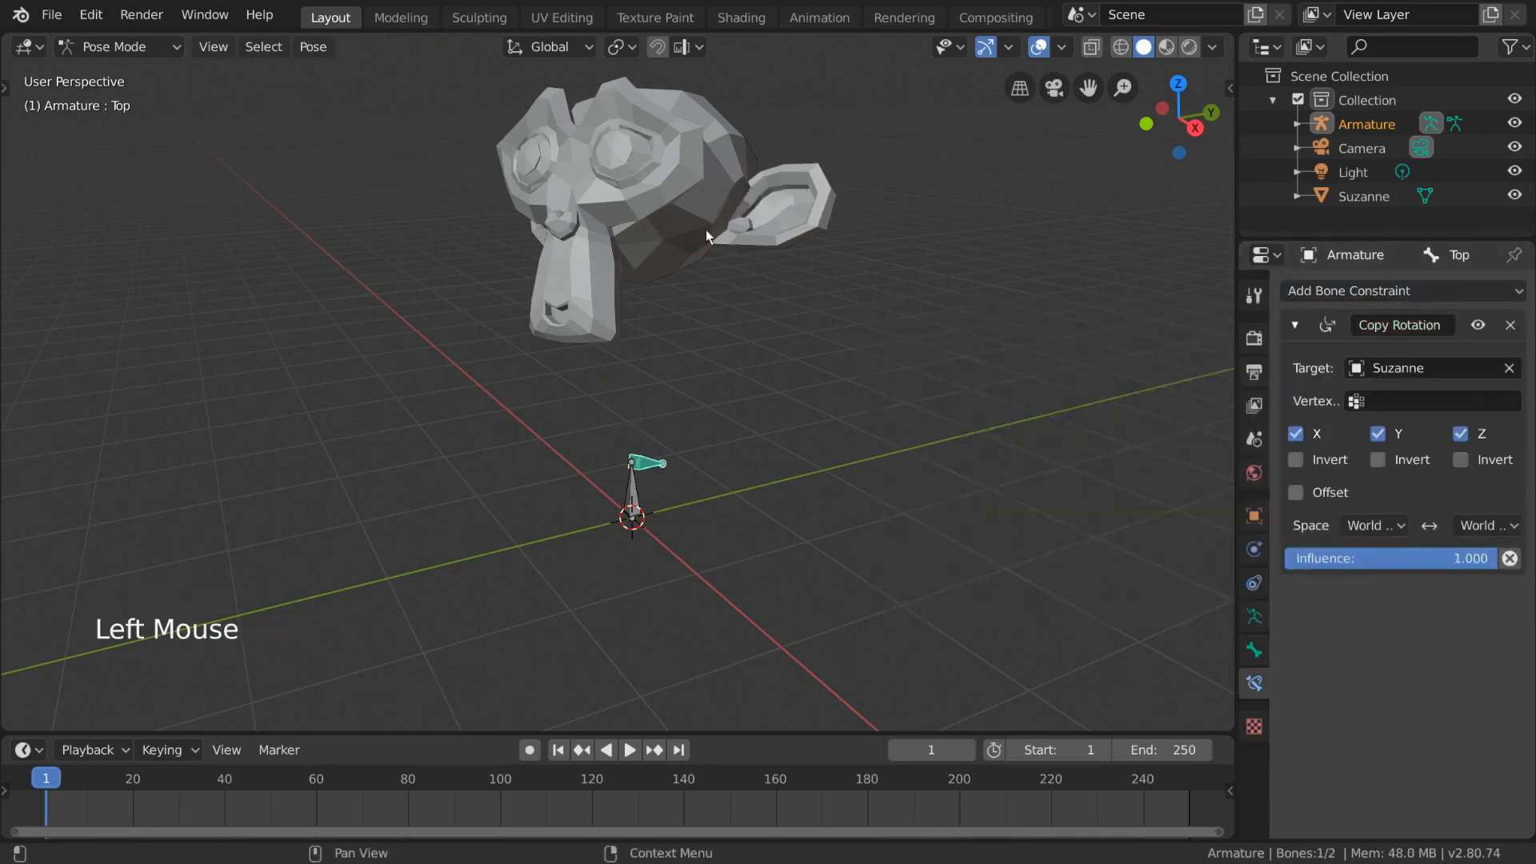
Try a trackball rotation of the monkey head in Object Mode, then clear the head's rotation.
key("ctrl+Tab")
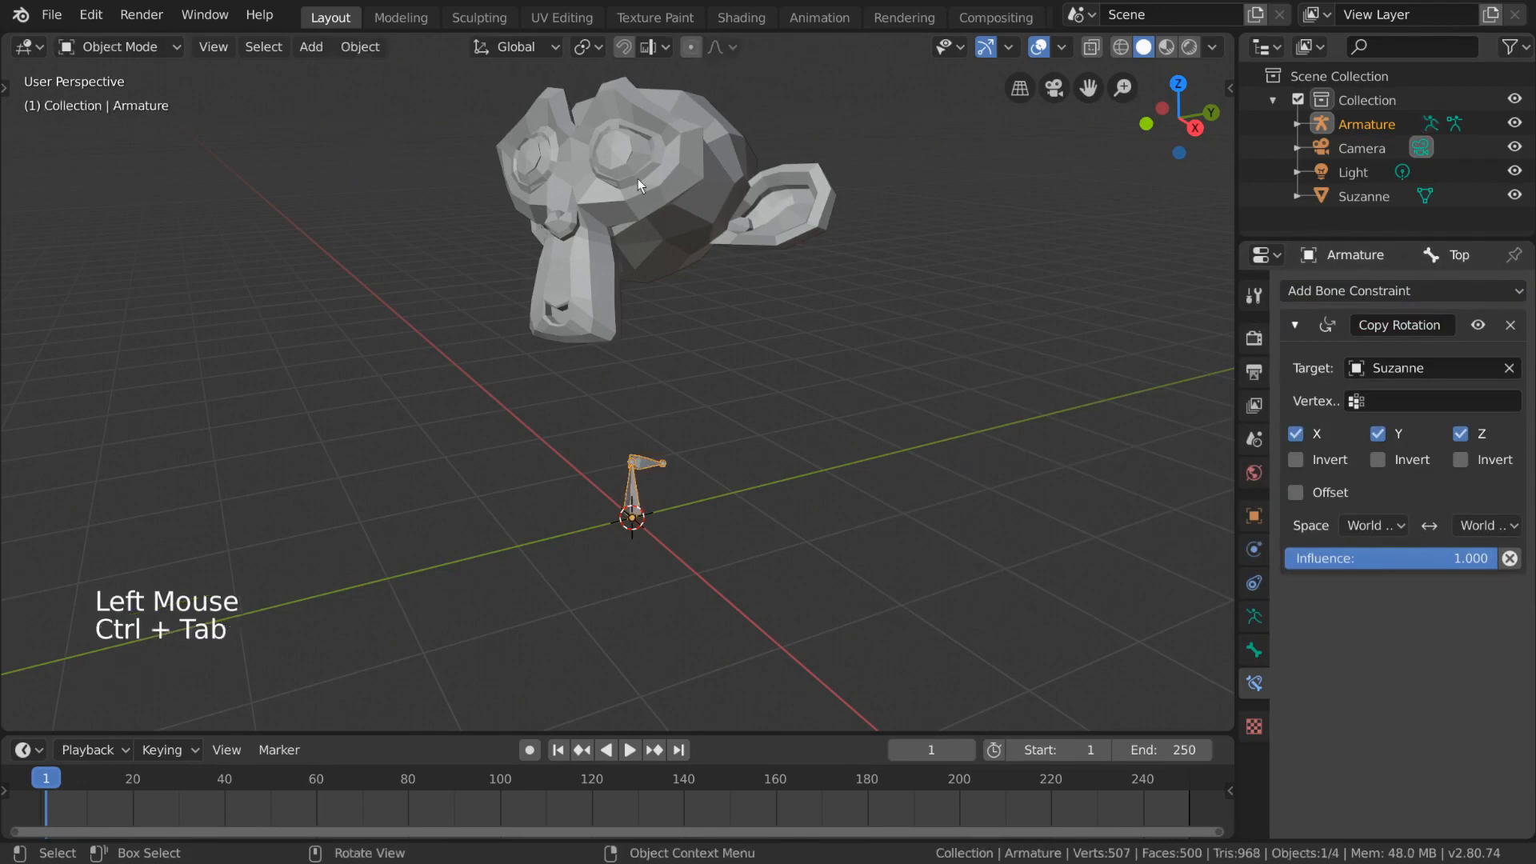
left_click(637, 179)
key("r")
key("r")
key("Escape")
key("alt+r")
Try rotating the monkey head around the global X axis to test the Top bone's Copy Rotation constraint.
key("r")
key("x")
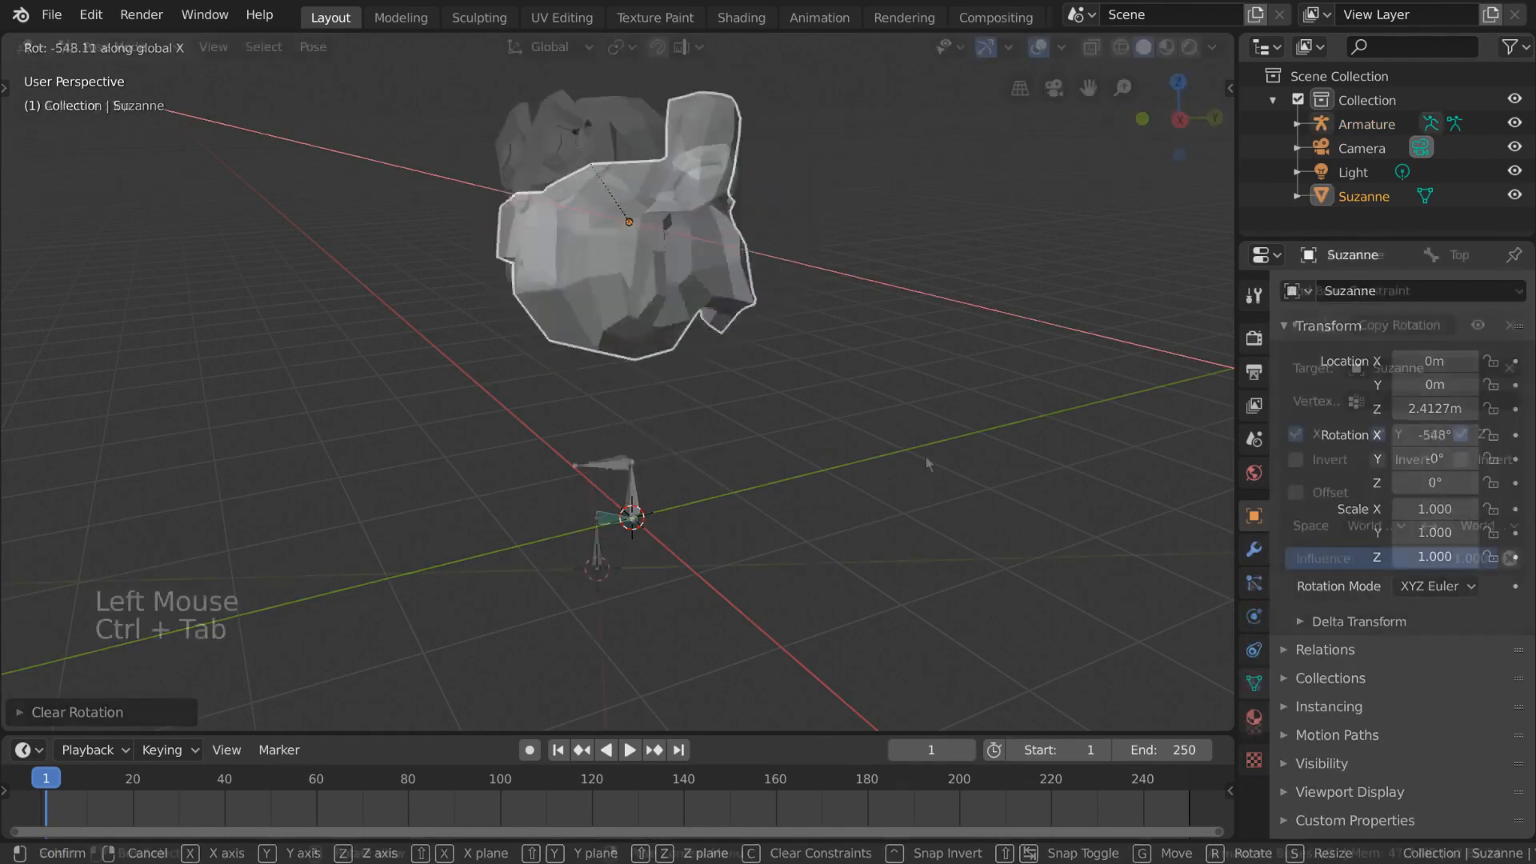
left_click(1390, 293)
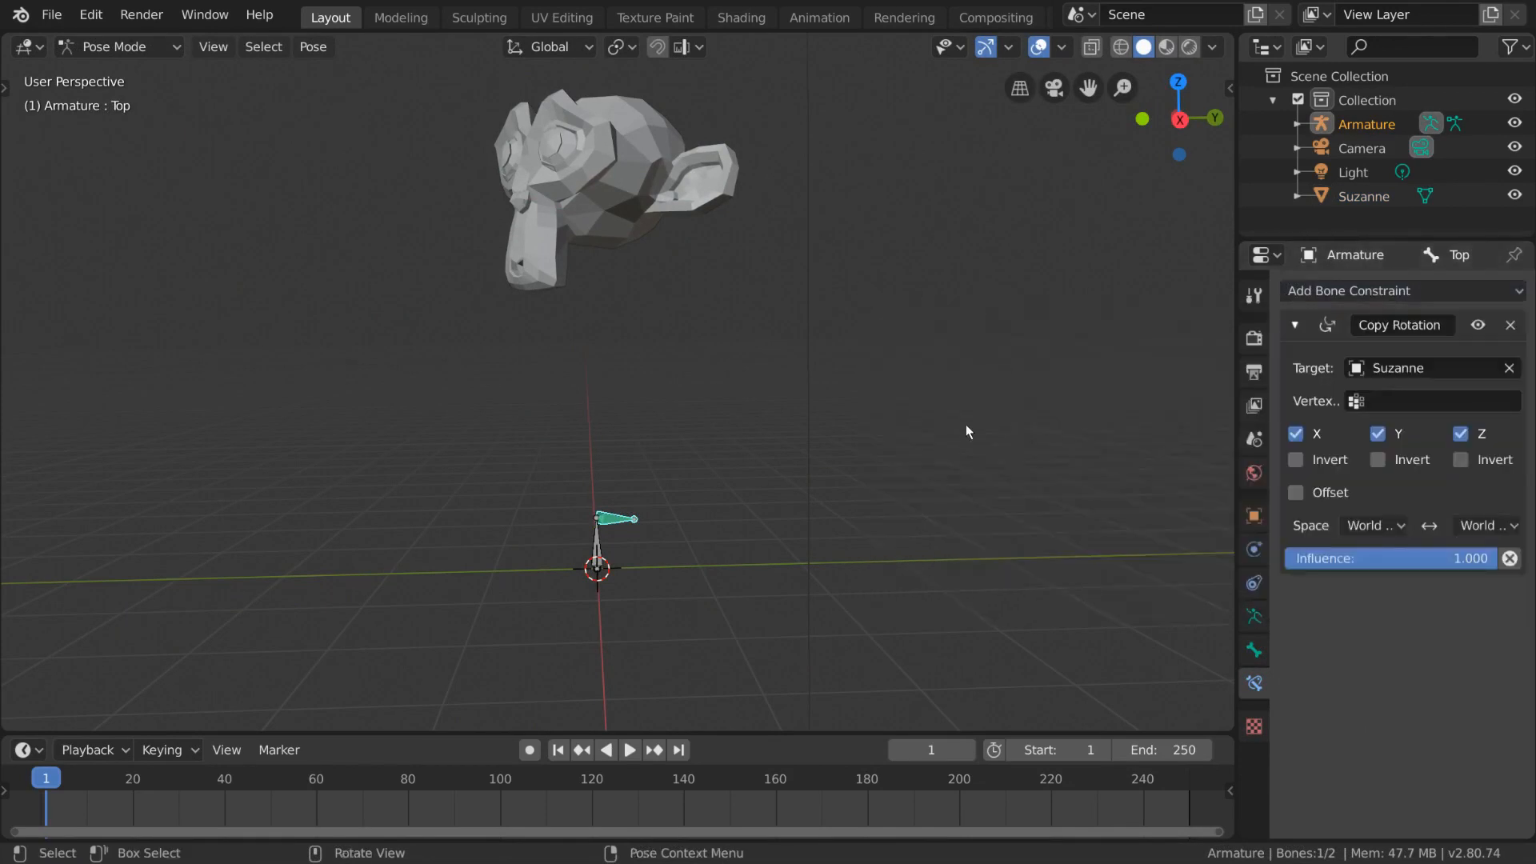
scroll(888, 396, "down", 2)
middle_click_drag(868, 379, 892, 380)
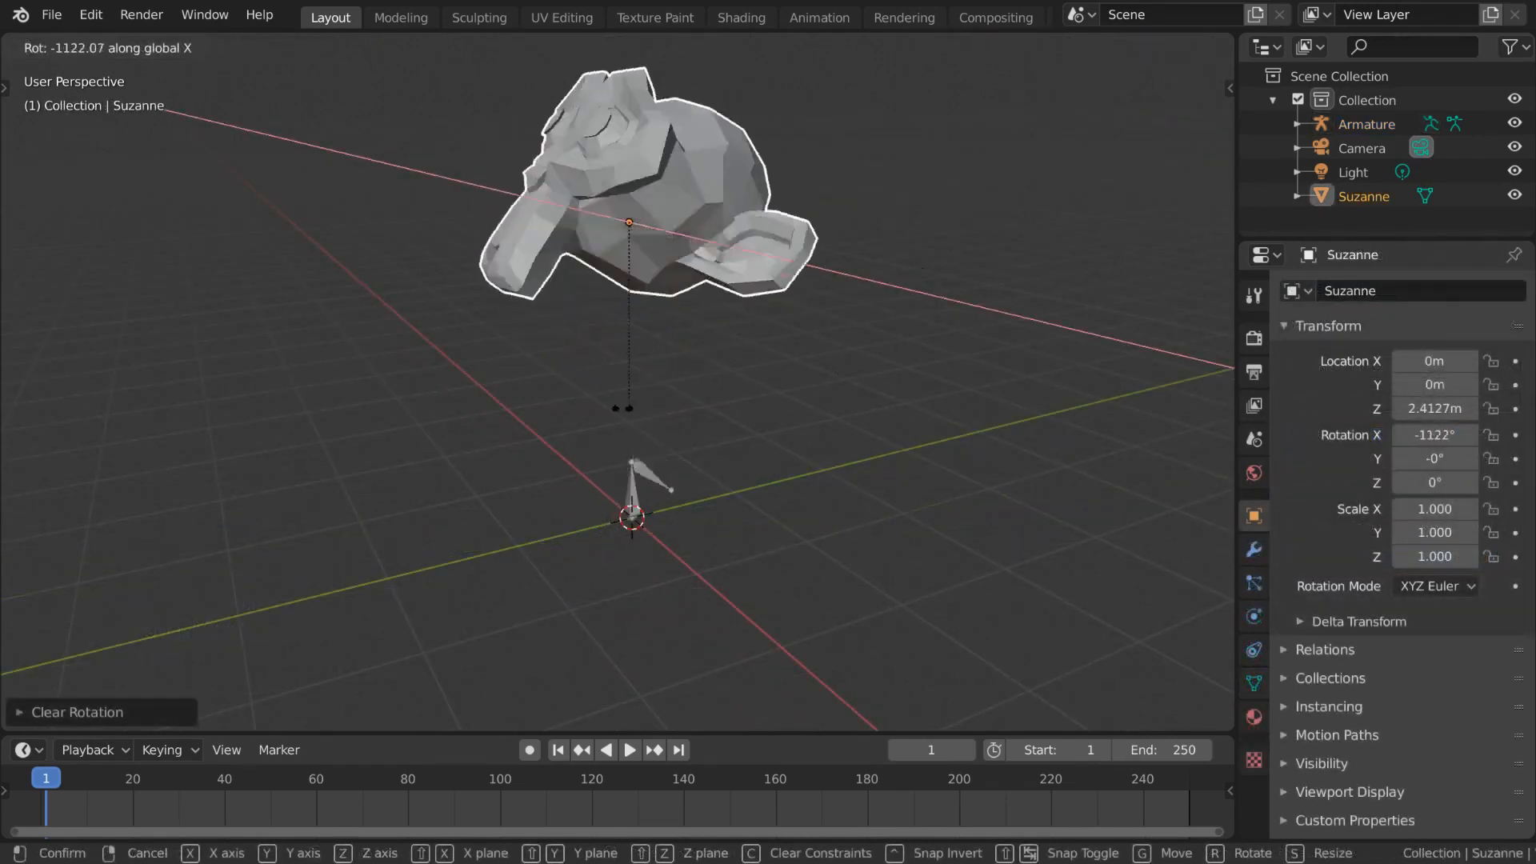
right_click(929, 397)
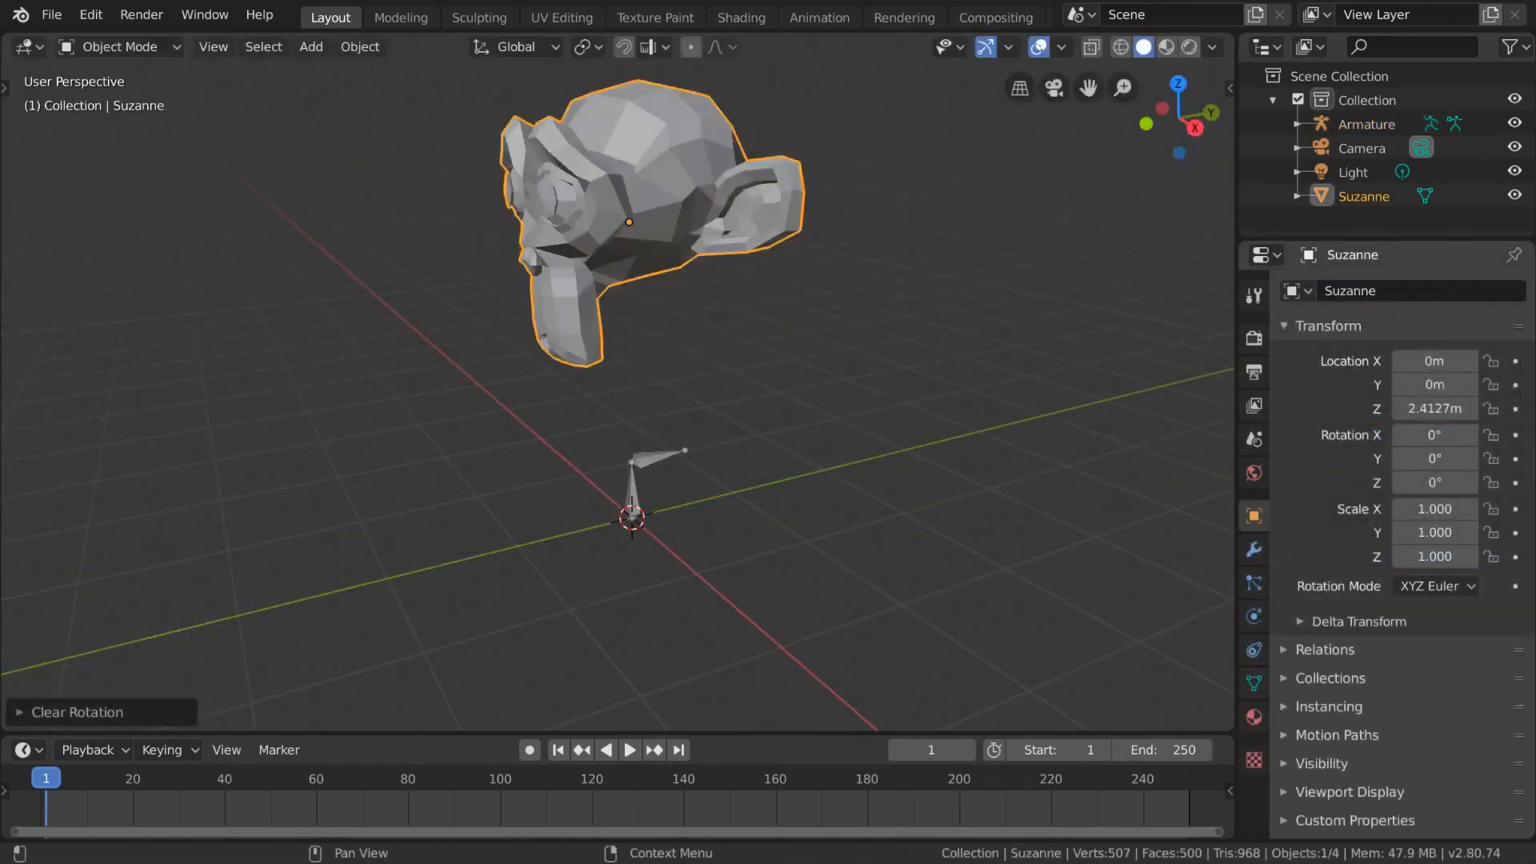